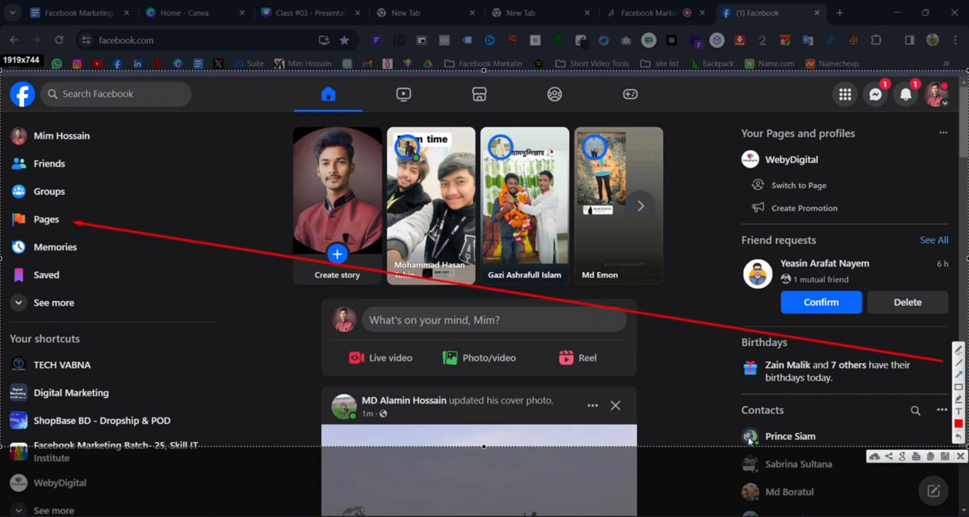
- Close the annotated screenshot, open the managed Pages list and check a page's options menu
{"action": "left_click_drag", "start_coordinate": [644, 390], "coordinate": [832, 101]}
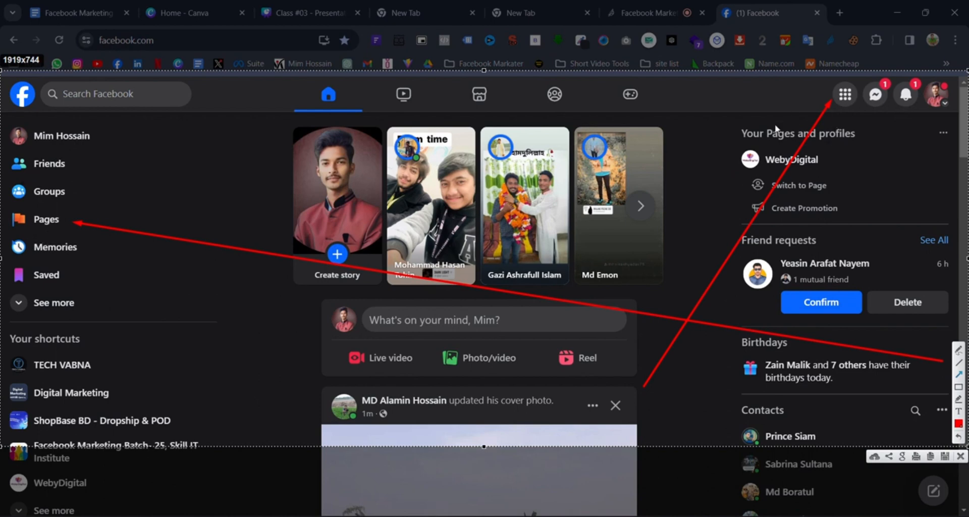
{"action": "left_click", "coordinate": [960, 456]}
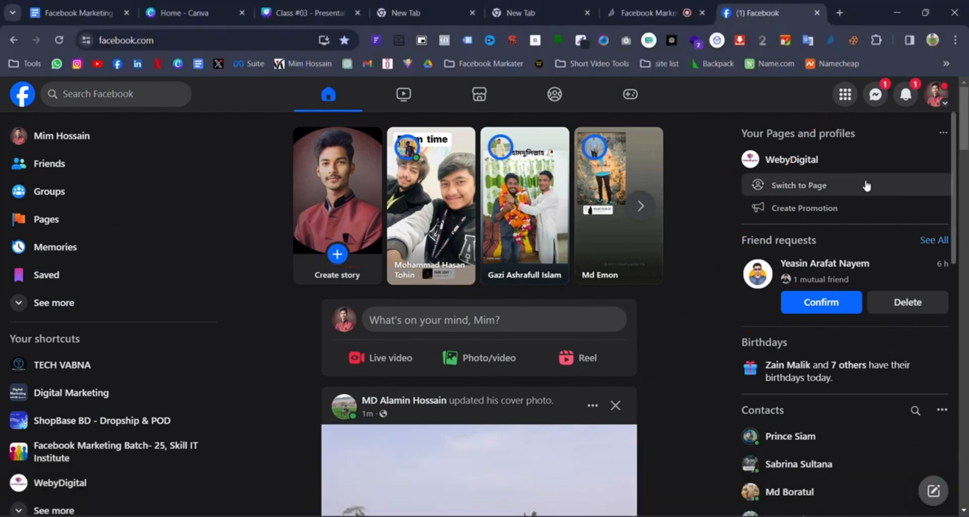
{"action": "left_click", "coordinate": [38, 222]}
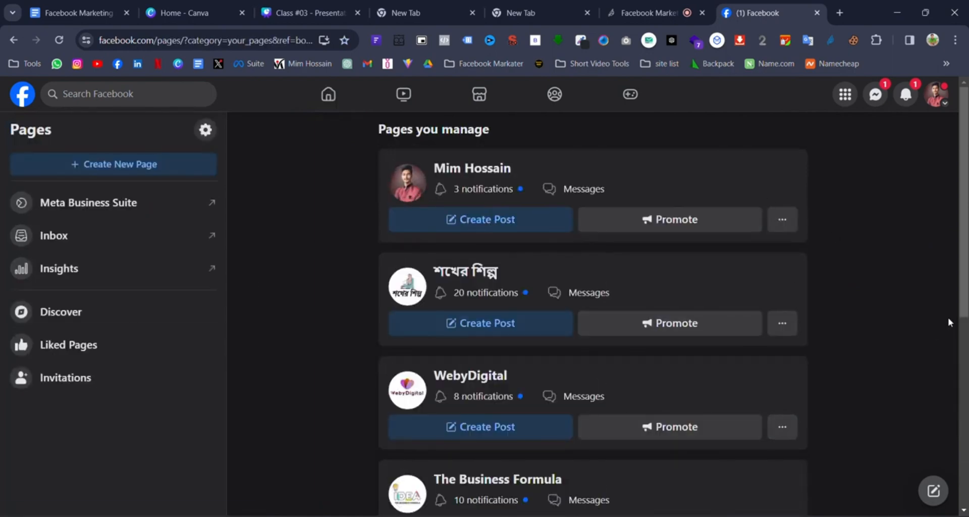
{"action": "scroll", "coordinate": [454, 217], "scroll_direction": "down", "scroll_amount": 7}
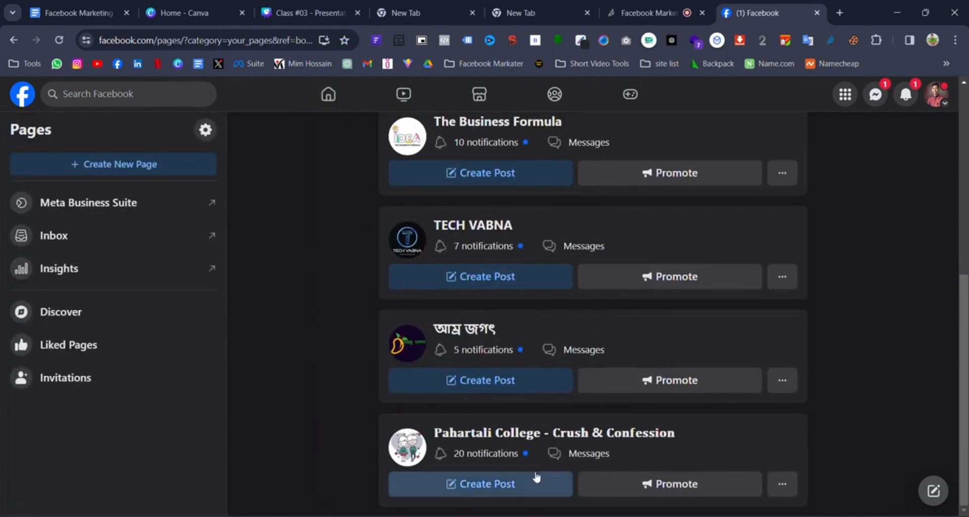
{"action": "scroll", "coordinate": [760, 261], "scroll_direction": "up", "scroll_amount": 7}
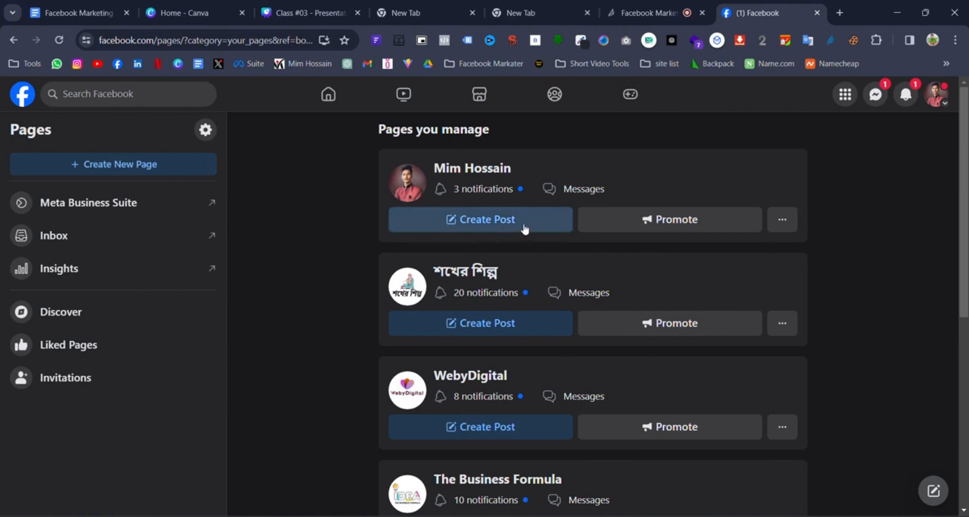
{"action": "left_click", "coordinate": [791, 228]}
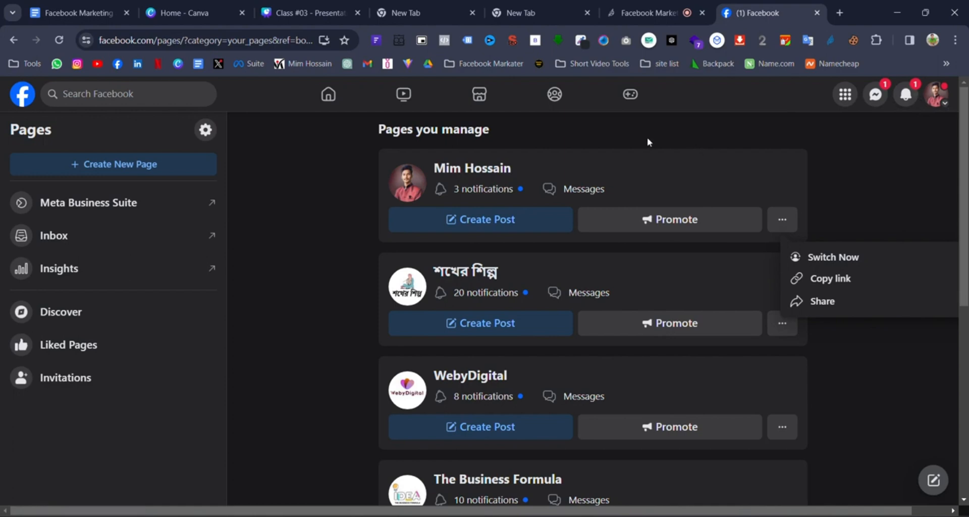
{"action": "left_click", "coordinate": [620, 154]}
- Capture the Pages screen with Lightshot and draw an arrow toward creating a new page
{"action": "key", "text": "Print"}
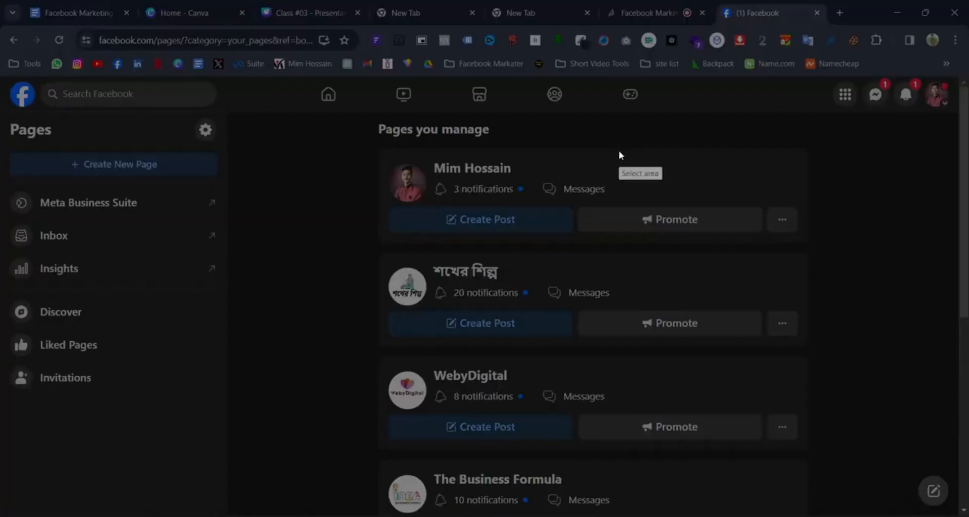
{"action": "left_click_drag", "start_coordinate": [1, 45], "coordinate": [883, 351]}
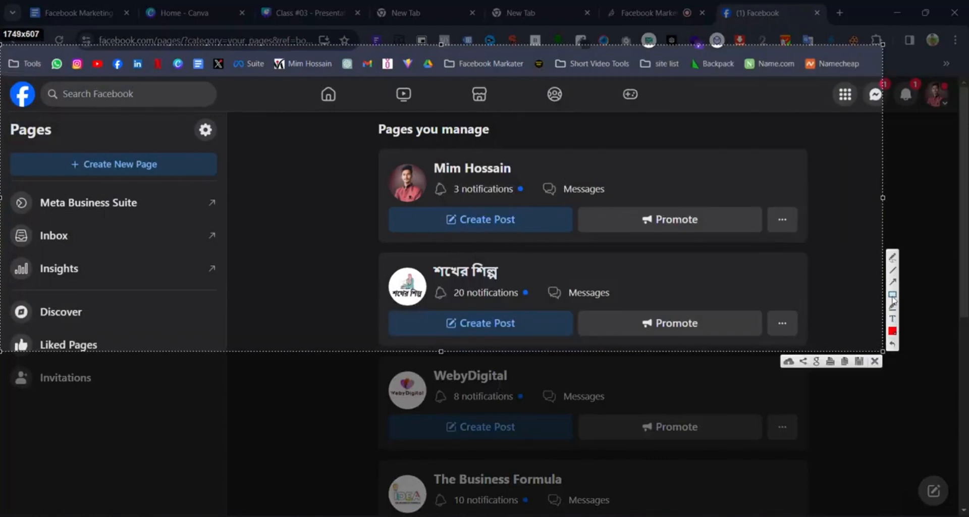
{"action": "left_click", "coordinate": [896, 290]}
{"action": "mouse_move", "coordinate": [774, 302]}
{"action": "left_mouse_down"}
{"action": "mouse_move", "coordinate": [195, 201]}
{"action": "mouse_move", "coordinate": [163, 180]}
{"action": "left_mouse_up"}
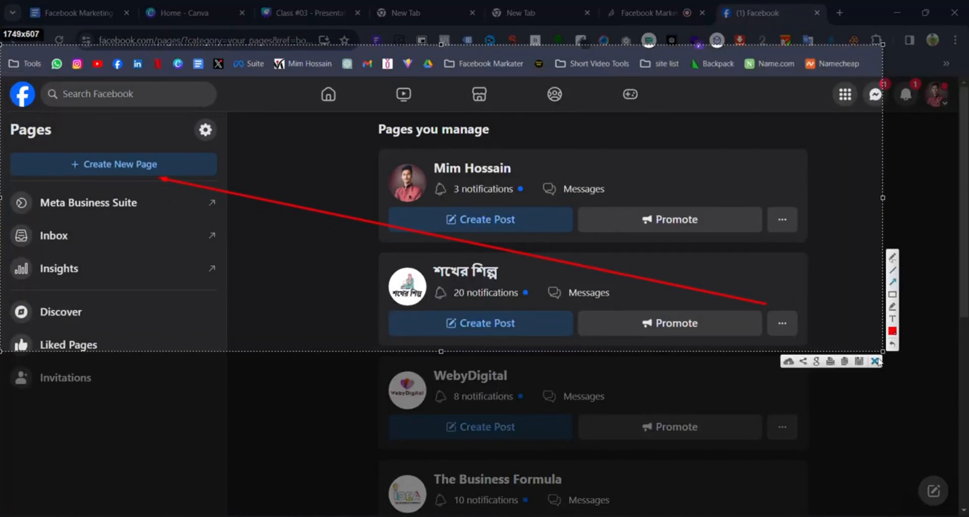
{"action": "left_click", "coordinate": [875, 361]}
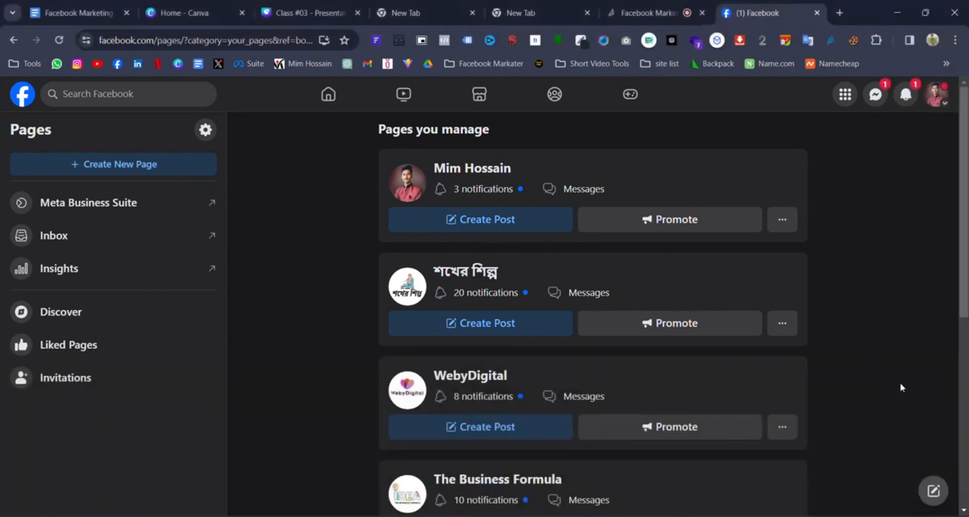
- Open the Create a Page form, then switch to the Canva Class #03 slides tab
{"action": "left_click", "coordinate": [171, 168]}
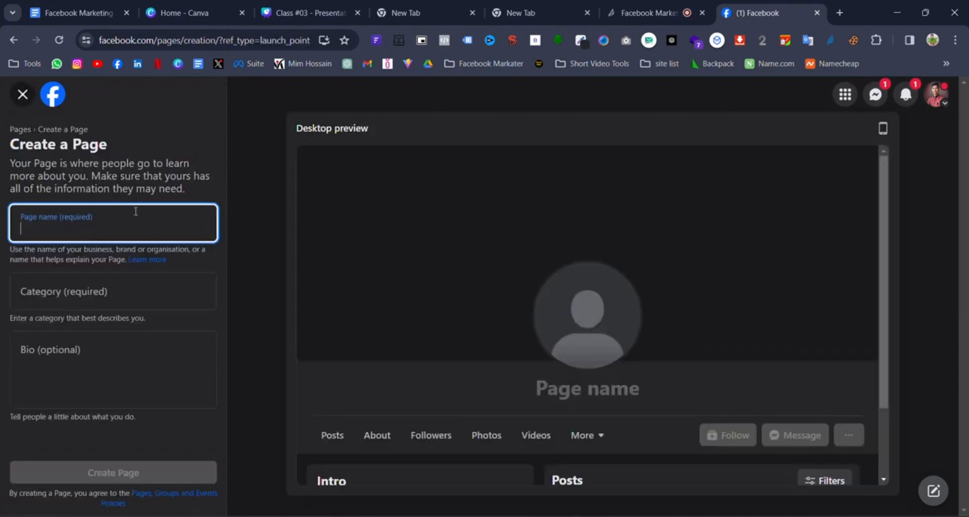
{"action": "left_click", "coordinate": [305, 13]}
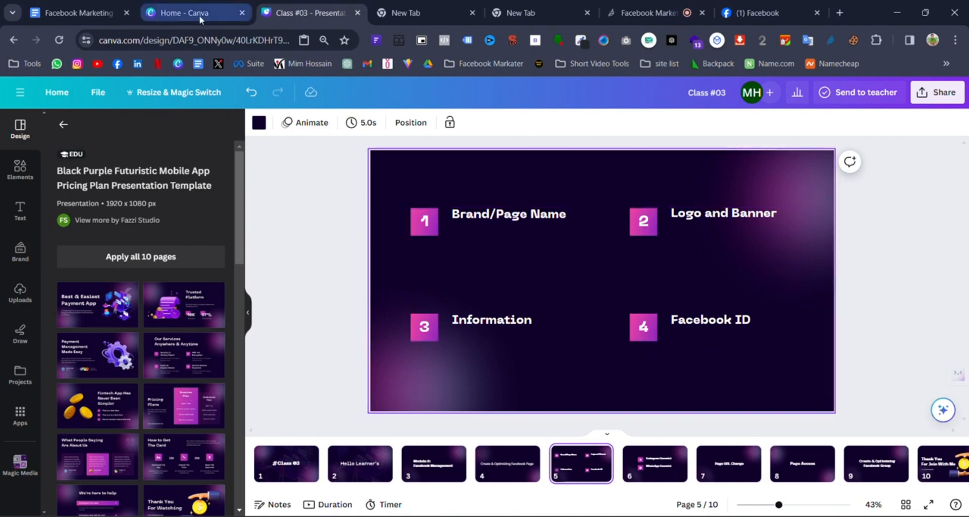
- Go back to the Facebook tab showing the blank Create a Page form
{"action": "left_click", "coordinate": [757, 13]}
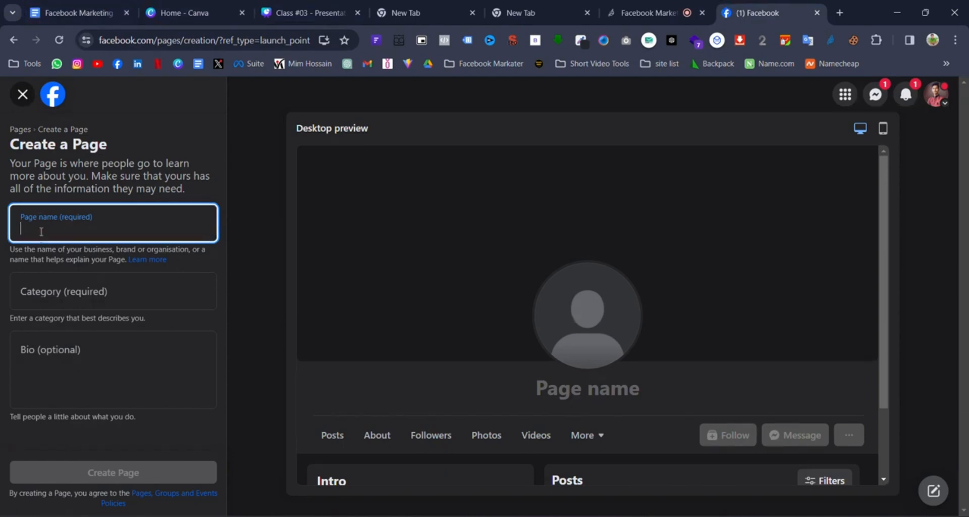
- Replace the pasted Page name with the owner's name followed by 'Marketing'
{"action": "type", "text": "Facebook Marketing এর খুঁটিনাটি"}
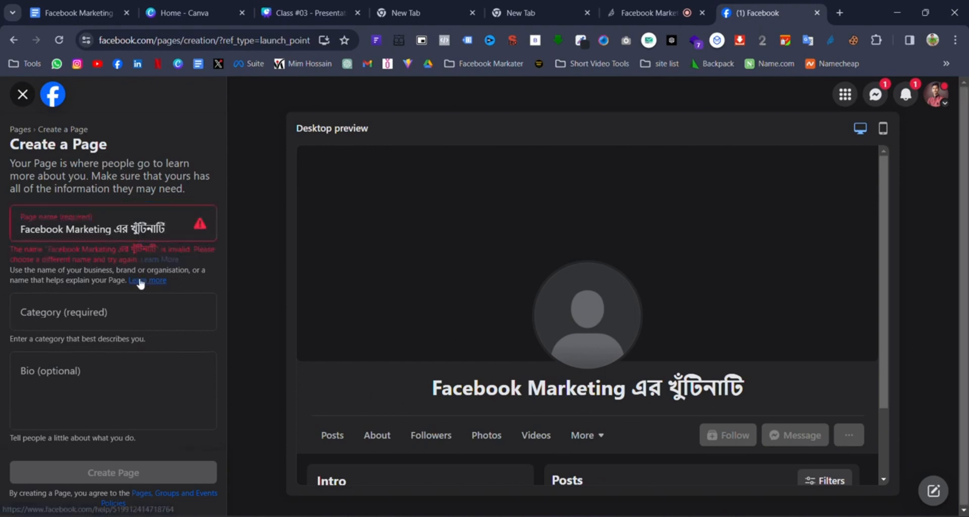
{"action": "left_click", "coordinate": [187, 230]}
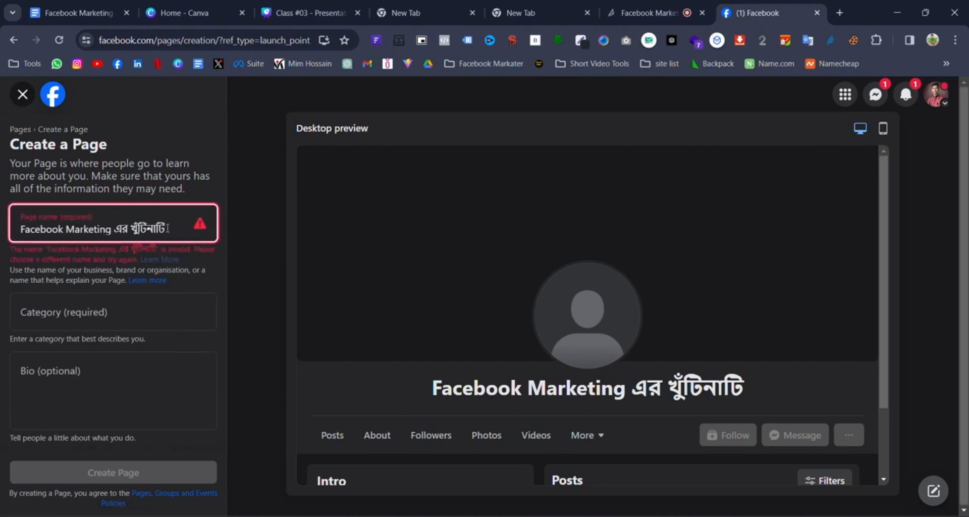
{"action": "key", "text": "ctrl+a"}
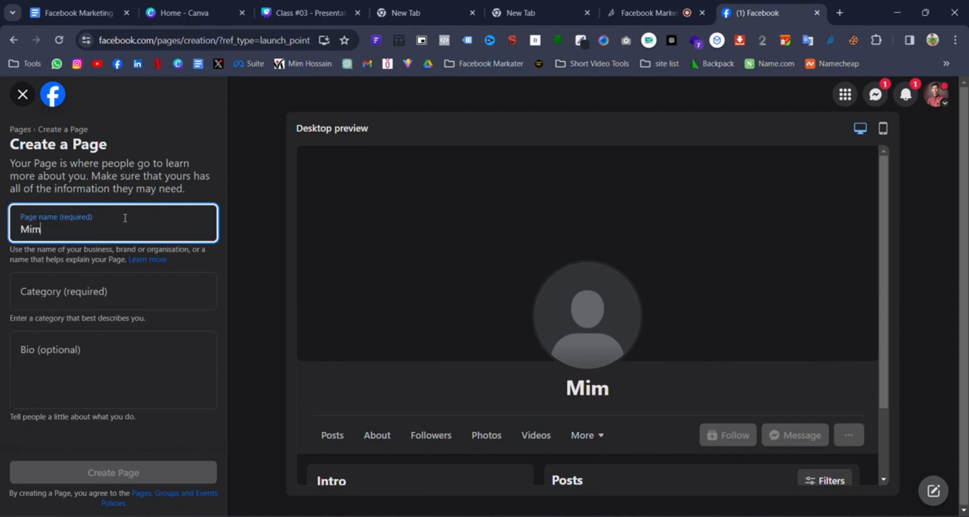
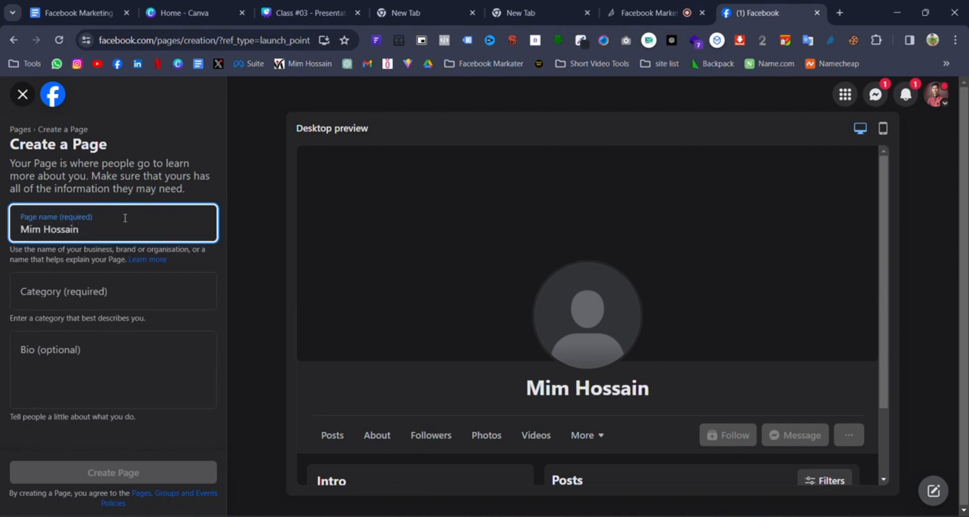
{"action": "type", "text": " MAr"}
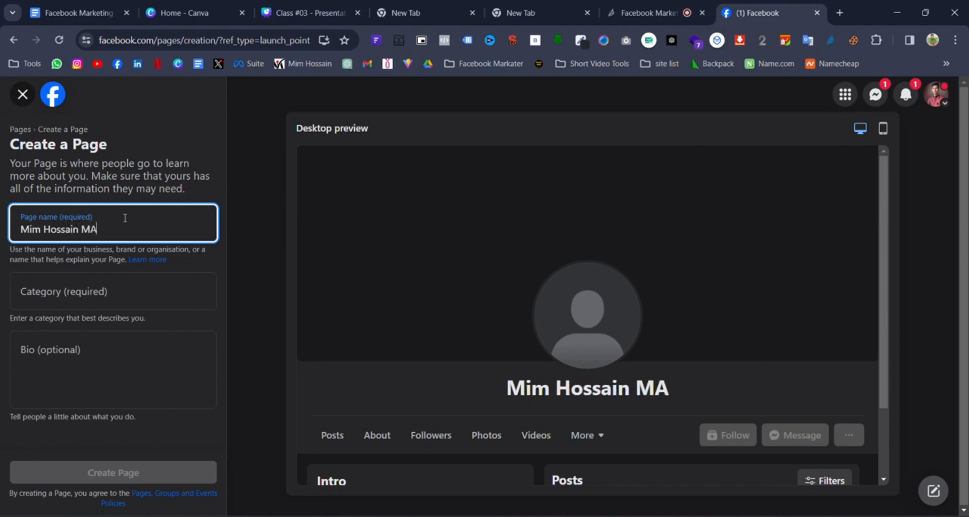
{"action": "key", "text": "BackSpace"}
{"action": "key", "text": "BackSpace"}
{"action": "type", "text": "a"}
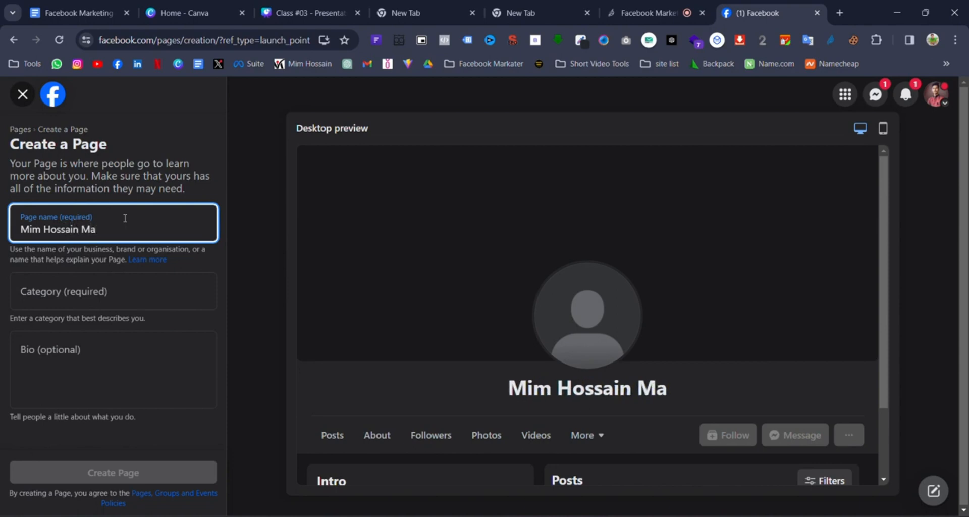
{"action": "type", "text": "rketing"}
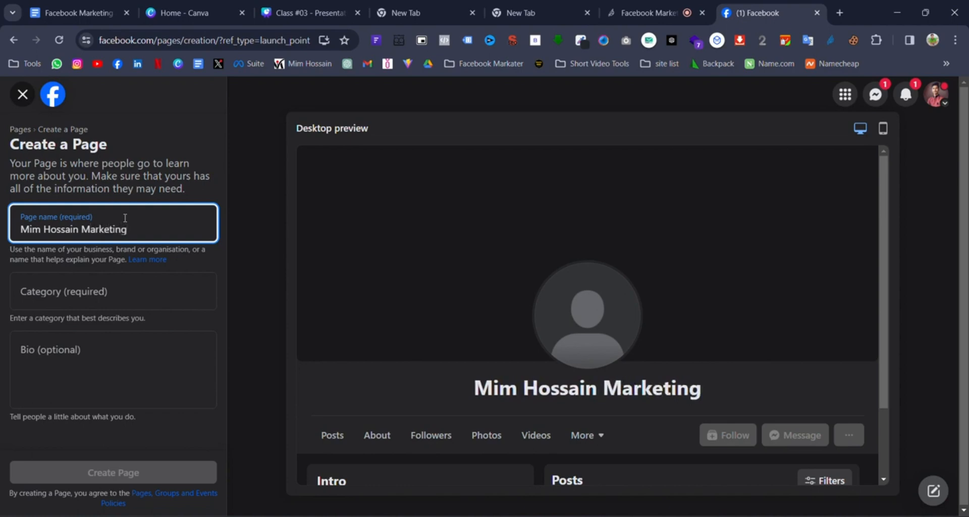
{"action": "left_click", "coordinate": [128, 291]}
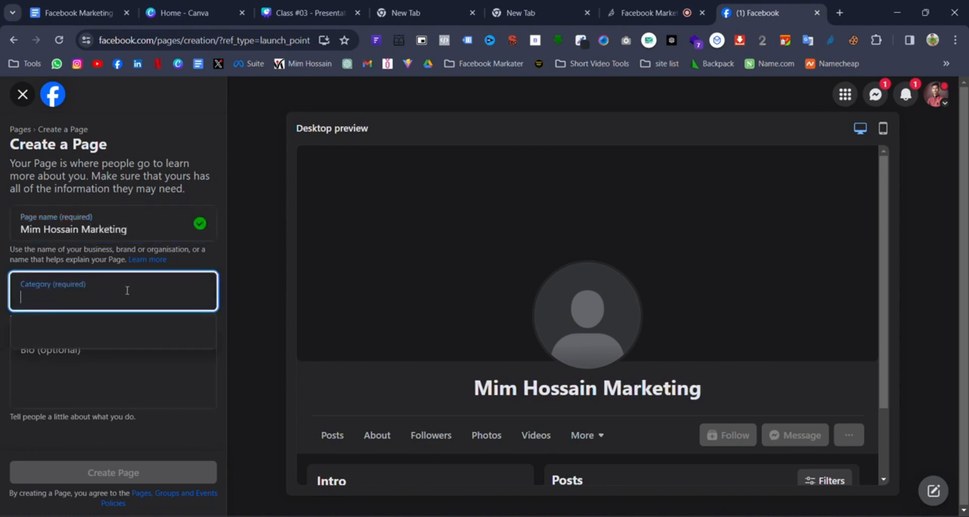
{"action": "left_click", "coordinate": [168, 227]}
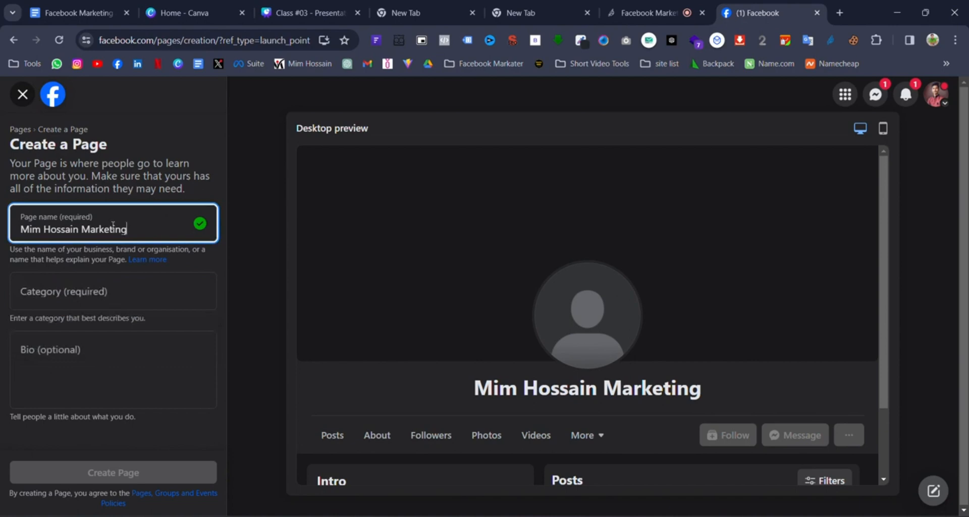
- Search 'mar' in the Category field and choose Advertising/marketing
{"action": "left_click", "coordinate": [125, 285]}
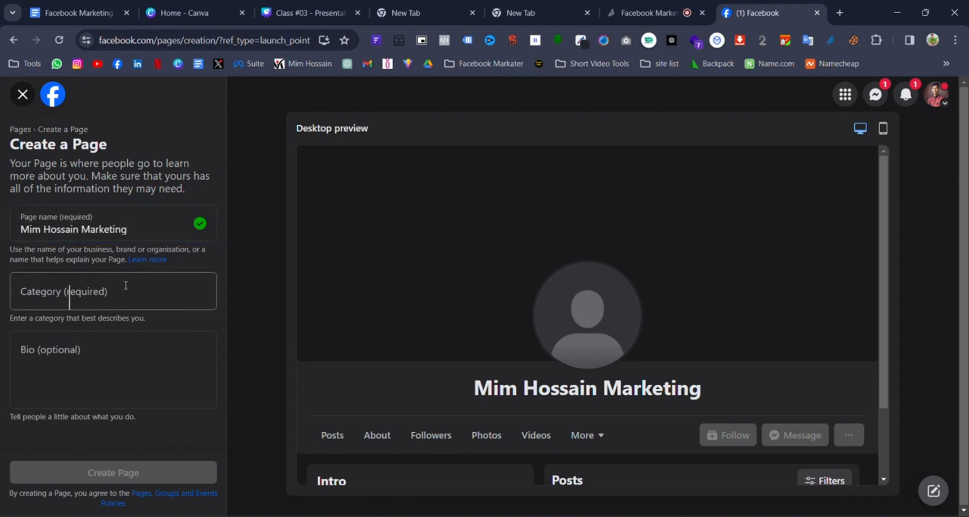
{"action": "left_click_drag", "start_coordinate": [127, 230], "coordinate": [154, 231]}
{"action": "left_click", "coordinate": [16, 227]}
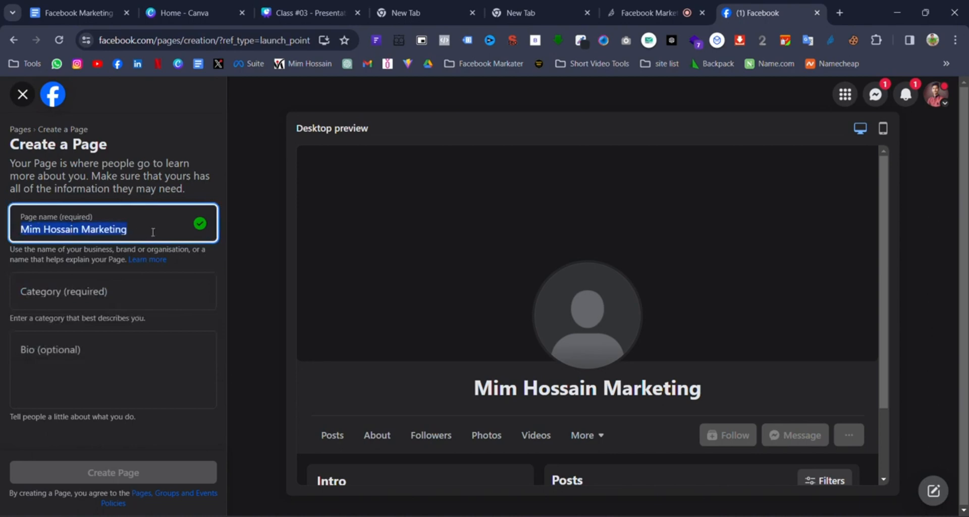
{"action": "left_click", "coordinate": [80, 284]}
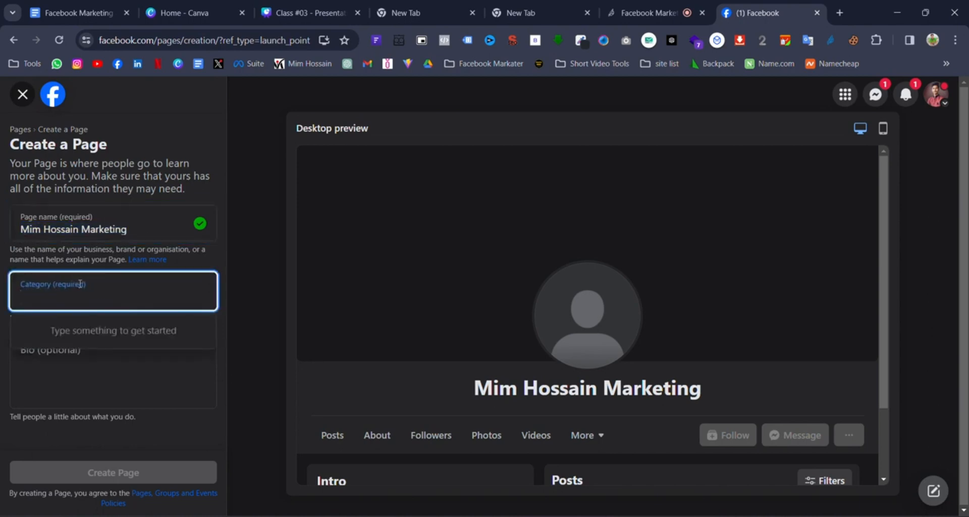
{"action": "type", "text": "mar"}
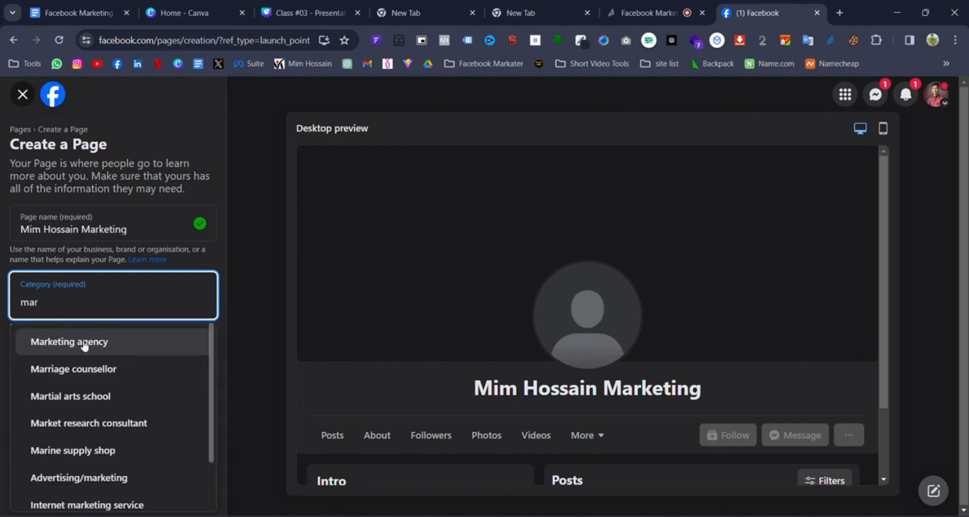
{"action": "scroll", "coordinate": [134, 422], "scroll_direction": "down", "scroll_amount": 2}
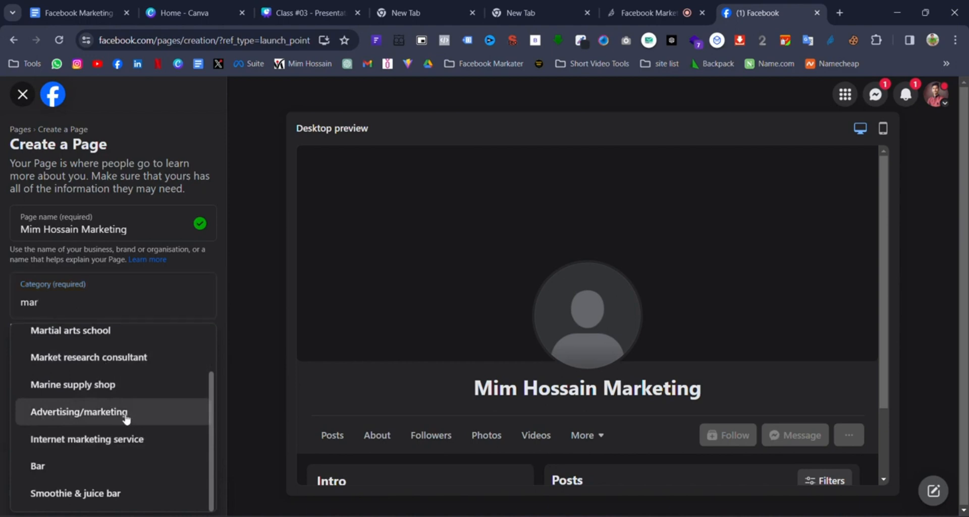
{"action": "left_click", "coordinate": [125, 414]}
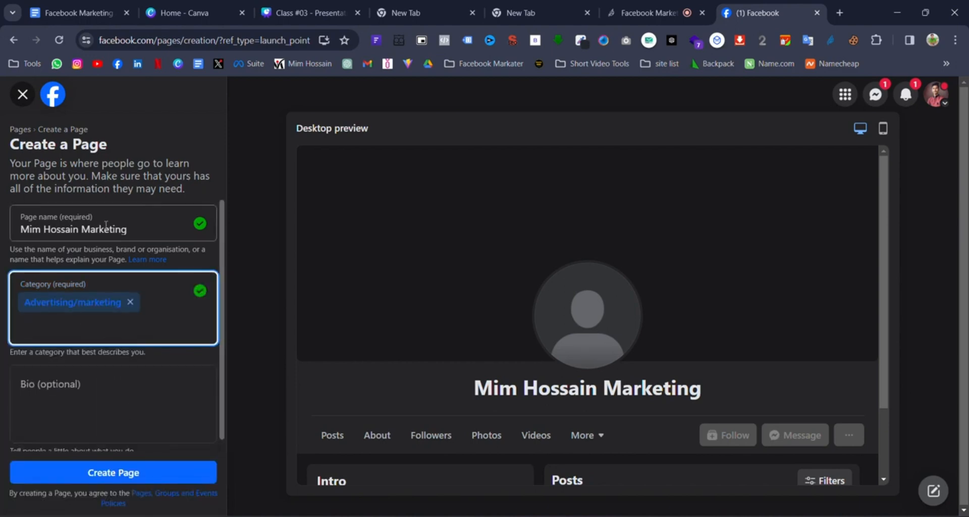
{"action": "left_click_drag", "start_coordinate": [128, 230], "coordinate": [16, 225]}
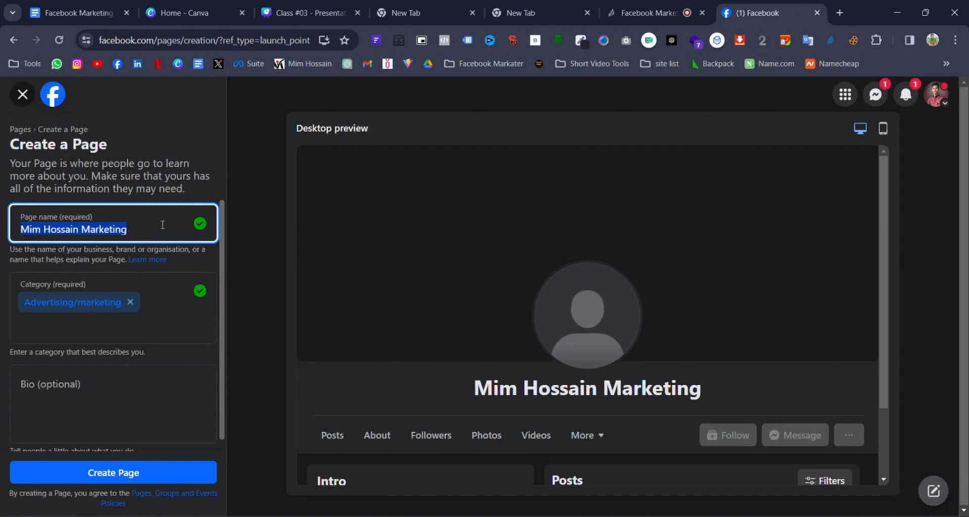
- Add Marketing agency as a second category, then remove it again
{"action": "left_click", "coordinate": [97, 371]}
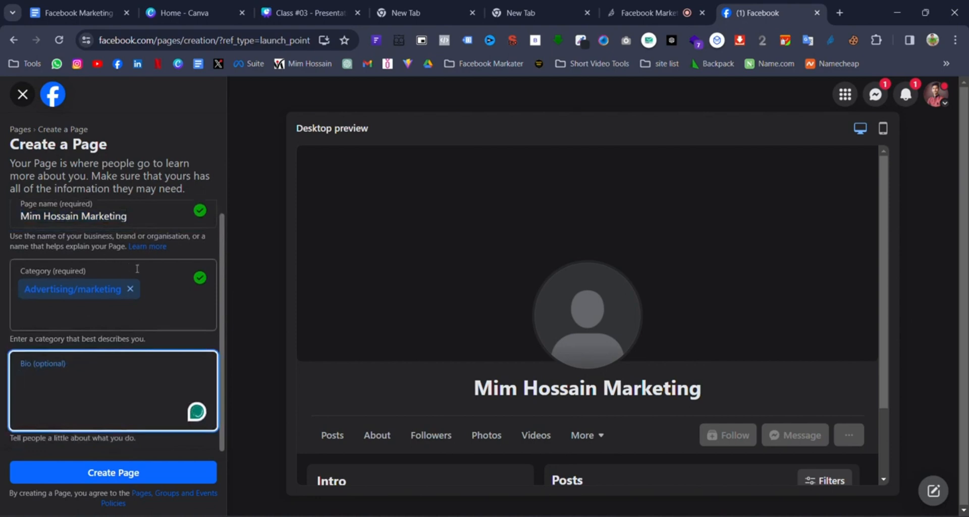
{"action": "left_click", "coordinate": [79, 271]}
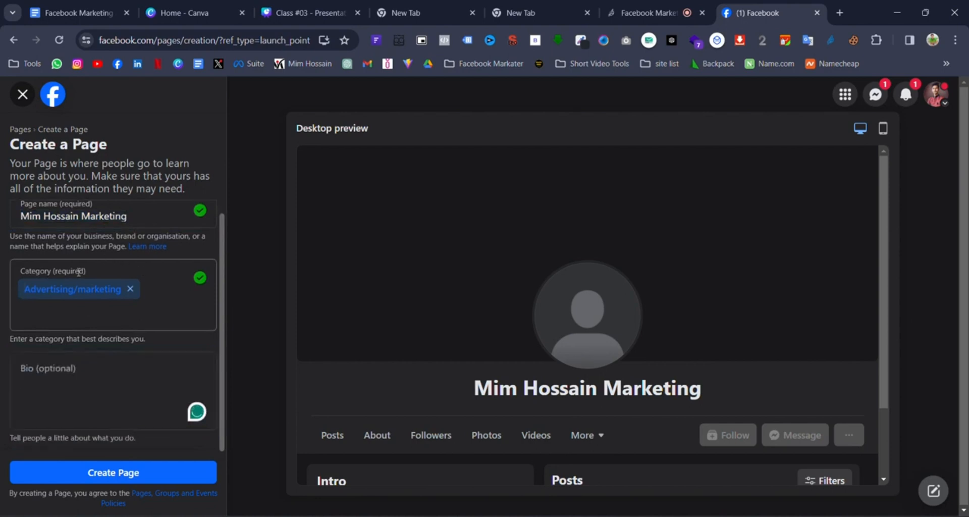
{"action": "left_click", "coordinate": [115, 315]}
{"action": "type", "text": "ma"}
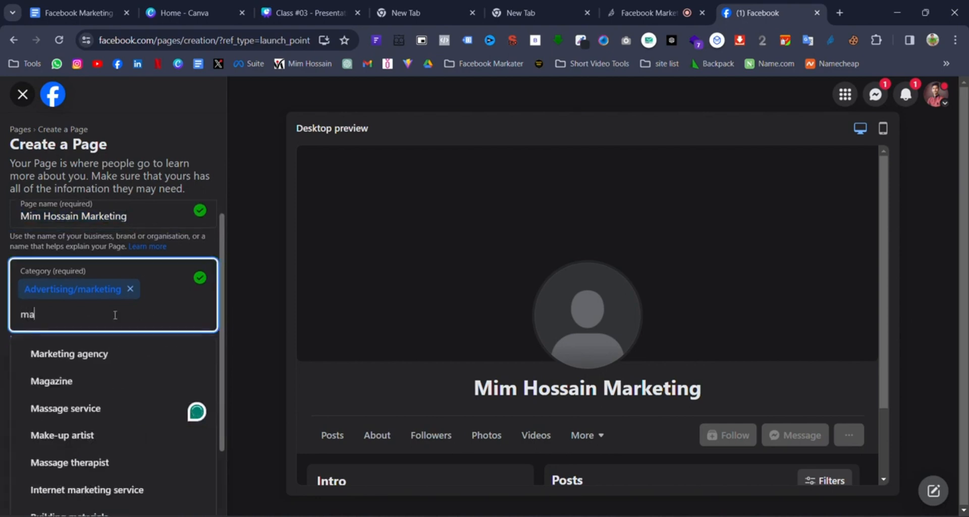
{"action": "left_click", "coordinate": [96, 353]}
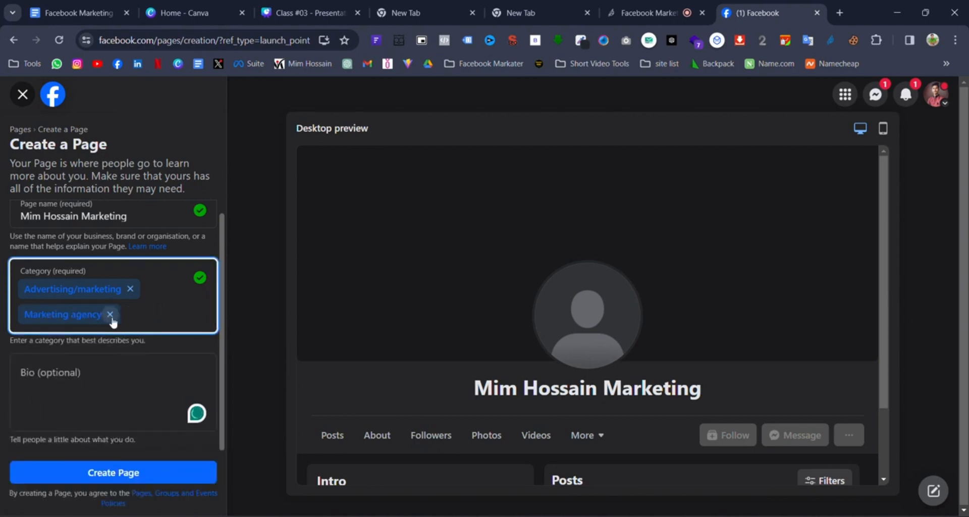
{"action": "left_click", "coordinate": [110, 315]}
- Paste 'I'm a Facebook Marketer' into the Bio field
{"action": "left_click", "coordinate": [106, 372]}
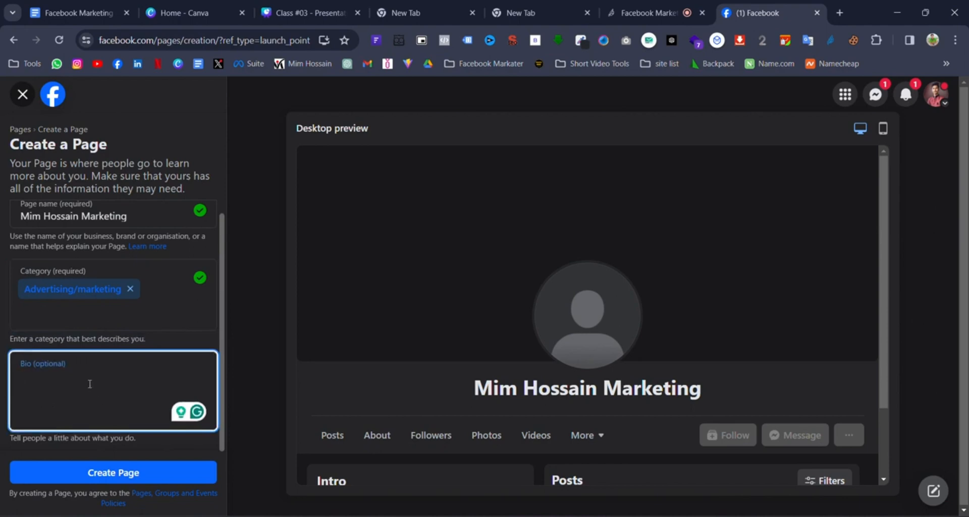
{"action": "type", "text": "I'm a Facebook Marketer"}
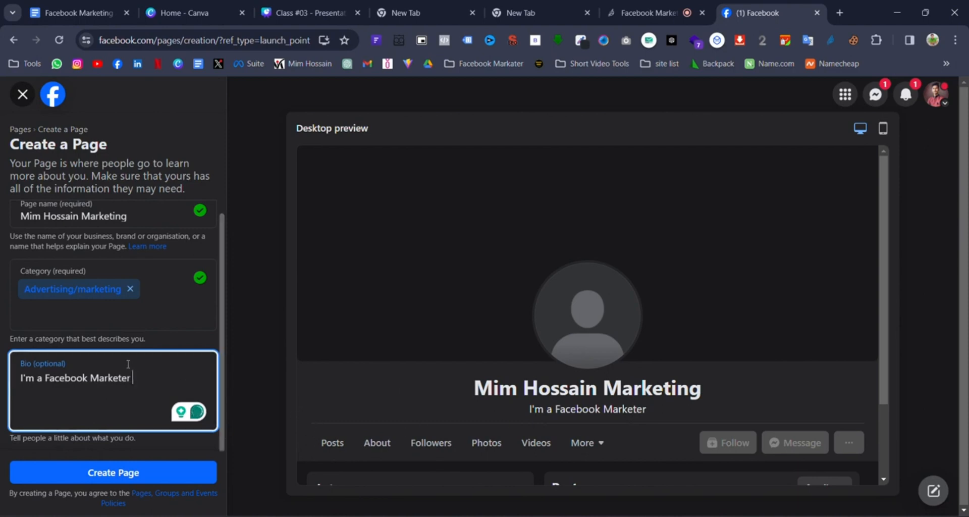
{"action": "left_click_drag", "start_coordinate": [146, 379], "coordinate": [20, 378]}
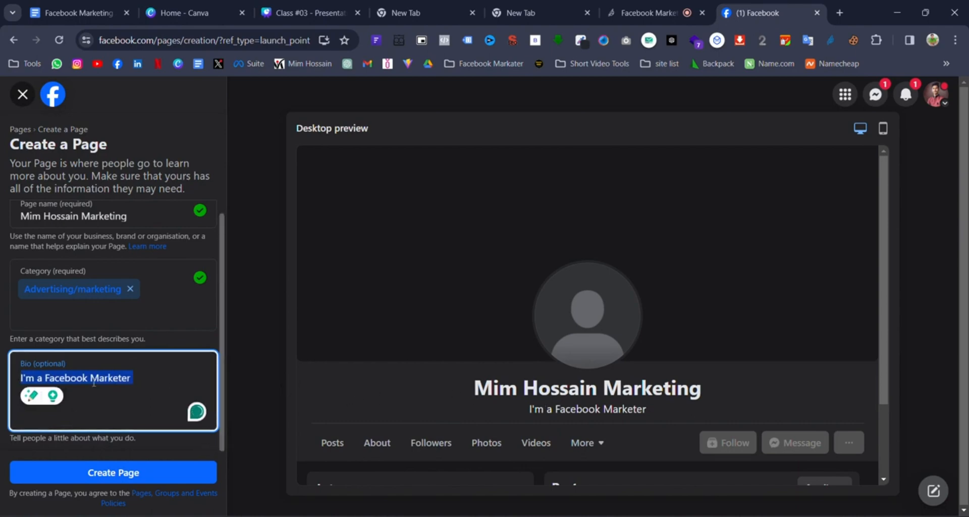
{"action": "left_click", "coordinate": [145, 377]}
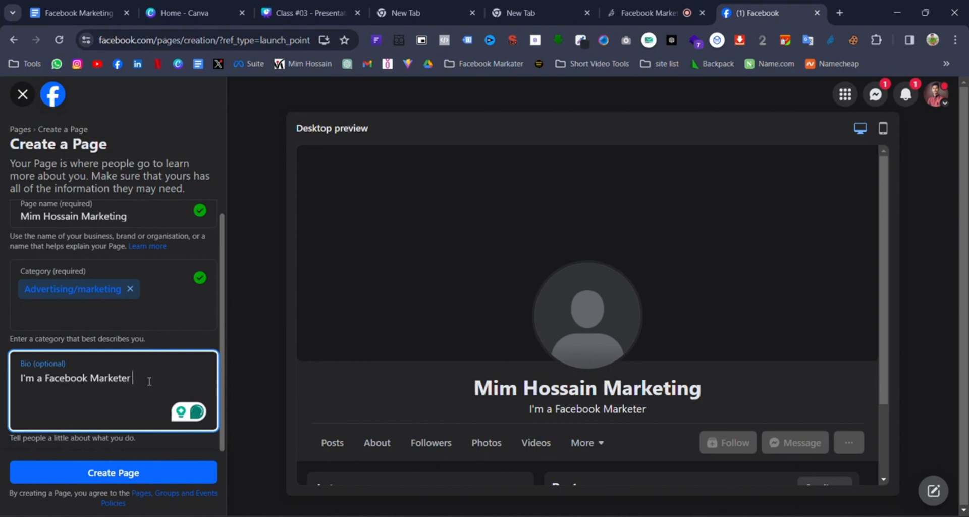
- Capture the page preview and draw arrows at the name, bio, profile picture and cover
{"action": "key", "text": "Print"}
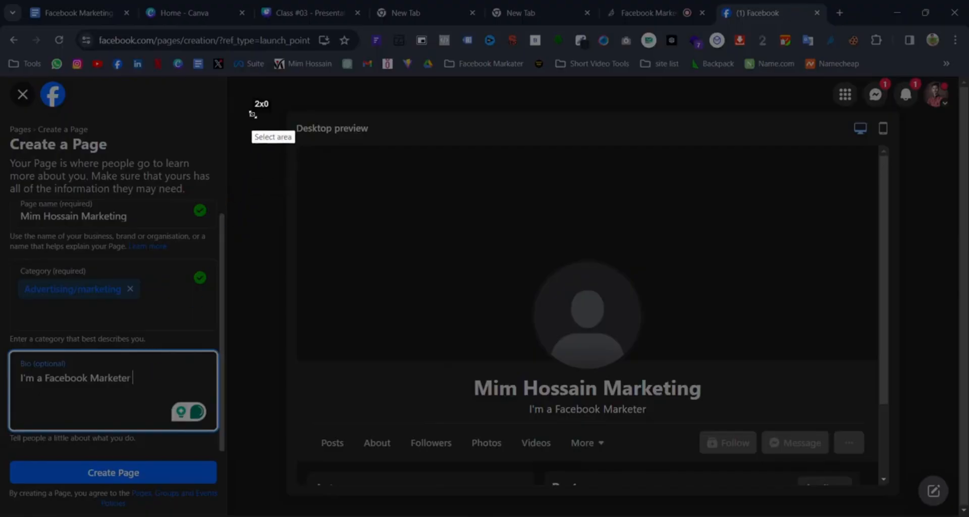
{"action": "left_click_drag", "start_coordinate": [252, 115], "coordinate": [943, 433]}
{"action": "left_click", "coordinate": [955, 373]}
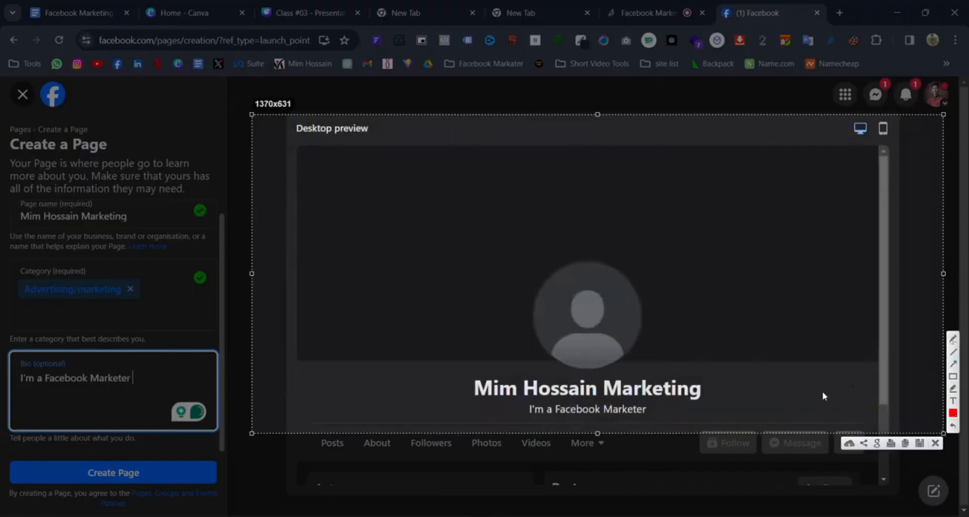
{"action": "left_click_drag", "start_coordinate": [183, 499], "coordinate": [520, 411]}
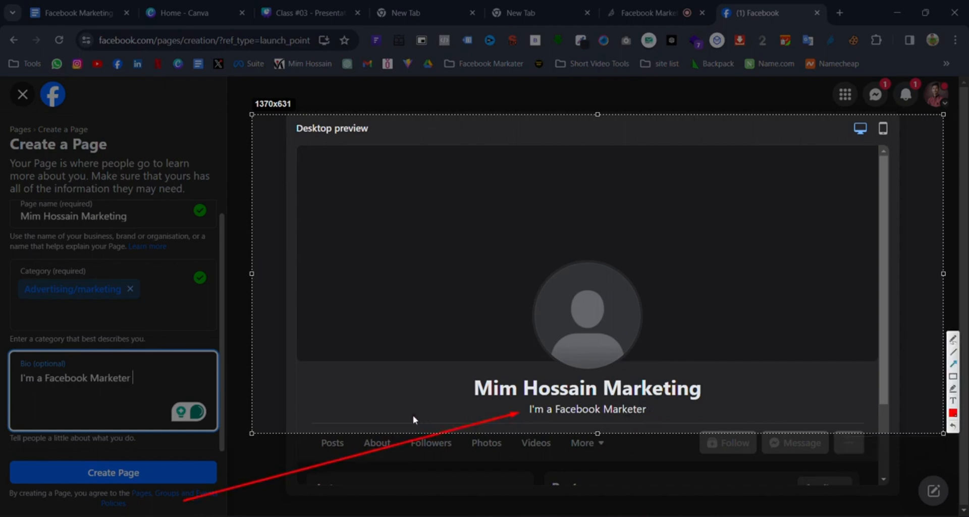
{"action": "left_click_drag", "start_coordinate": [413, 415], "coordinate": [506, 384]}
{"action": "left_click_drag", "start_coordinate": [503, 424], "coordinate": [539, 410]}
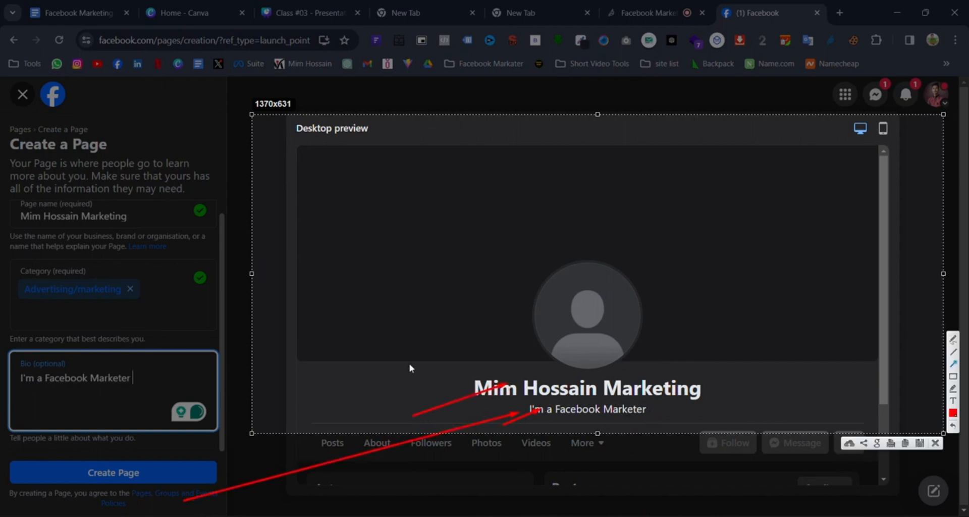
{"action": "mouse_move", "coordinate": [348, 361]}
{"action": "left_mouse_down"}
{"action": "mouse_move", "coordinate": [517, 318]}
{"action": "mouse_move", "coordinate": [558, 320]}
{"action": "left_mouse_up"}
{"action": "left_click_drag", "start_coordinate": [337, 342], "coordinate": [439, 203]}
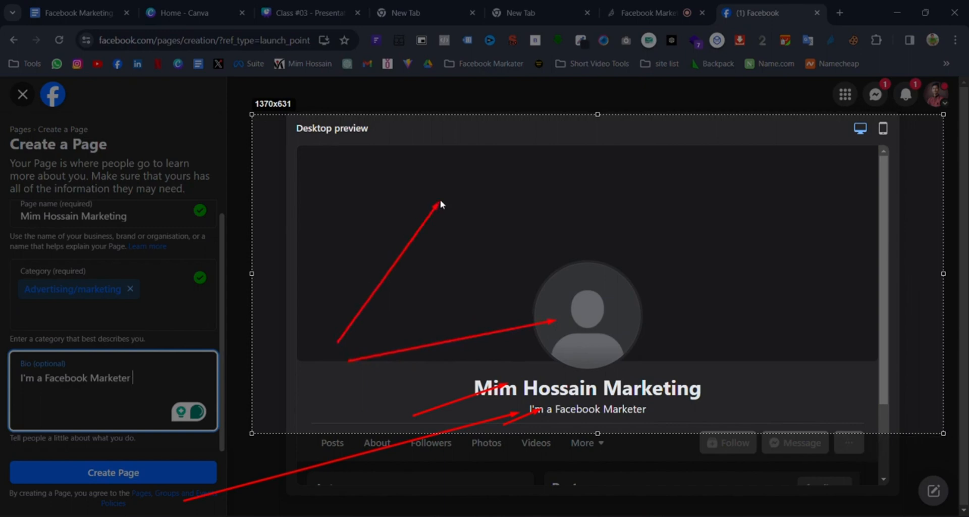
- Frame the profile picture and cover area in red, close the capture, and create the Page
{"action": "left_click", "coordinate": [953, 376]}
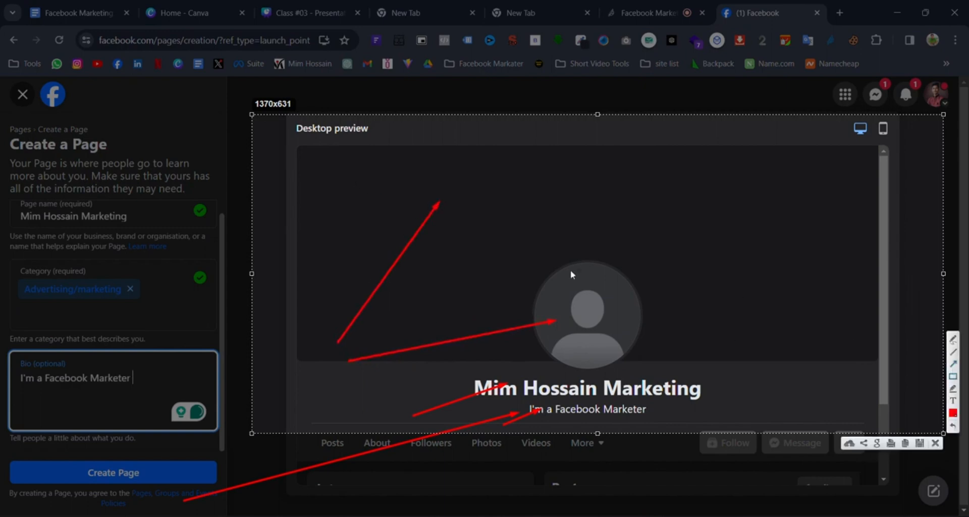
{"action": "left_click_drag", "start_coordinate": [514, 260], "coordinate": [647, 363]}
{"action": "mouse_move", "coordinate": [294, 144]}
{"action": "left_mouse_down"}
{"action": "mouse_move", "coordinate": [838, 352]}
{"action": "mouse_move", "coordinate": [876, 357]}
{"action": "left_mouse_up"}
{"action": "left_click", "coordinate": [935, 443]}
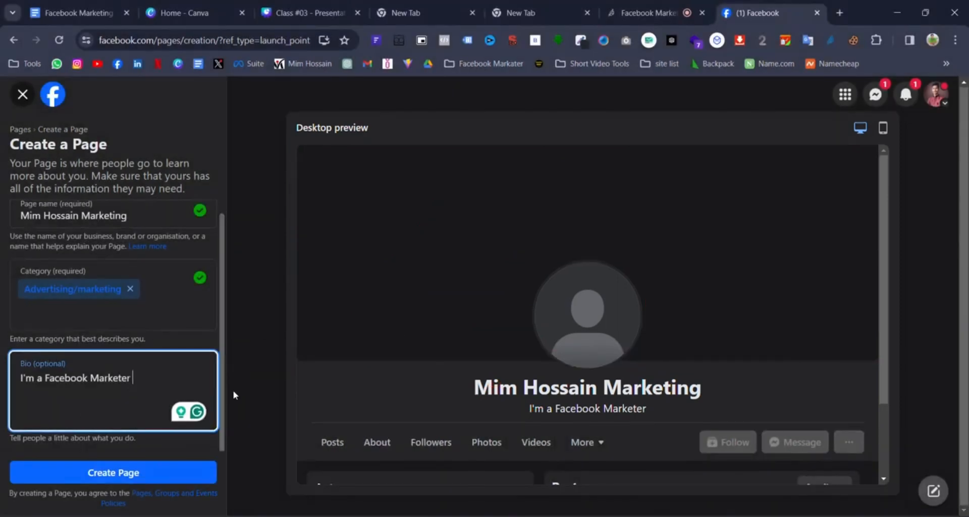
{"action": "left_click", "coordinate": [153, 474]}
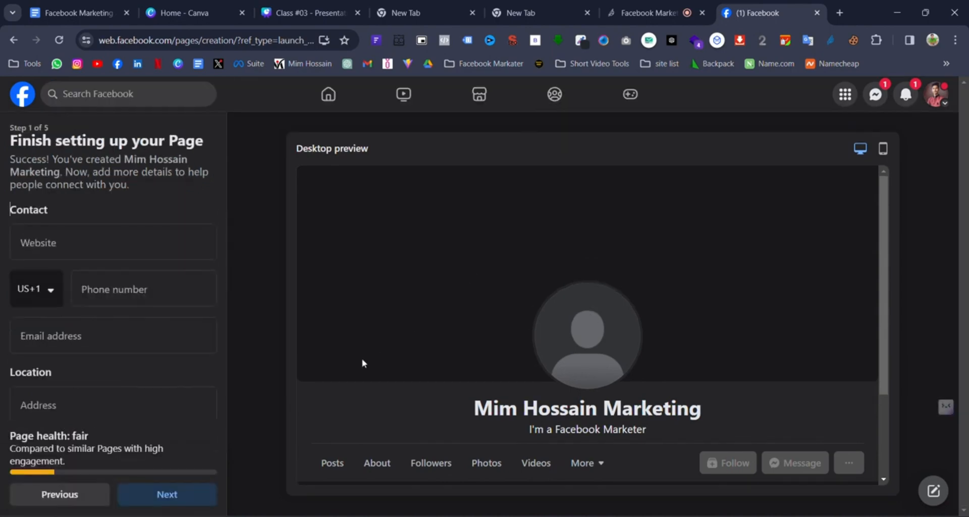
- Capture the Step 1 of 5 form, framing the address, page health and step navigation
{"action": "key", "text": "Print"}
{"action": "mouse_move", "coordinate": [9, 112]}
{"action": "left_mouse_down"}
{"action": "mouse_move", "coordinate": [136, 505]}
{"action": "mouse_move", "coordinate": [309, 516]}
{"action": "mouse_move", "coordinate": [282, 516]}
{"action": "left_mouse_up"}
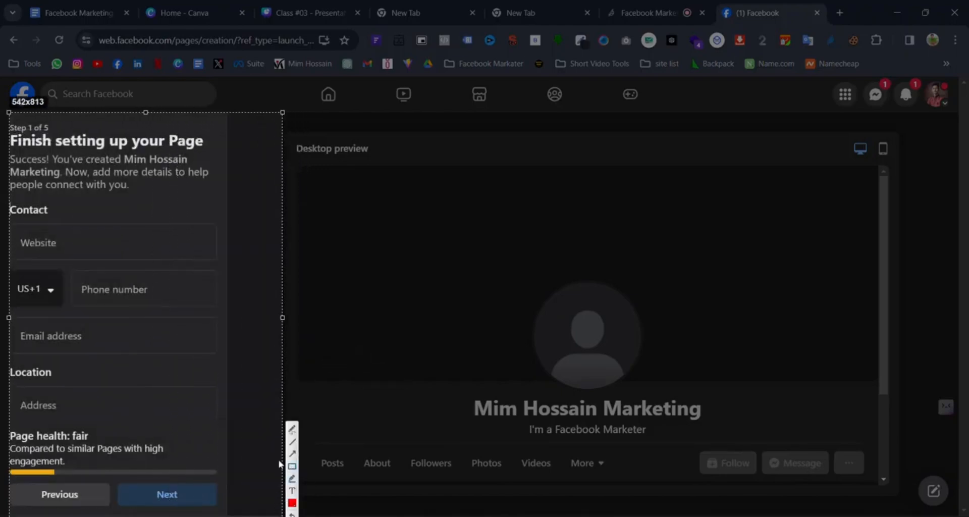
{"action": "mouse_move", "coordinate": [10, 389]}
{"action": "left_mouse_down"}
{"action": "mouse_move", "coordinate": [159, 515]}
{"action": "mouse_move", "coordinate": [245, 515]}
{"action": "left_mouse_up"}
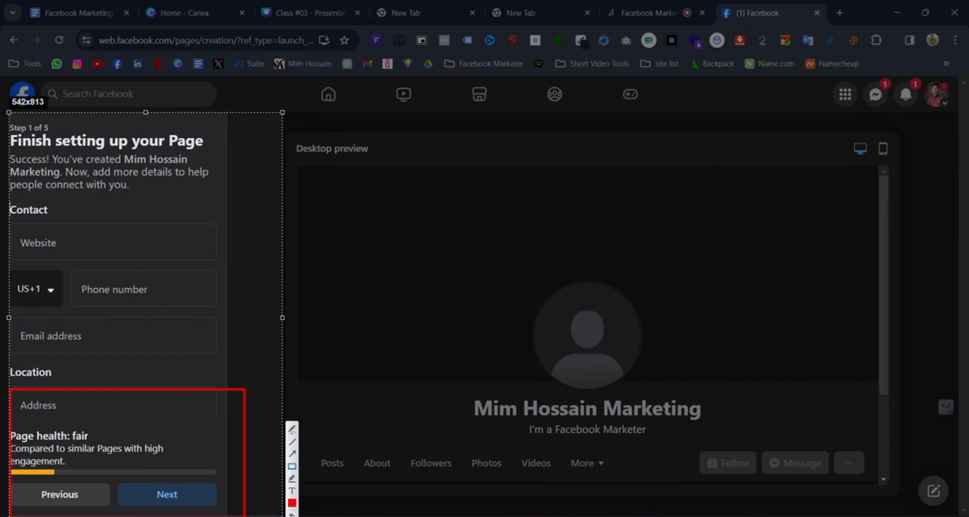
{"action": "key", "text": "ctrl+c"}
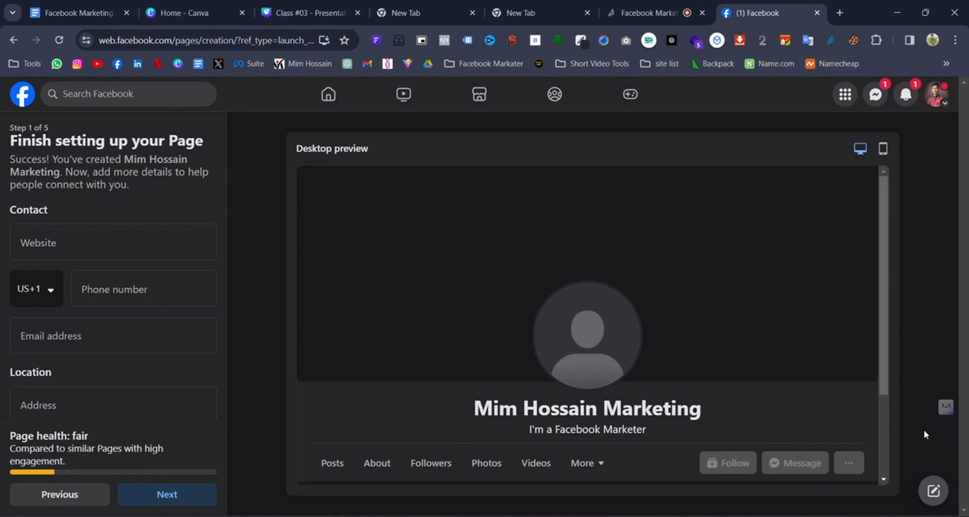
- Review the blank contact form and place the cursor in the Website field
{"action": "scroll", "coordinate": [89, 309], "scroll_direction": "down", "scroll_amount": 2}
{"action": "scroll", "coordinate": [89, 309], "scroll_direction": "down", "scroll_amount": 2}
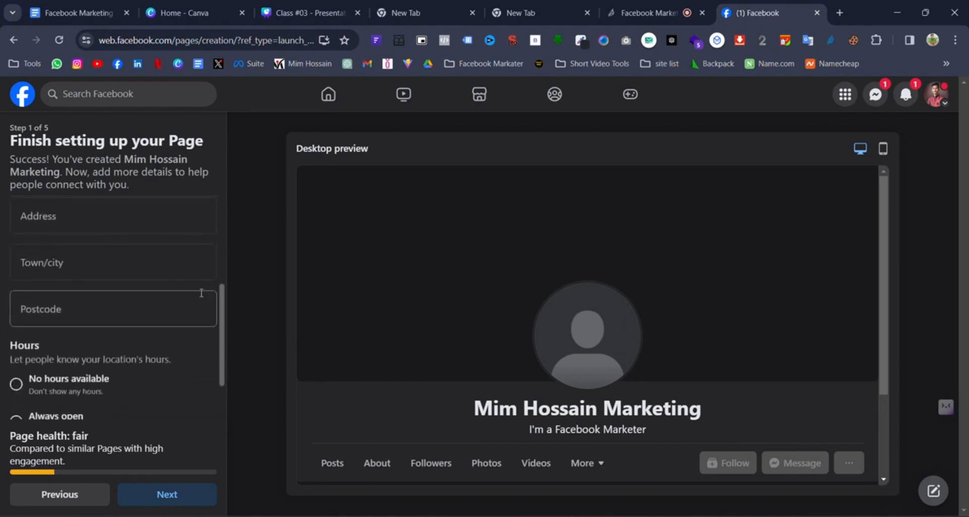
{"action": "scroll", "coordinate": [158, 335], "scroll_direction": "up", "scroll_amount": 3}
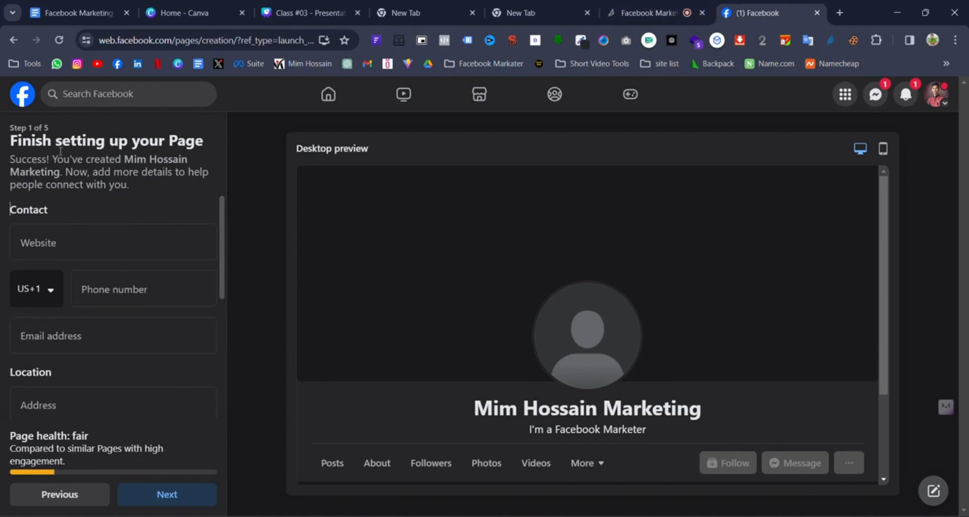
{"action": "left_click_drag", "start_coordinate": [11, 126], "coordinate": [59, 127]}
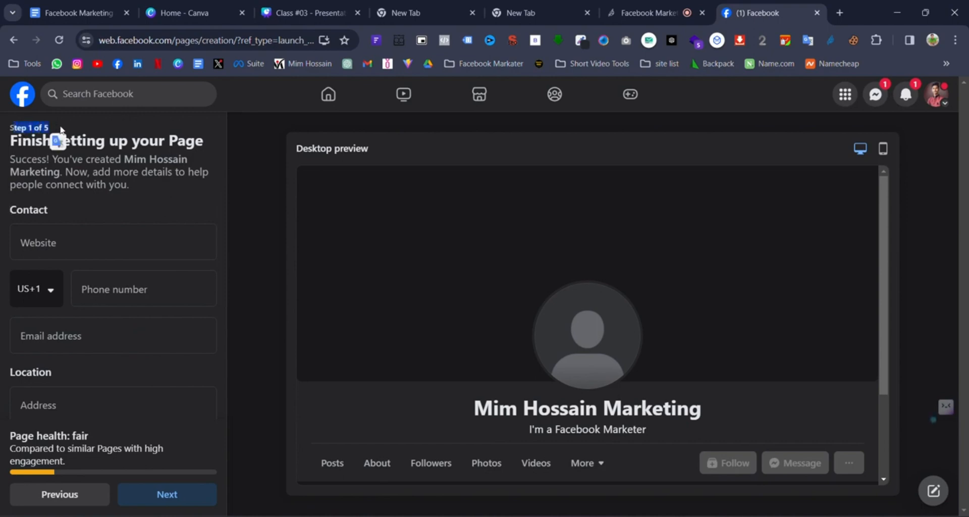
{"action": "left_click", "coordinate": [61, 131]}
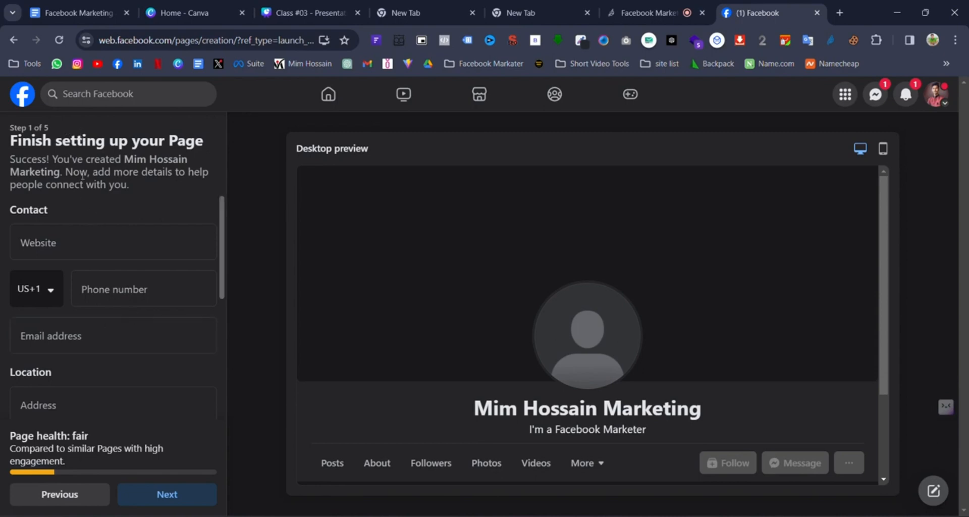
{"action": "left_click", "coordinate": [91, 249]}
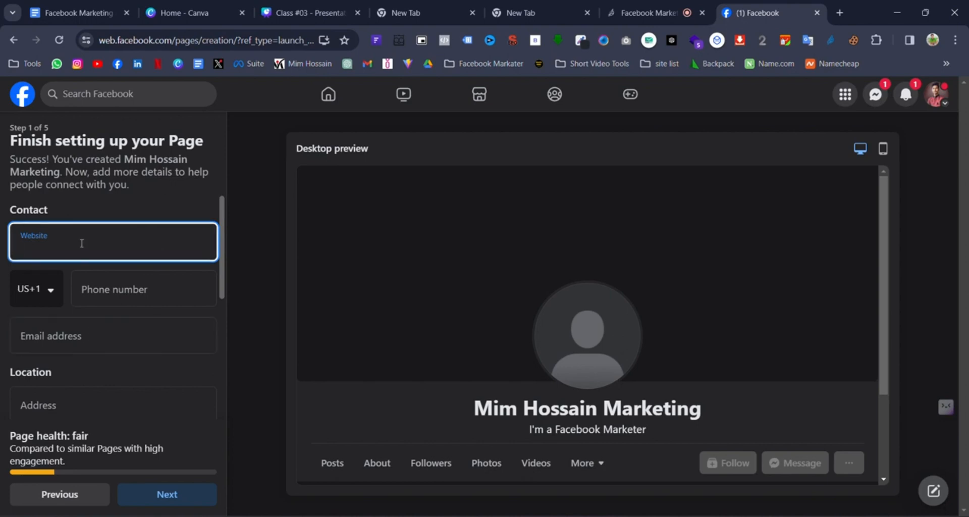
{"action": "left_click", "coordinate": [50, 290]}
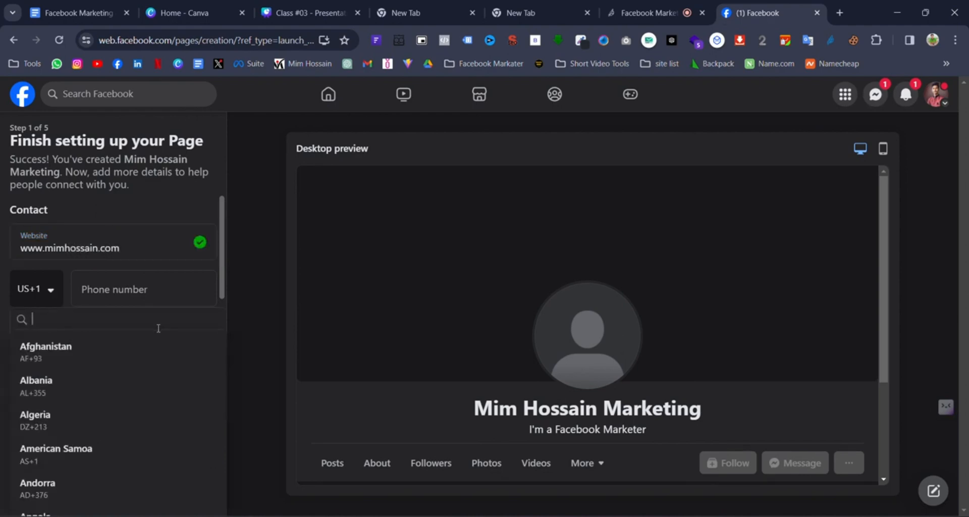
{"action": "key", "text": "ctrl+3"}
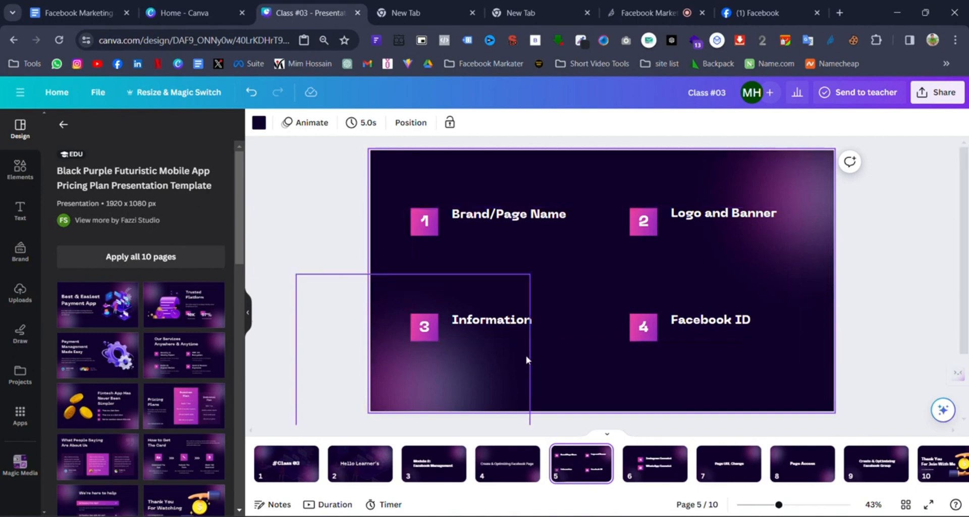
{"action": "left_click", "coordinate": [742, 6]}
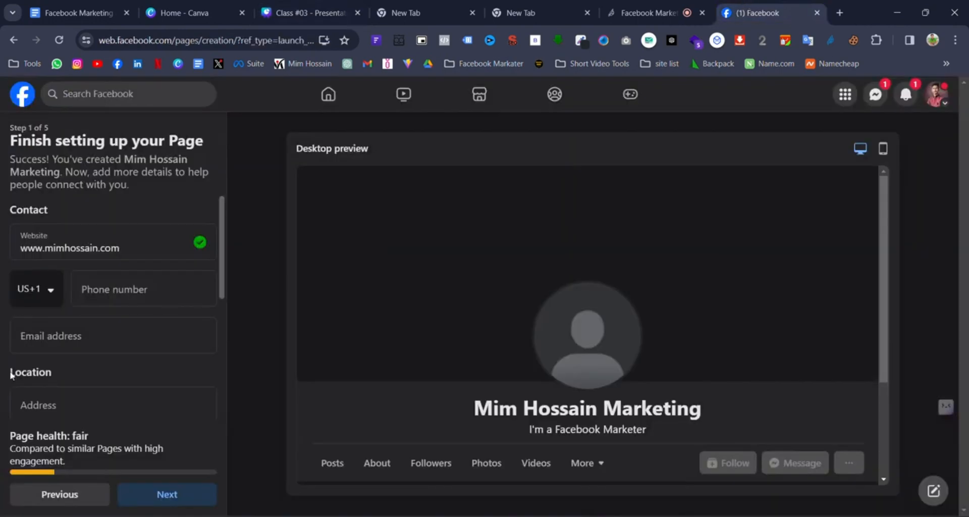
{"action": "left_click", "coordinate": [48, 298]}
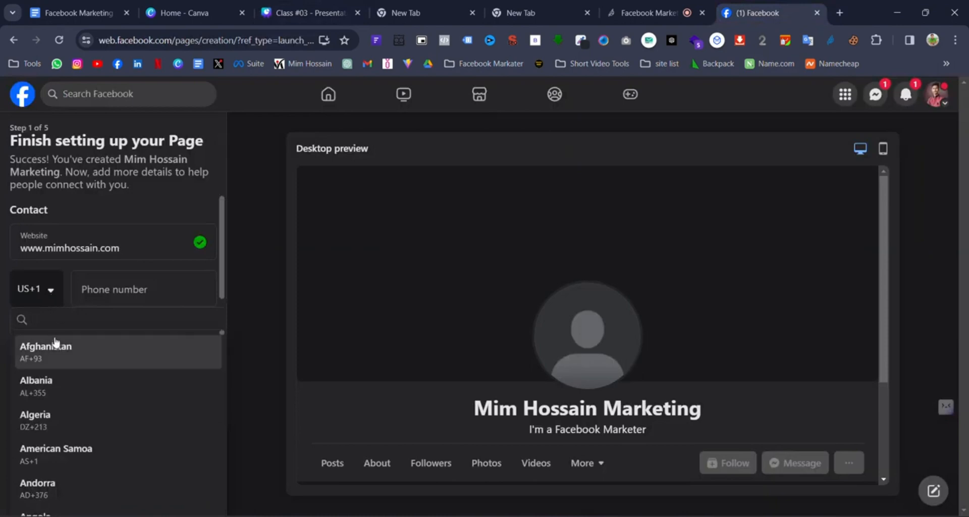
{"action": "type", "text": "b"}
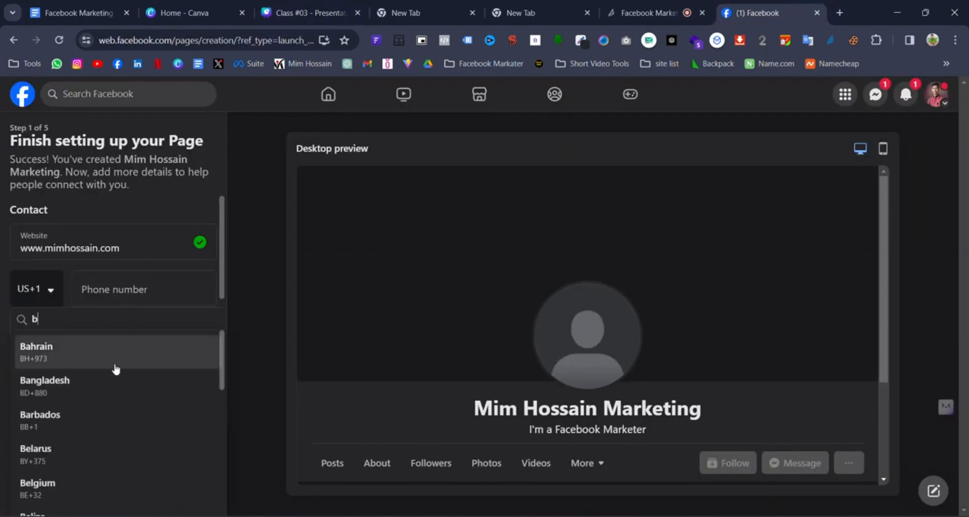
{"action": "left_click", "coordinate": [108, 393]}
{"action": "left_click", "coordinate": [136, 294]}
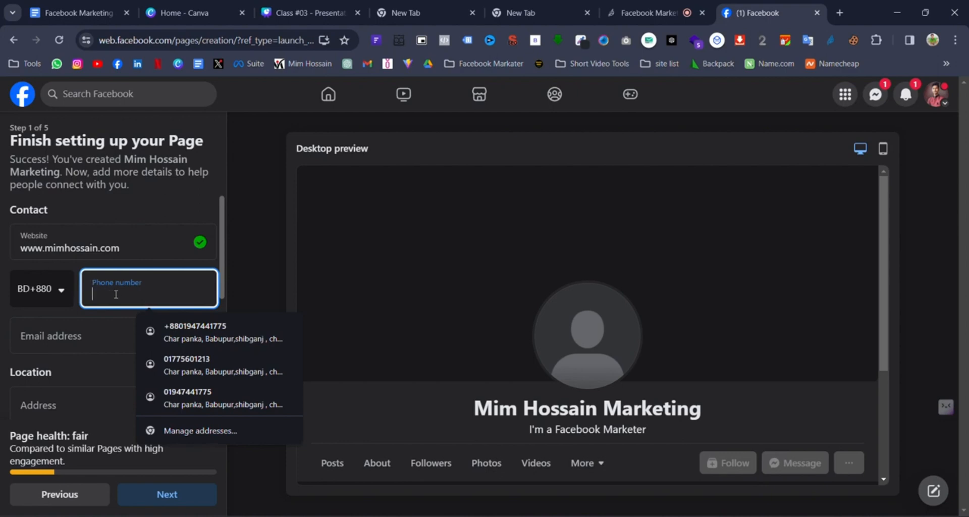
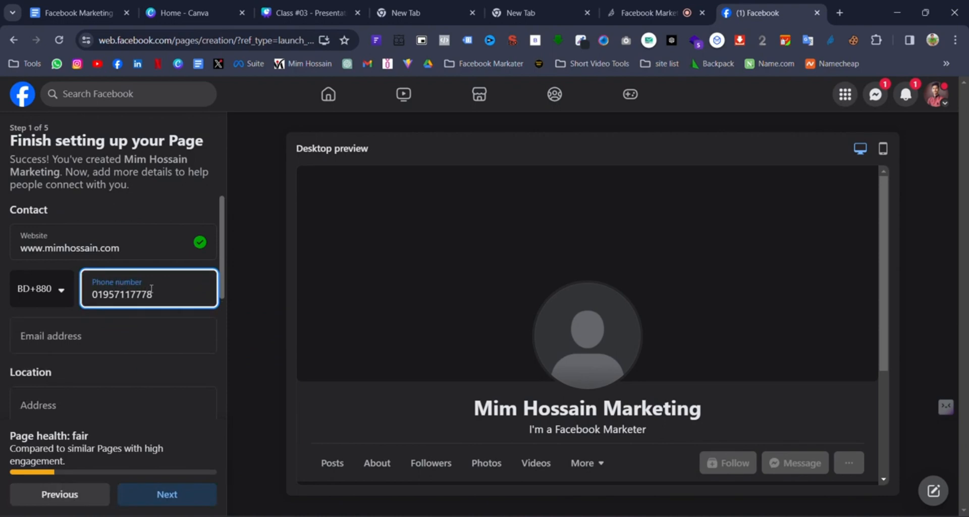
{"action": "left_click", "coordinate": [109, 338]}
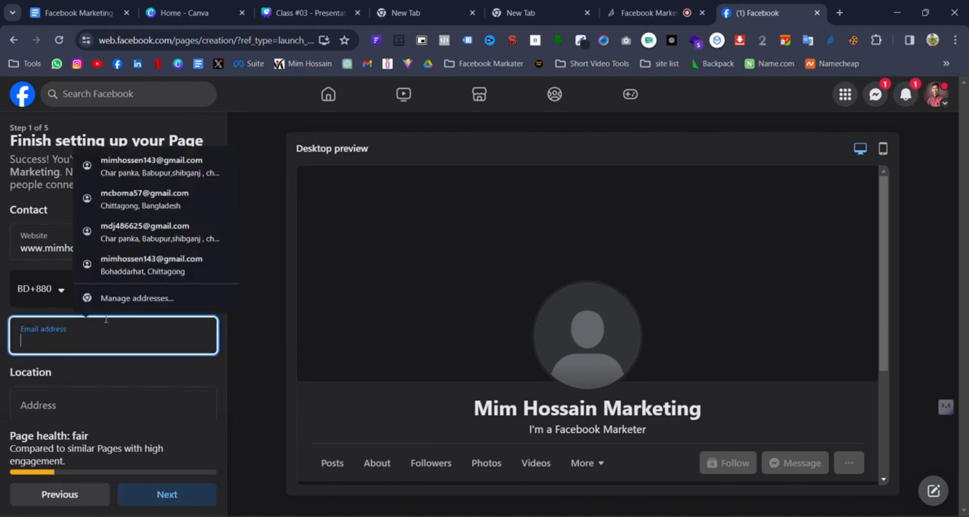
- Type the Page's contact e-mail address into the Email field
{"action": "left_click", "coordinate": [126, 375]}
{"action": "left_click", "coordinate": [125, 339]}
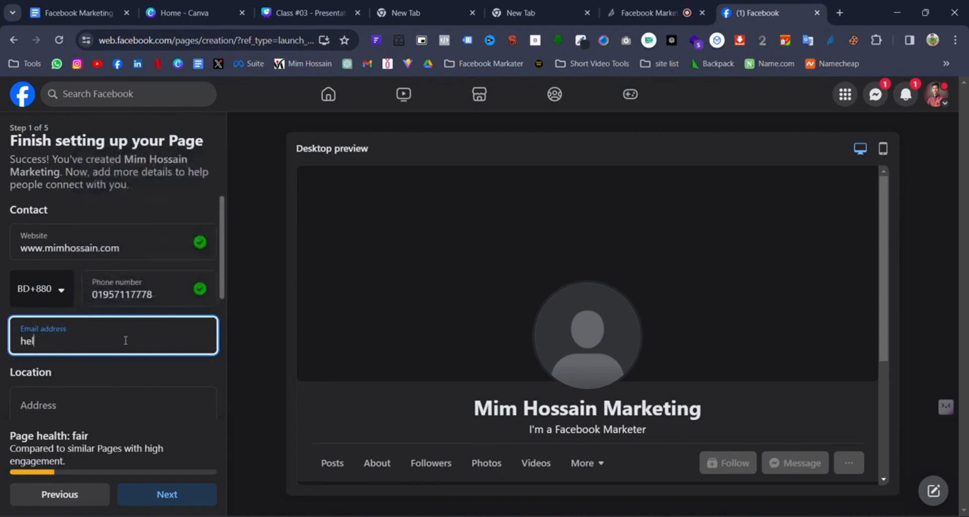
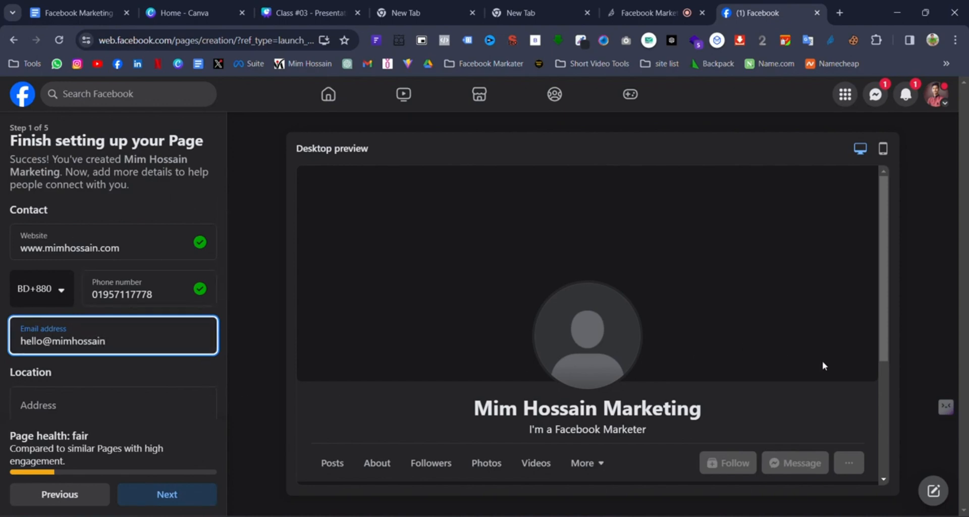
{"action": "scroll", "coordinate": [84, 429], "scroll_direction": "down", "scroll_amount": 1}
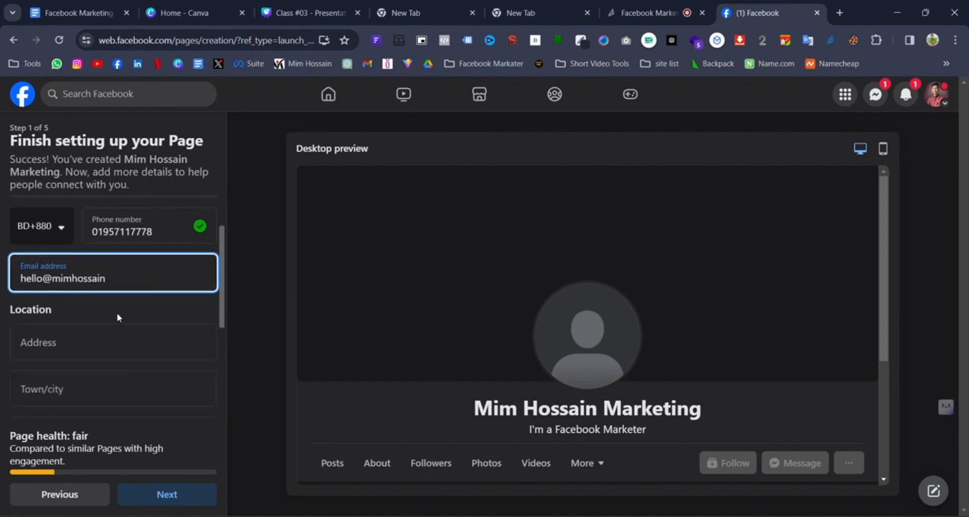
{"action": "type", "text": ".c"}
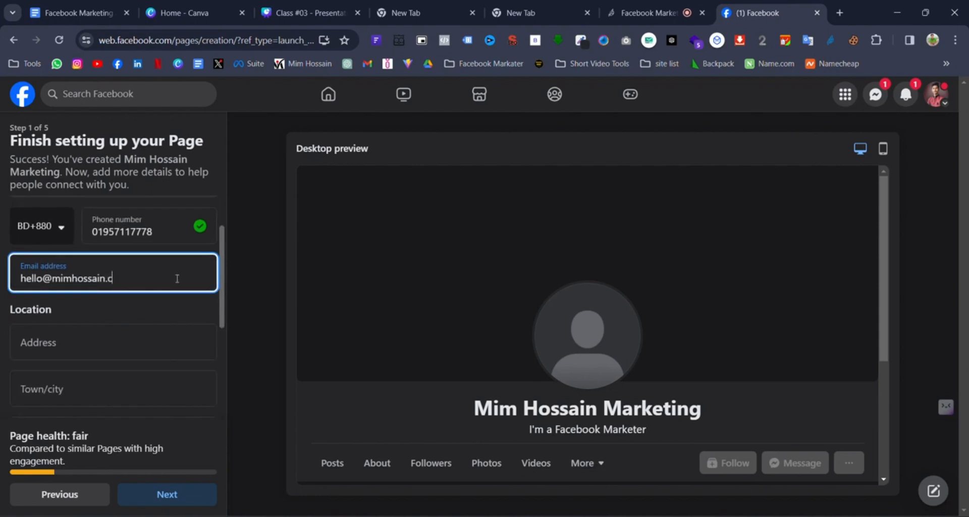
{"action": "type", "text": "om"}
- Set the address to Chittagong, Bangladesh, with town and postcode auto-filled
{"action": "left_click", "coordinate": [89, 342]}
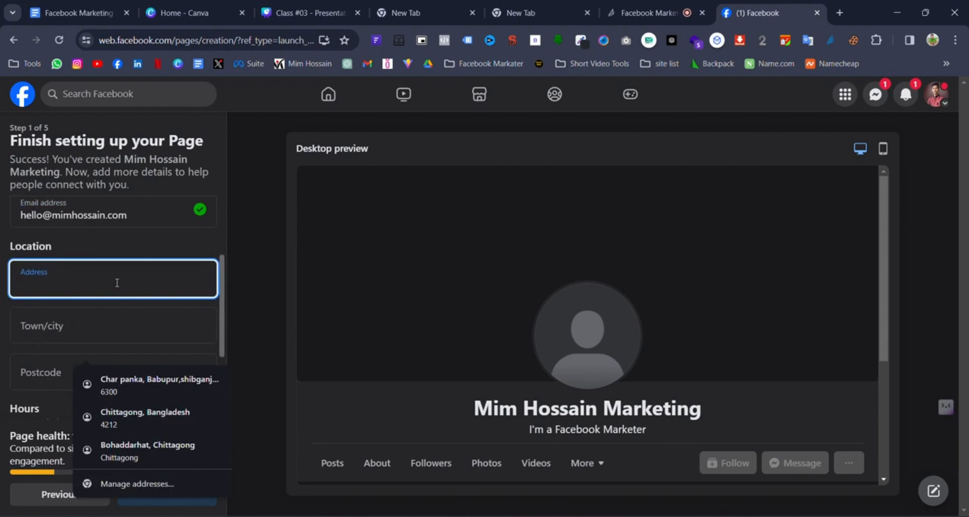
{"action": "type", "text": "C"}
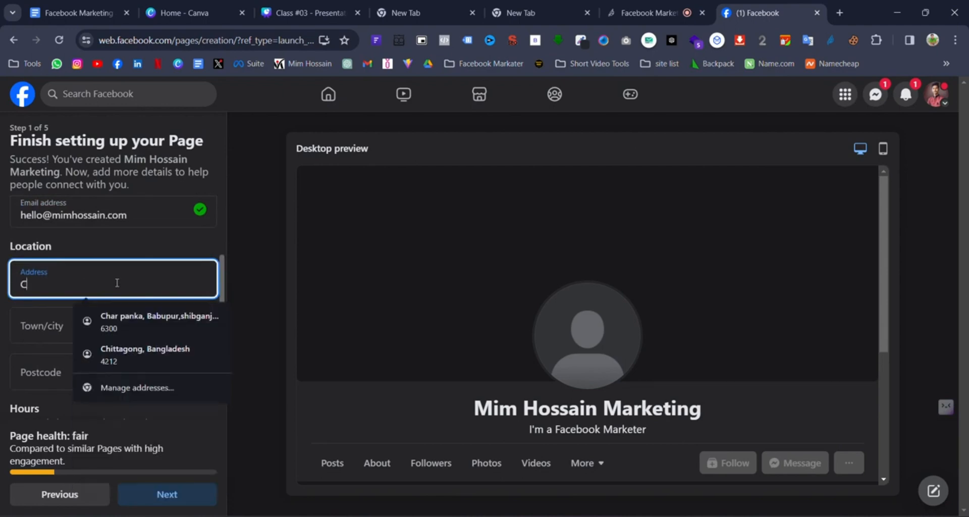
{"action": "type", "text": "Hit"}
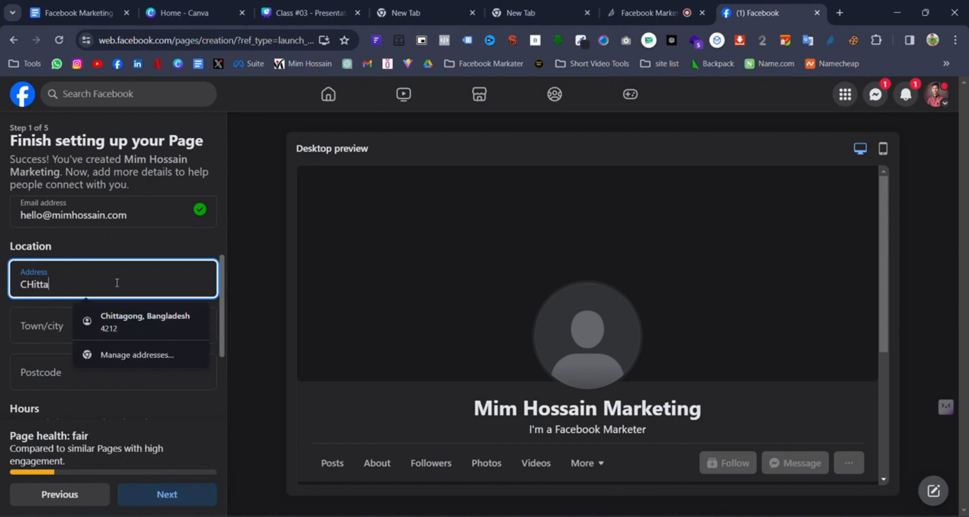
{"action": "type", "text": "ta"}
{"action": "left_click", "coordinate": [180, 319]}
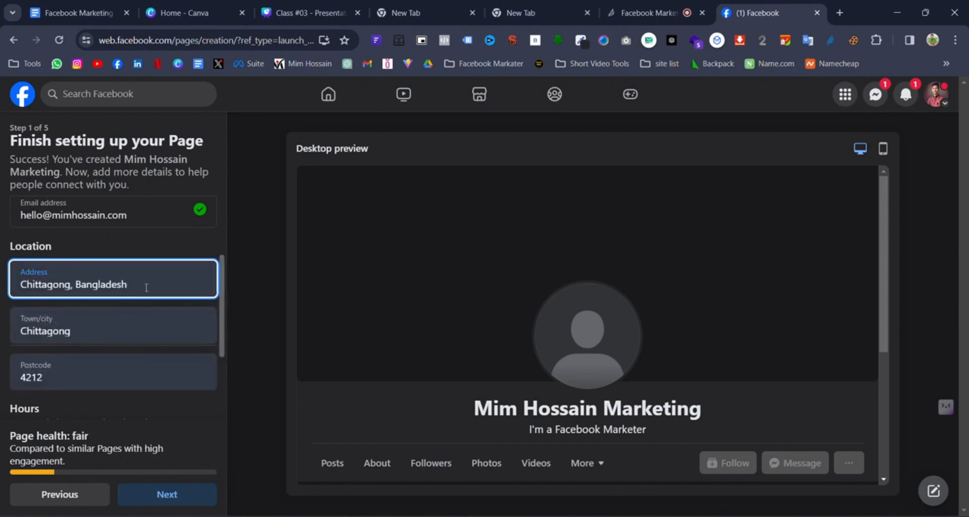
{"action": "left_click", "coordinate": [127, 334]}
{"action": "left_click", "coordinate": [108, 249]}
{"action": "scroll", "coordinate": [151, 353], "scroll_direction": "down", "scroll_amount": 3}
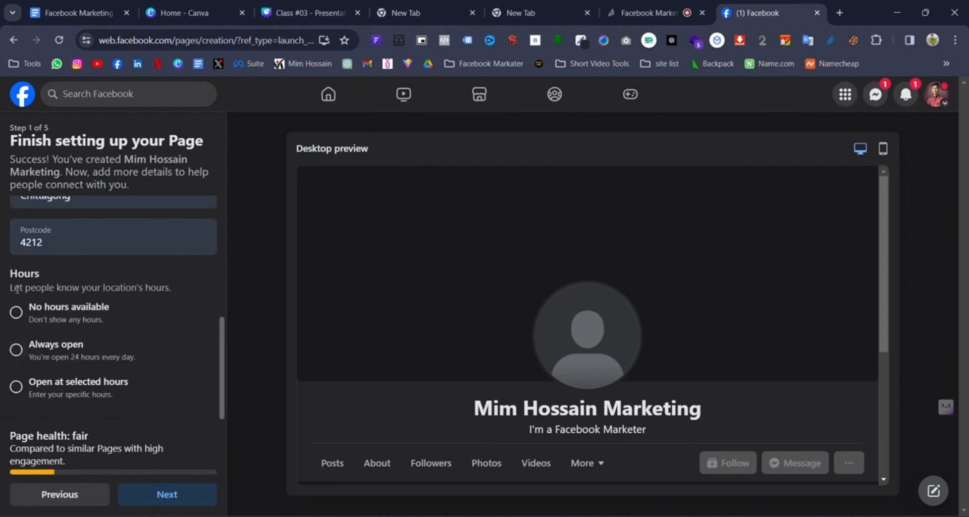
{"action": "scroll", "coordinate": [22, 281], "scroll_direction": "up", "scroll_amount": 4}
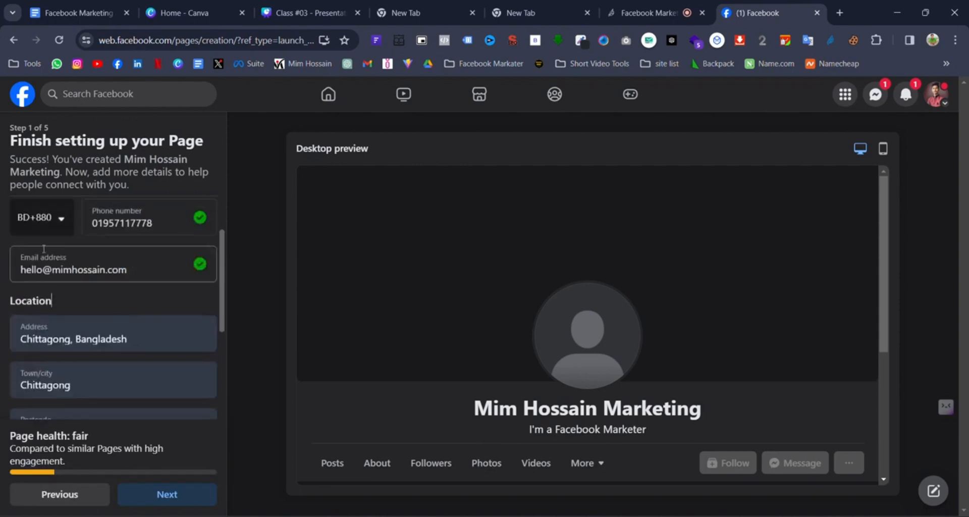
{"action": "scroll", "coordinate": [44, 248], "scroll_direction": "up", "scroll_amount": 2}
{"action": "scroll", "coordinate": [95, 334], "scroll_direction": "down", "scroll_amount": 1}
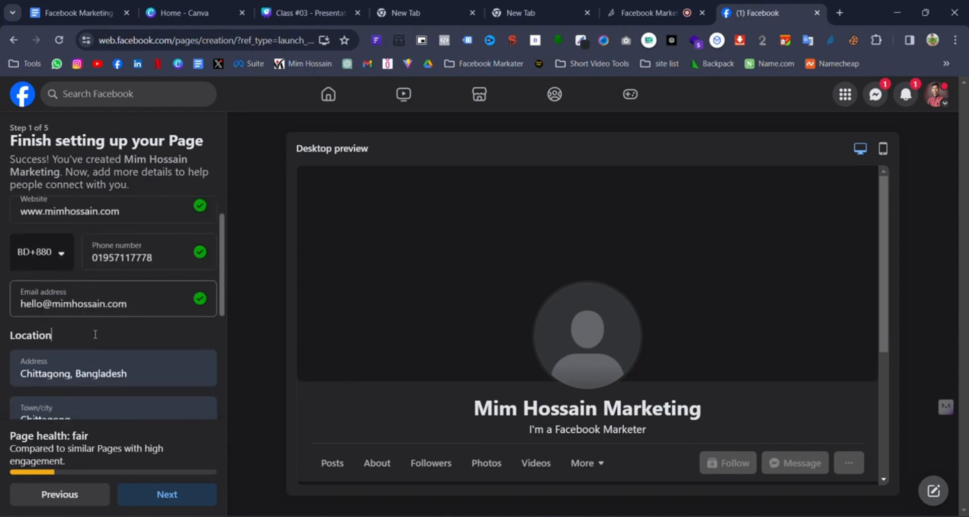
{"action": "scroll", "coordinate": [95, 334], "scroll_direction": "down", "scroll_amount": 4}
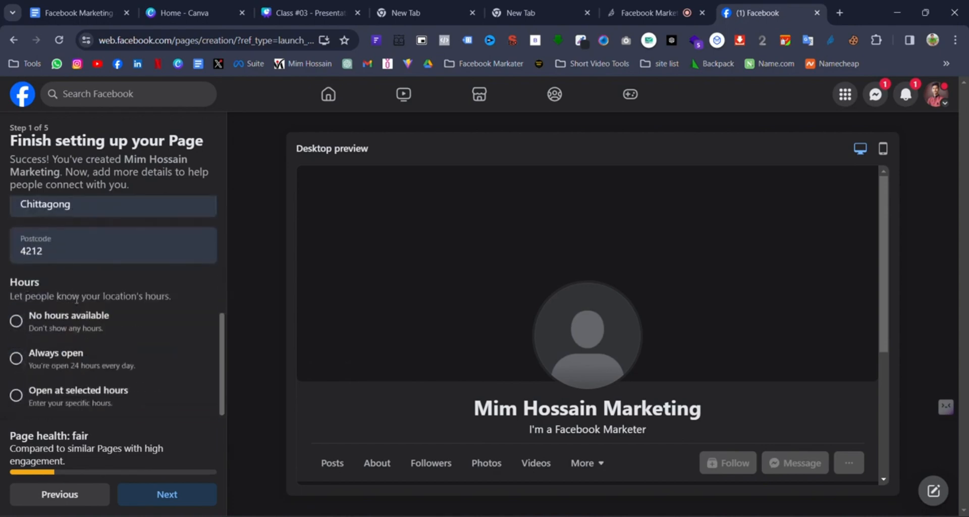
{"action": "scroll", "coordinate": [77, 299], "scroll_direction": "down", "scroll_amount": 1}
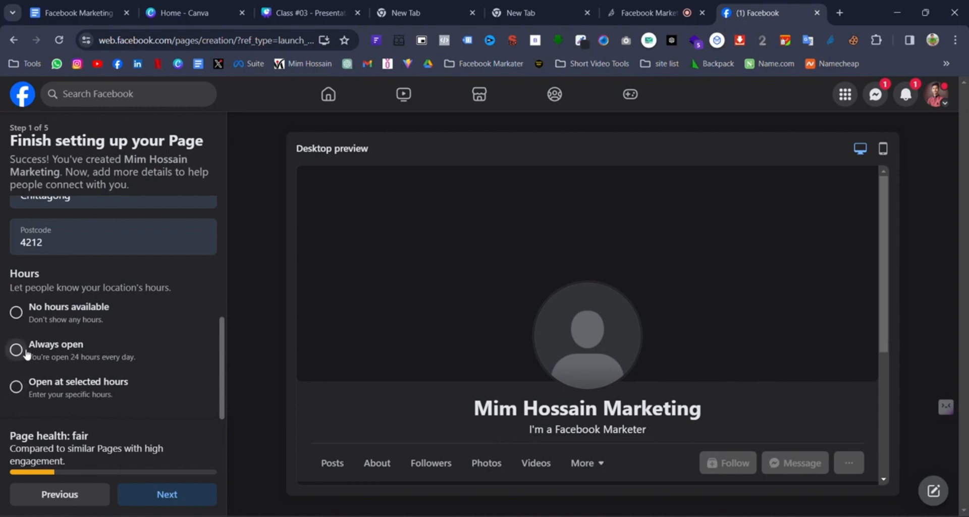
- Set hours to Always open, advance to step 2, and decline Chrome's address-saving prompt
{"action": "left_click", "coordinate": [50, 349]}
{"action": "left_click", "coordinate": [195, 501]}
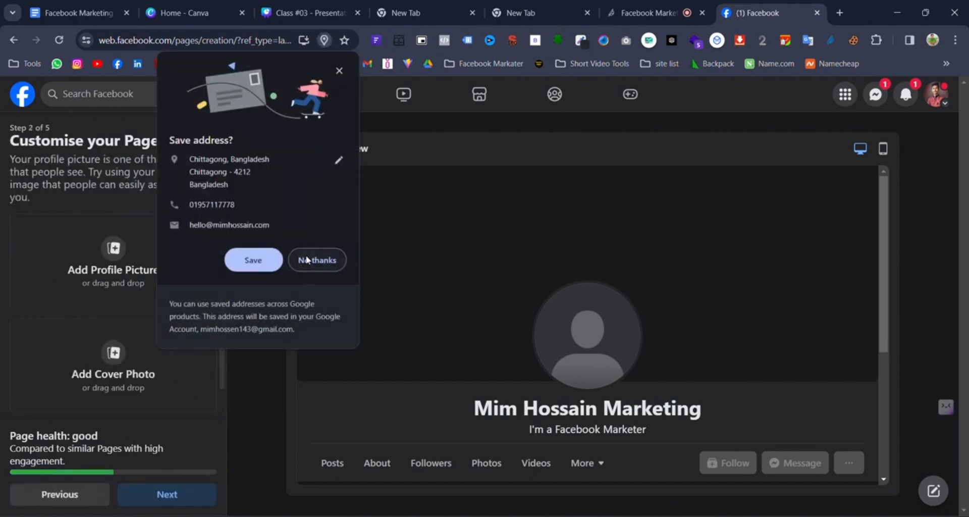
{"action": "left_click", "coordinate": [307, 260]}
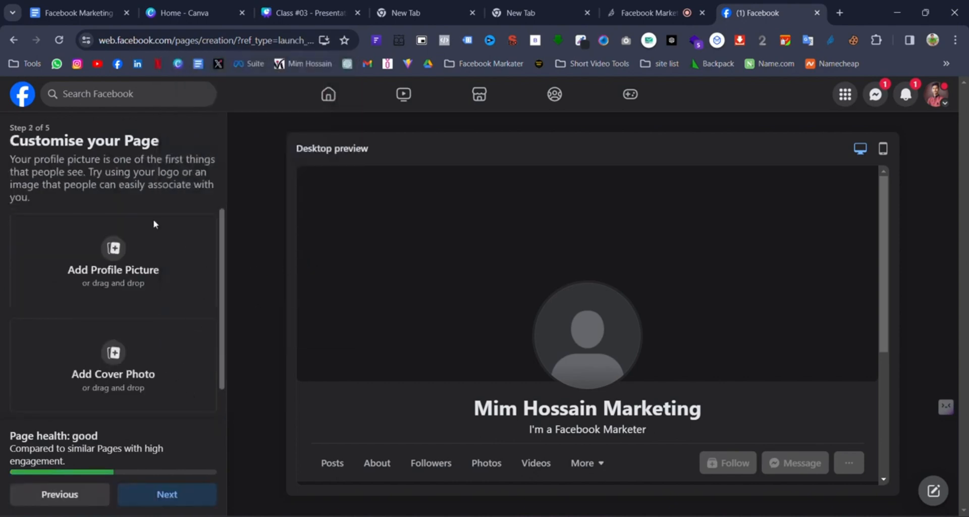
- Highlight the Customise your Page heading, then bring up slide 5 of the Class #03 deck
{"action": "left_click_drag", "start_coordinate": [19, 139], "coordinate": [162, 160]}
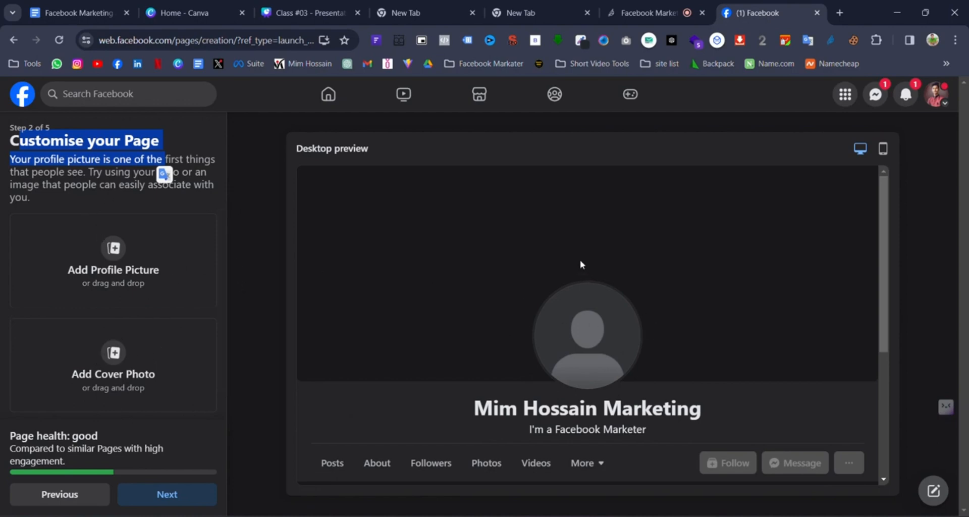
{"action": "left_click", "coordinate": [302, 12]}
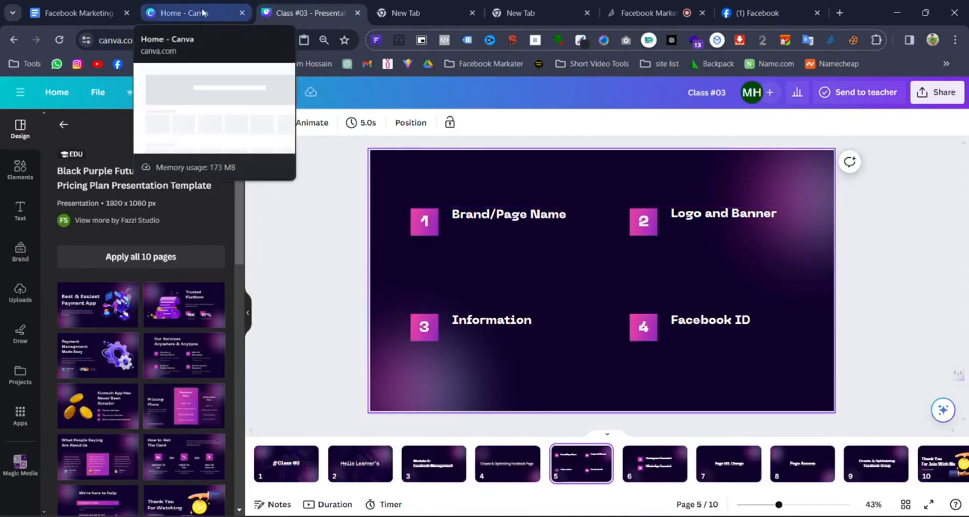
- Glance over the course document and the Canva home page, then return to Facebook's Customise your Page step
{"action": "left_click", "coordinate": [114, 14]}
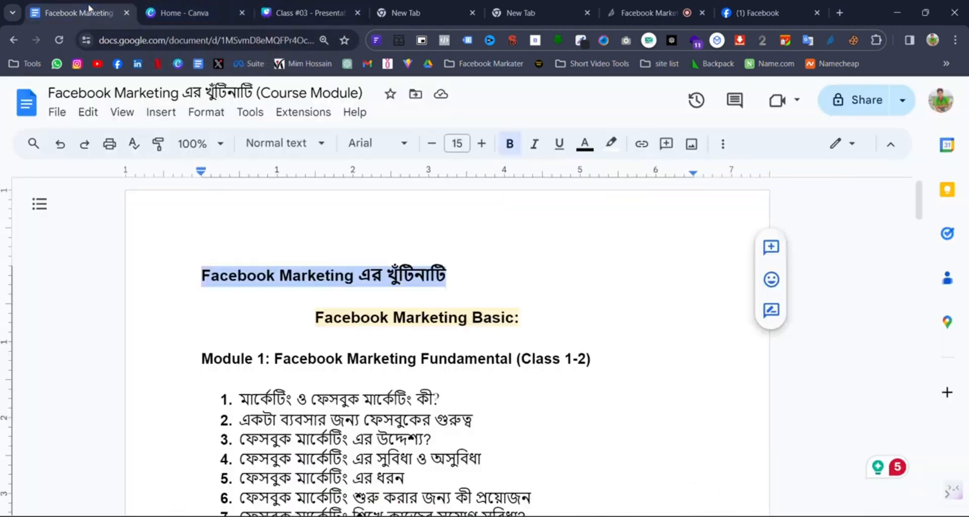
{"action": "left_click", "coordinate": [211, 7]}
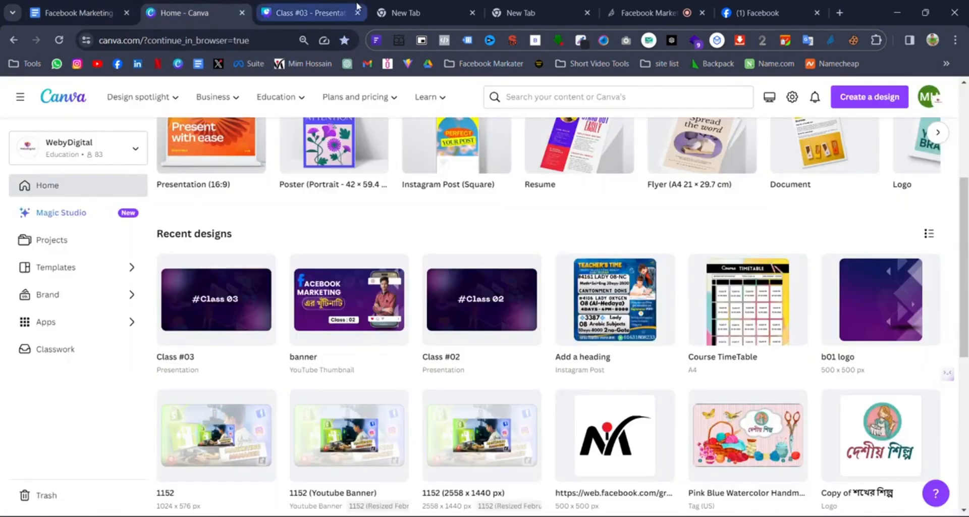
{"action": "left_click", "coordinate": [765, 14]}
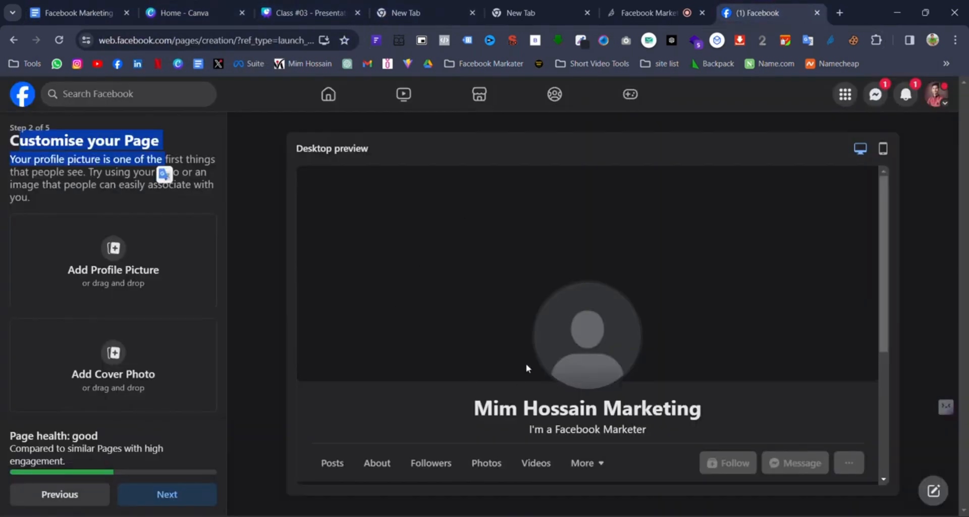
{"action": "left_click", "coordinate": [174, 14]}
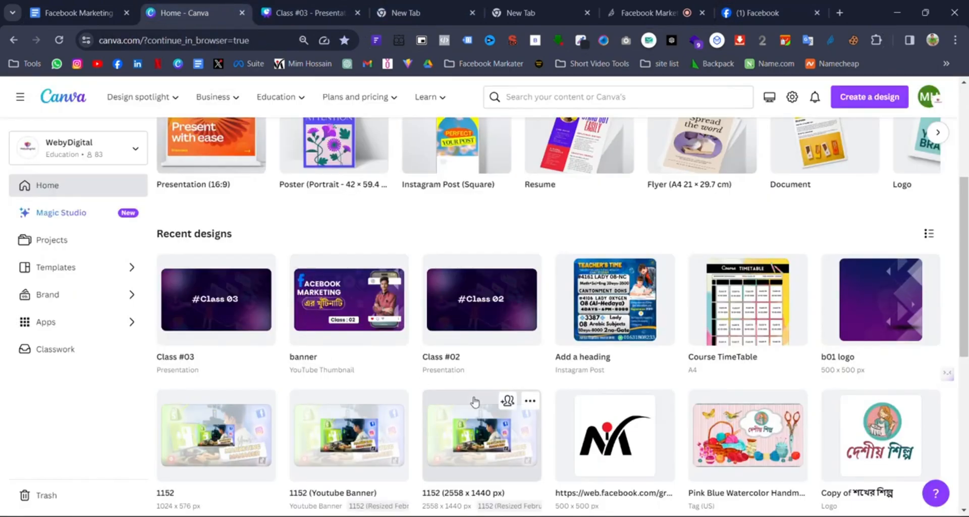
{"action": "scroll", "coordinate": [474, 401], "scroll_direction": "up", "scroll_amount": 5}
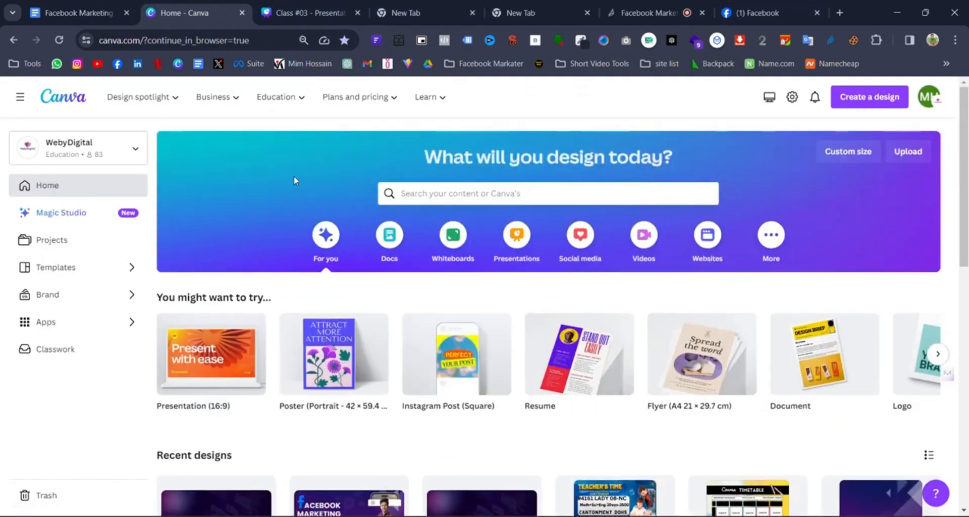
{"action": "left_click", "coordinate": [414, 194]}
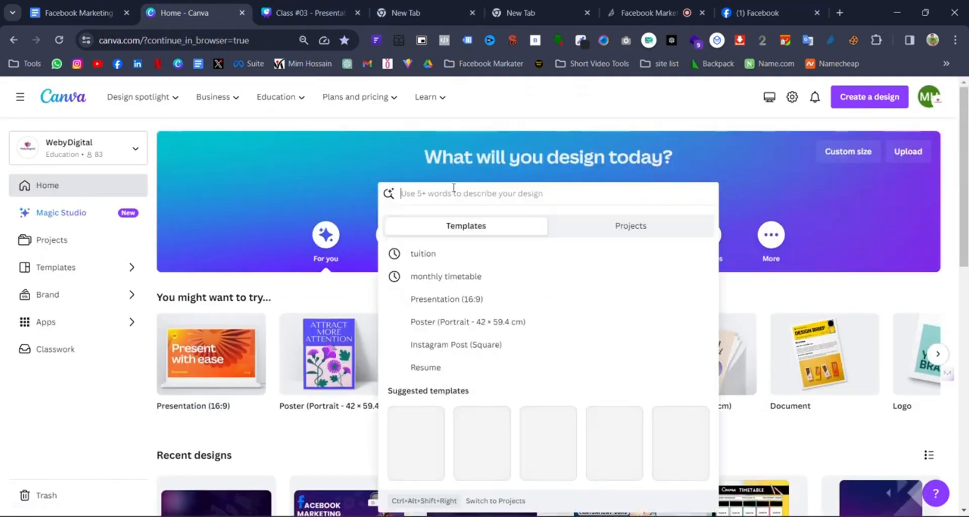
{"action": "left_click", "coordinate": [740, 19]}
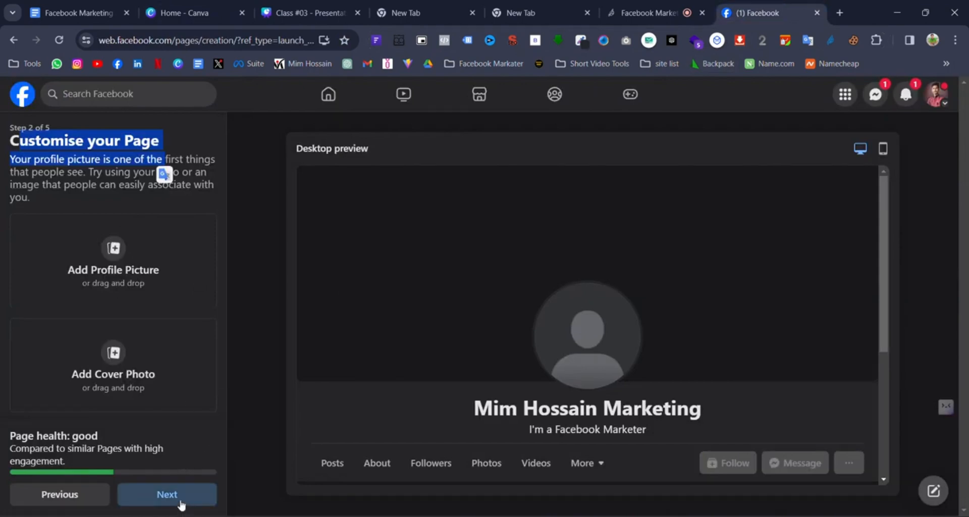
- Continue past the profile and cover photo step and skip connecting WhatsApp
{"action": "scroll", "coordinate": [126, 361], "scroll_direction": "down", "scroll_amount": 1}
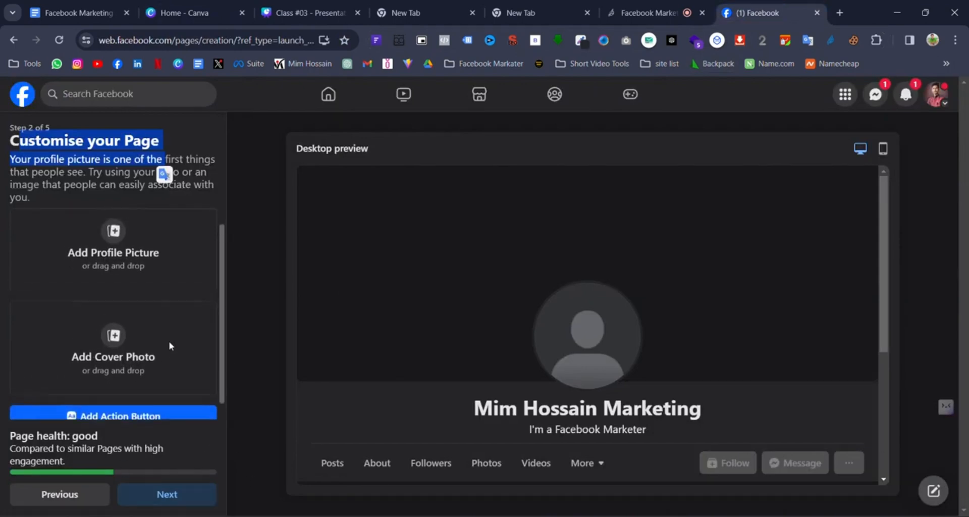
{"action": "scroll", "coordinate": [169, 345], "scroll_direction": "up", "scroll_amount": 1}
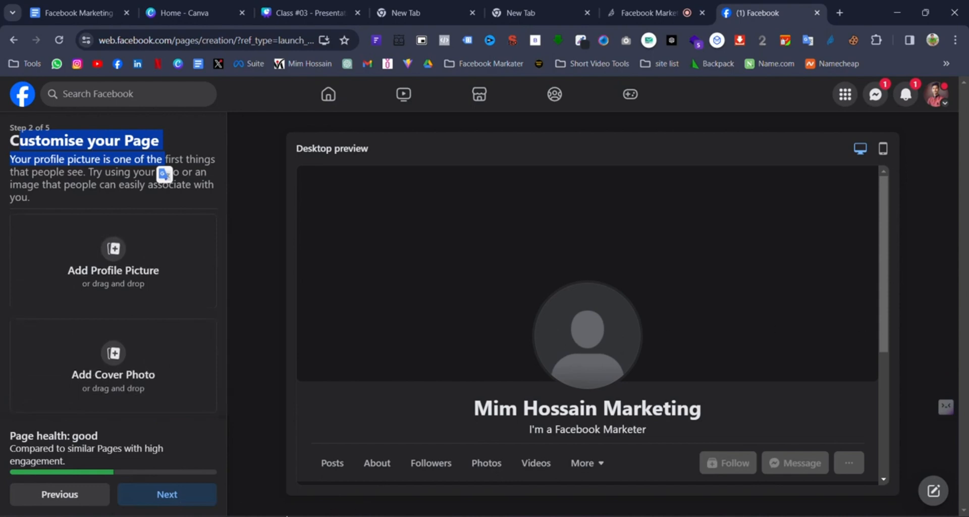
{"action": "left_click", "coordinate": [188, 497]}
{"action": "scroll", "coordinate": [99, 379], "scroll_direction": "down", "scroll_amount": 1}
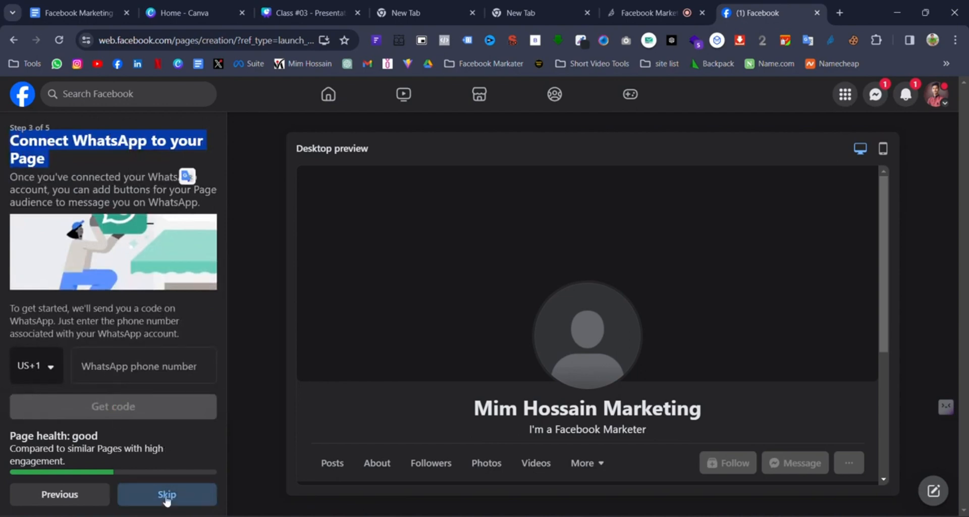
{"action": "scroll", "coordinate": [117, 317], "scroll_direction": "up", "scroll_amount": 1}
{"action": "left_click", "coordinate": [182, 500]}
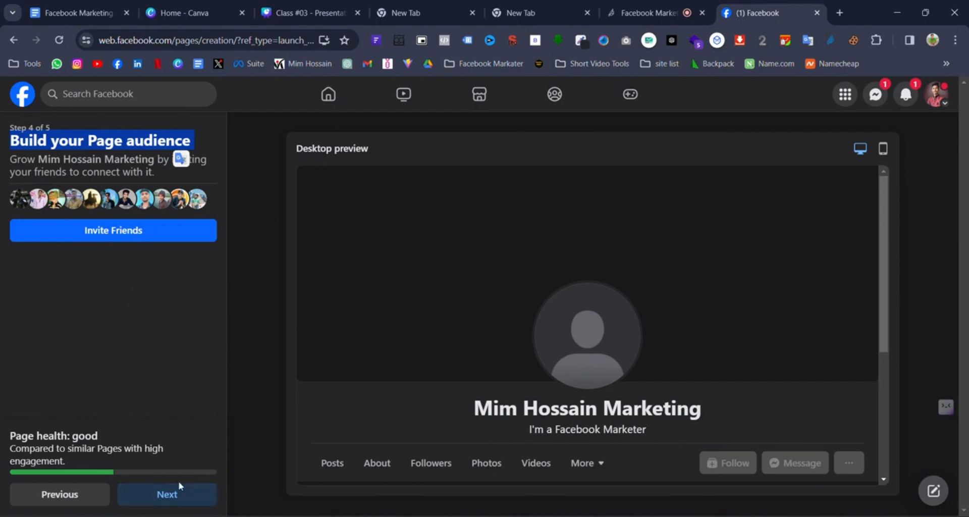
- Move past inviting friends and click Done on the Page notifications step
{"action": "left_click", "coordinate": [181, 500]}
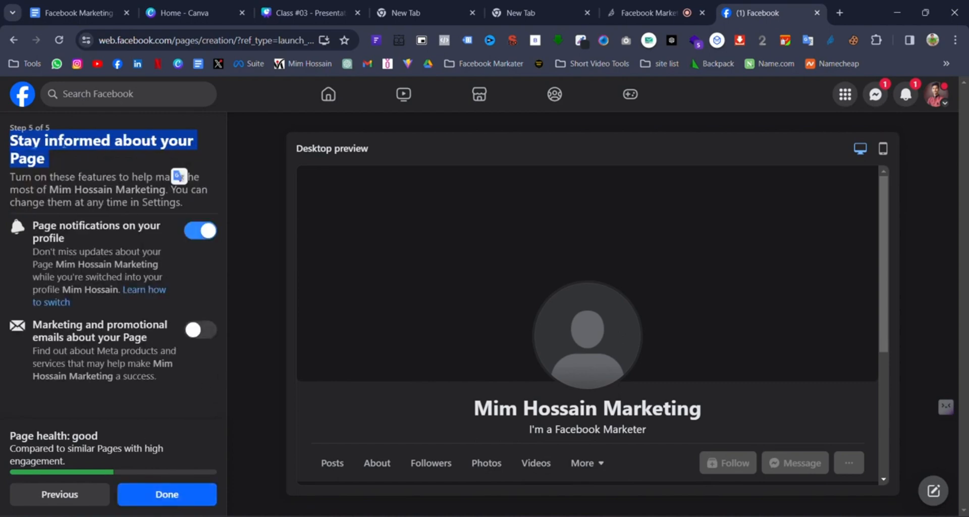
{"action": "left_click_drag", "start_coordinate": [37, 225], "coordinate": [77, 240]}
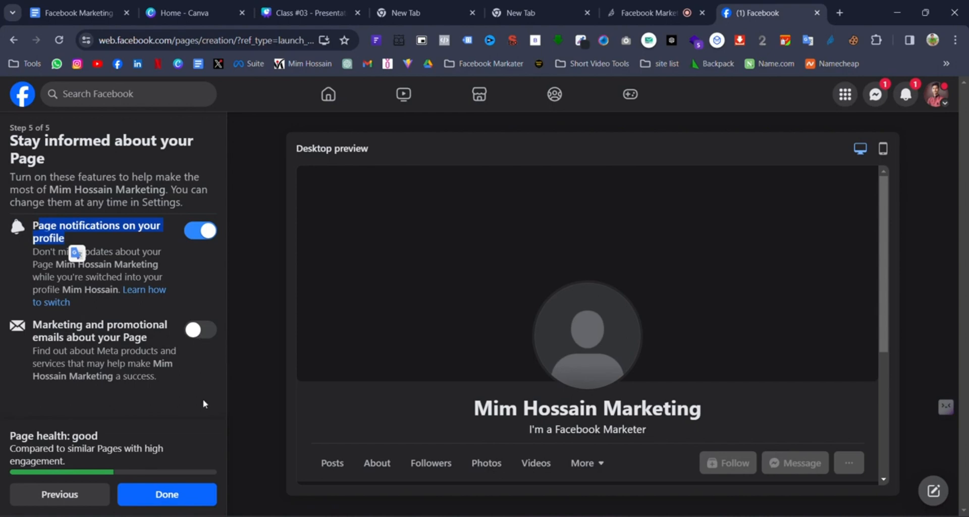
{"action": "left_click", "coordinate": [190, 494]}
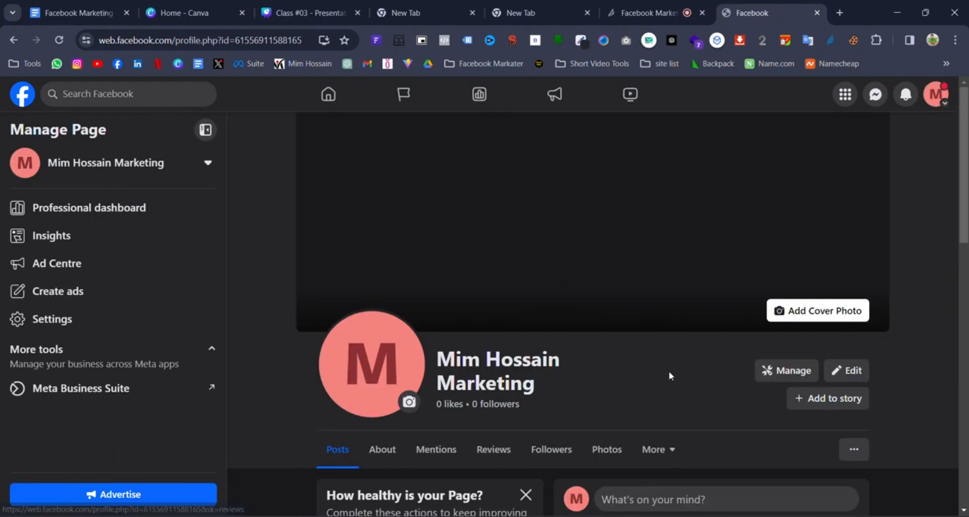
- Choose Not Now on the welcome dialog, close the 'Switched to' notice, and look over the new Page
{"action": "scroll", "coordinate": [668, 380], "scroll_direction": "down", "scroll_amount": 3}
{"action": "scroll", "coordinate": [732, 368], "scroll_direction": "up", "scroll_amount": 3}
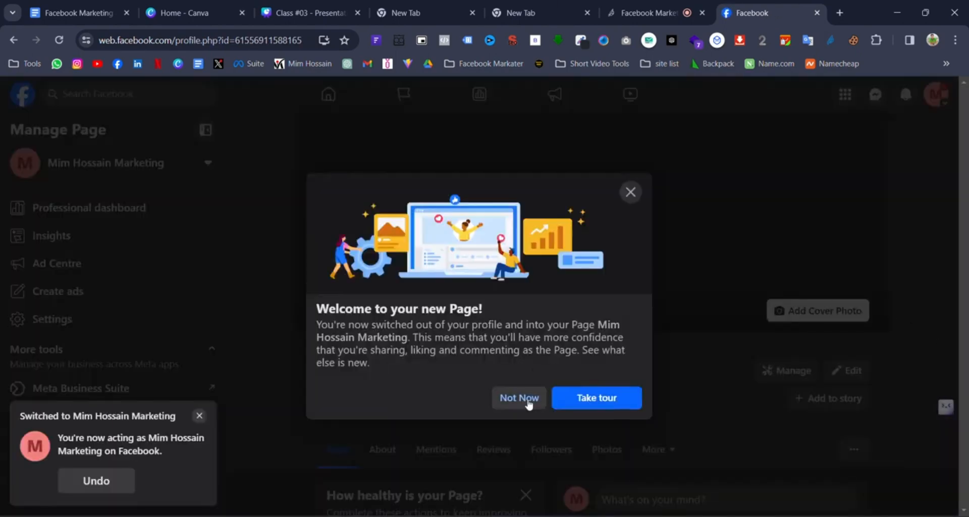
{"action": "left_click", "coordinate": [540, 400]}
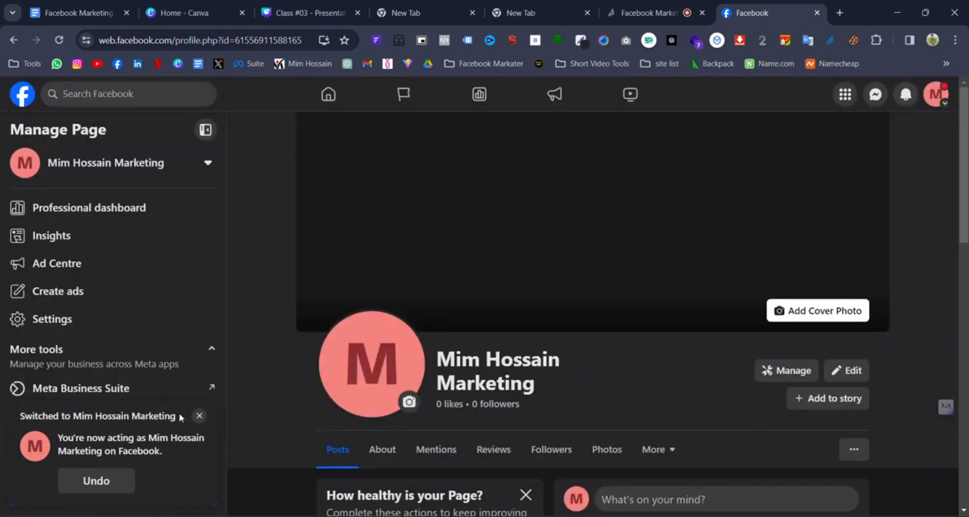
{"action": "left_click", "coordinate": [198, 416]}
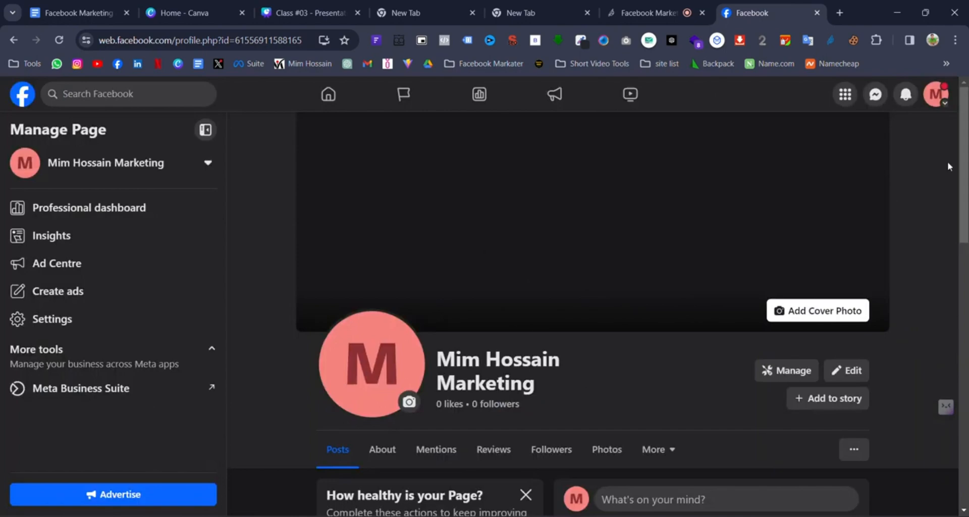
{"action": "scroll", "coordinate": [617, 383], "scroll_direction": "down", "scroll_amount": 5}
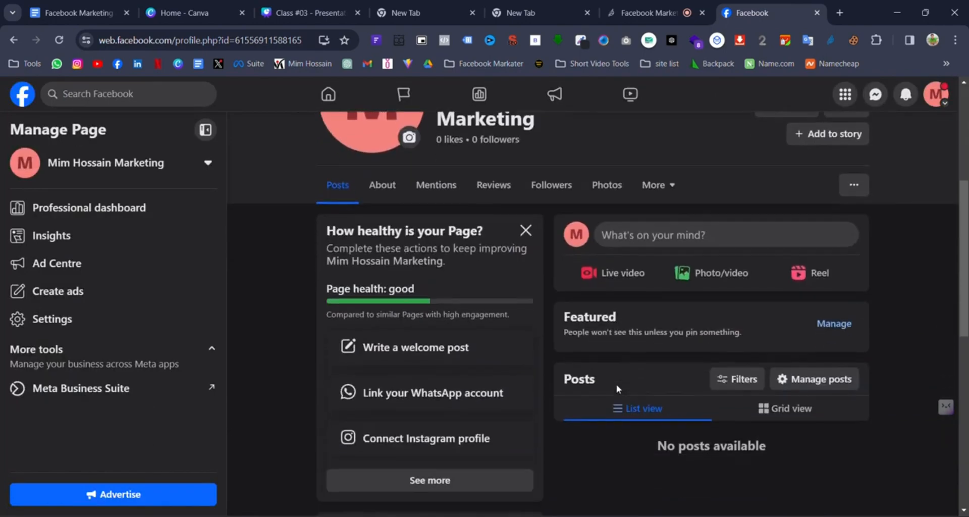
{"action": "scroll", "coordinate": [616, 384], "scroll_direction": "up", "scroll_amount": 5}
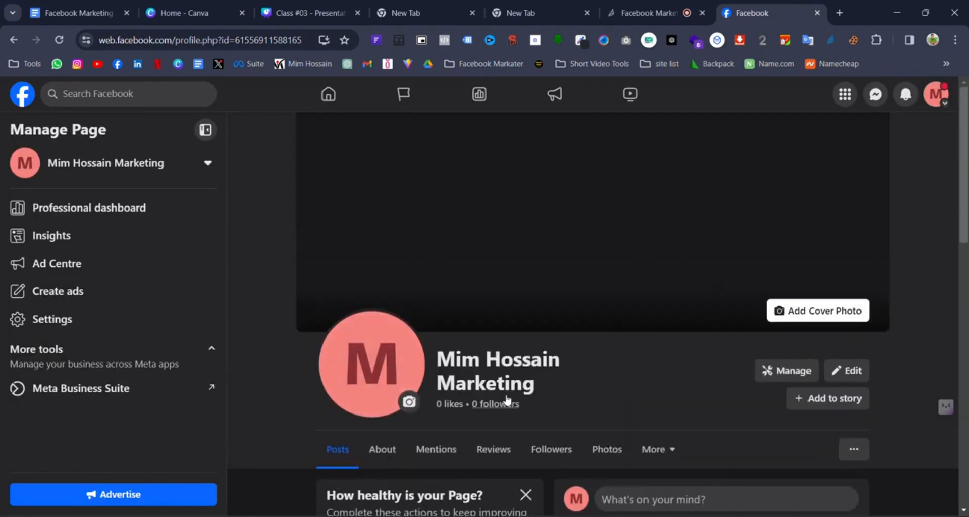
{"action": "scroll", "coordinate": [570, 386], "scroll_direction": "down", "scroll_amount": 4}
{"action": "scroll", "coordinate": [474, 354], "scroll_direction": "down", "scroll_amount": 7}
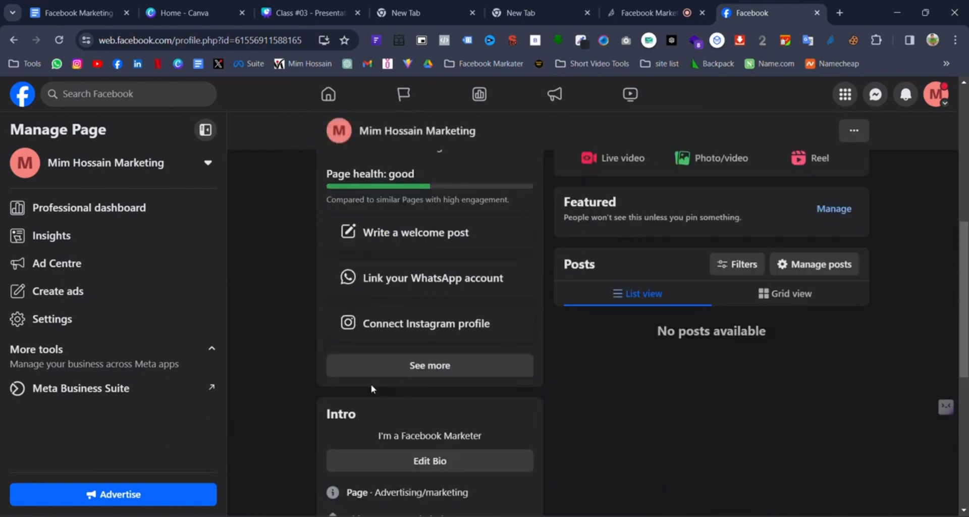
{"action": "scroll", "coordinate": [521, 426], "scroll_direction": "down", "scroll_amount": 2}
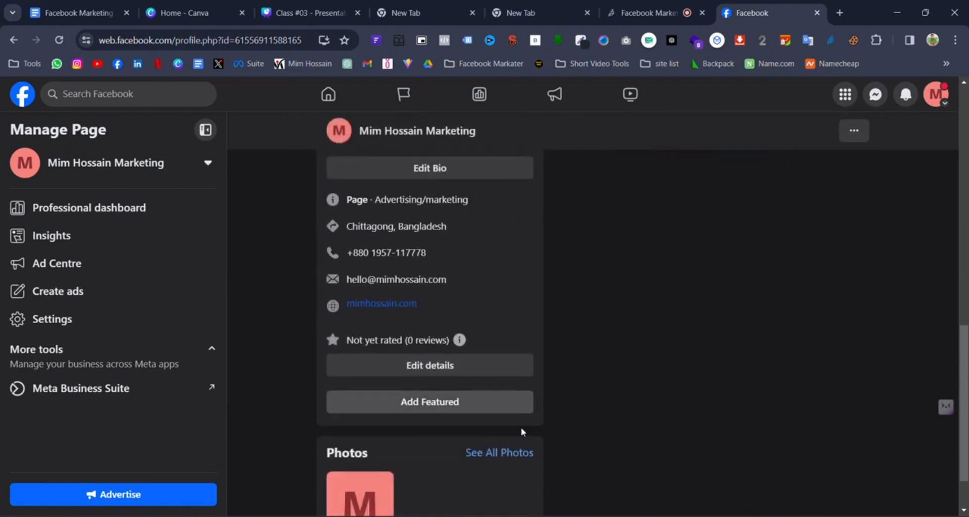
{"action": "scroll", "coordinate": [641, 368], "scroll_direction": "up", "scroll_amount": 7}
{"action": "scroll", "coordinate": [656, 374], "scroll_direction": "up", "scroll_amount": 7}
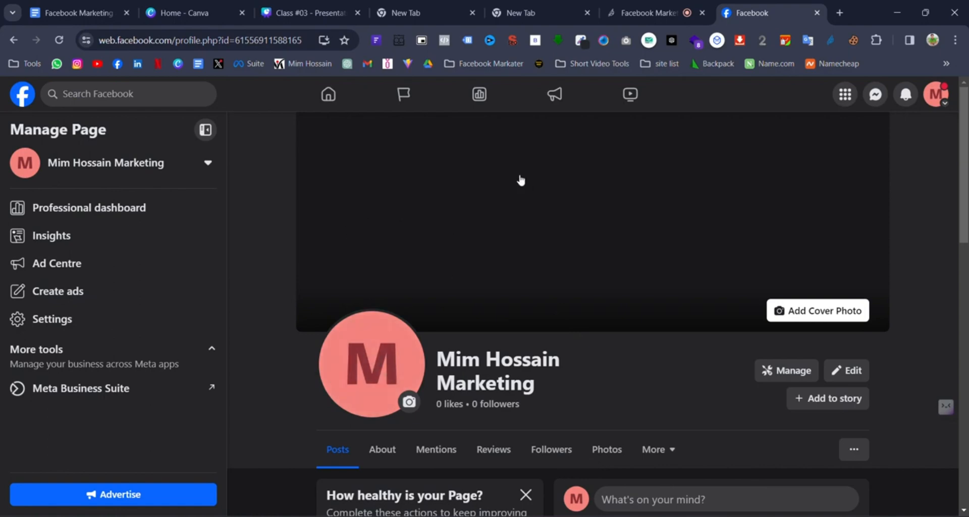
- Search Canva templates for 'marketing logo' from the home page
{"action": "left_click", "coordinate": [200, 11]}
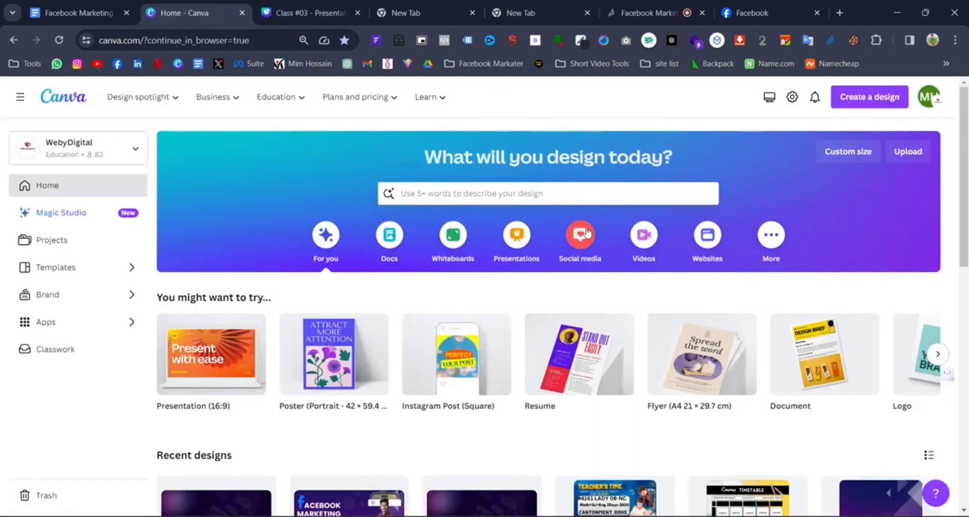
{"action": "left_click", "coordinate": [430, 195]}
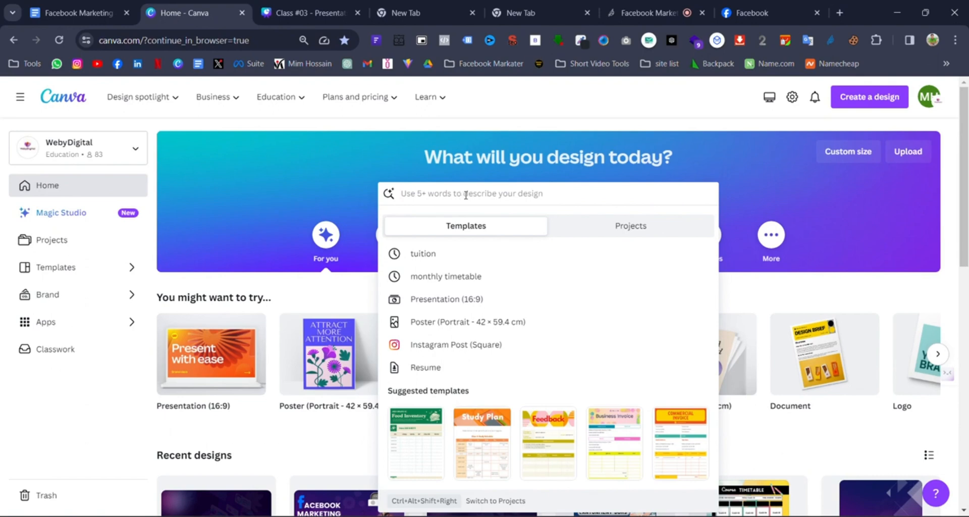
{"action": "type", "text": "fa"}
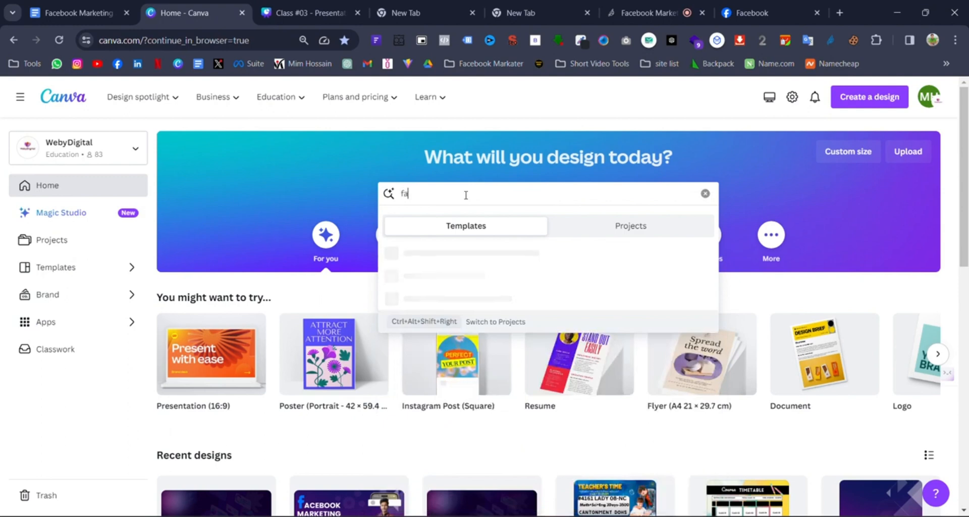
{"action": "key", "text": "BackSpace"}
{"action": "type", "text": "marketing logo"}
{"action": "left_click", "coordinate": [467, 253]}
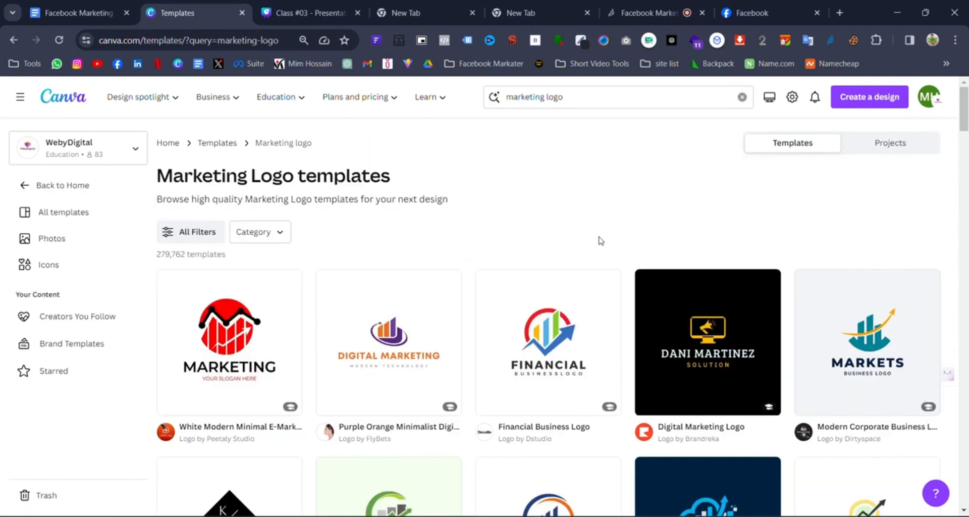
- Scroll through the 279,762 marketing logo template results
{"action": "scroll", "coordinate": [585, 230], "scroll_direction": "down", "scroll_amount": 4}
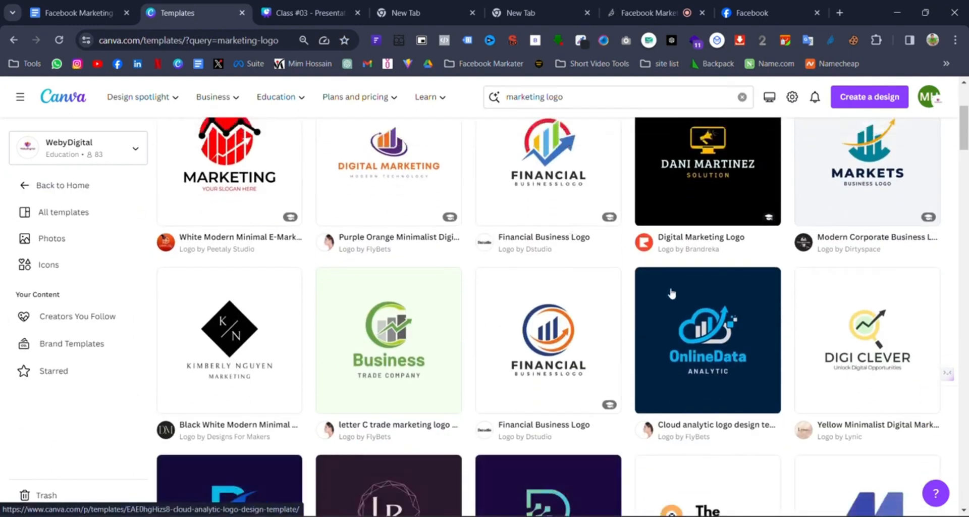
{"action": "scroll", "coordinate": [704, 240], "scroll_direction": "down", "scroll_amount": 3}
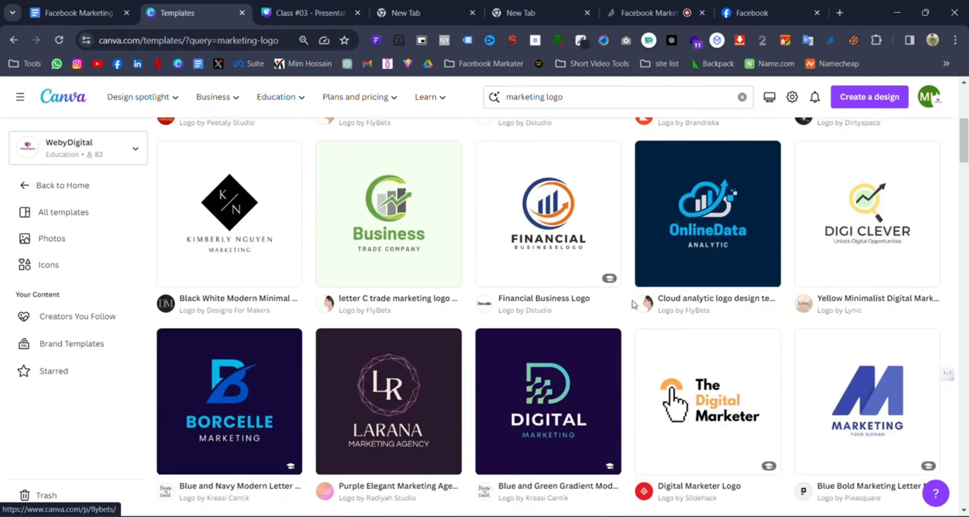
{"action": "scroll", "coordinate": [631, 299], "scroll_direction": "up", "scroll_amount": 5}
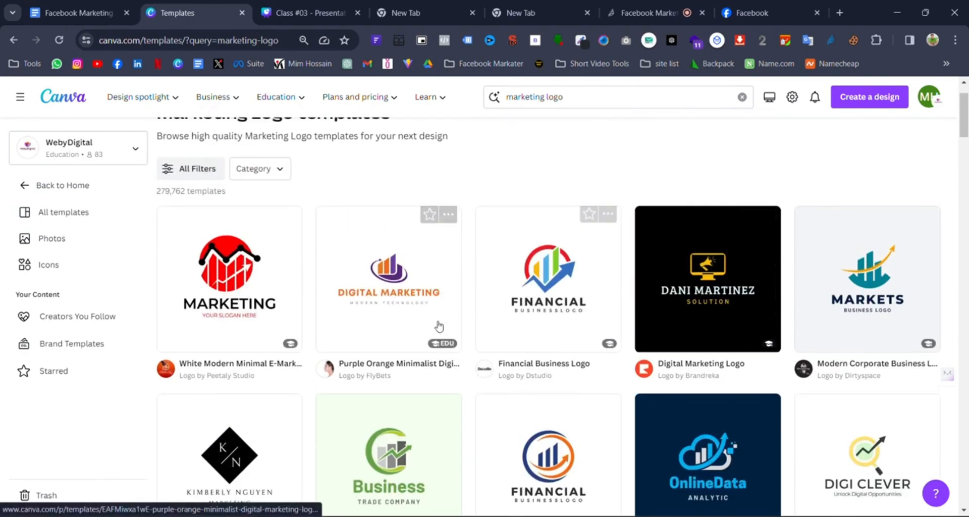
{"action": "scroll", "coordinate": [760, 327], "scroll_direction": "down", "scroll_amount": 1}
{"action": "scroll", "coordinate": [761, 327], "scroll_direction": "down", "scroll_amount": 8}
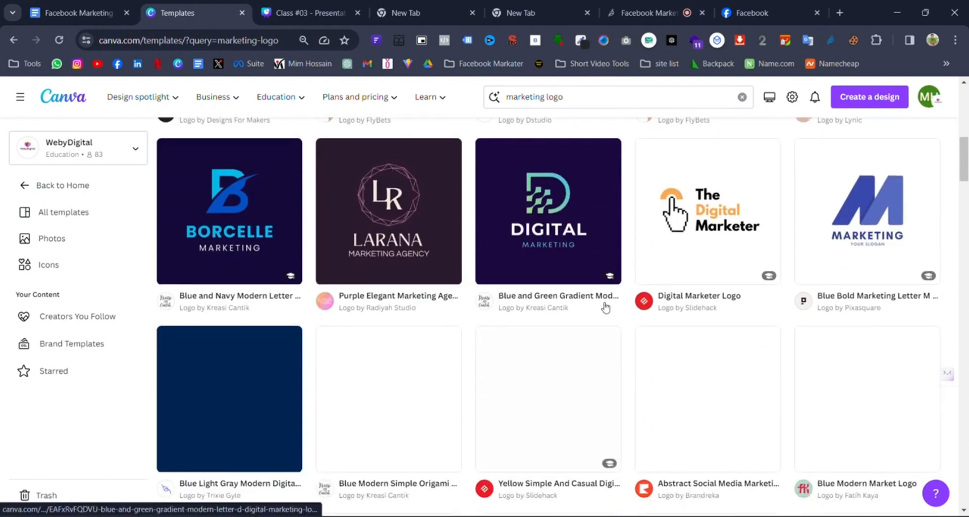
{"action": "scroll", "coordinate": [641, 310], "scroll_direction": "up", "scroll_amount": 3}
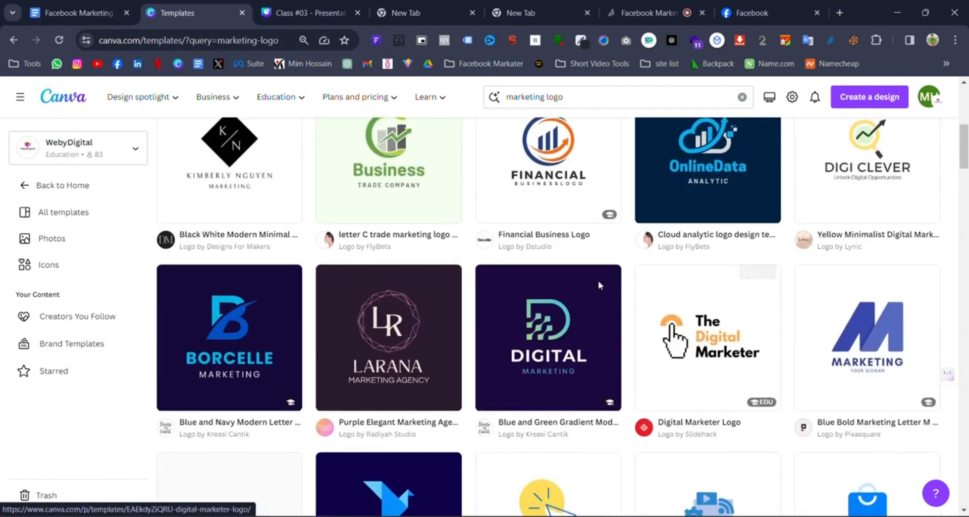
{"action": "scroll", "coordinate": [654, 285], "scroll_direction": "down", "scroll_amount": 1}
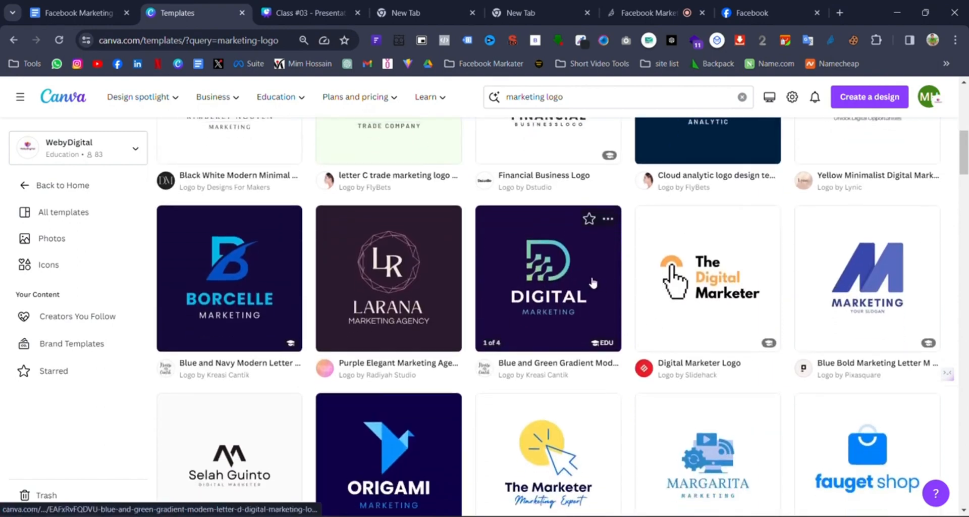
{"action": "scroll", "coordinate": [594, 252], "scroll_direction": "up", "scroll_amount": 5}
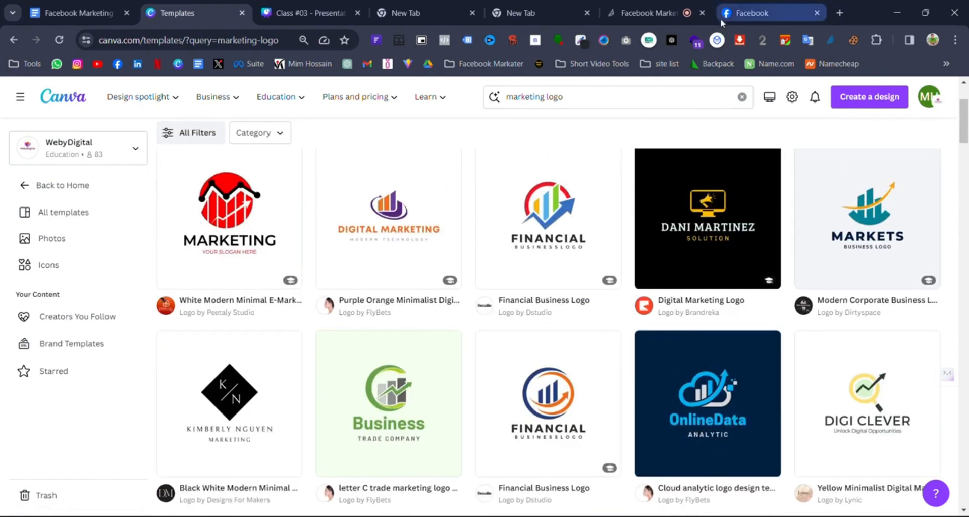
{"action": "left_click", "coordinate": [728, 17]}
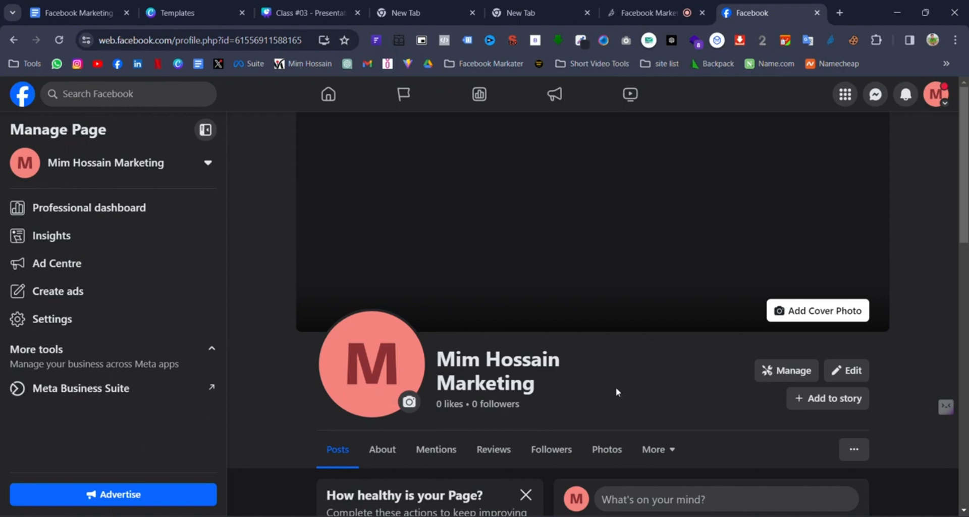
{"action": "left_click", "coordinate": [936, 94]}
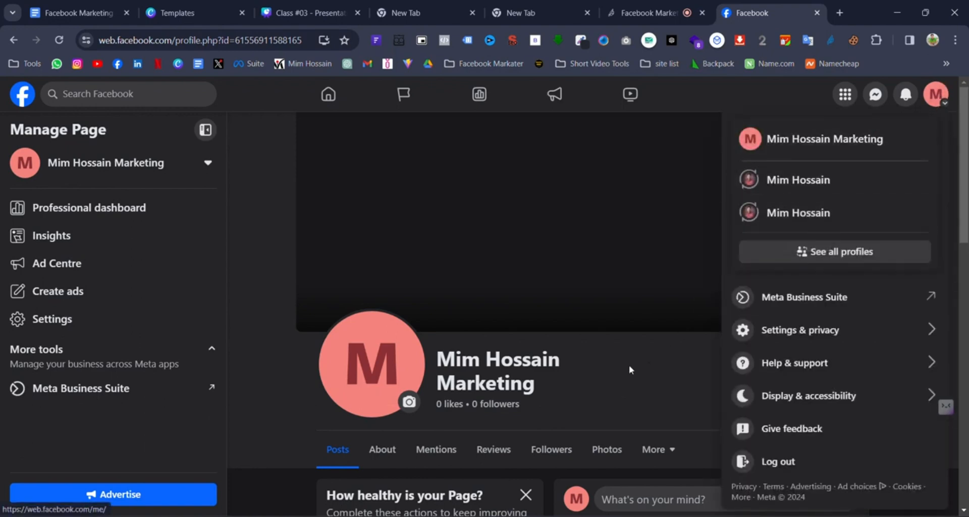
{"action": "left_click", "coordinate": [641, 371]}
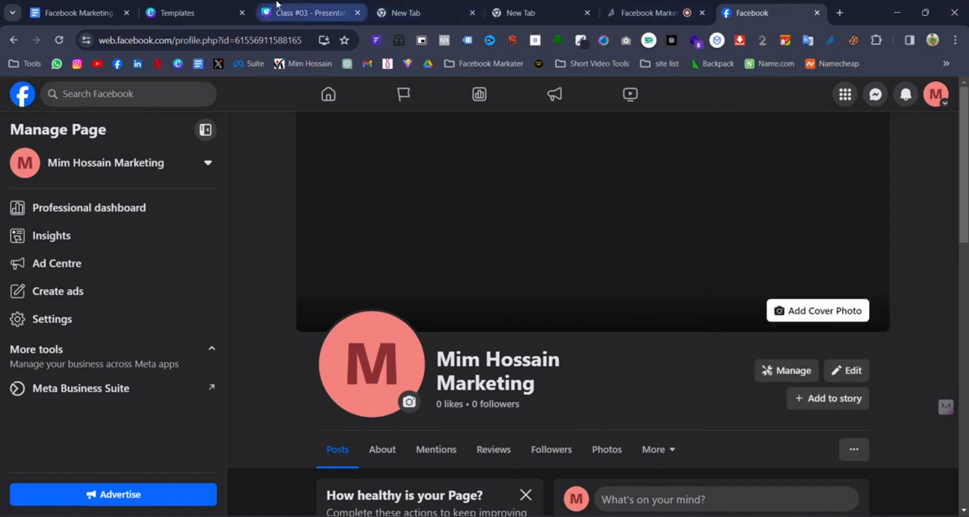
{"action": "left_click", "coordinate": [196, 12]}
{"action": "scroll", "coordinate": [504, 288], "scroll_direction": "down", "scroll_amount": 5}
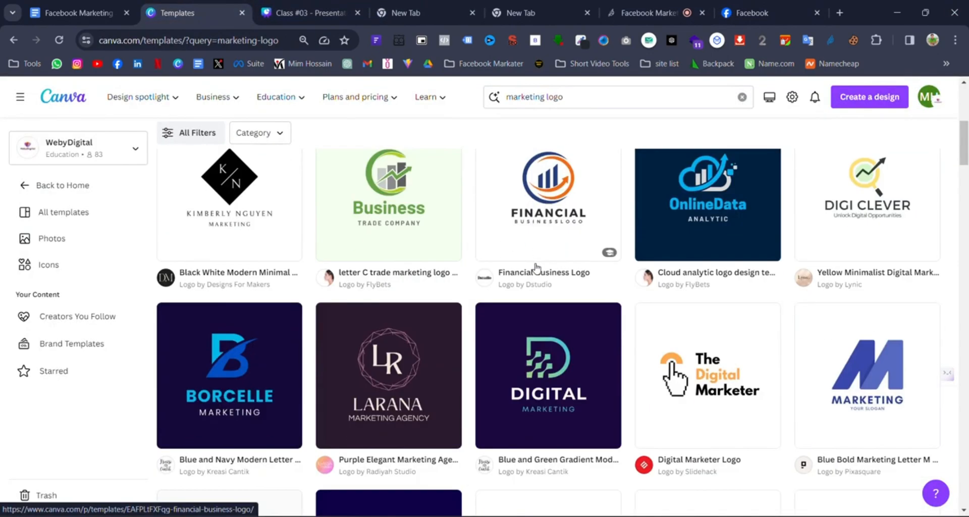
{"action": "scroll", "coordinate": [482, 305], "scroll_direction": "down", "scroll_amount": 3}
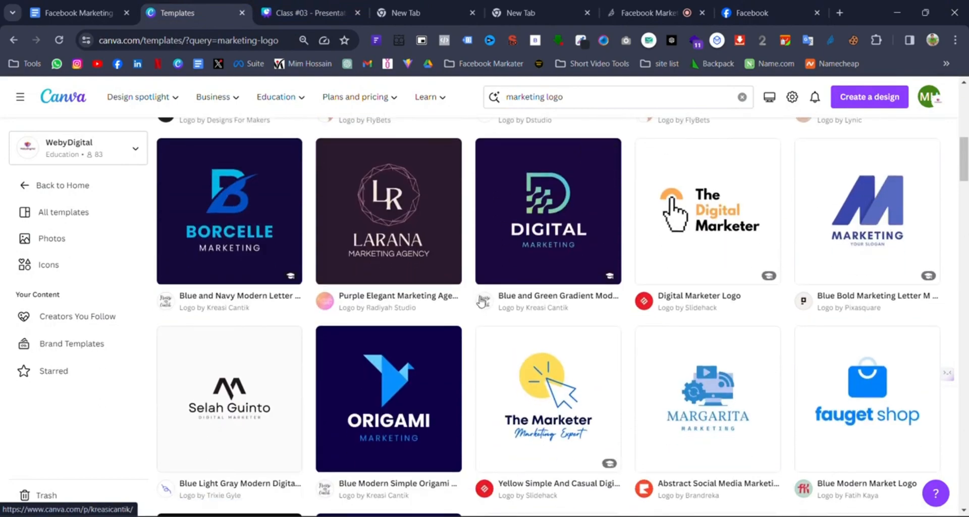
{"action": "scroll", "coordinate": [483, 301], "scroll_direction": "up", "scroll_amount": 10}
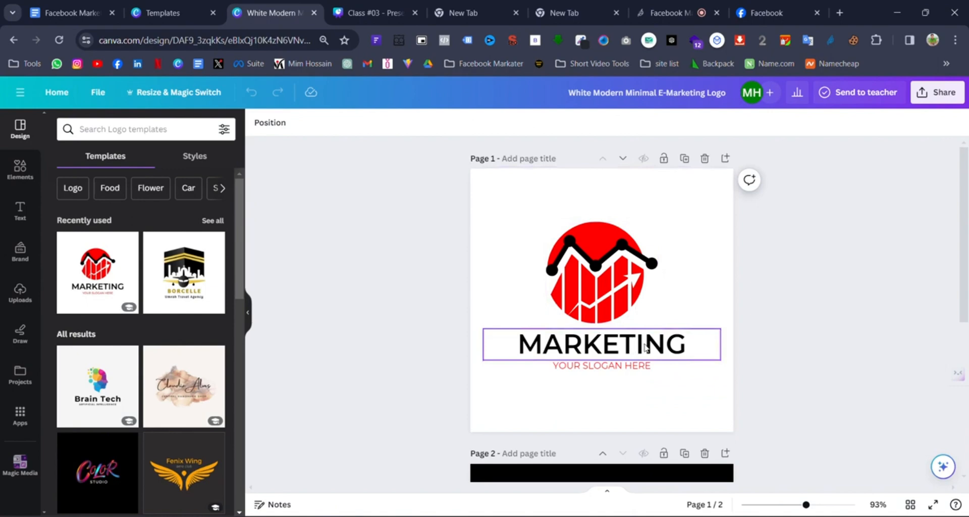
{"action": "double_click", "coordinate": [645, 347]}
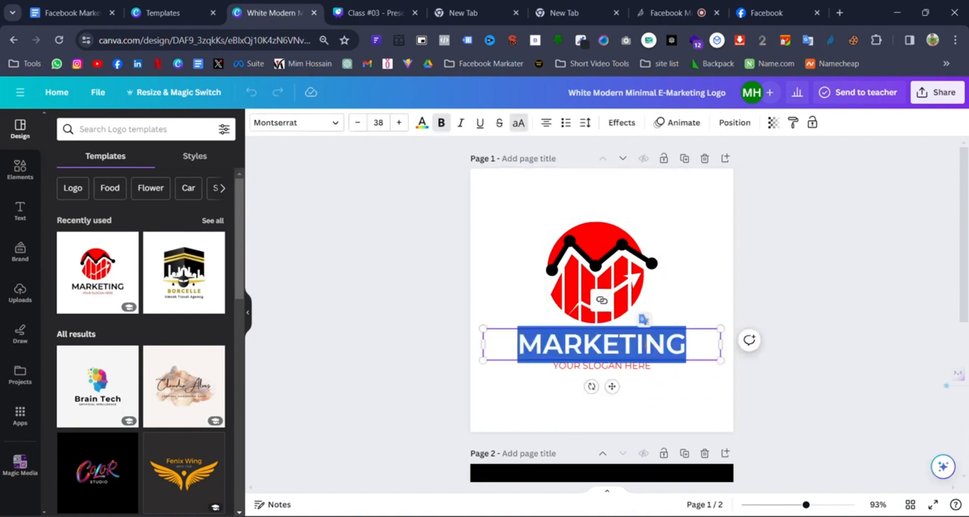
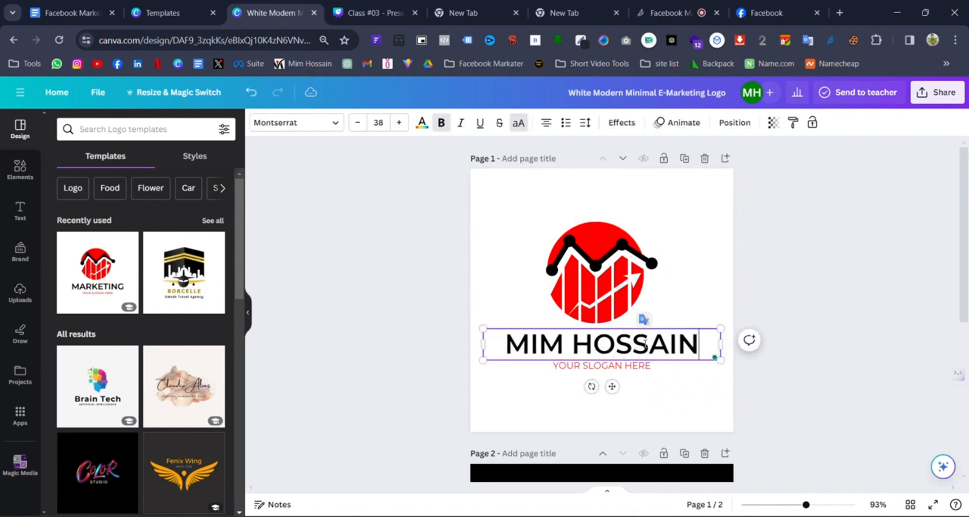
{"action": "left_click", "coordinate": [596, 370]}
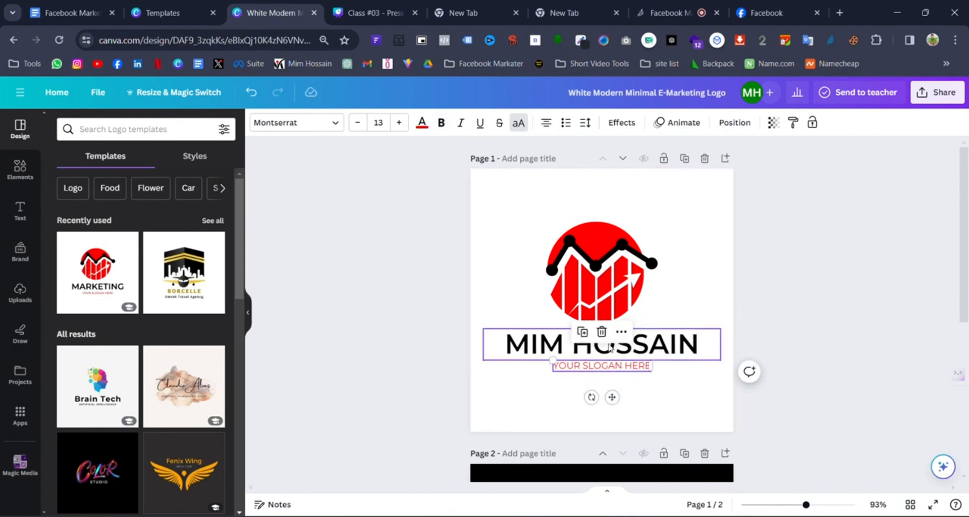
{"action": "left_click", "coordinate": [601, 332]}
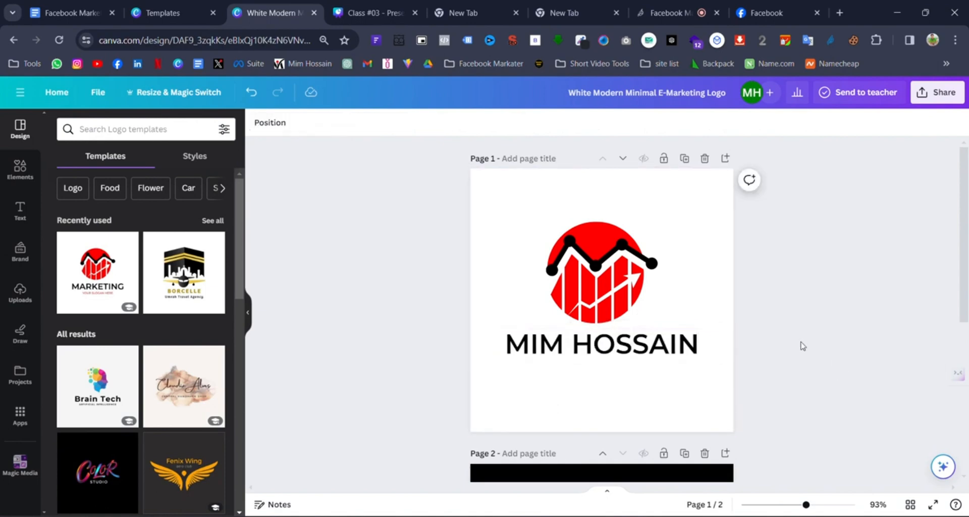
- Select the logo icon and name together and scale the group up slightly
{"action": "left_click_drag", "start_coordinate": [511, 209], "coordinate": [681, 396]}
{"action": "left_click", "coordinate": [492, 199]}
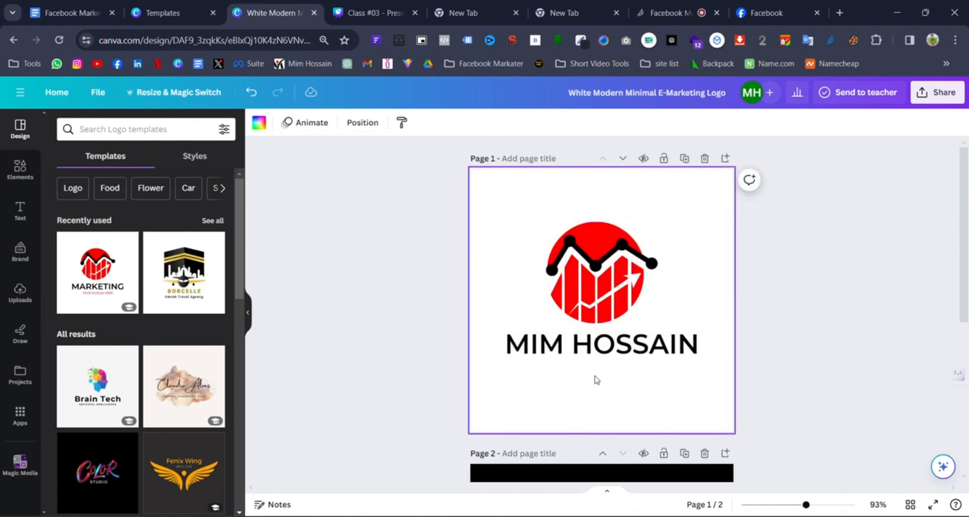
{"action": "left_click", "coordinate": [591, 287]}
{"action": "left_click", "coordinate": [593, 292]}
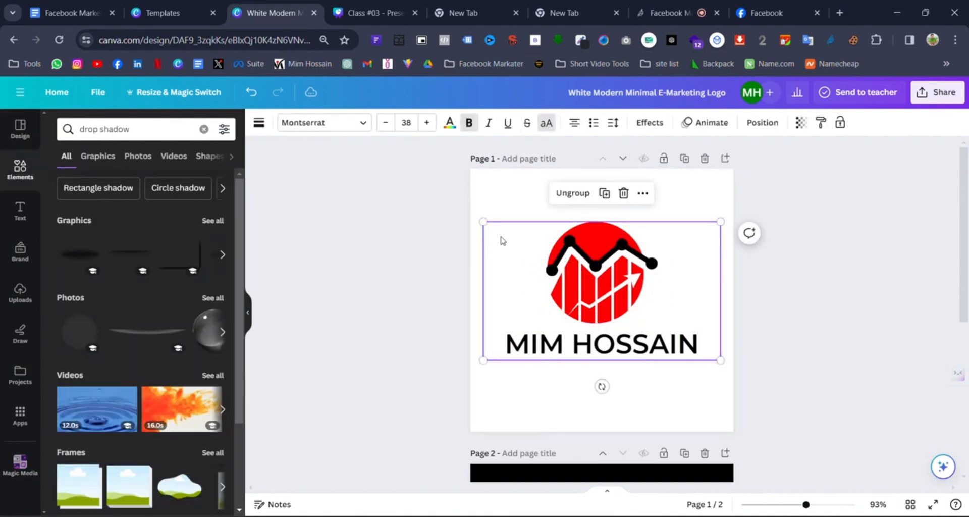
{"action": "left_click_drag", "start_coordinate": [483, 222], "coordinate": [475, 218]}
{"action": "left_click_drag", "start_coordinate": [606, 295], "coordinate": [606, 295]}
- Close the template preview and search for 'travel logo', browsing the 2,005 results
{"action": "left_click", "coordinate": [167, 12]}
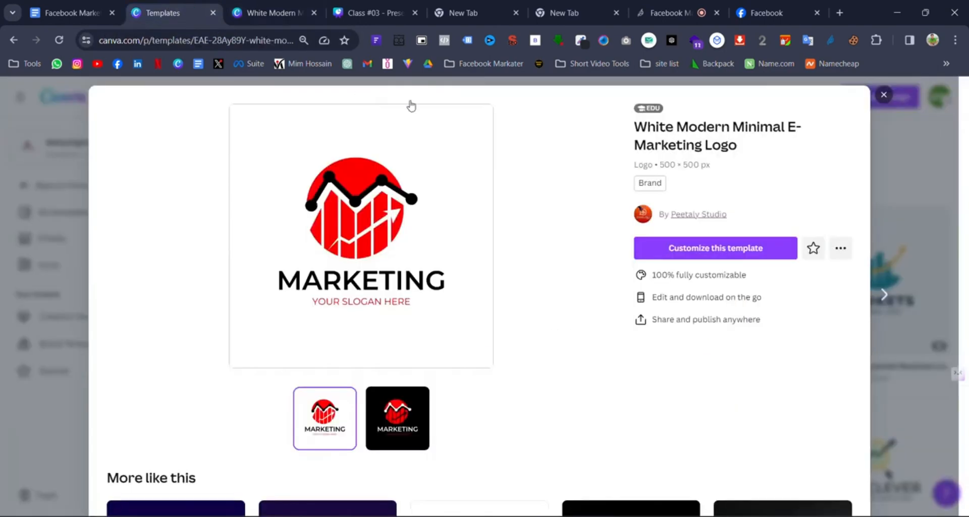
{"action": "left_click", "coordinate": [884, 95]}
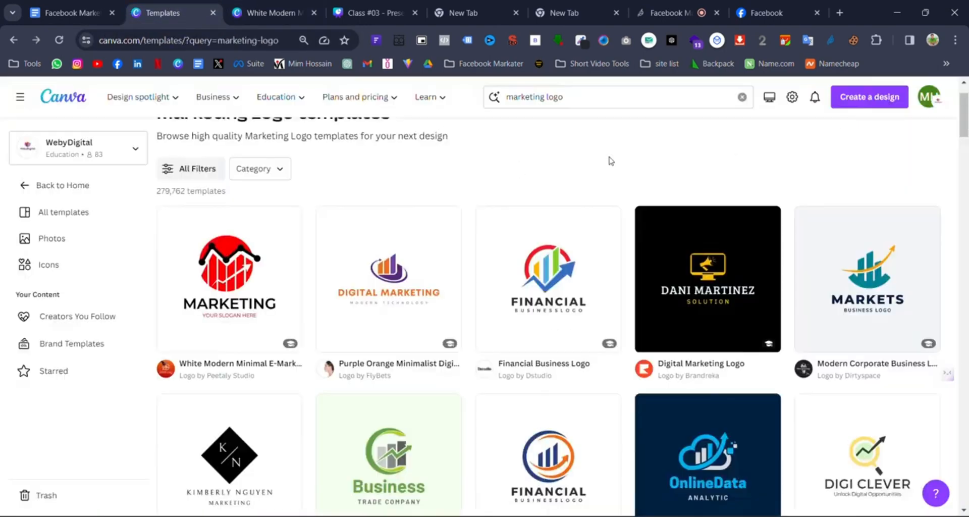
{"action": "left_click_drag", "start_coordinate": [548, 97], "coordinate": [512, 96]}
{"action": "type", "text": "travel"}
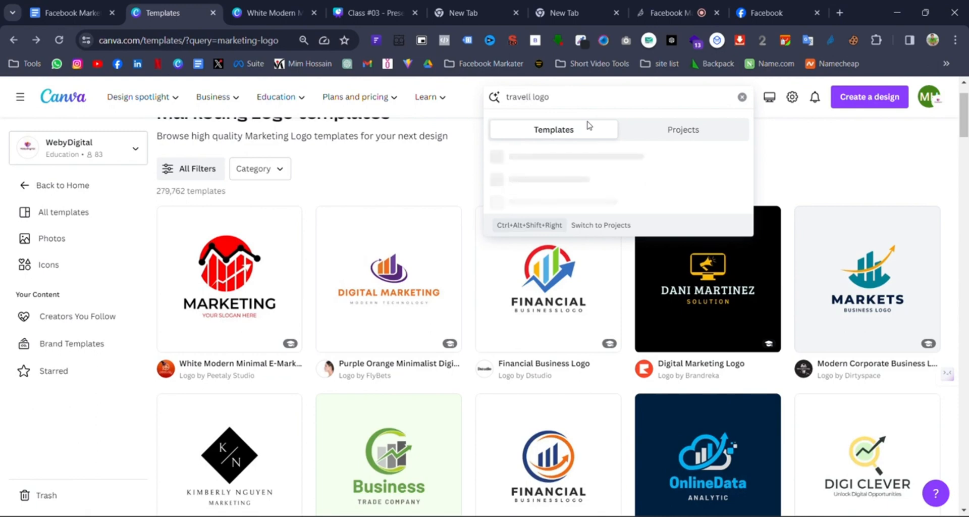
{"action": "key", "text": "Return"}
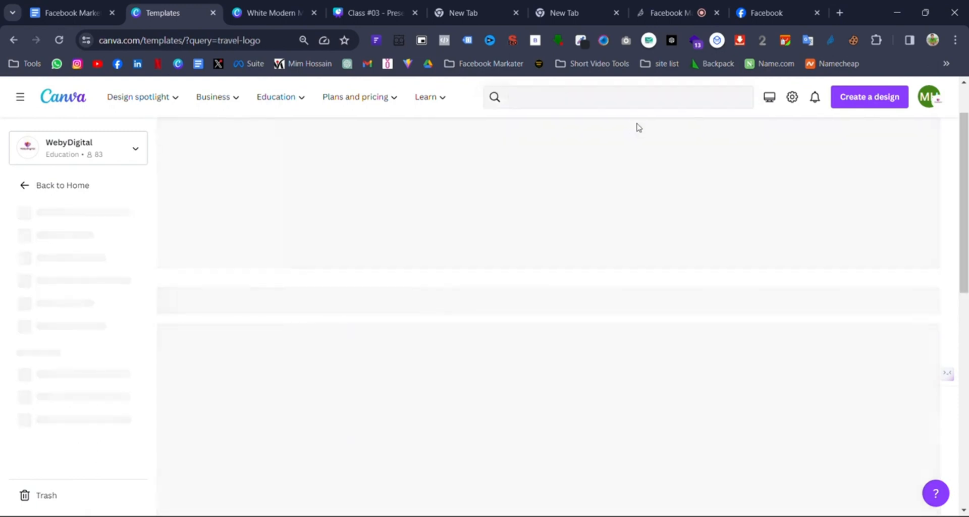
{"action": "scroll", "coordinate": [600, 262], "scroll_direction": "down", "scroll_amount": 3}
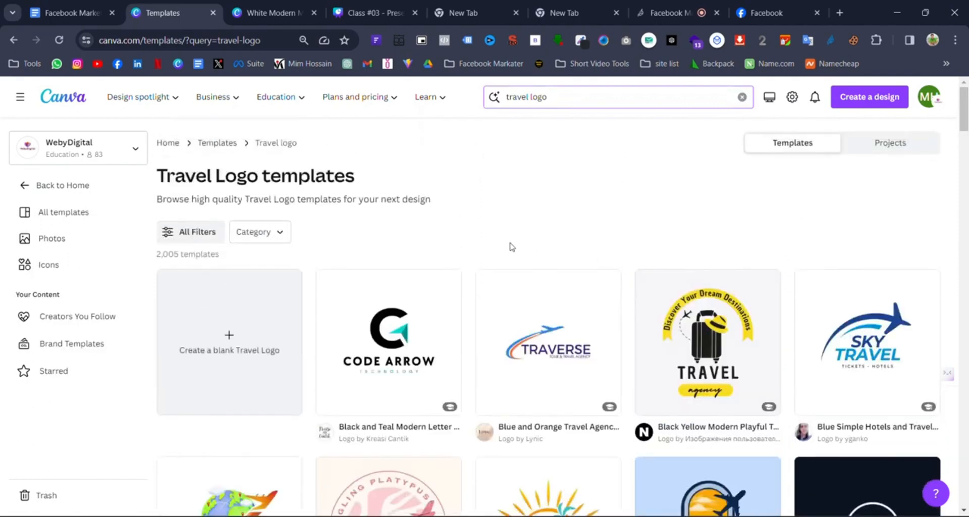
{"action": "scroll", "coordinate": [769, 304], "scroll_direction": "down", "scroll_amount": 2}
{"action": "scroll", "coordinate": [762, 422], "scroll_direction": "down", "scroll_amount": 5}
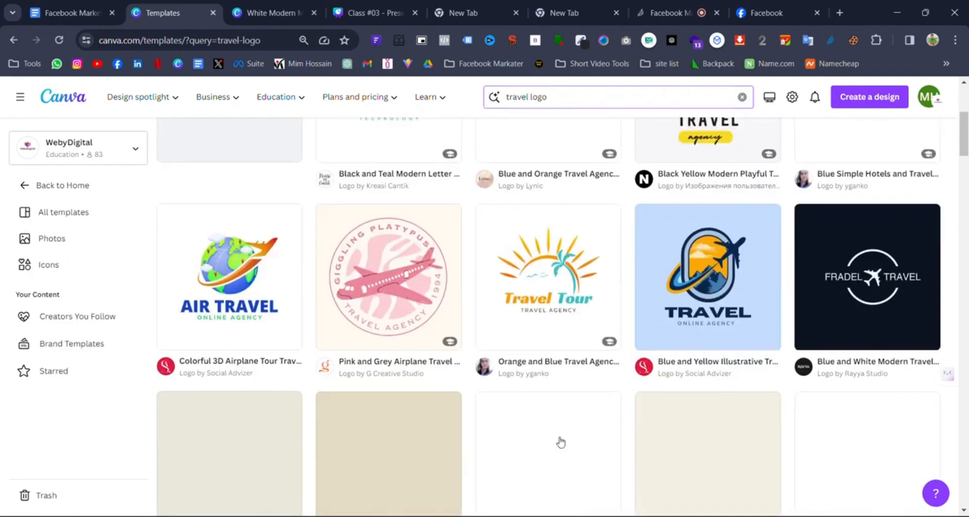
{"action": "scroll", "coordinate": [580, 289], "scroll_direction": "up", "scroll_amount": 7}
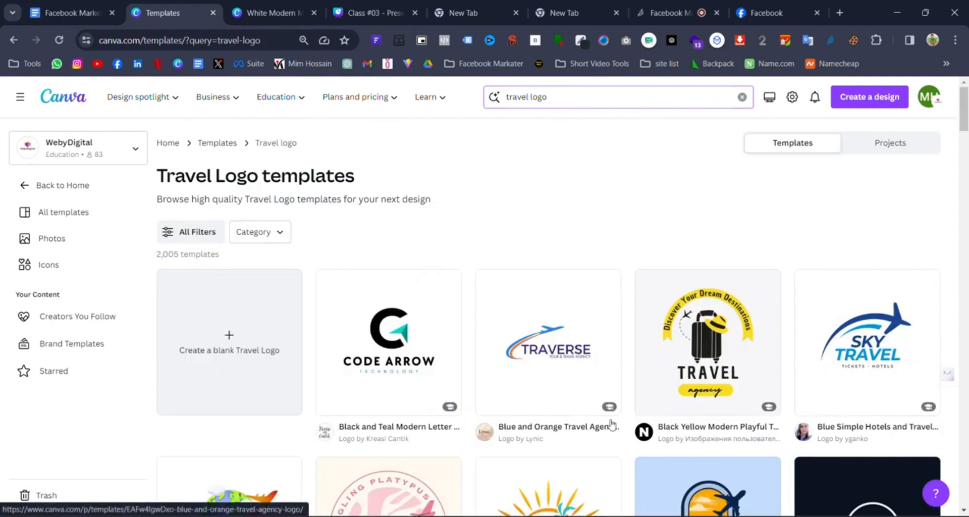
- Back in the logo design, nudge the logo group slightly lower on the page
{"action": "left_click", "coordinate": [262, 4]}
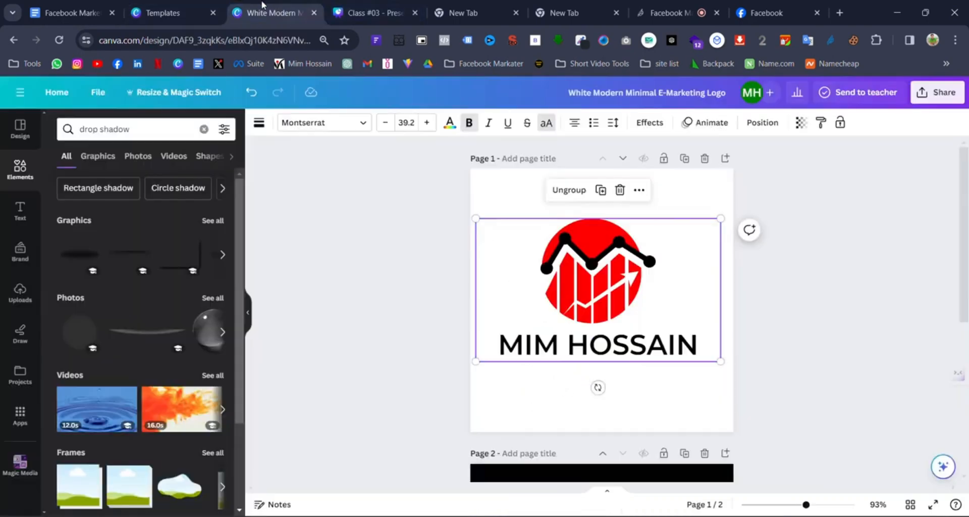
{"action": "left_click", "coordinate": [582, 304]}
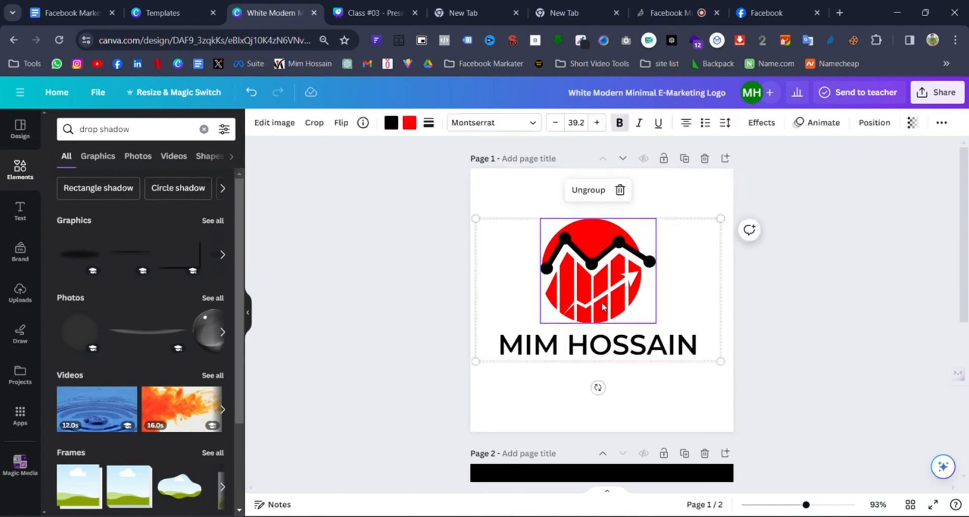
{"action": "left_click_drag", "start_coordinate": [513, 289], "coordinate": [517, 300]}
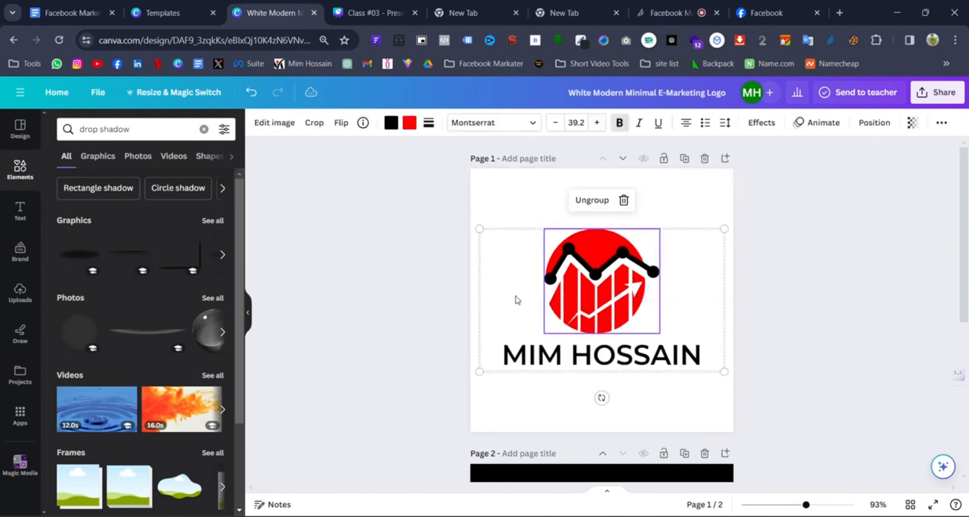
{"action": "left_click", "coordinate": [833, 295]}
- Download only page 1 of the logo design as a PNG
{"action": "left_click", "coordinate": [940, 93]}
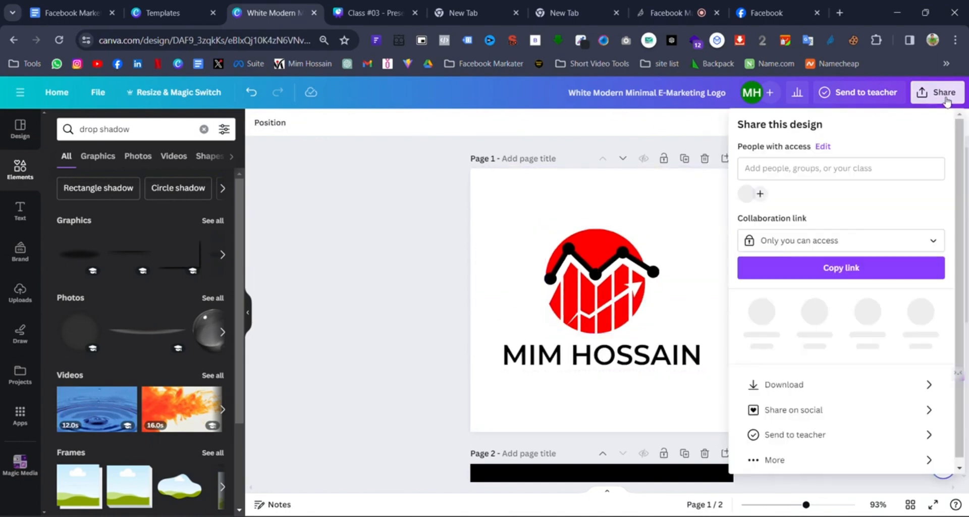
{"action": "left_click", "coordinate": [835, 380]}
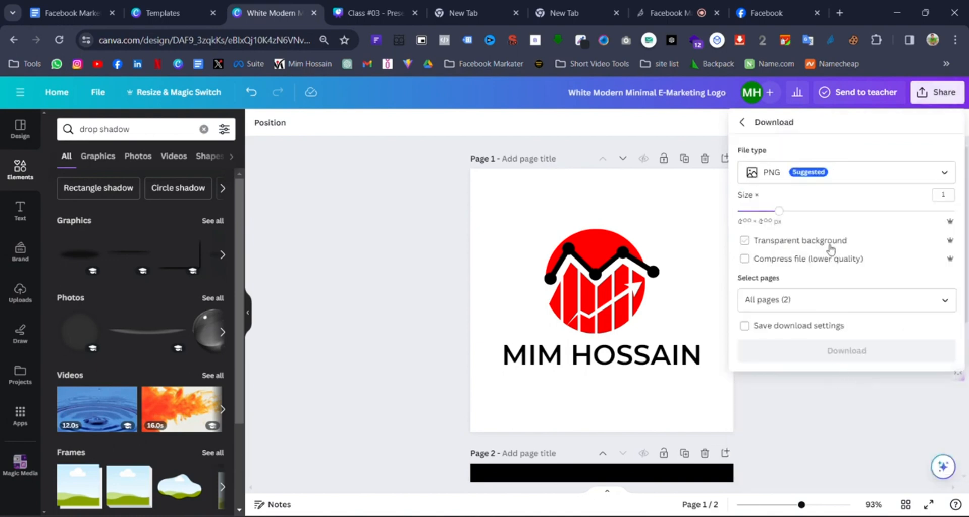
{"action": "left_click", "coordinate": [827, 299]}
{"action": "left_click", "coordinate": [841, 399]}
{"action": "left_click", "coordinate": [884, 370]}
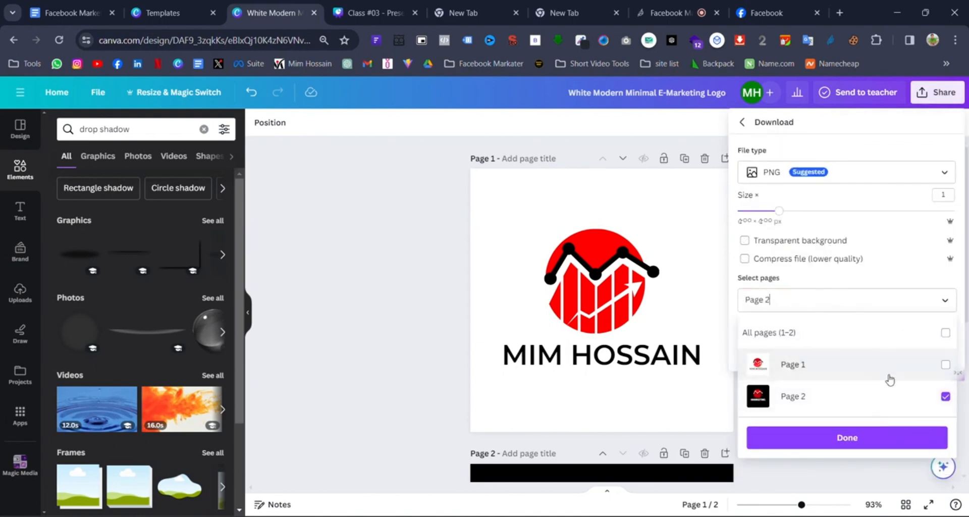
{"action": "left_click", "coordinate": [886, 403]}
{"action": "left_click", "coordinate": [893, 376]}
{"action": "left_click", "coordinate": [892, 446]}
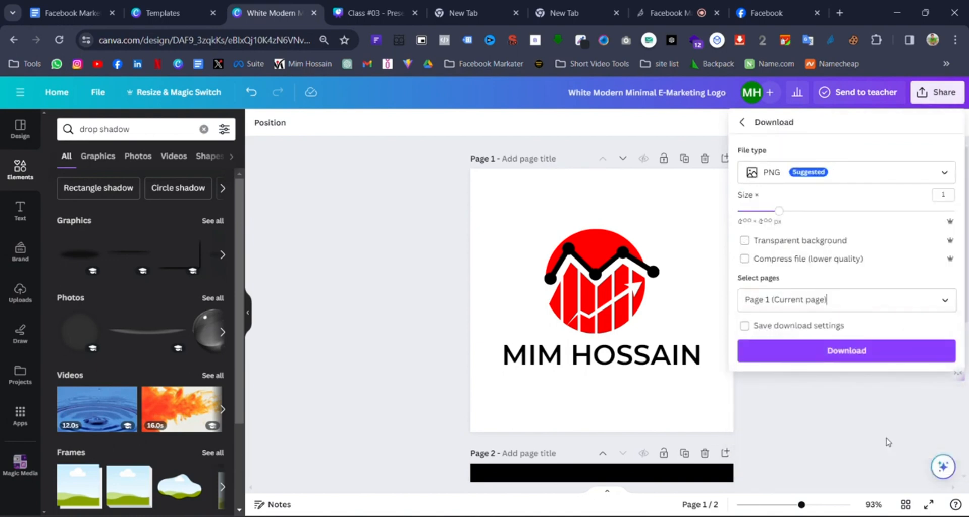
{"action": "left_click", "coordinate": [854, 350]}
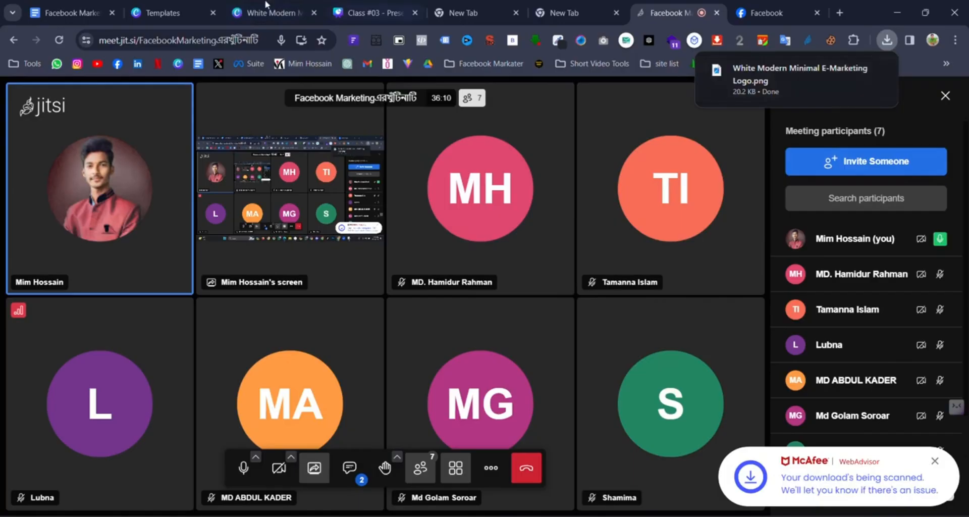
- Return to the travel logo template results and select the search text to replace it
{"action": "left_click", "coordinate": [167, 13]}
{"action": "left_click", "coordinate": [250, 8]}
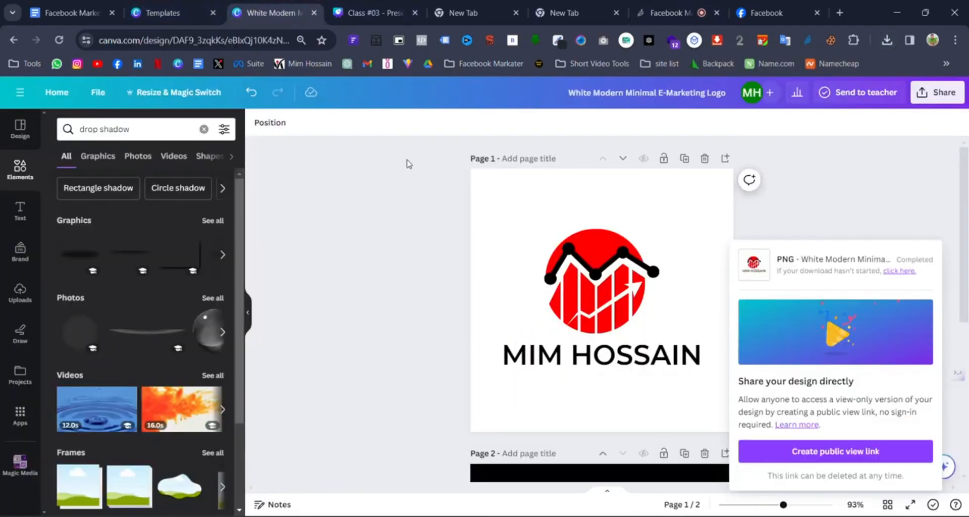
{"action": "left_click", "coordinate": [166, 13]}
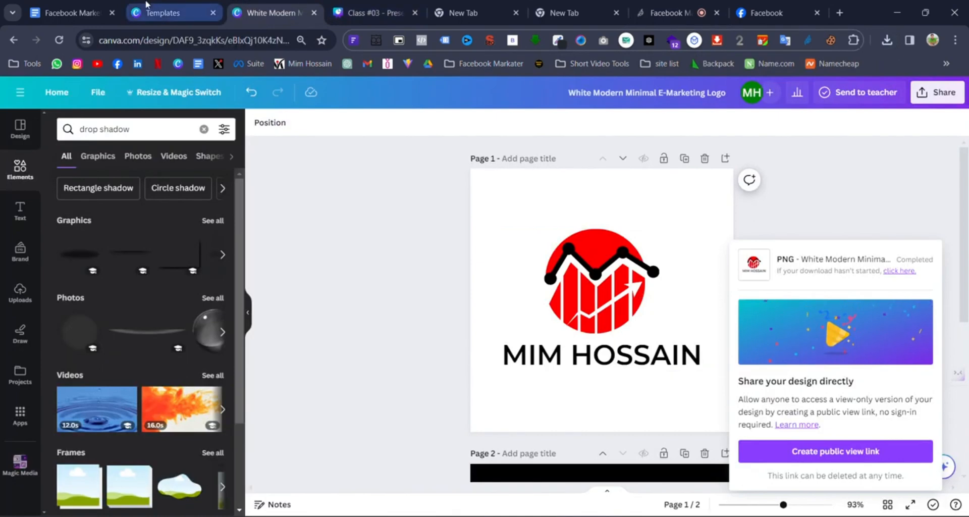
{"action": "left_click_drag", "start_coordinate": [590, 99], "coordinate": [474, 104]}
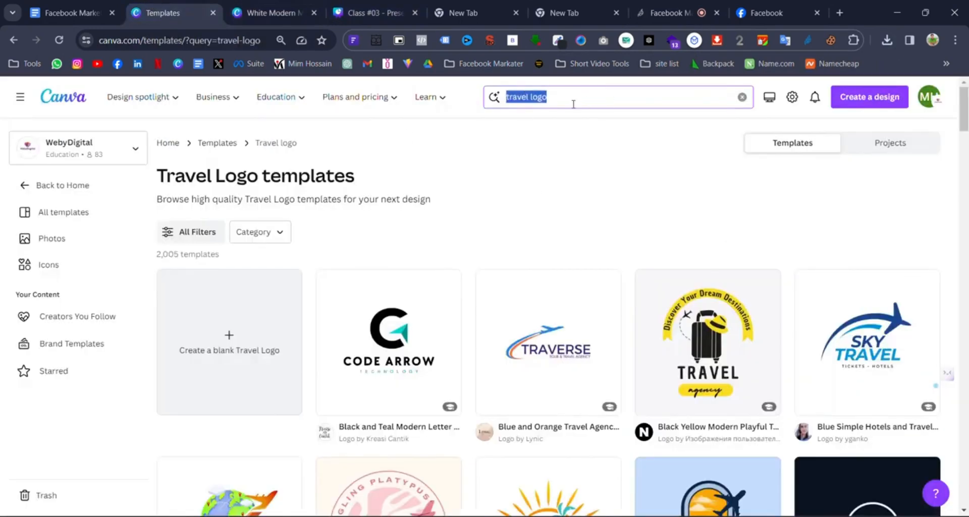
- Search templates for 'marketing facebook banner'
{"action": "type", "text": "marketing"}
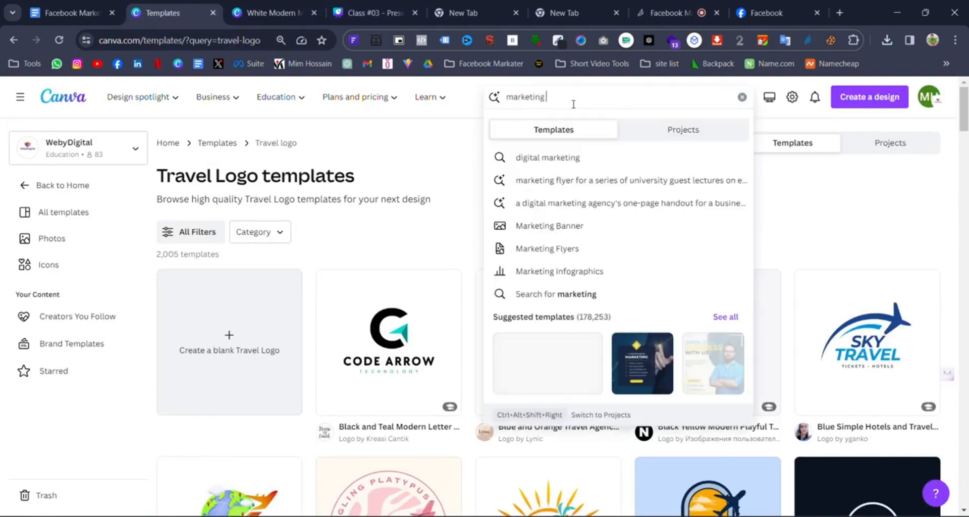
{"action": "type", "text": " fave"}
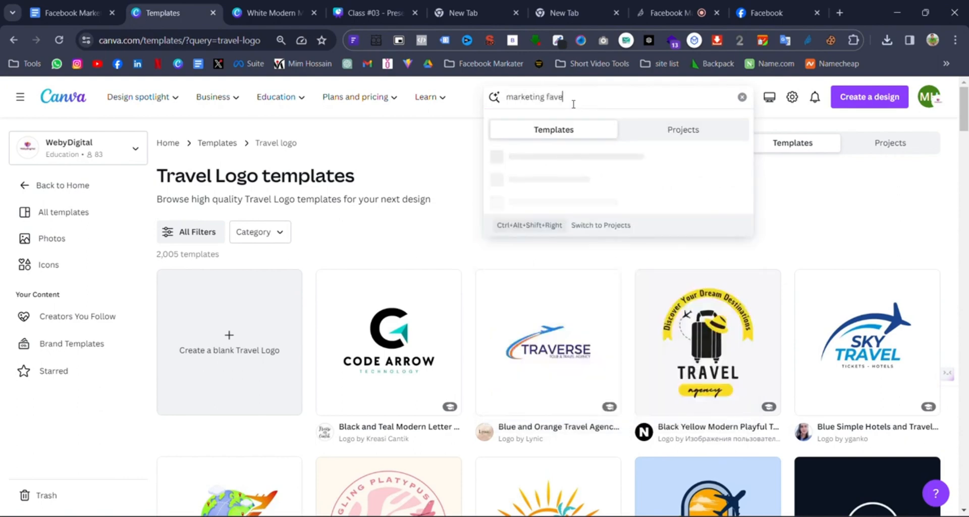
{"action": "key", "text": "BackSpace"}
{"action": "key", "text": "BackSpace"}
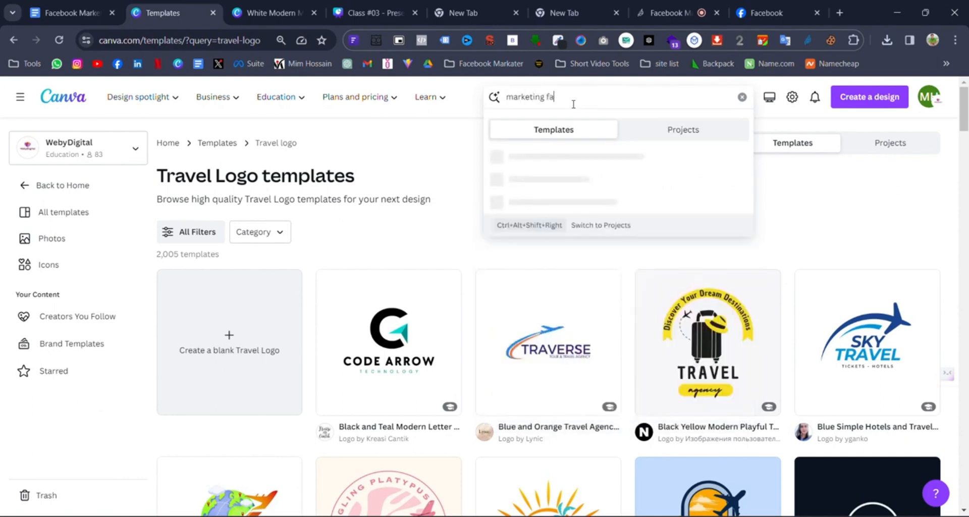
{"action": "type", "text": "cebook bannner"}
{"action": "key", "text": "Return"}
- Scroll the results and open the Red Digital Marketing Agency Facebook Cover template
{"action": "scroll", "coordinate": [558, 281], "scroll_direction": "down", "scroll_amount": 4}
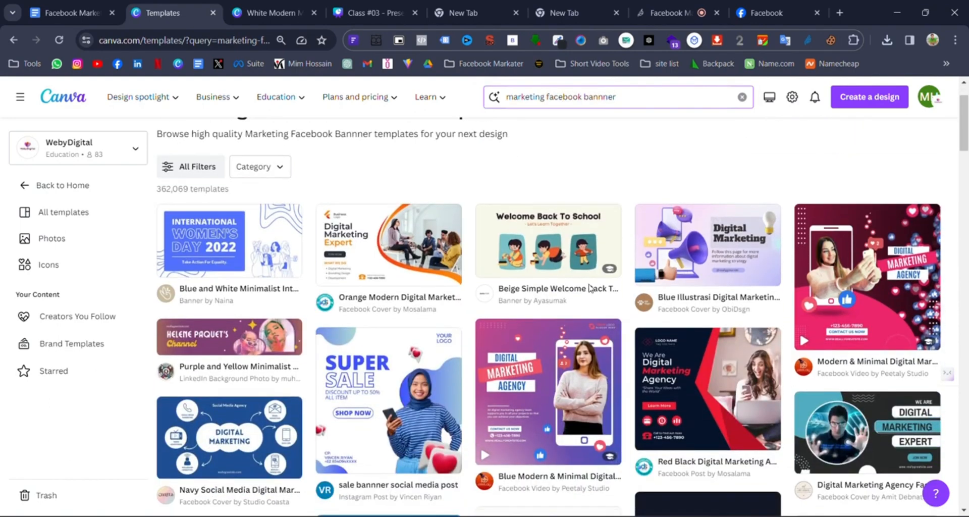
{"action": "scroll", "coordinate": [558, 282], "scroll_direction": "down", "scroll_amount": 4}
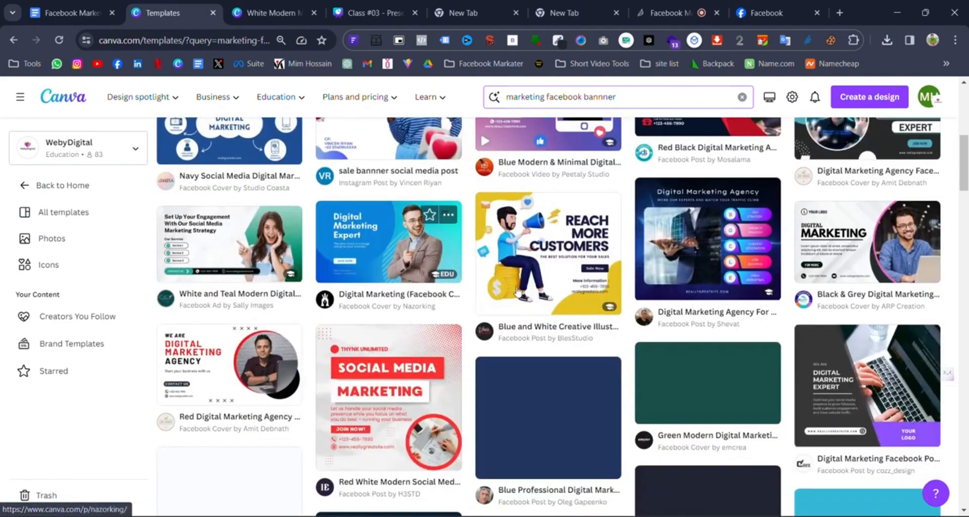
{"action": "scroll", "coordinate": [597, 306], "scroll_direction": "down", "scroll_amount": 4}
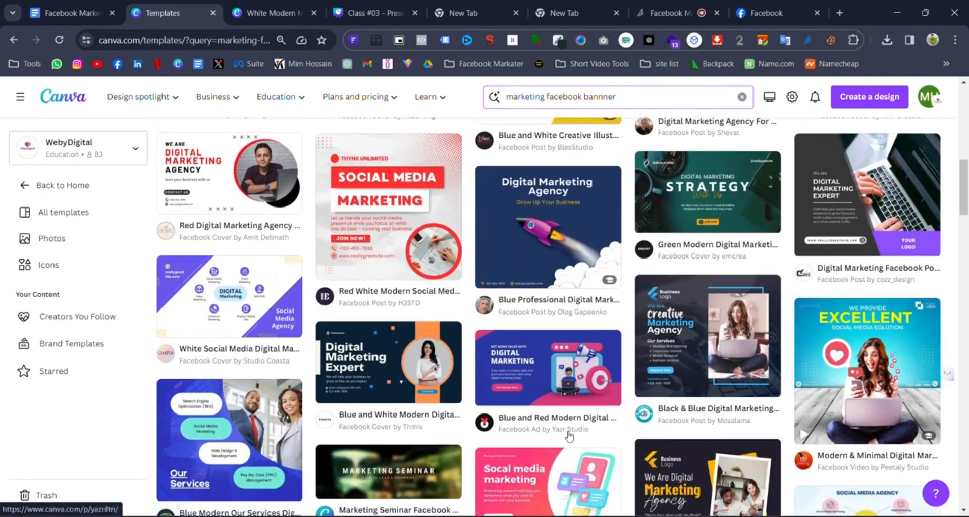
{"action": "scroll", "coordinate": [549, 437], "scroll_direction": "up", "scroll_amount": 4}
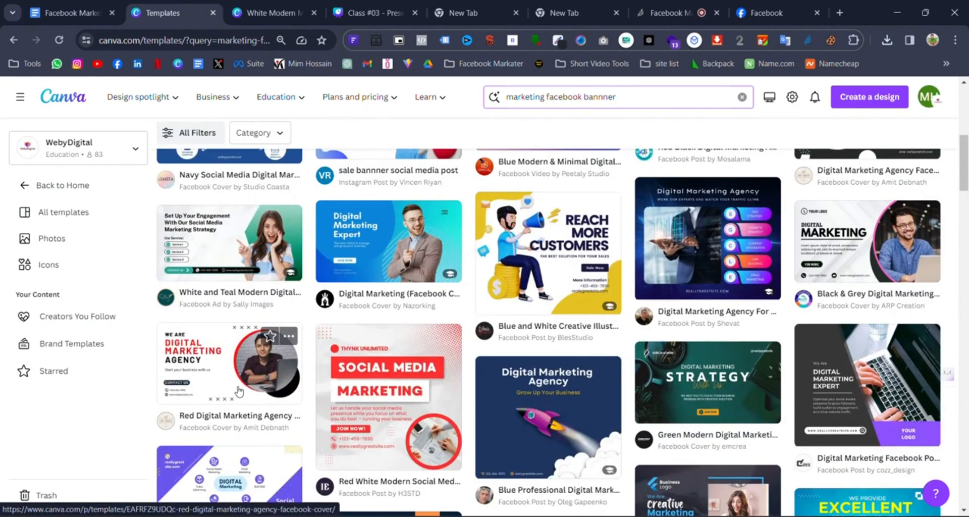
{"action": "scroll", "coordinate": [929, 351], "scroll_direction": "down", "scroll_amount": 2}
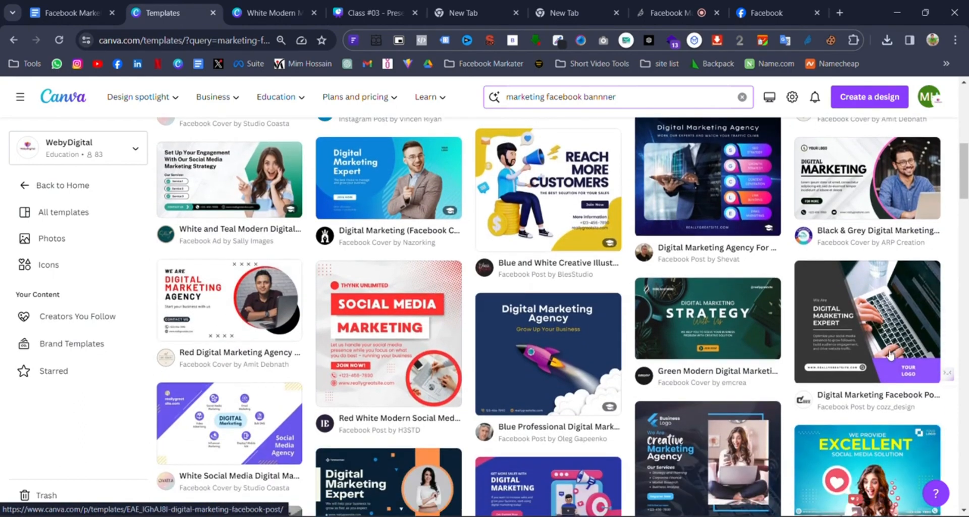
{"action": "scroll", "coordinate": [929, 351], "scroll_direction": "down", "scroll_amount": 5}
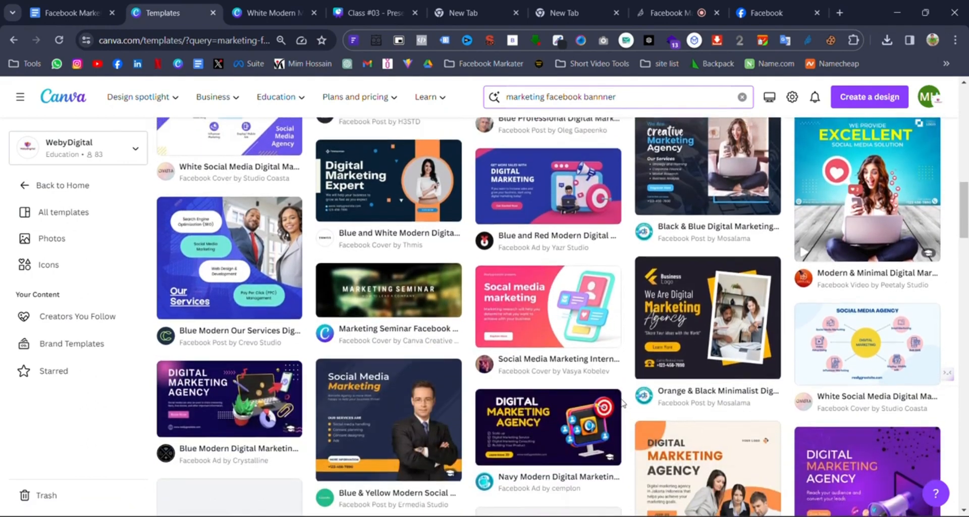
{"action": "scroll", "coordinate": [616, 401], "scroll_direction": "up", "scroll_amount": 6}
{"action": "left_click", "coordinate": [224, 315]}
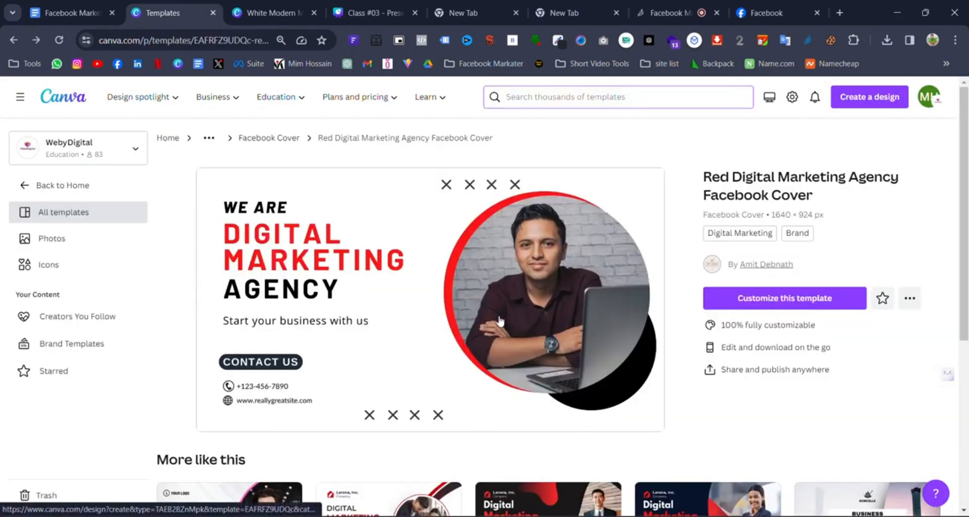
- Open the Red Digital Marketing Agency cover in the editor, then return to its template page tab
{"action": "scroll", "coordinate": [534, 381], "scroll_direction": "down", "scroll_amount": 4}
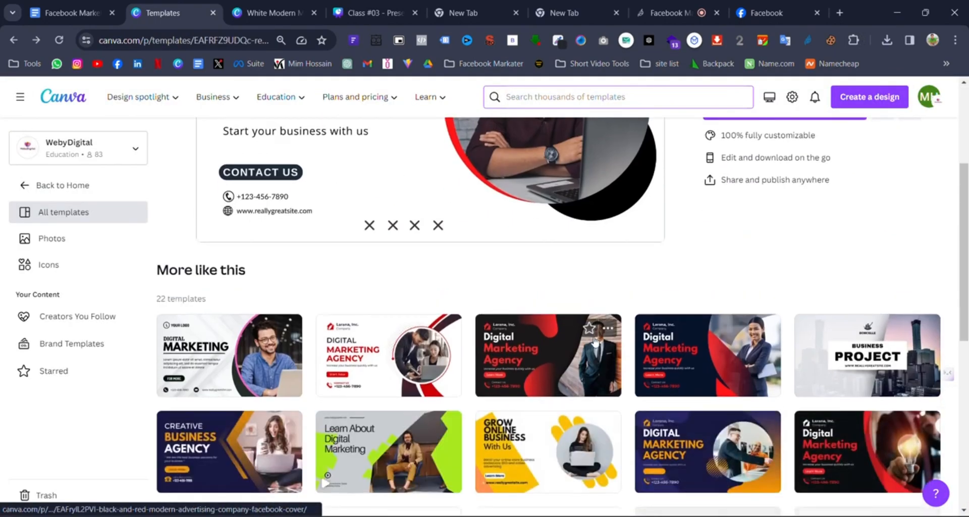
{"action": "scroll", "coordinate": [525, 379], "scroll_direction": "up", "scroll_amount": 4}
{"action": "left_click", "coordinate": [787, 300]}
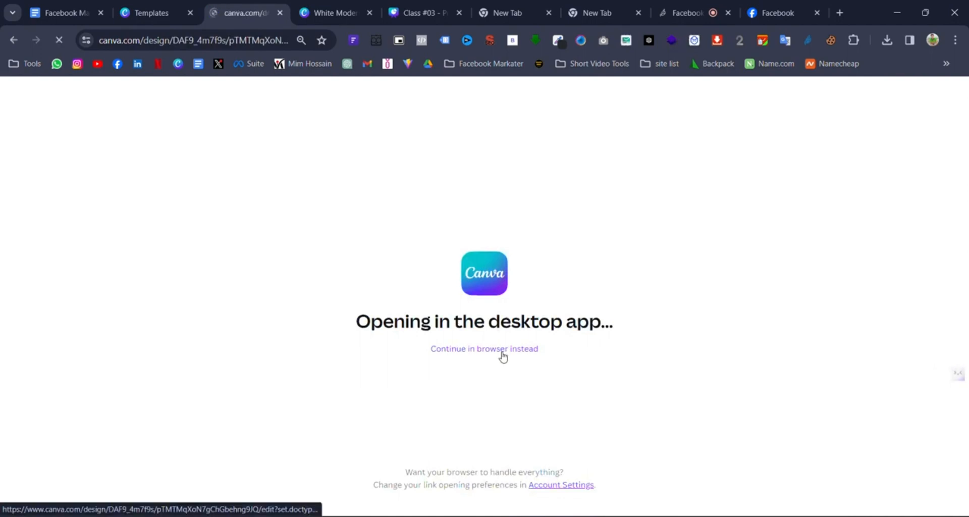
{"action": "left_click", "coordinate": [503, 353]}
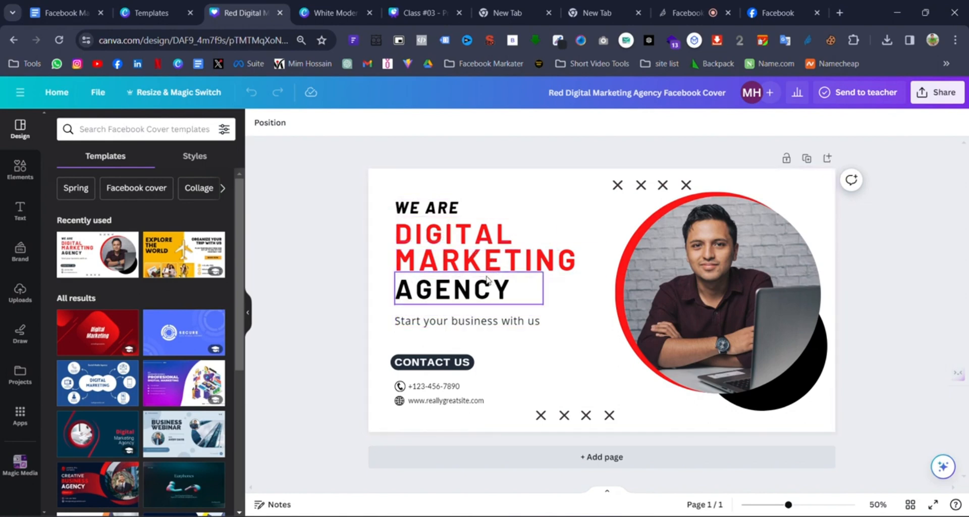
{"action": "key", "text": "ctrl+shift+Tab"}
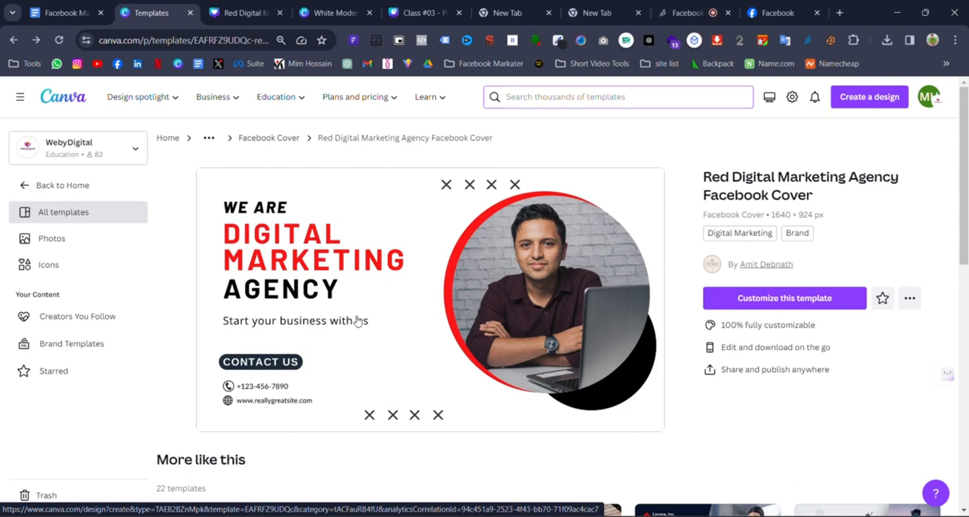
- Open a copy of the Red Digital Marketing Agency Facebook Cover in a background tab
{"action": "middle_click", "coordinate": [363, 333]}
{"action": "scroll", "coordinate": [363, 333], "scroll_direction": "down", "scroll_amount": 5}
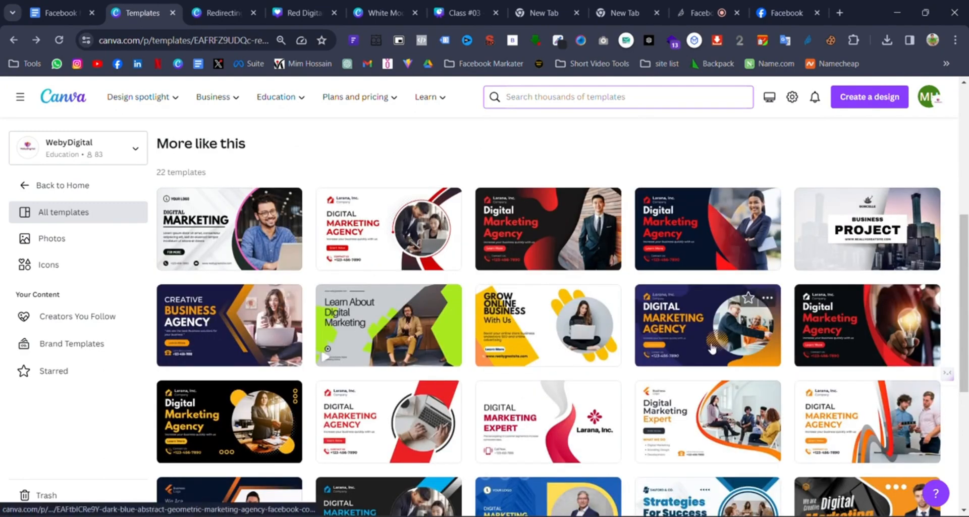
{"action": "scroll", "coordinate": [500, 318], "scroll_direction": "down", "scroll_amount": 1}
{"action": "scroll", "coordinate": [559, 157], "scroll_direction": "up", "scroll_amount": 5}
- Search 'personal facebook banner', preview the White and Blue Modern Professional Personal Banner, then switch to the red cover copy
{"action": "left_click", "coordinate": [552, 100]}
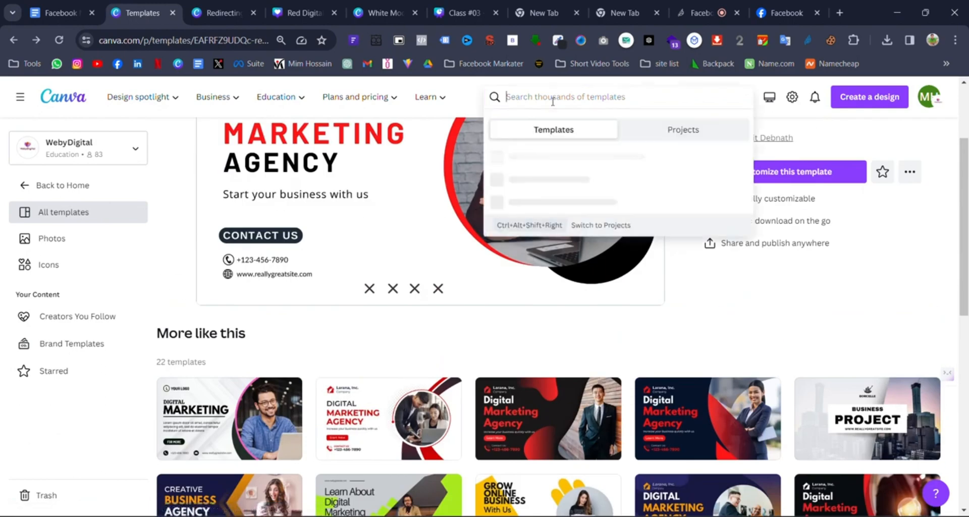
{"action": "type", "text": "per"}
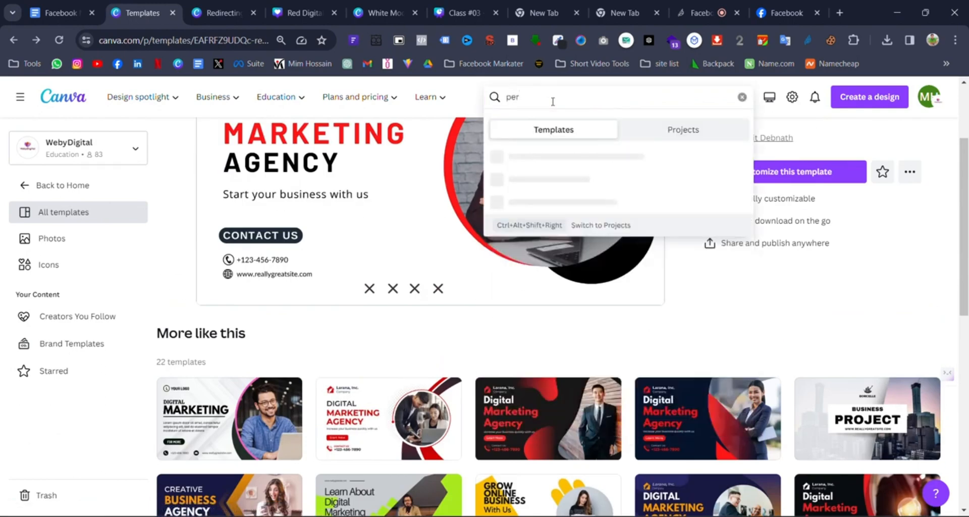
{"action": "type", "text": "sonal facebook banner"}
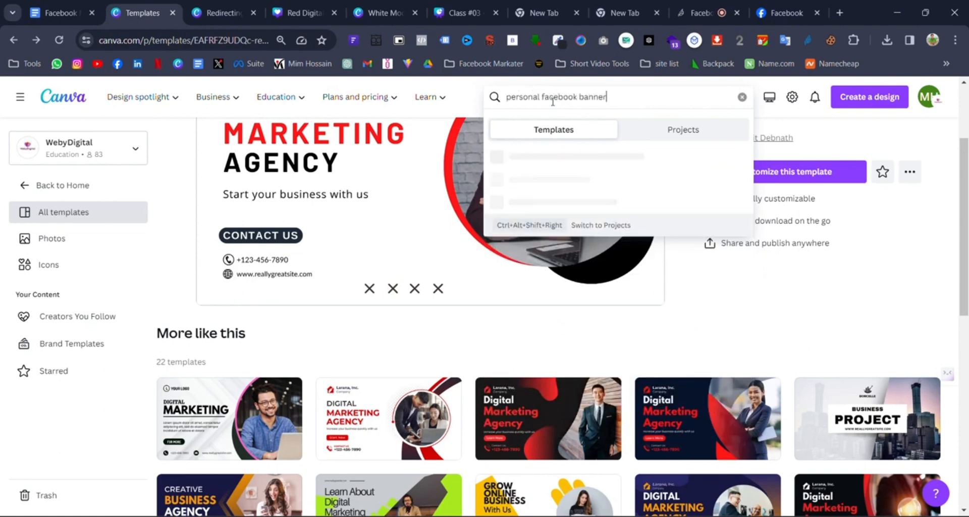
{"action": "key", "text": "Return"}
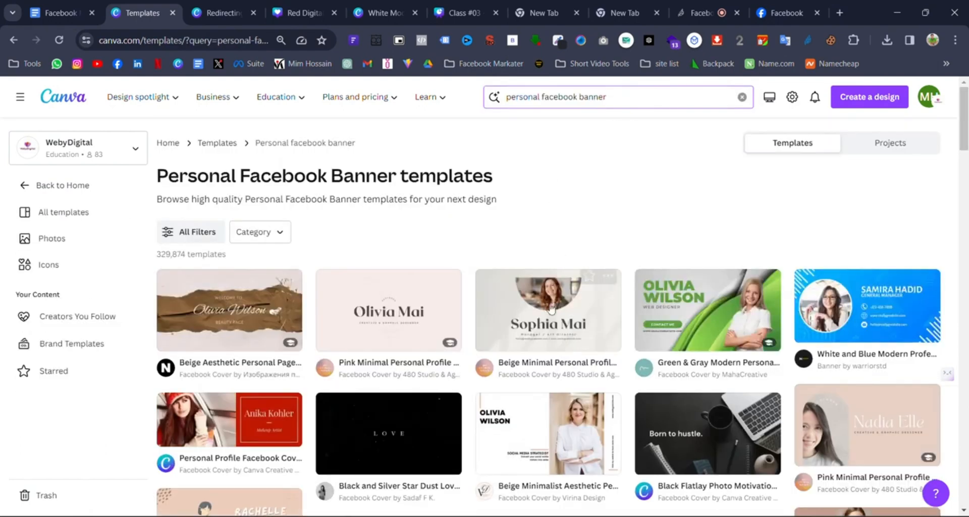
{"action": "scroll", "coordinate": [832, 283], "scroll_direction": "down", "scroll_amount": 1}
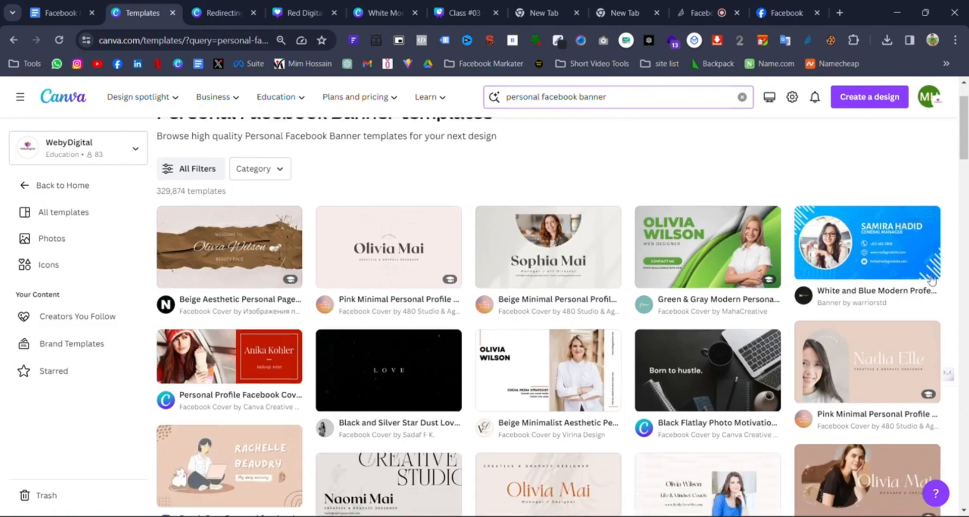
{"action": "left_click", "coordinate": [877, 258]}
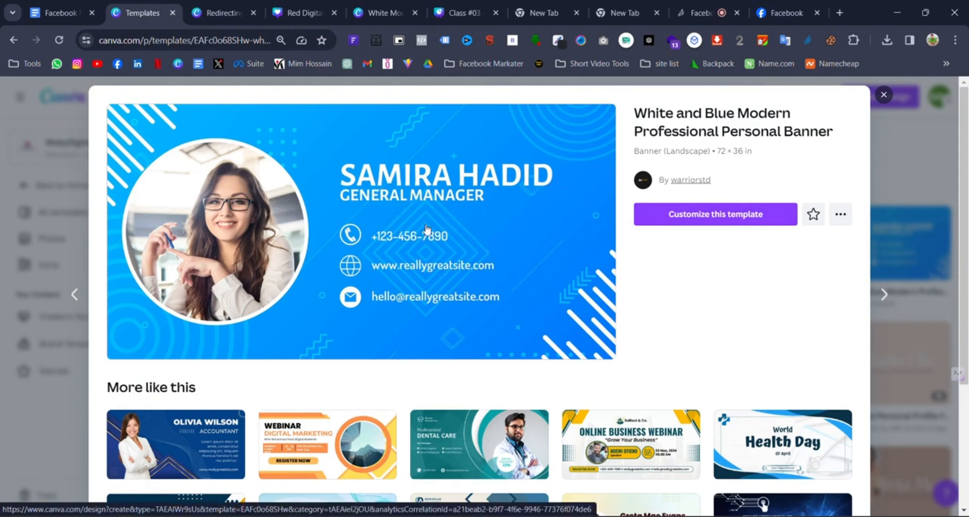
{"action": "scroll", "coordinate": [430, 292], "scroll_direction": "down", "scroll_amount": 4}
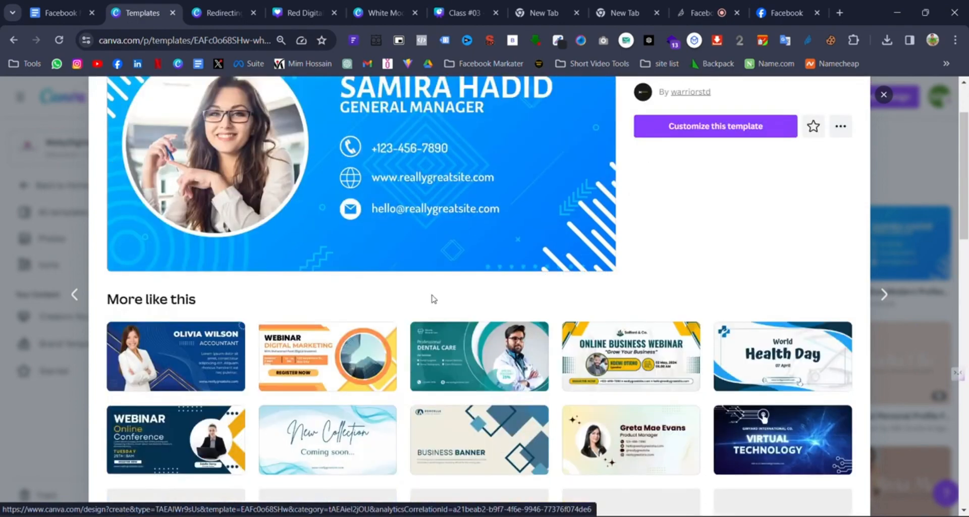
{"action": "scroll", "coordinate": [454, 197], "scroll_direction": "up", "scroll_amount": 4}
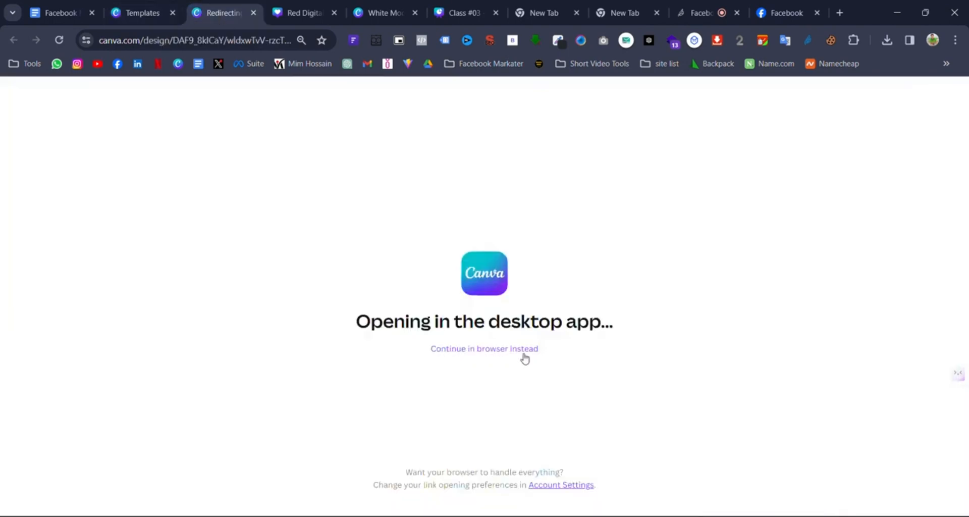
{"action": "left_click", "coordinate": [529, 352]}
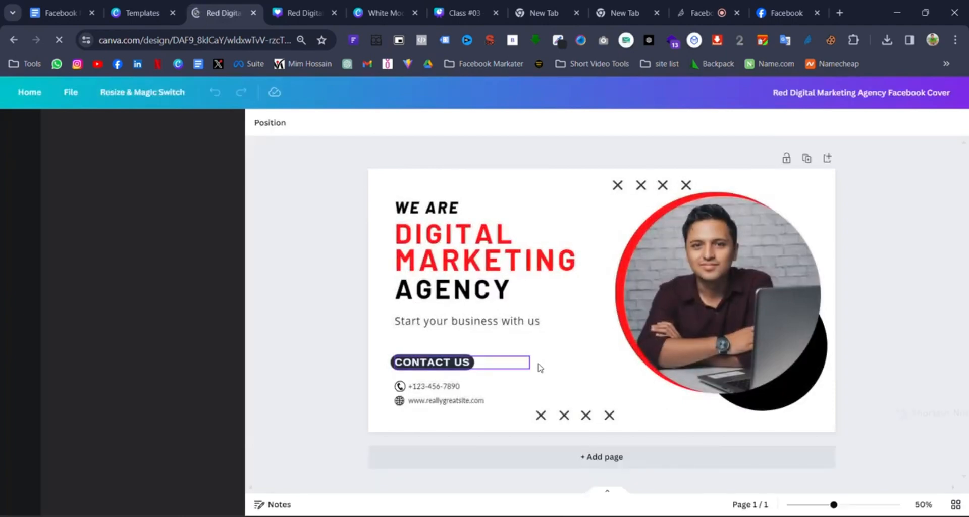
- Upload the White Modern Minimal E-Marketing Logo from Downloads and drop it into the circle, replacing the man's photo
{"action": "left_click", "coordinate": [729, 298]}
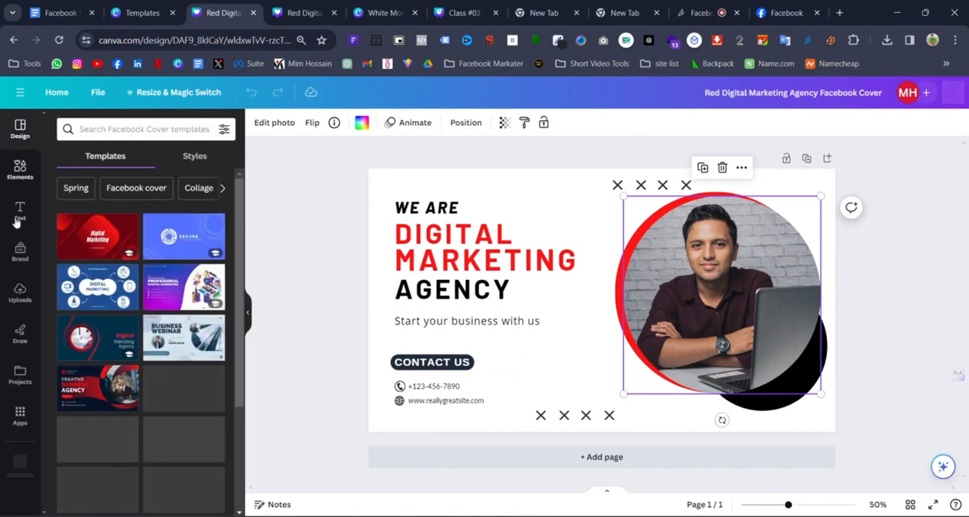
{"action": "left_click", "coordinate": [20, 295]}
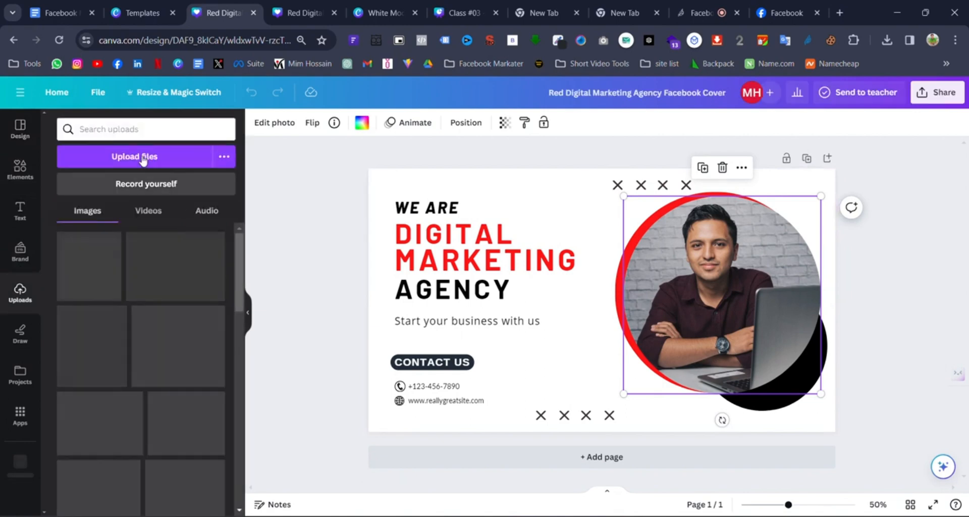
{"action": "left_click", "coordinate": [144, 158]}
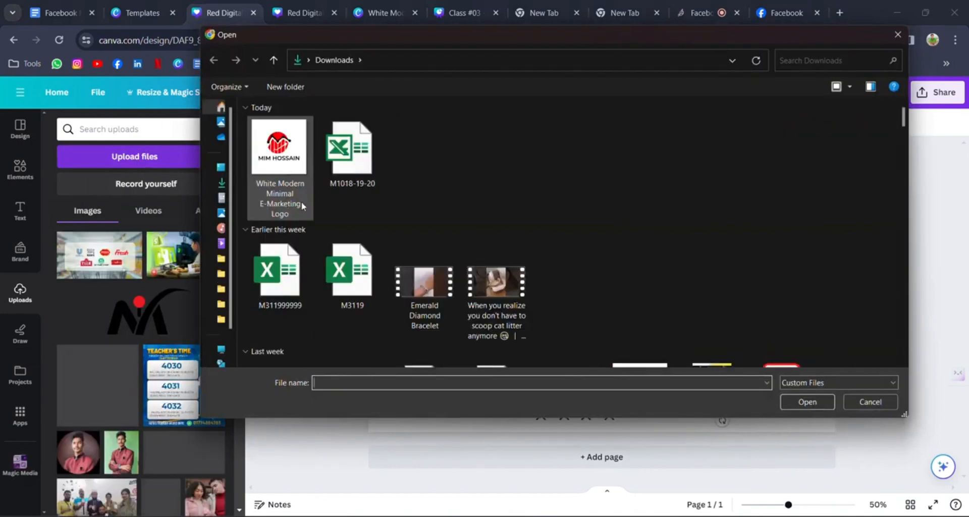
{"action": "left_click", "coordinate": [298, 199]}
{"action": "left_click", "coordinate": [800, 404]}
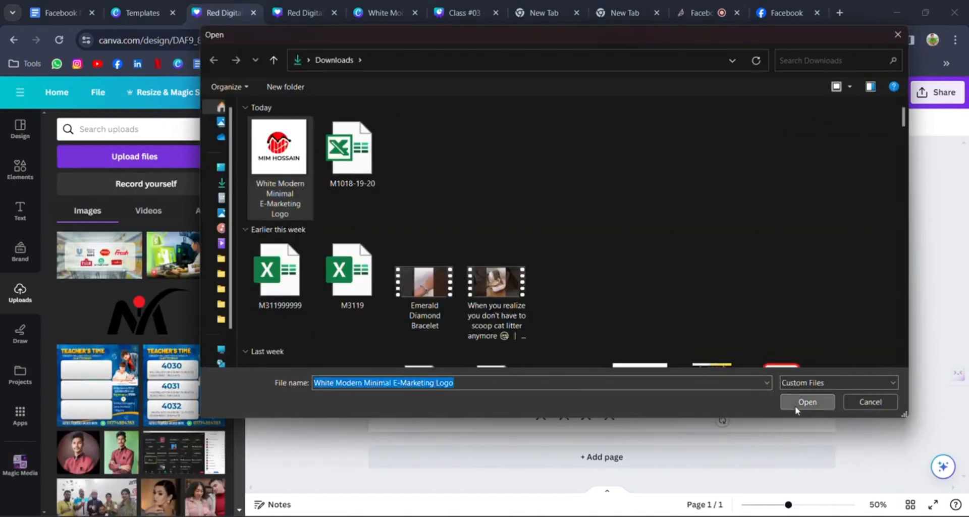
{"action": "left_click_drag", "start_coordinate": [600, 297], "coordinate": [779, 313]}
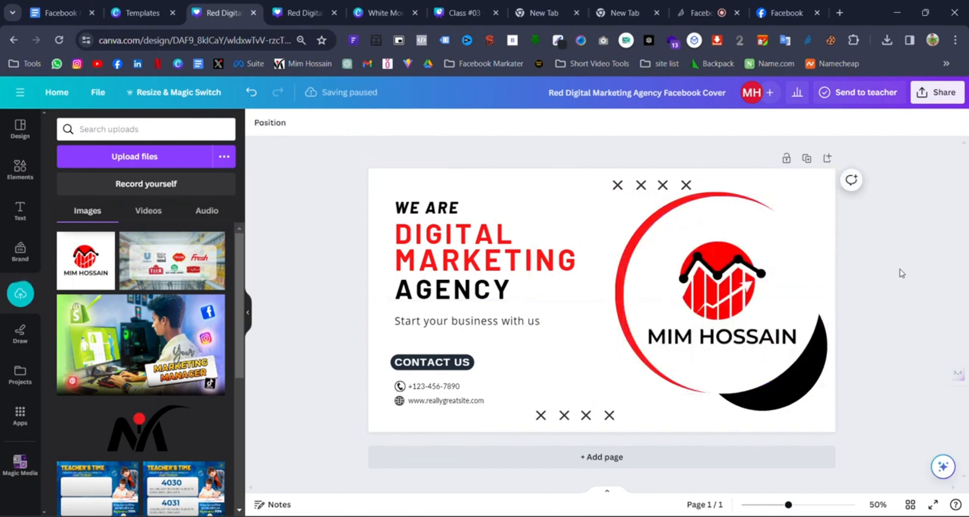
{"action": "left_click", "coordinate": [757, 274]}
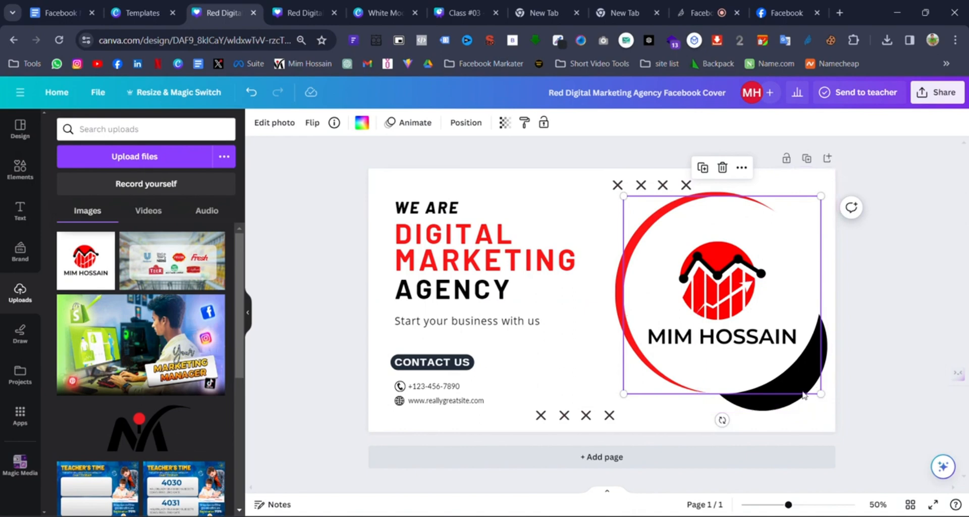
- Close the assistant panel and give the logo an Outline shadow with reduced intensity
{"action": "left_click", "coordinate": [895, 287]}
{"action": "key", "text": "ctrl+m"}
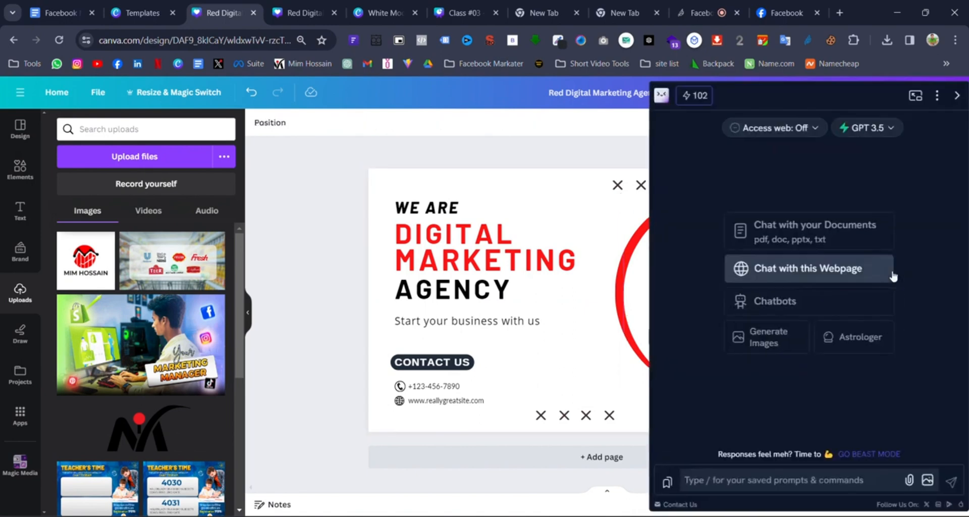
{"action": "left_click", "coordinate": [955, 95]}
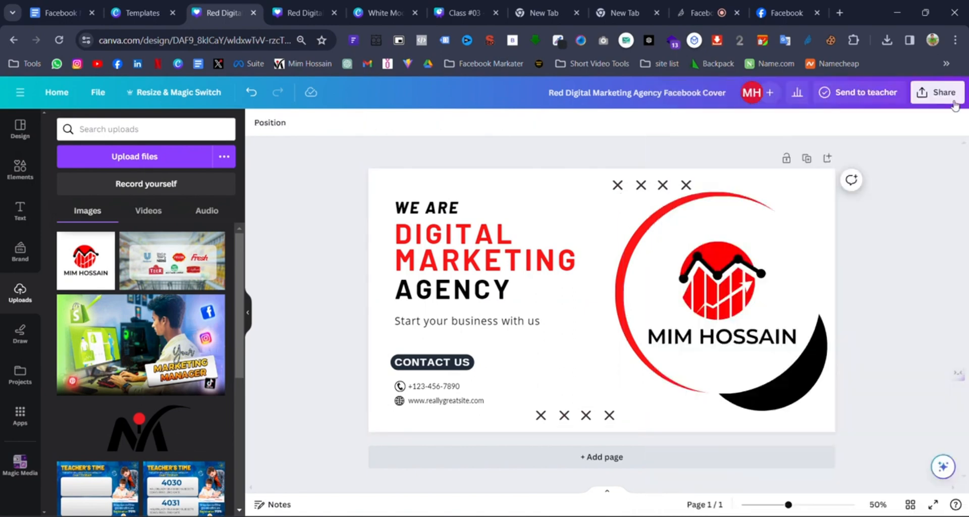
{"action": "left_click", "coordinate": [757, 247]}
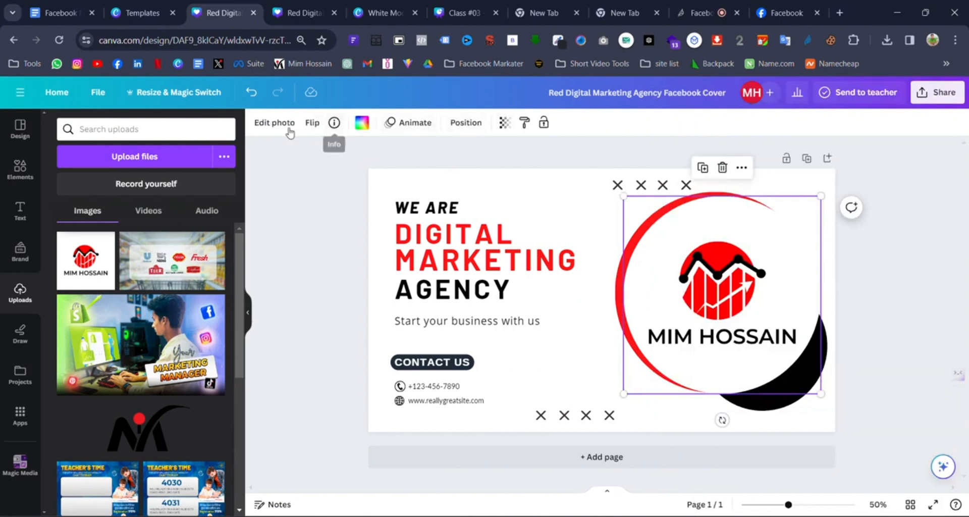
{"action": "left_click", "coordinate": [275, 122]}
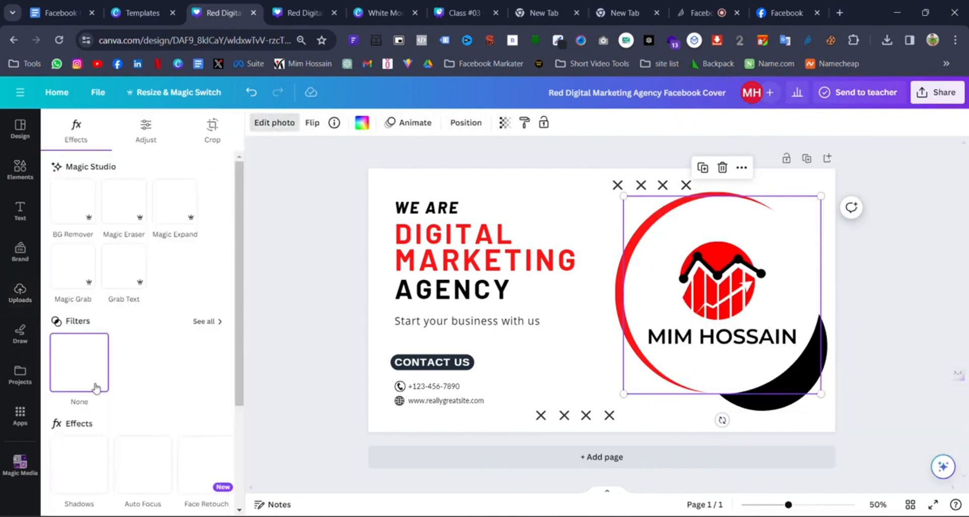
{"action": "scroll", "coordinate": [170, 391], "scroll_direction": "down", "scroll_amount": 3}
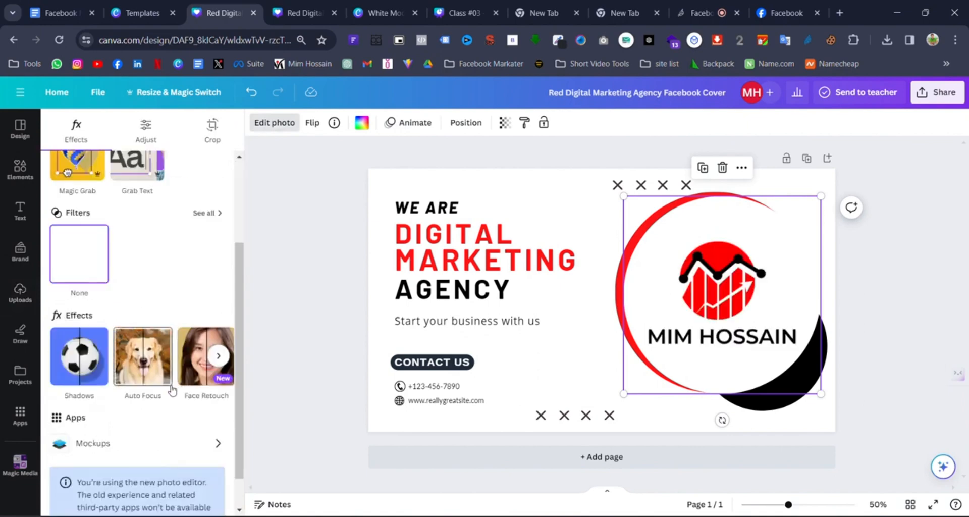
{"action": "left_click", "coordinate": [81, 370]}
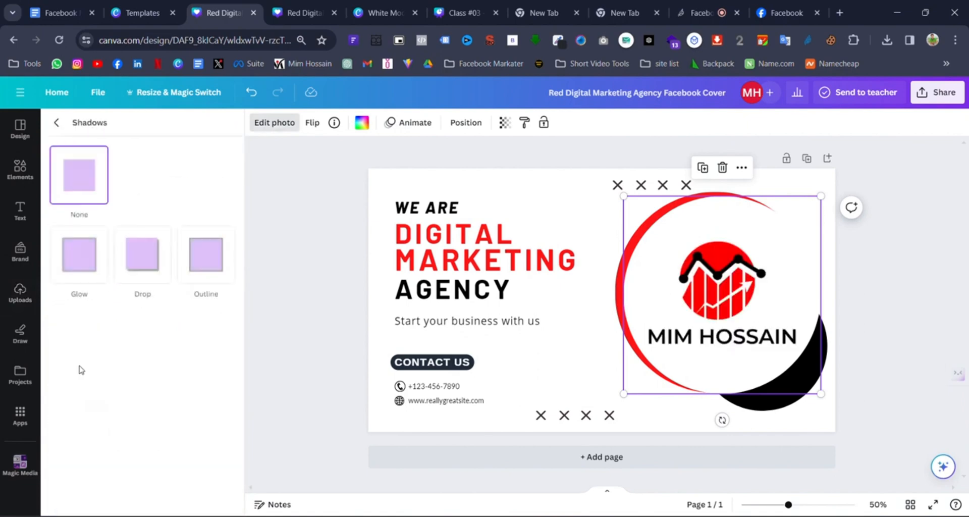
{"action": "left_click", "coordinate": [210, 263]}
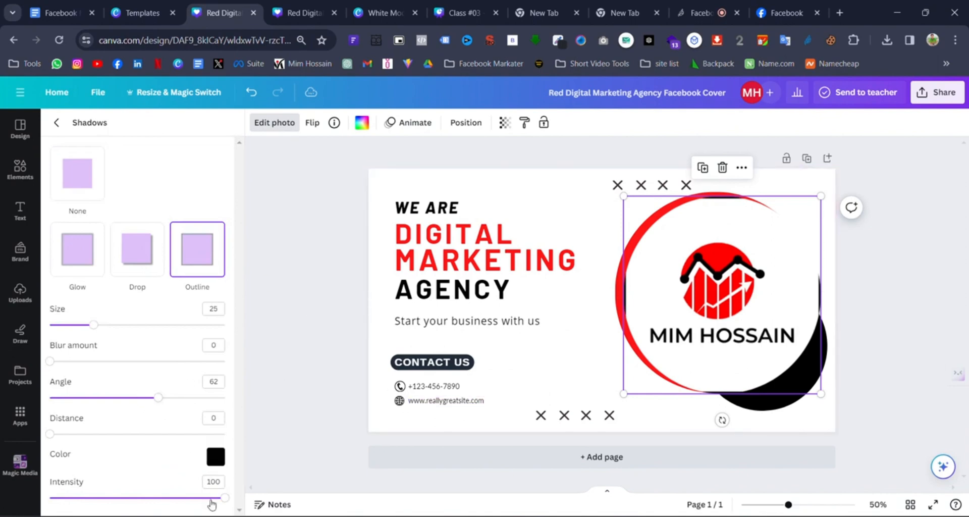
{"action": "left_click_drag", "start_coordinate": [210, 501], "coordinate": [137, 512]}
{"action": "left_click", "coordinate": [576, 216]}
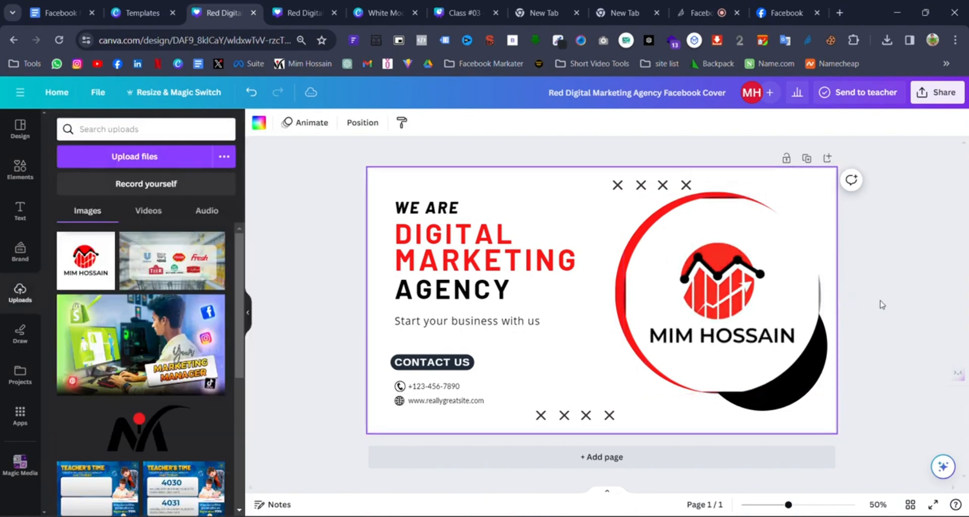
- Try Glow and Drop shadow effects on the logo
{"action": "left_click", "coordinate": [807, 299]}
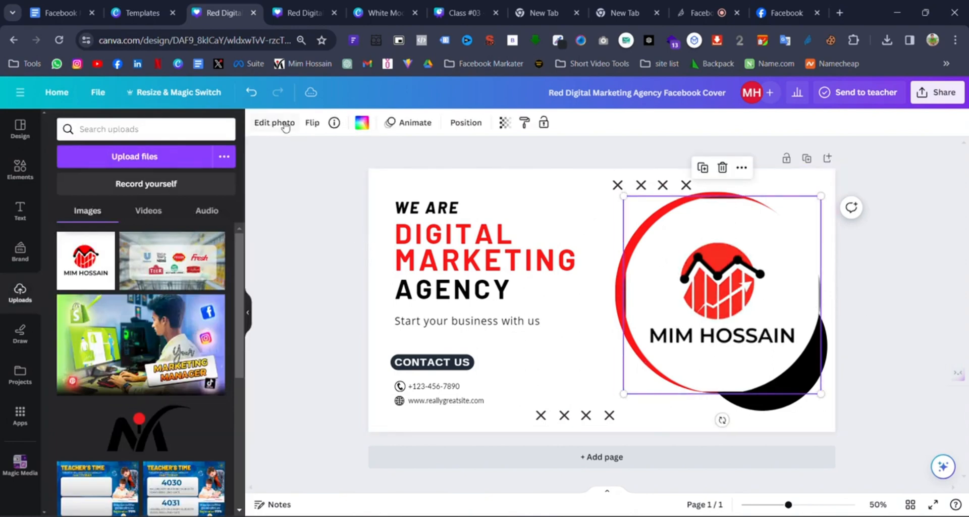
{"action": "left_click", "coordinate": [286, 125]}
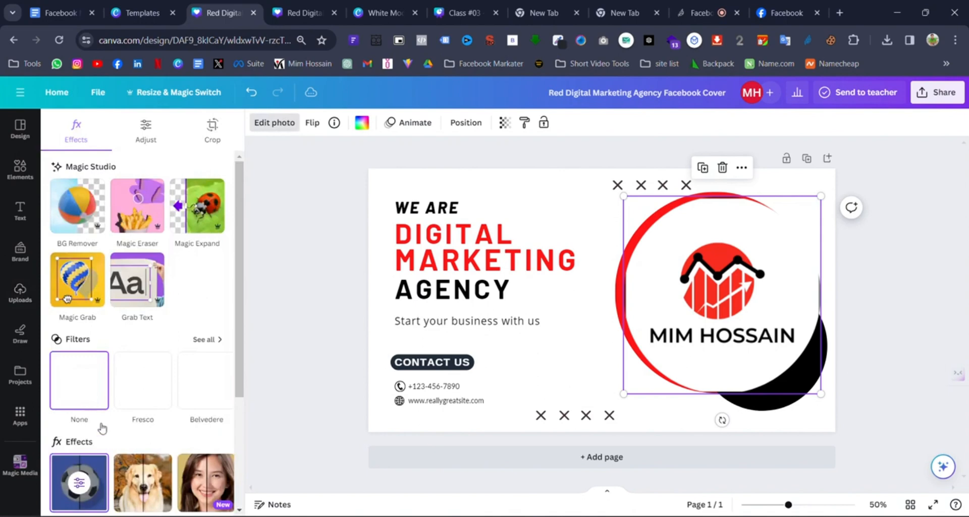
{"action": "left_click", "coordinate": [79, 484]}
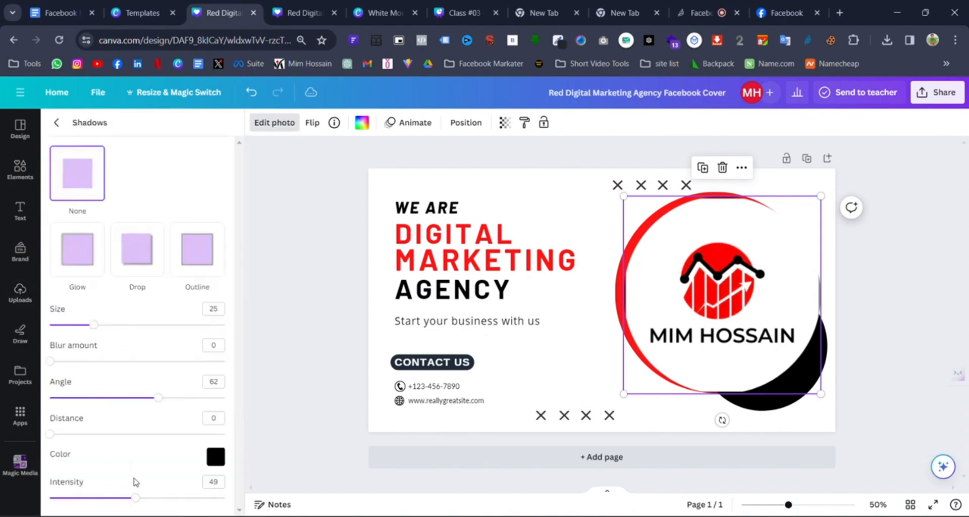
{"action": "left_click", "coordinate": [86, 269]}
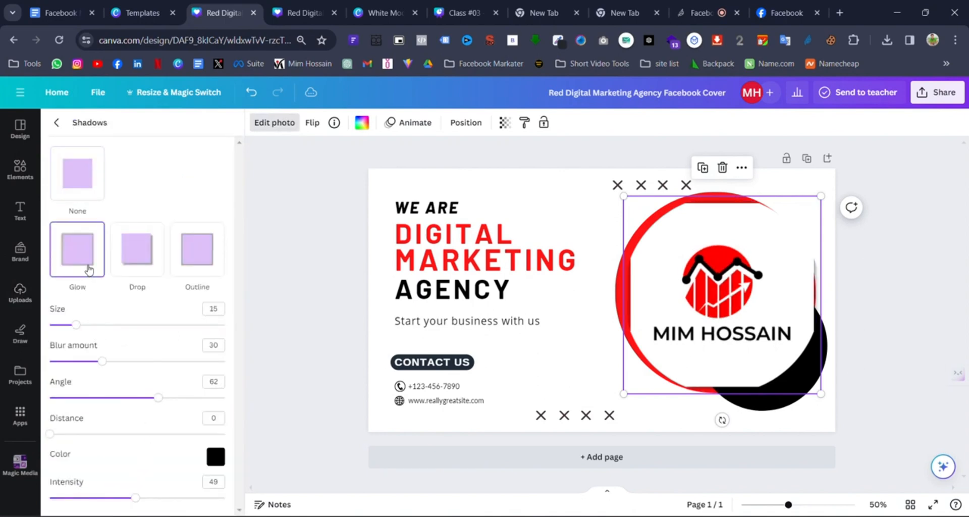
{"action": "left_click", "coordinate": [126, 262]}
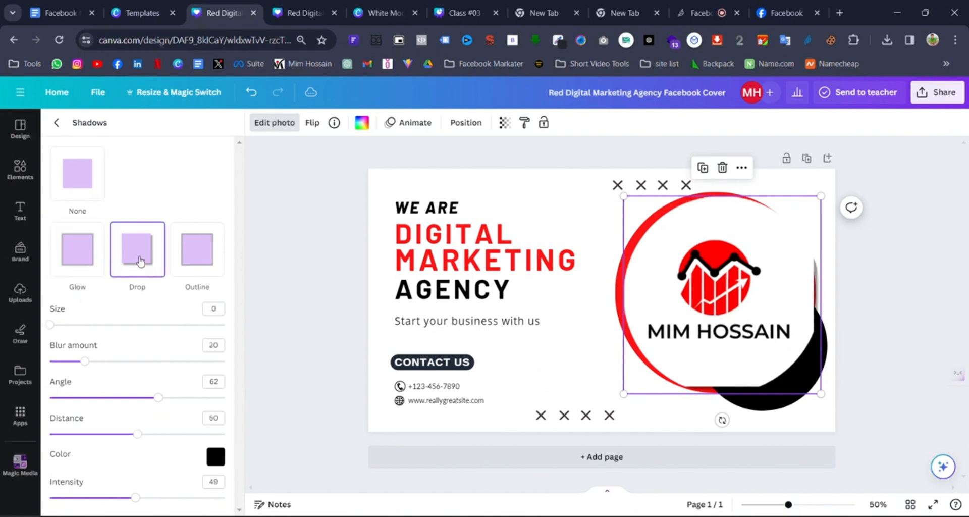
{"action": "left_click", "coordinate": [855, 352]}
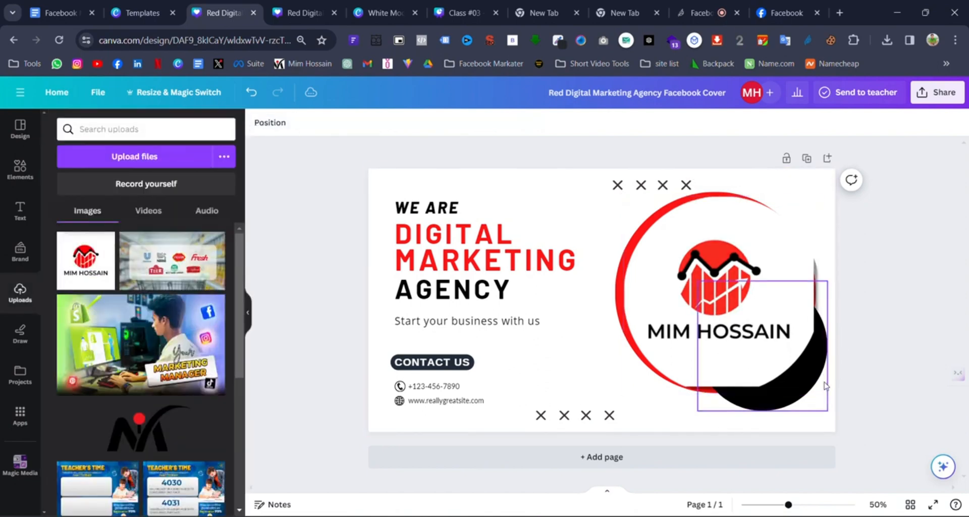
- Undo and redo to compare the photo with the logo, ending with the logo in the ring
{"action": "left_click", "coordinate": [256, 103]}
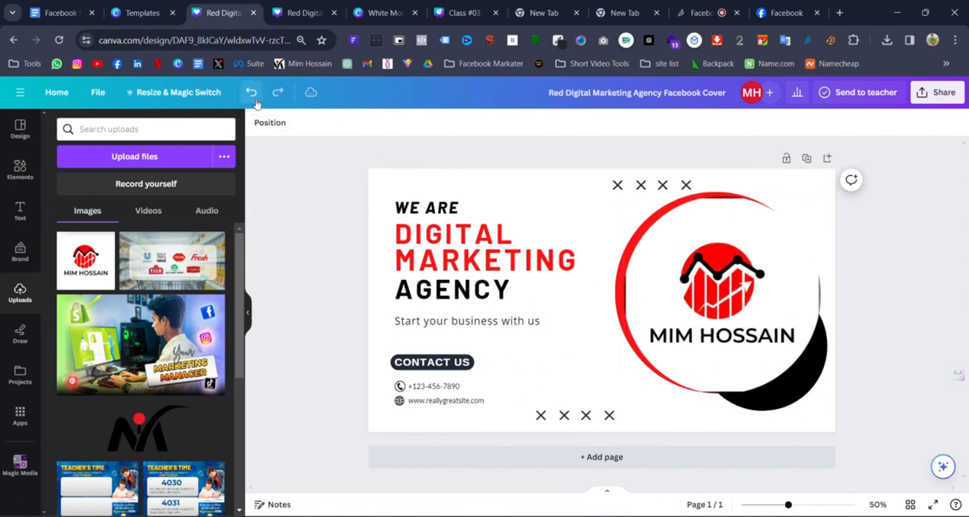
{"action": "left_click", "coordinate": [257, 103]}
{"action": "left_click", "coordinate": [270, 101]}
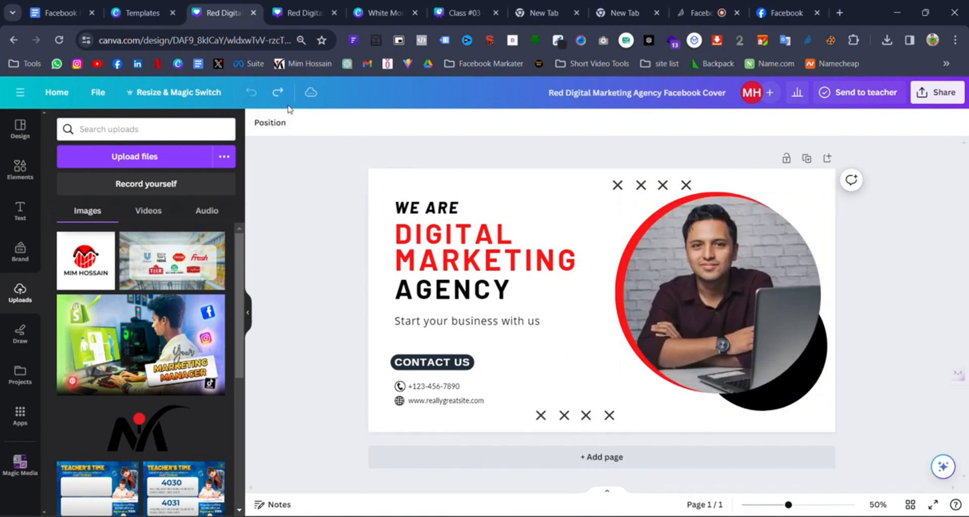
{"action": "left_click", "coordinate": [285, 103]}
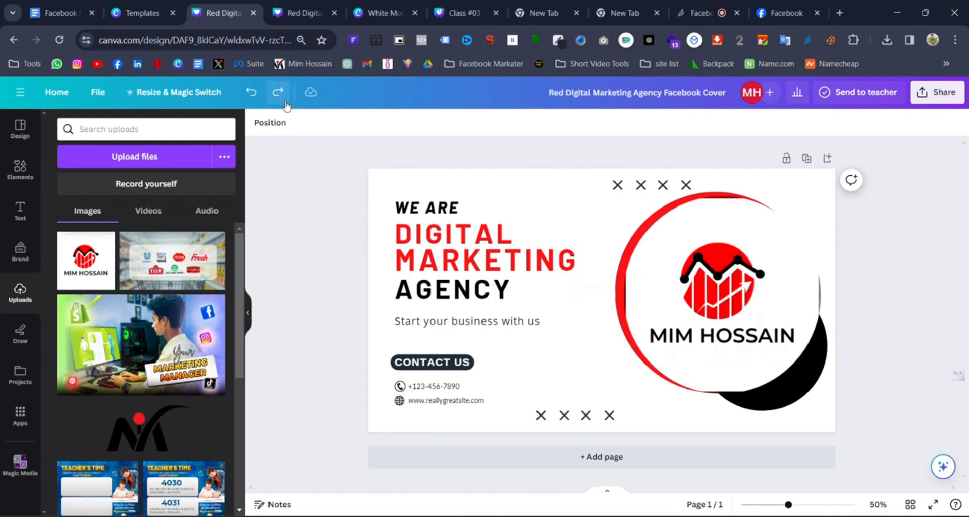
{"action": "left_click", "coordinate": [286, 103]}
{"action": "left_click", "coordinate": [254, 95]}
{"action": "left_click", "coordinate": [253, 94]}
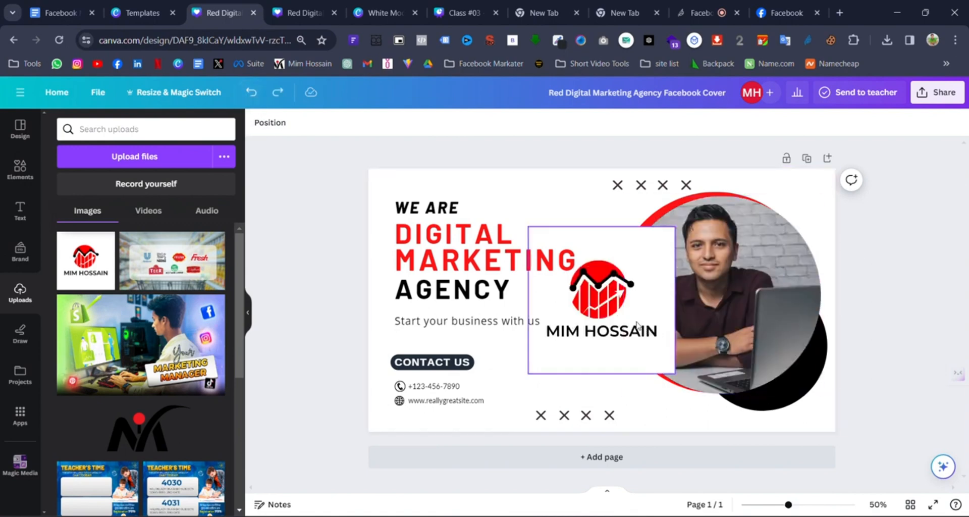
{"action": "key", "text": "ctrl+y"}
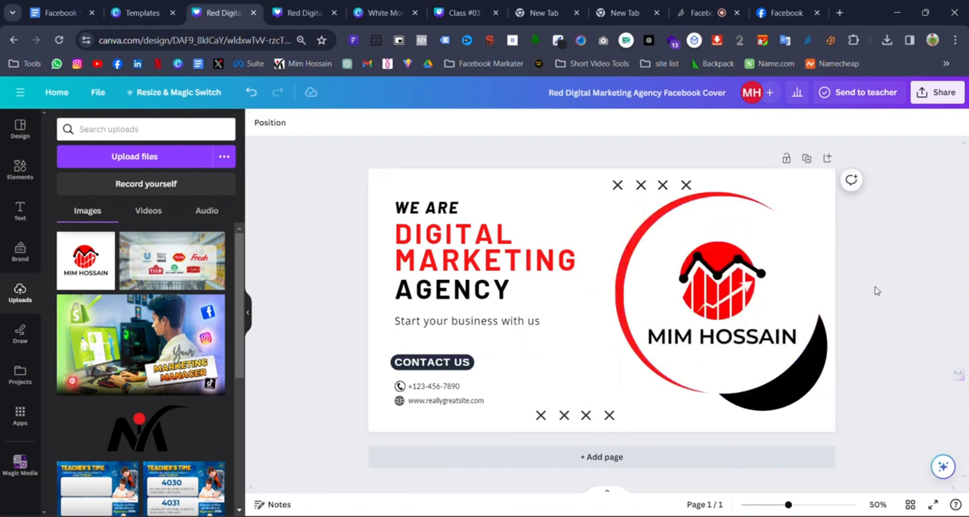
- Recolour the ring around the logo from red to the black document colour
{"action": "left_click", "coordinate": [618, 274]}
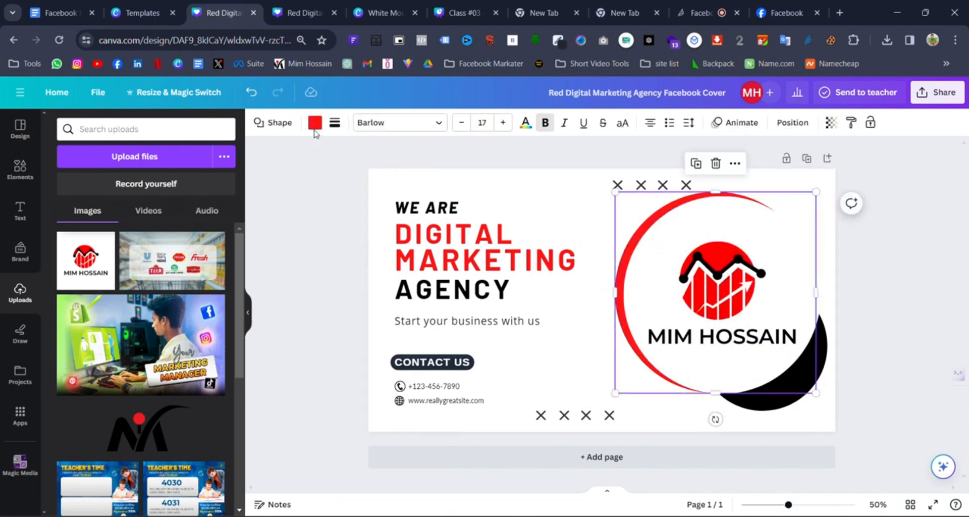
{"action": "left_click", "coordinate": [315, 122]}
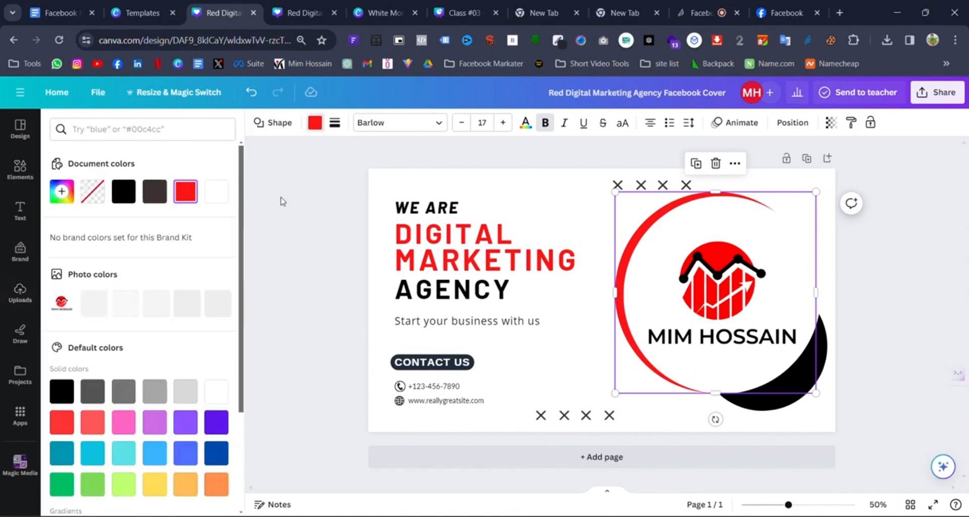
{"action": "left_click", "coordinate": [124, 192]}
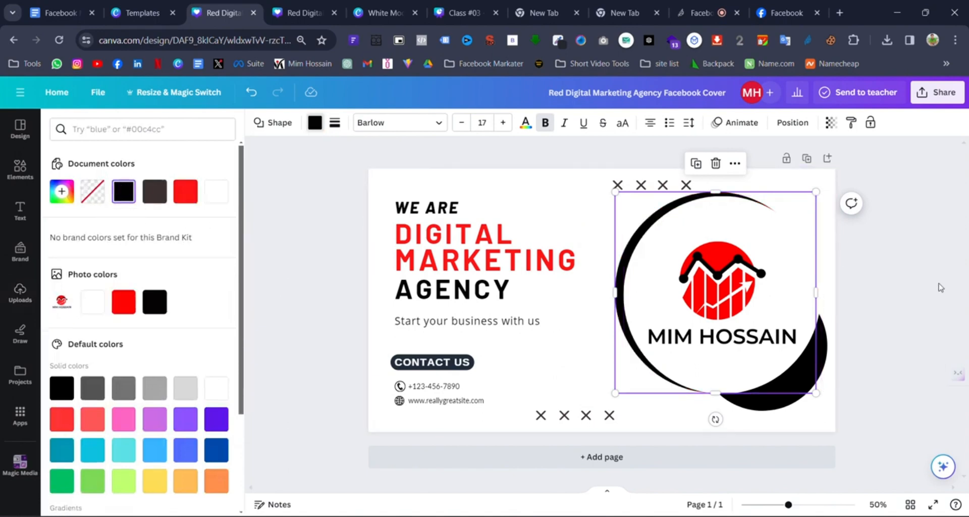
{"action": "left_click", "coordinate": [911, 282]}
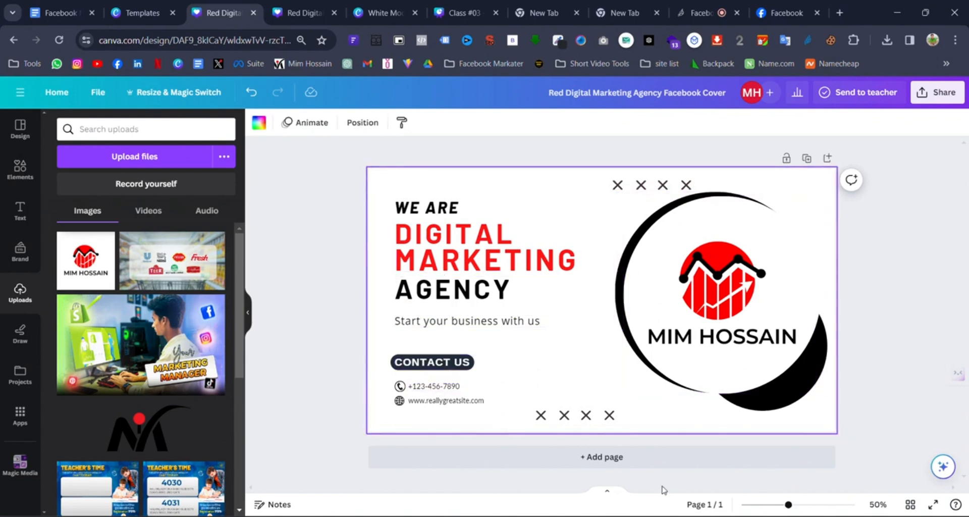
- Zoom in, replace the placeholder phone number with the owner's number, and widen its text box
{"action": "left_click_drag", "start_coordinate": [786, 505], "coordinate": [797, 505]}
{"action": "left_click", "coordinate": [389, 425]}
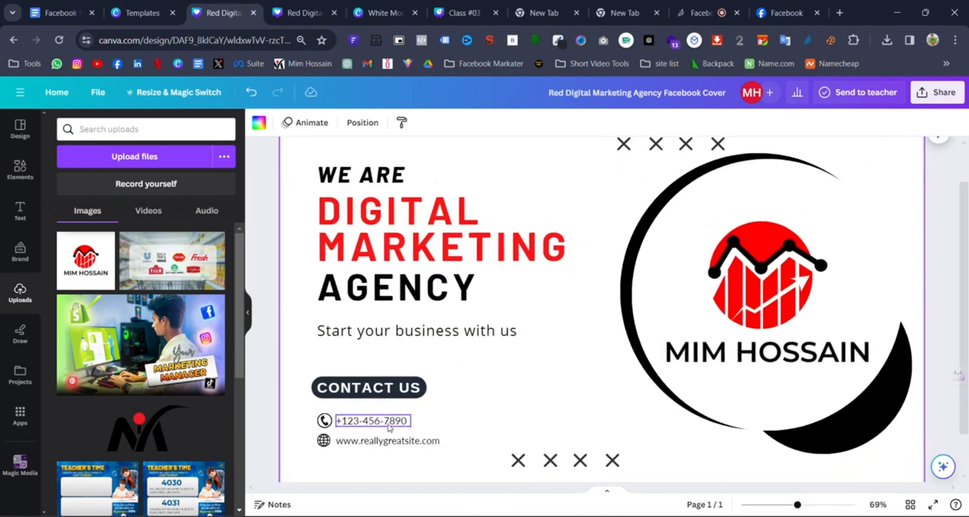
{"action": "double_click", "coordinate": [388, 425]}
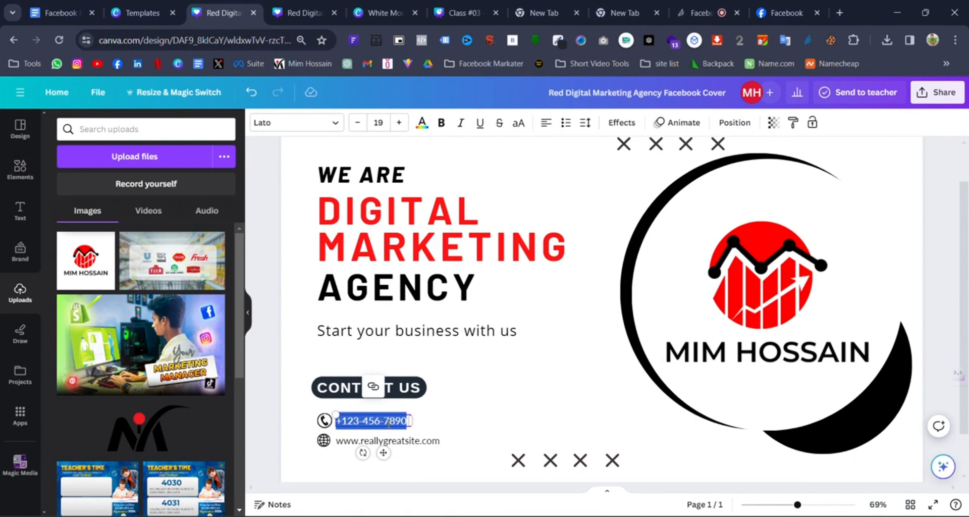
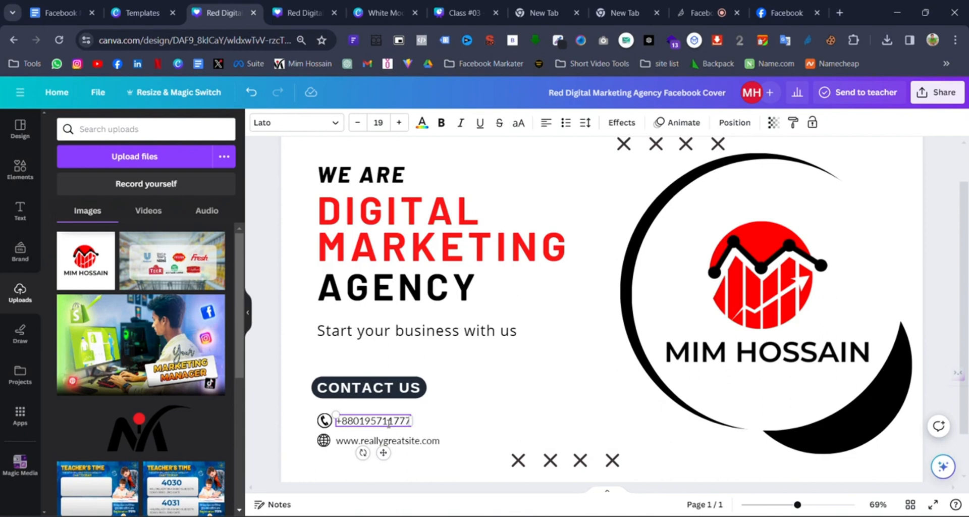
{"action": "left_click_drag", "start_coordinate": [411, 421], "coordinate": [426, 427]}
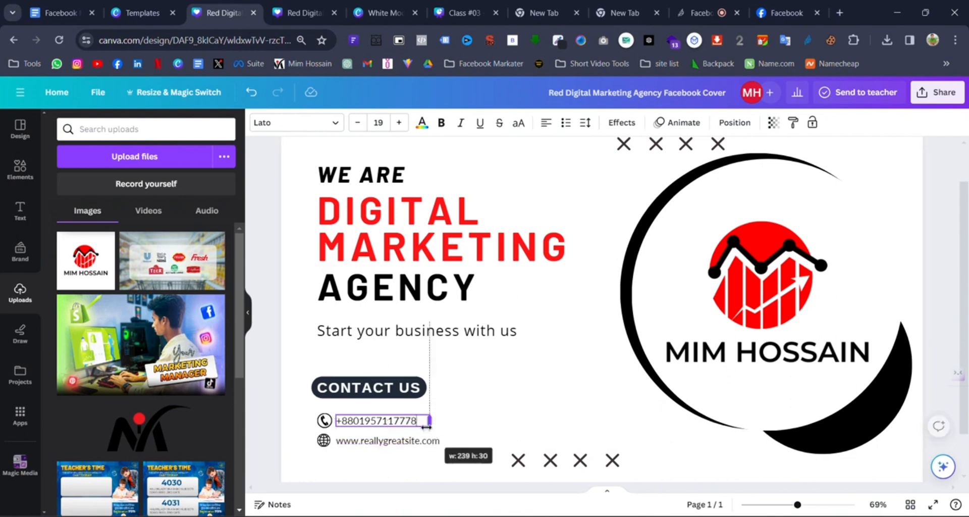
- Select 'reallygreatsite' in the web address, clearing stray characters and restoring the accidentally deleted box
{"action": "left_click", "coordinate": [418, 443]}
{"action": "triple_click", "coordinate": [393, 441]}
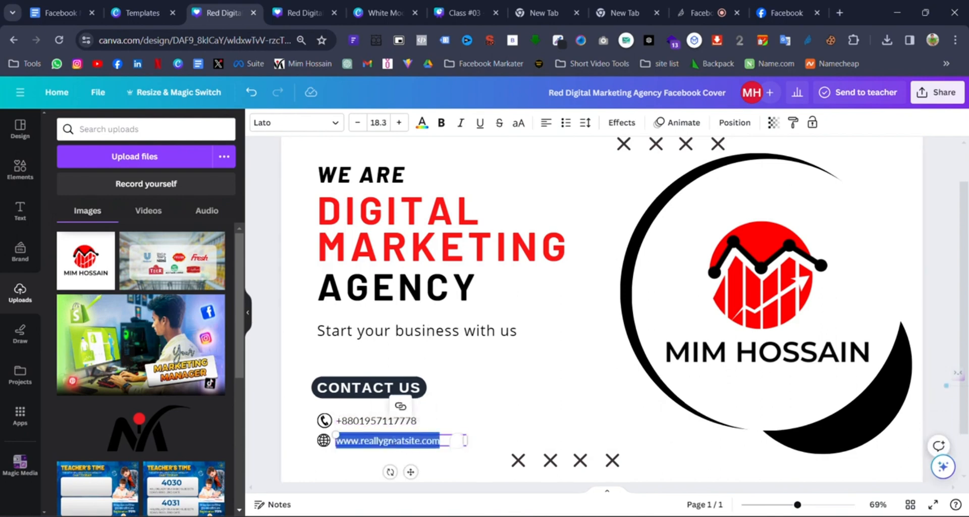
{"action": "left_click", "coordinate": [393, 441]}
{"action": "triple_click", "coordinate": [393, 442]}
{"action": "left_click", "coordinate": [393, 441]}
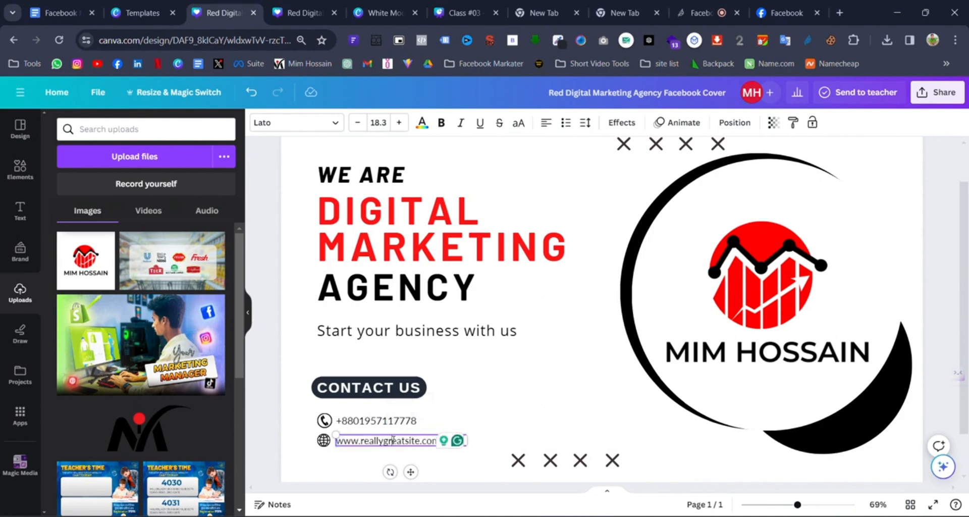
{"action": "double_click", "coordinate": [394, 439]}
{"action": "type", "text": "ww=="}
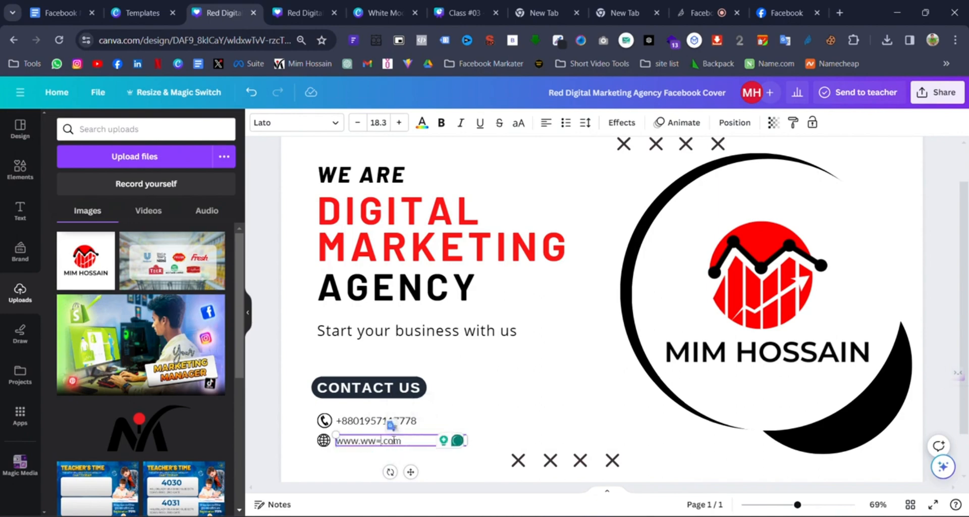
{"action": "key", "text": "BackSpace"}
{"action": "key", "text": "super+shift+s"}
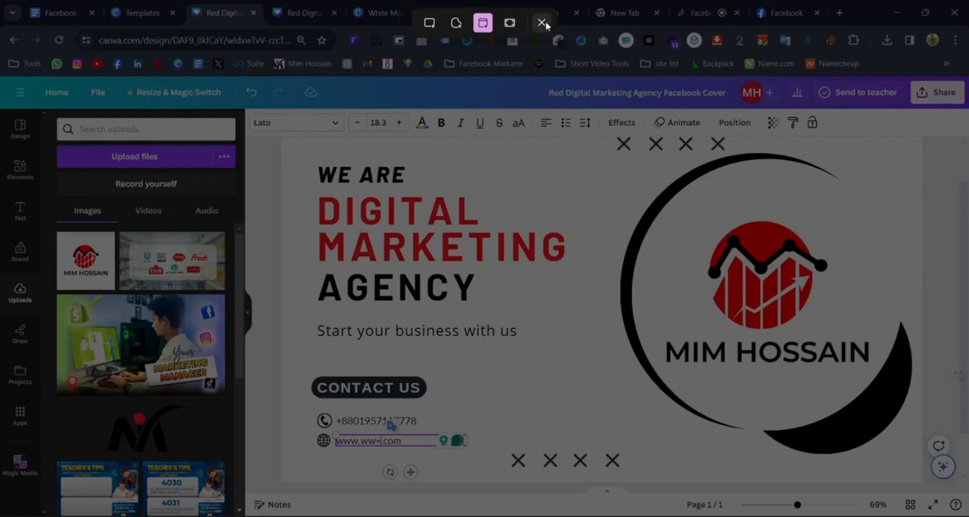
{"action": "left_click", "coordinate": [541, 22]}
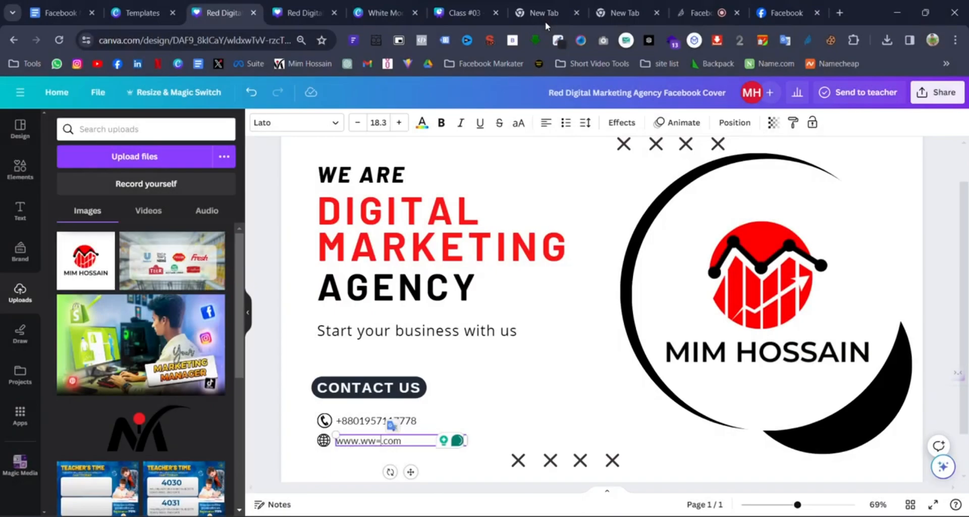
{"action": "key", "text": "BackSpace"}
{"action": "key", "text": "Delete"}
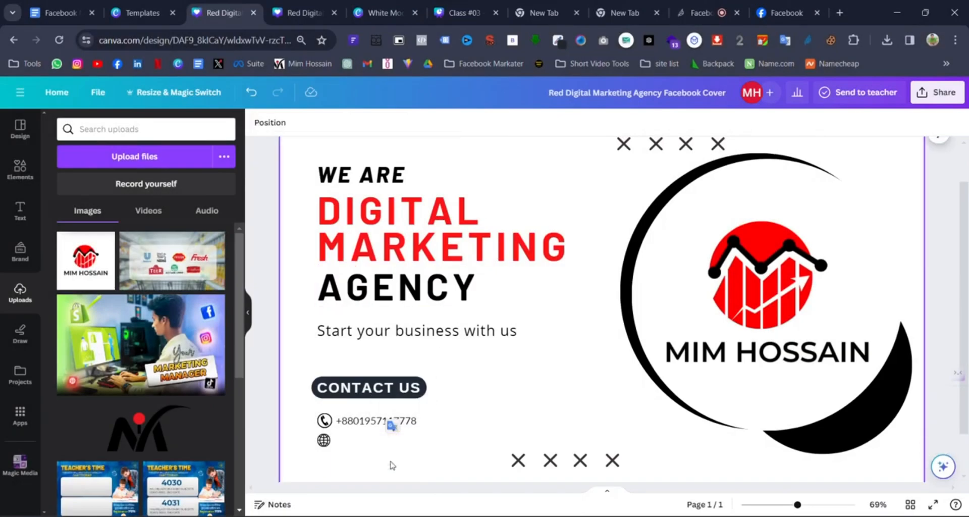
{"action": "left_click", "coordinate": [251, 92]}
{"action": "left_click", "coordinate": [379, 439]}
{"action": "double_click", "coordinate": [368, 440]}
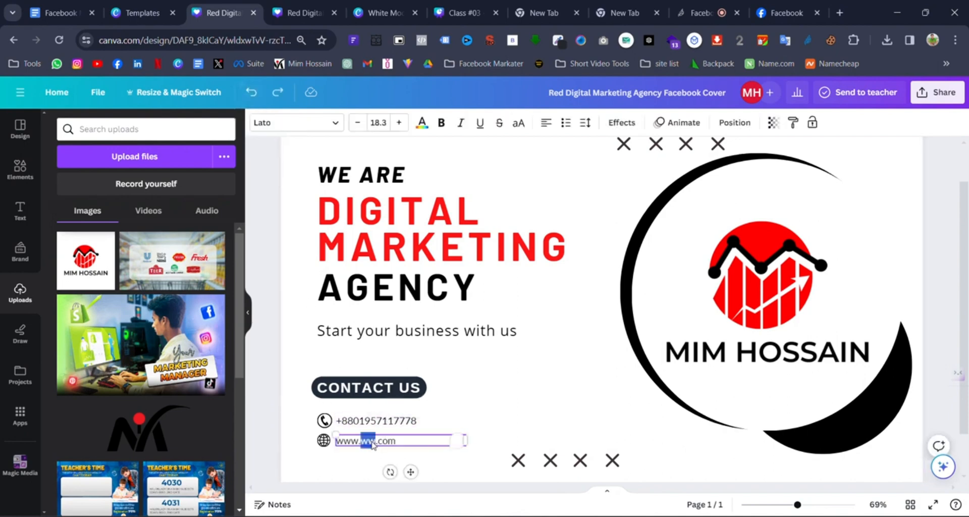
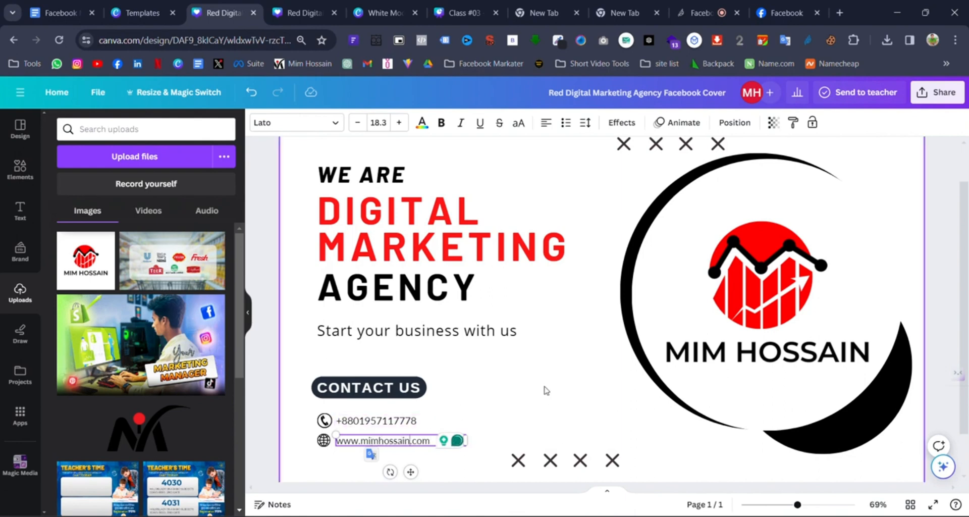
{"action": "left_click", "coordinate": [545, 390]}
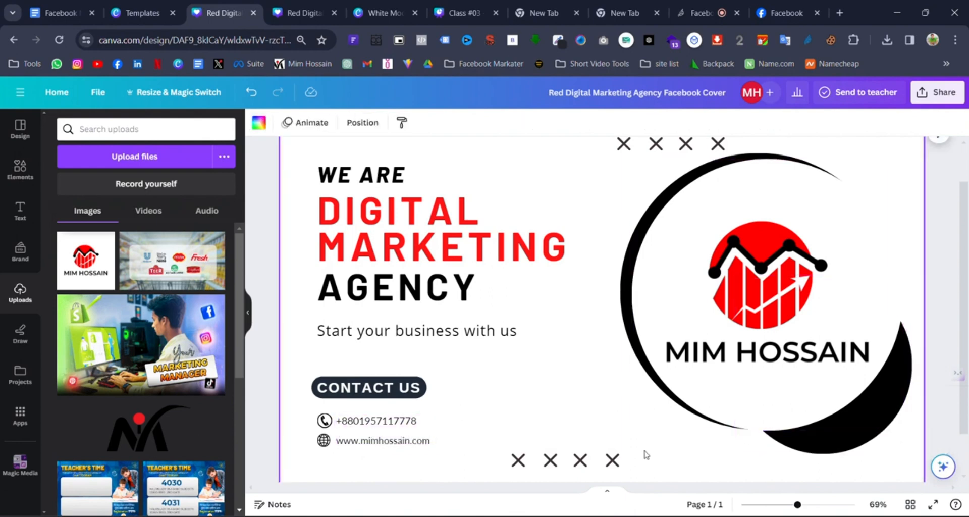
{"action": "left_click", "coordinate": [563, 461]}
- Delete the bottom and top rows of X marks, then zoom out to 36%
{"action": "left_click", "coordinate": [564, 427]}
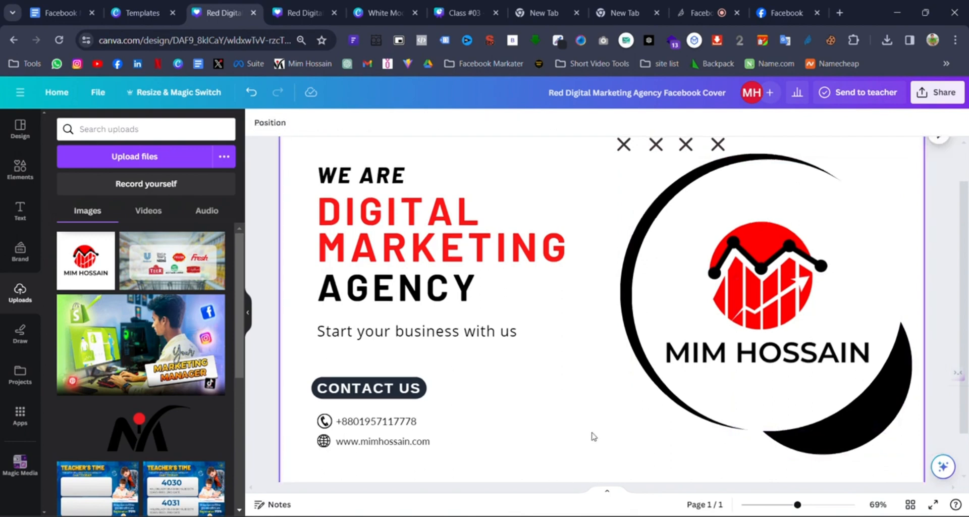
{"action": "scroll", "coordinate": [593, 434], "scroll_direction": "up", "scroll_amount": 1}
{"action": "left_click", "coordinate": [640, 229]}
{"action": "left_click", "coordinate": [646, 189]}
{"action": "left_click", "coordinate": [646, 189]}
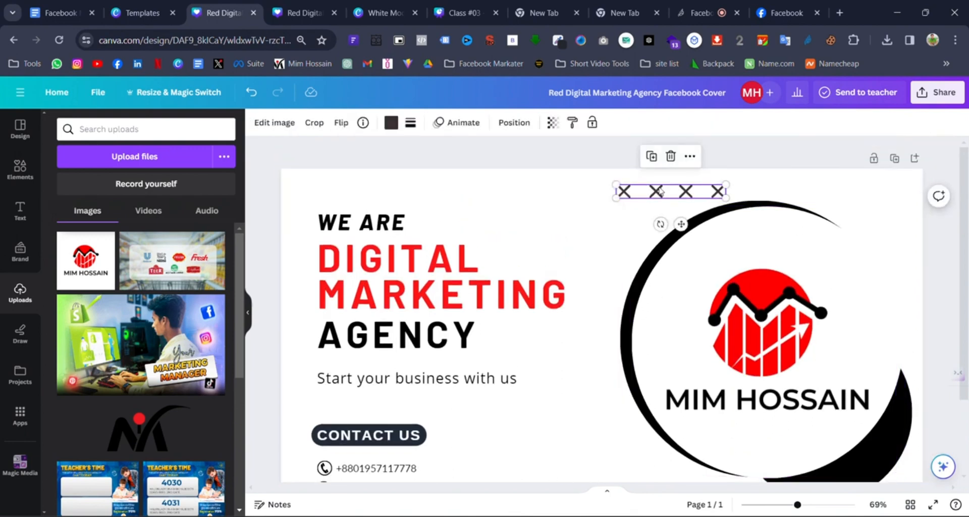
{"action": "left_click", "coordinate": [672, 157]}
{"action": "scroll", "coordinate": [544, 419], "scroll_direction": "down", "scroll_amount": 1}
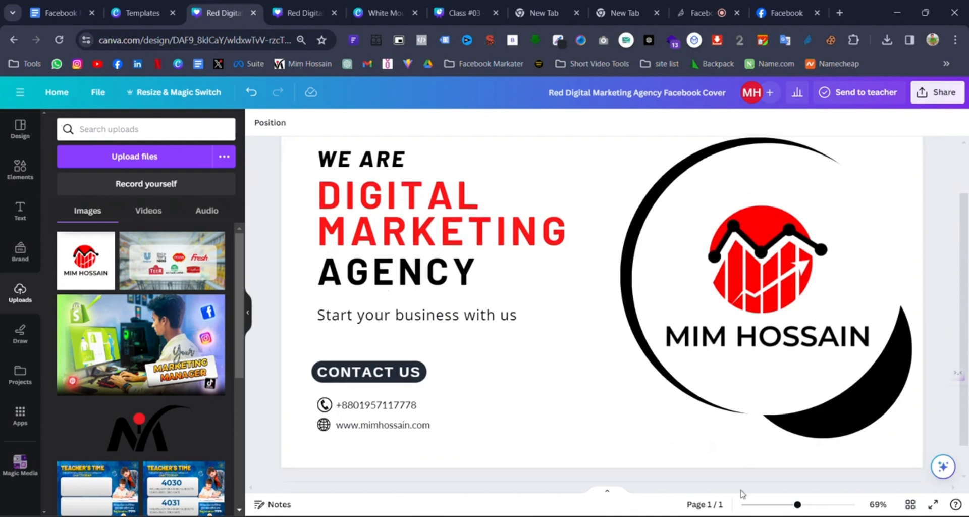
{"action": "left_click_drag", "start_coordinate": [799, 512], "coordinate": [779, 511]}
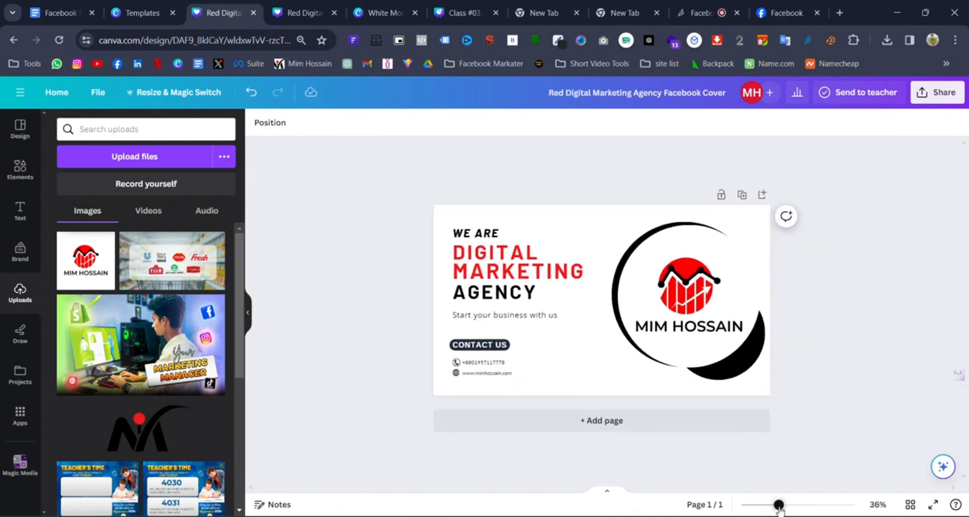
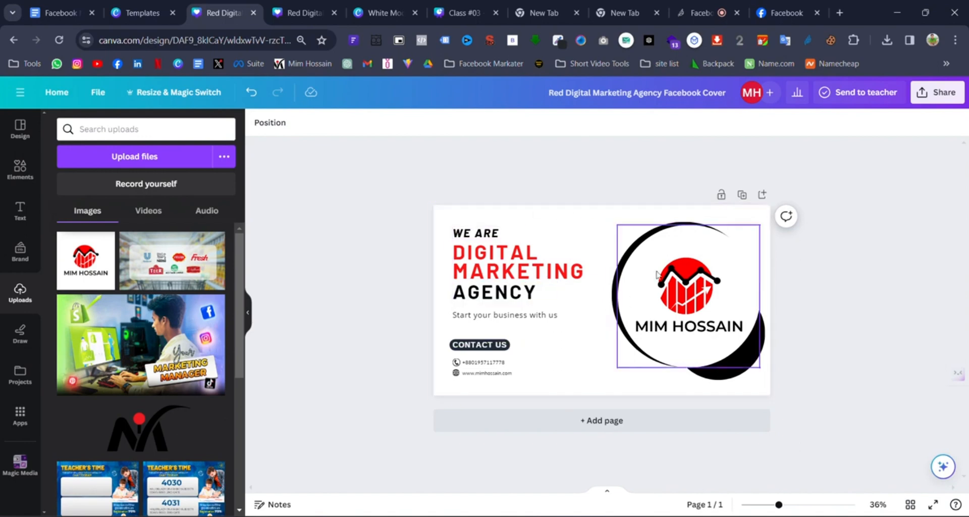
- Download the Red Digital Marketing Agency Facebook Cover as a PNG
{"action": "left_click", "coordinate": [938, 91]}
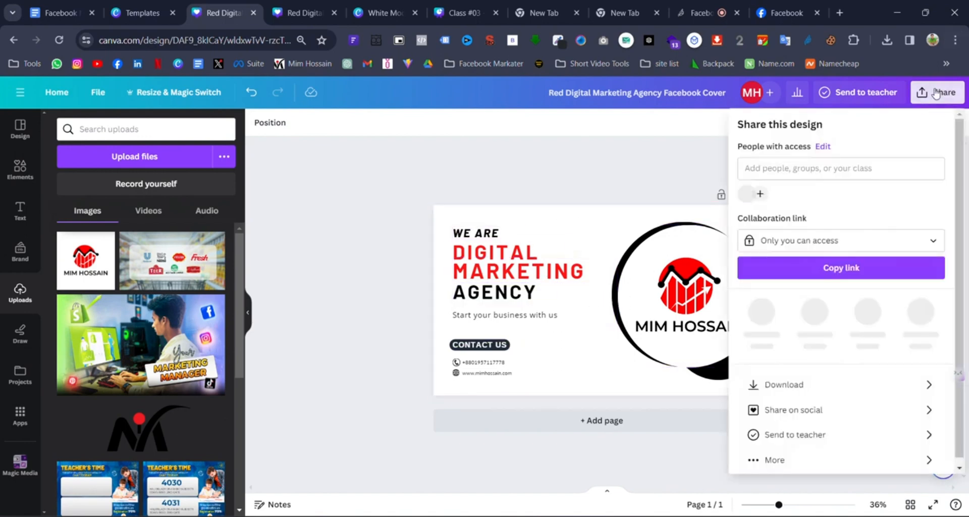
{"action": "left_click", "coordinate": [805, 378]}
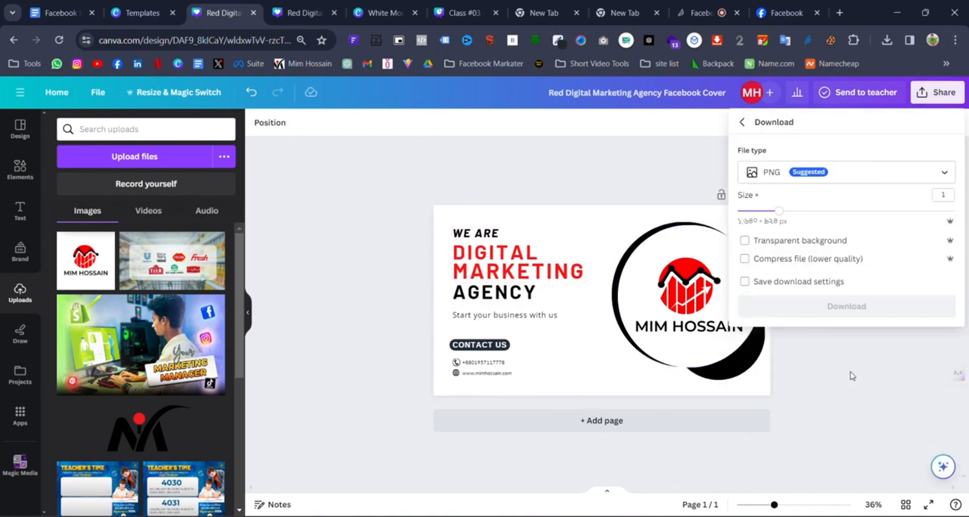
{"action": "left_click", "coordinate": [836, 183]}
{"action": "left_click", "coordinate": [825, 241]}
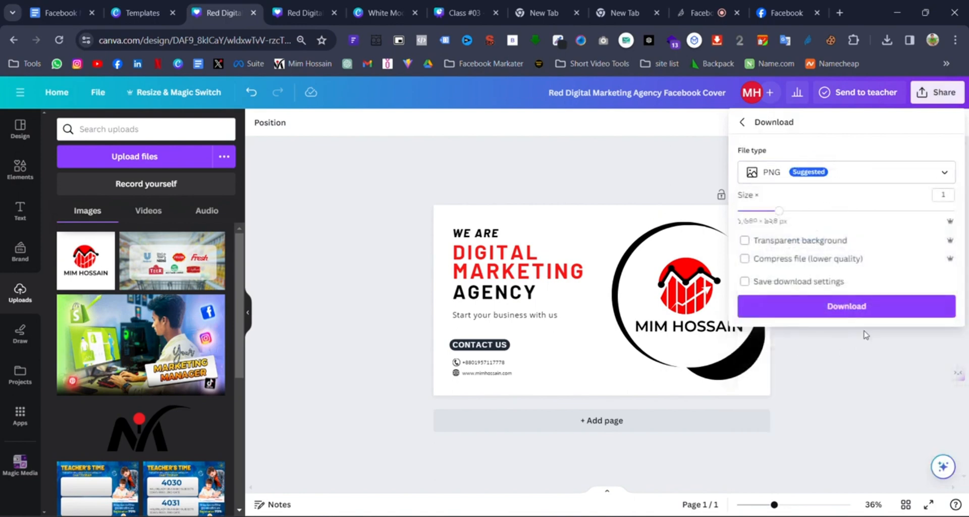
{"action": "left_click", "coordinate": [831, 308]}
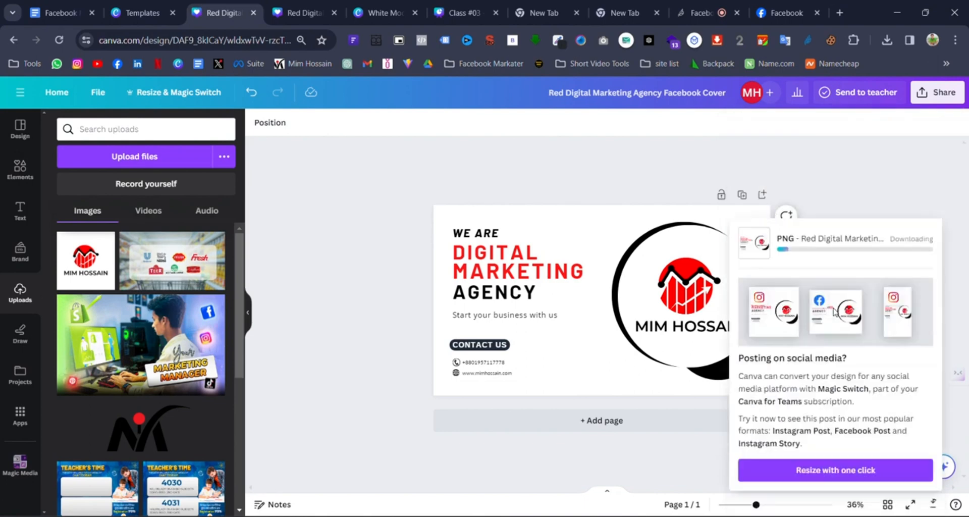
- Download a second copy of the cover as a JPG at 1.25× size
{"action": "left_click", "coordinate": [952, 96]}
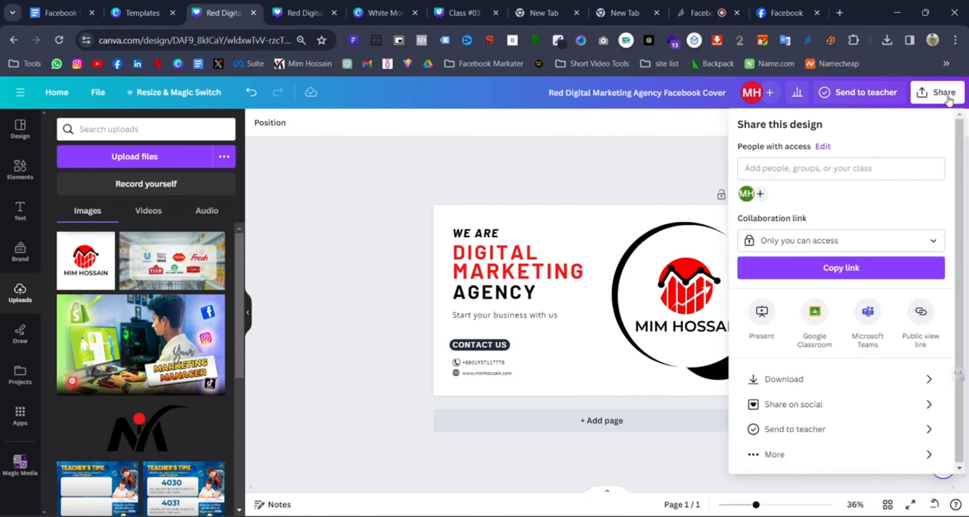
{"action": "left_click", "coordinate": [795, 379]}
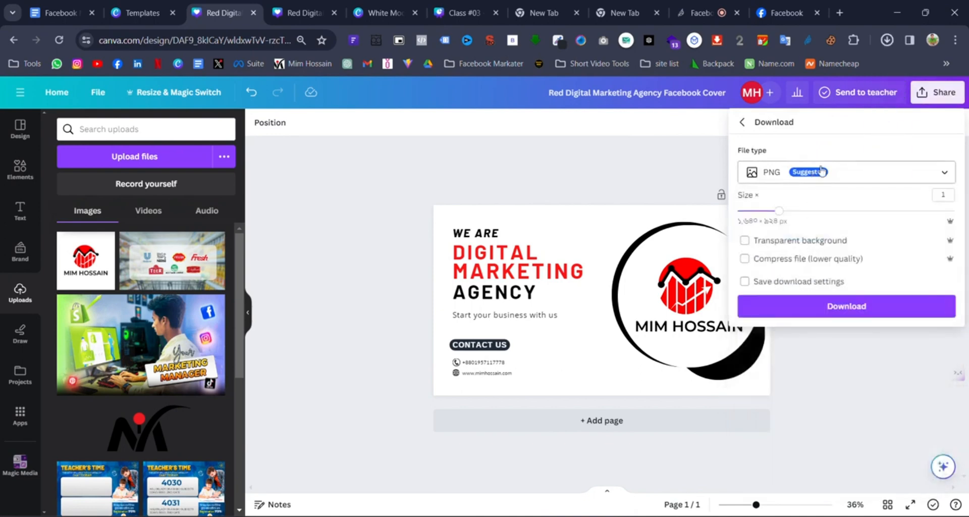
{"action": "left_click", "coordinate": [846, 172]}
{"action": "left_click", "coordinate": [846, 171]}
{"action": "left_click_drag", "start_coordinate": [778, 210], "coordinate": [802, 212]}
{"action": "left_click", "coordinate": [847, 172]}
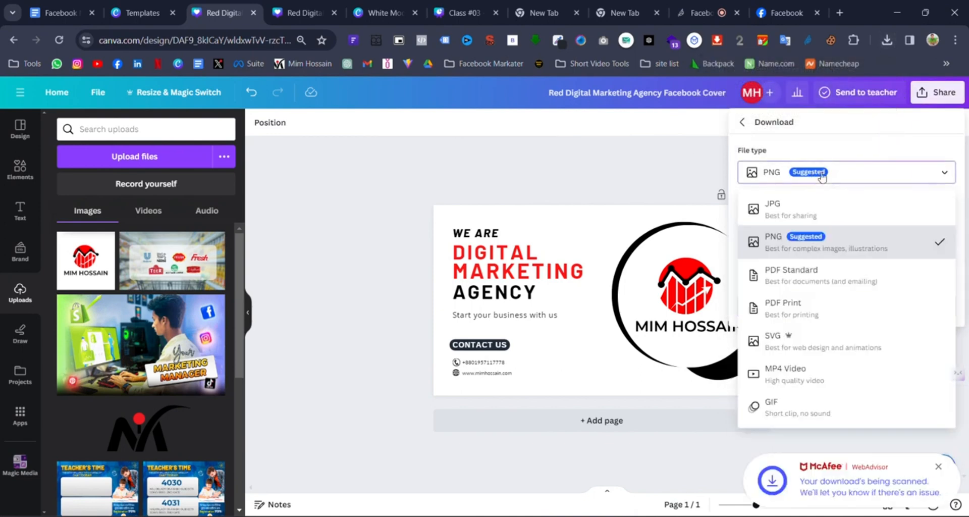
{"action": "left_click", "coordinate": [772, 200]}
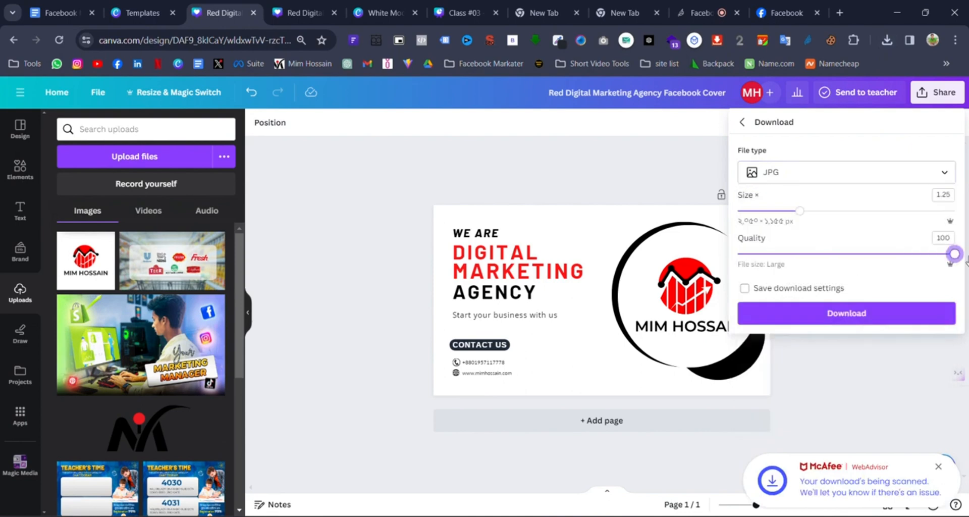
{"action": "left_click", "coordinate": [873, 319]}
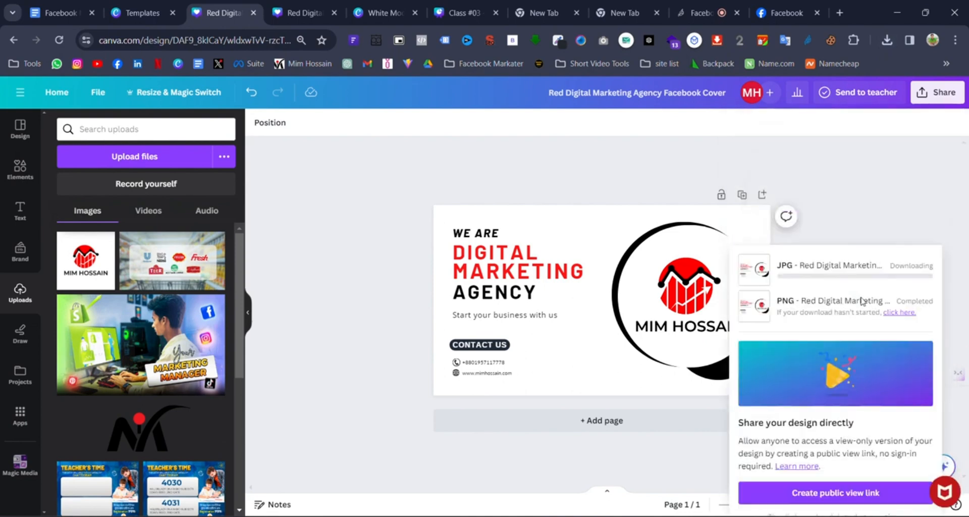
{"action": "left_click", "coordinate": [767, 15]}
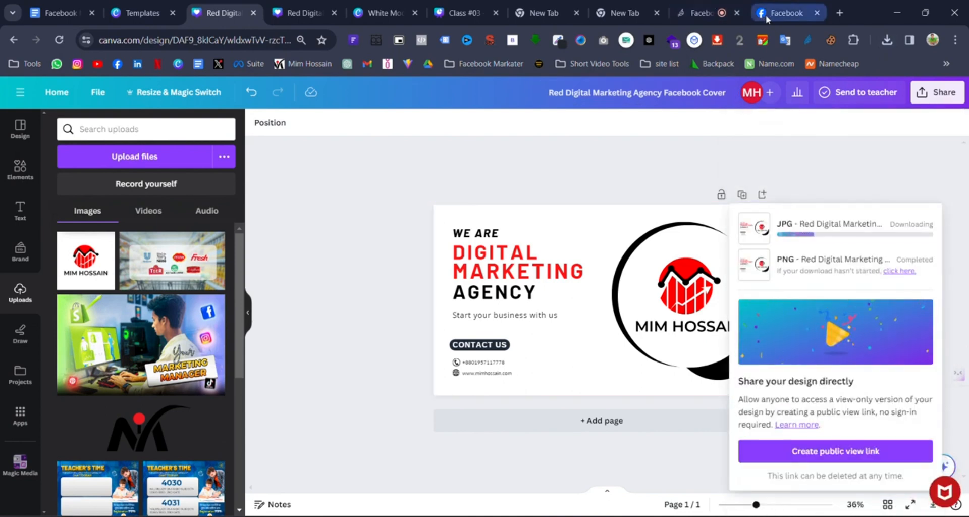
- Upload the White Modern Minimal E-Marketing Logo file as the page's new profile picture
{"action": "scroll", "coordinate": [732, 376], "scroll_direction": "down", "scroll_amount": 1}
{"action": "scroll", "coordinate": [821, 350], "scroll_direction": "up", "scroll_amount": 1}
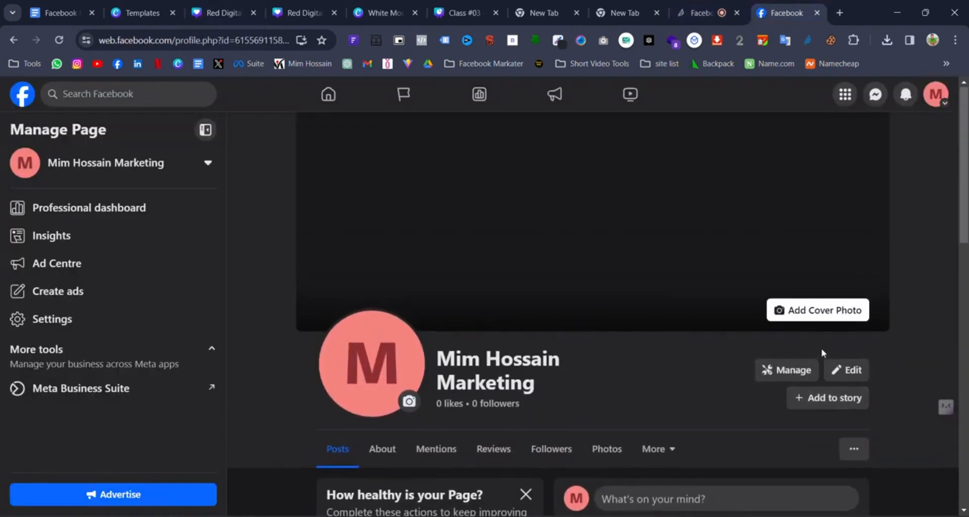
{"action": "left_click", "coordinate": [387, 376]}
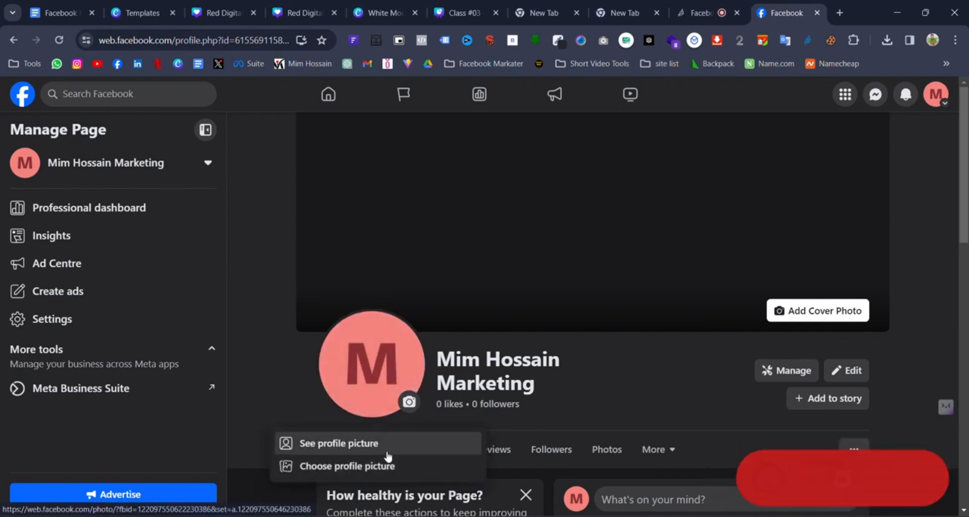
{"action": "left_click", "coordinate": [601, 378]}
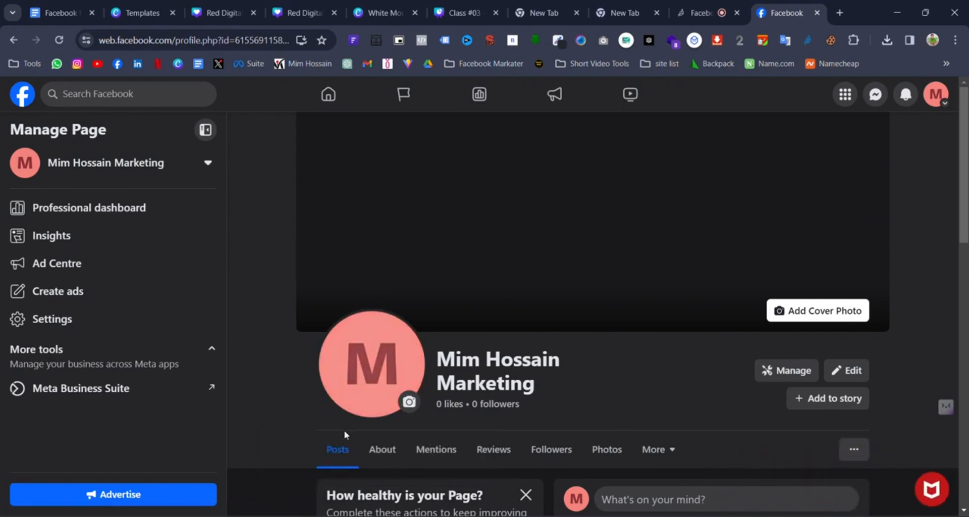
{"action": "left_click", "coordinate": [366, 404]}
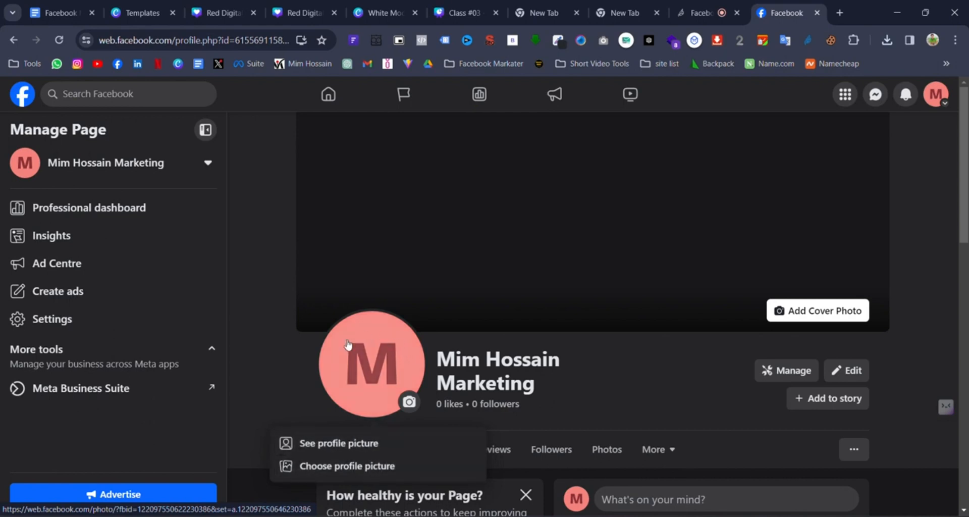
{"action": "left_click", "coordinate": [393, 467]}
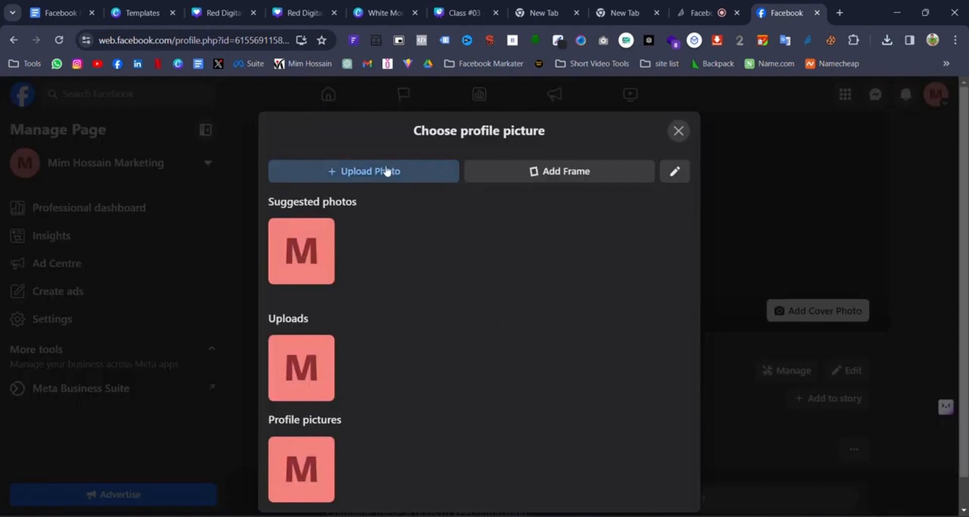
{"action": "left_click", "coordinate": [396, 174]}
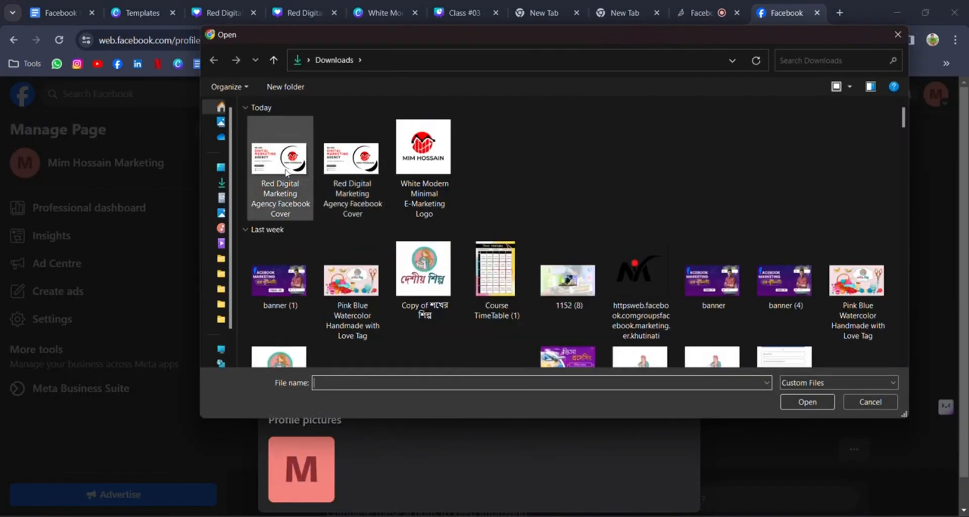
{"action": "left_click", "coordinate": [423, 151]}
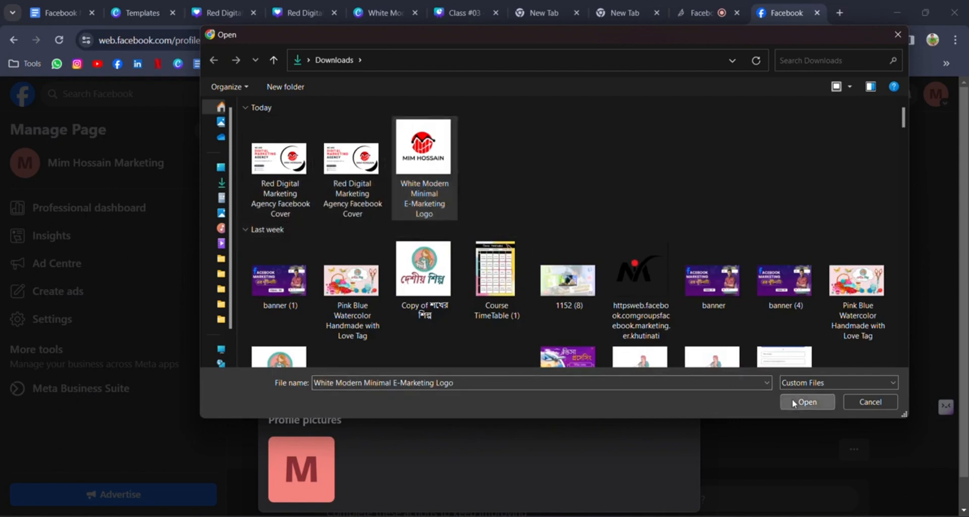
{"action": "left_click", "coordinate": [793, 402]}
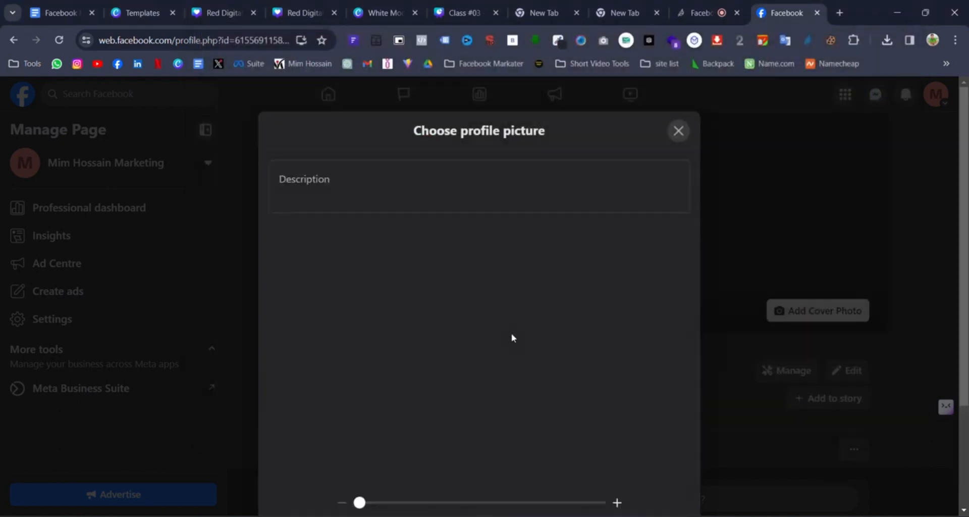
- Zoom the logo in slightly, nudge it into place in the crop and save it
{"action": "scroll", "coordinate": [391, 469], "scroll_direction": "down", "scroll_amount": 3}
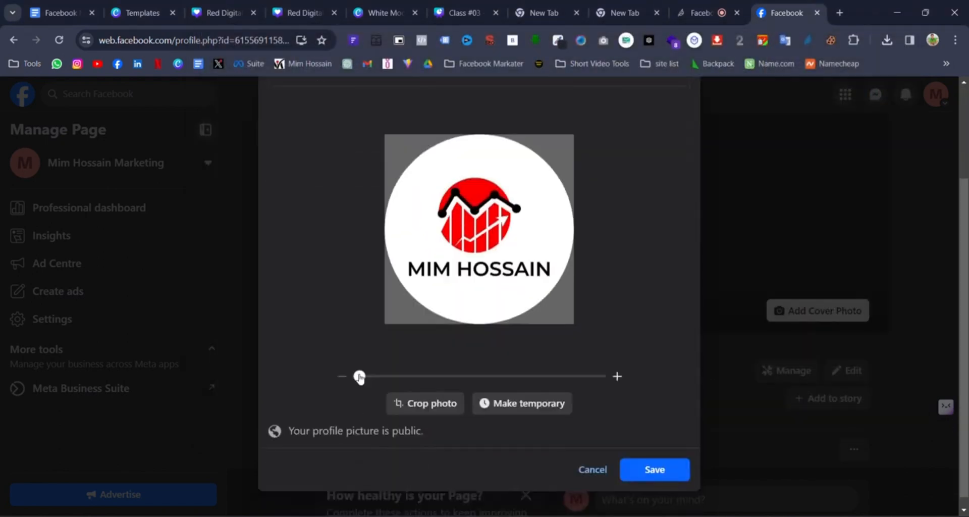
{"action": "left_click_drag", "start_coordinate": [360, 377], "coordinate": [365, 378]}
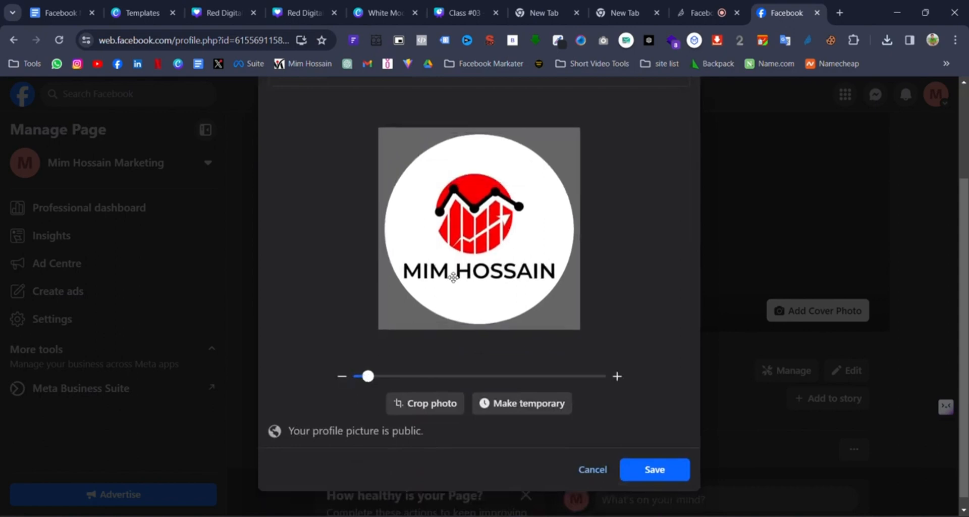
{"action": "left_click_drag", "start_coordinate": [448, 272], "coordinate": [446, 270]}
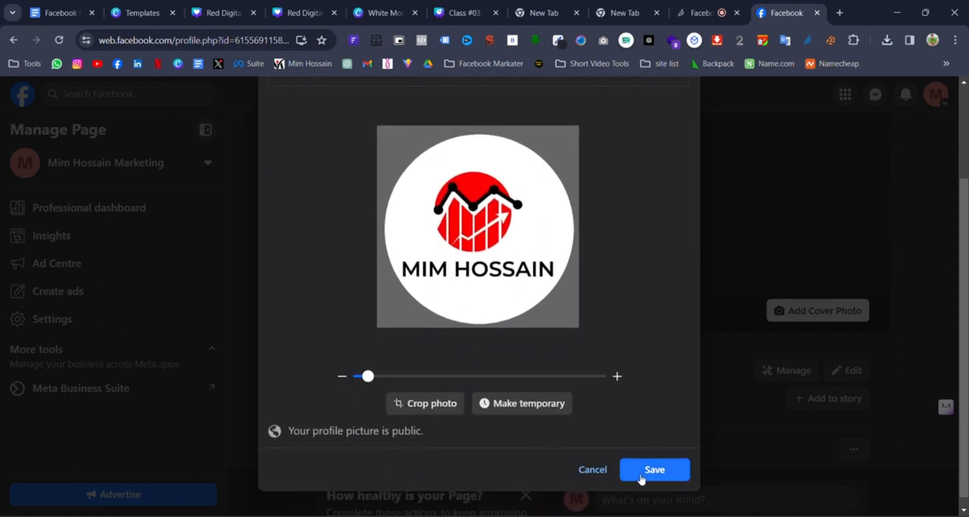
{"action": "left_click", "coordinate": [654, 467]}
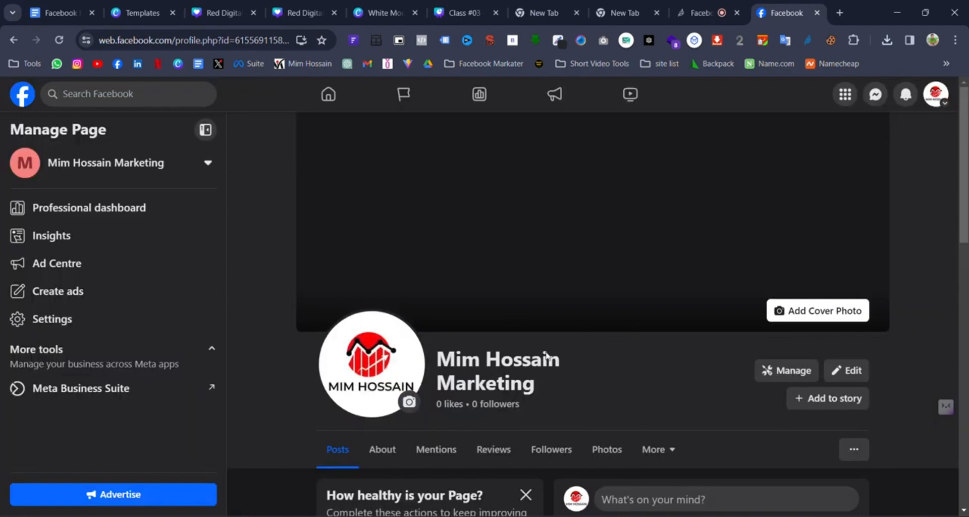
{"action": "left_click", "coordinate": [828, 314]}
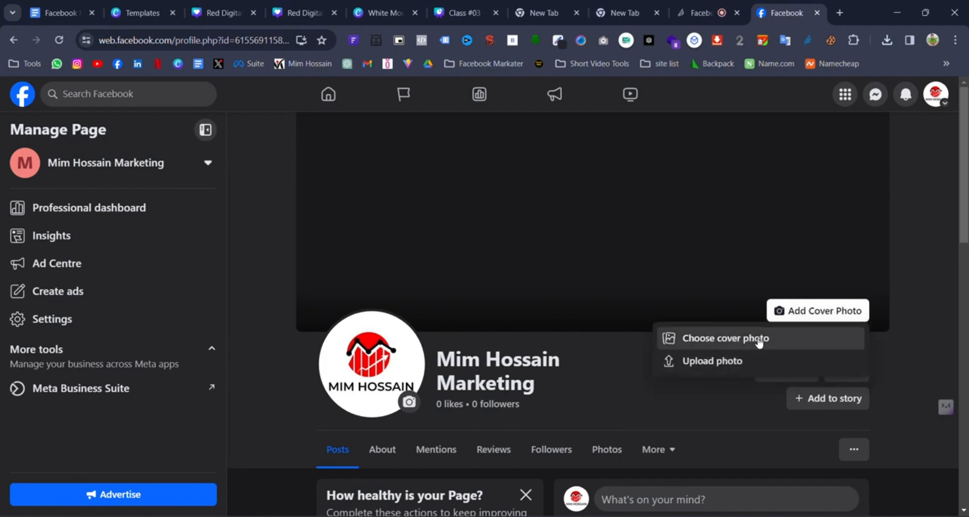
- Upload the Red Digital Marketing Agency Facebook Cover file as the cover photo
{"action": "left_click", "coordinate": [733, 361]}
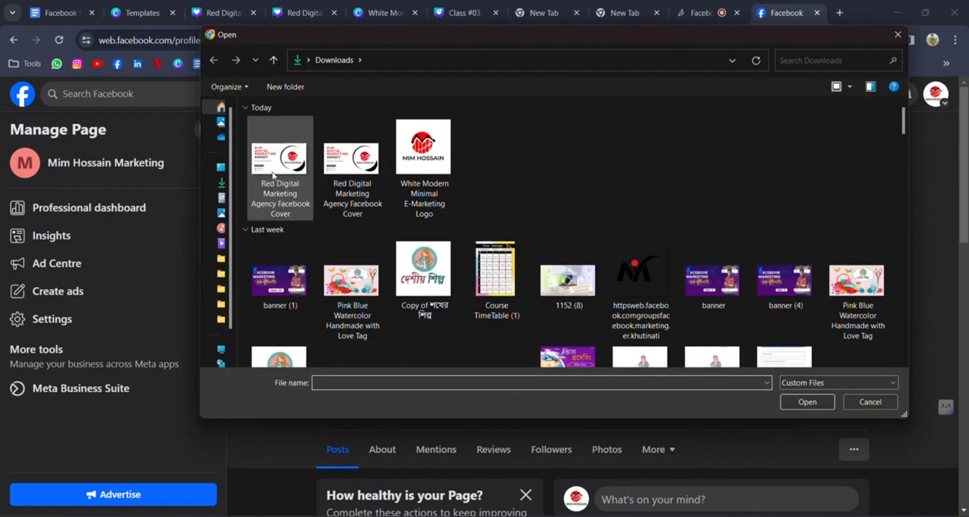
{"action": "left_click", "coordinate": [273, 175]}
{"action": "left_click", "coordinate": [790, 403]}
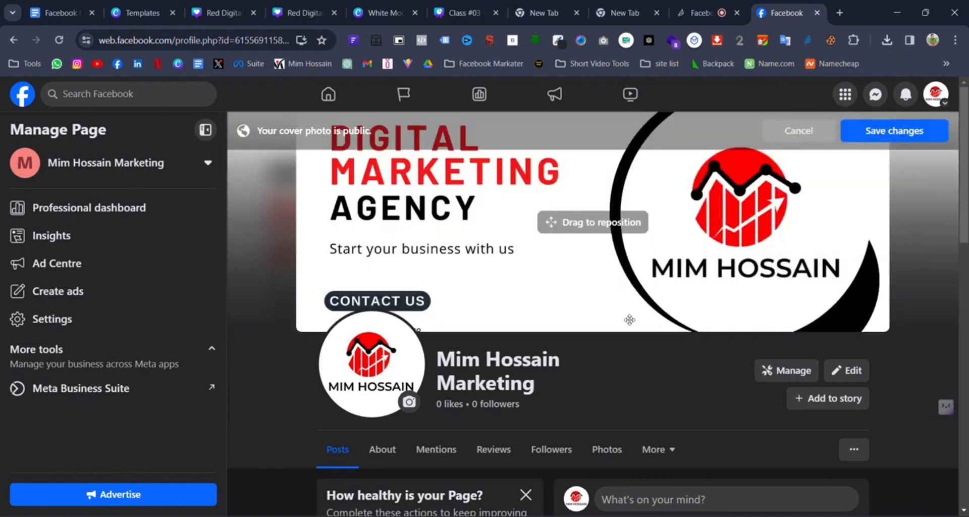
- Reposition the cover so 'WE ARE' is fully visible and save the changes
{"action": "left_click_drag", "start_coordinate": [627, 318], "coordinate": [638, 389]}
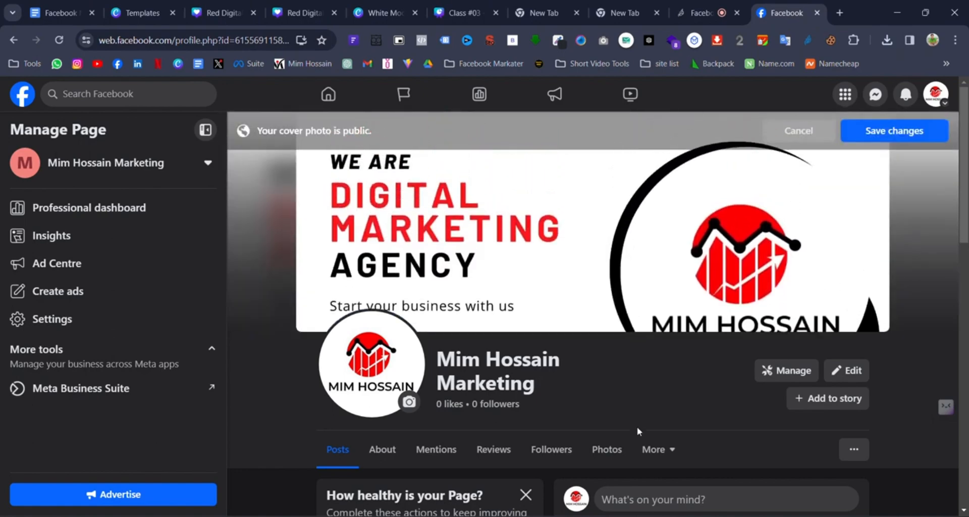
{"action": "left_click_drag", "start_coordinate": [709, 294], "coordinate": [712, 266]}
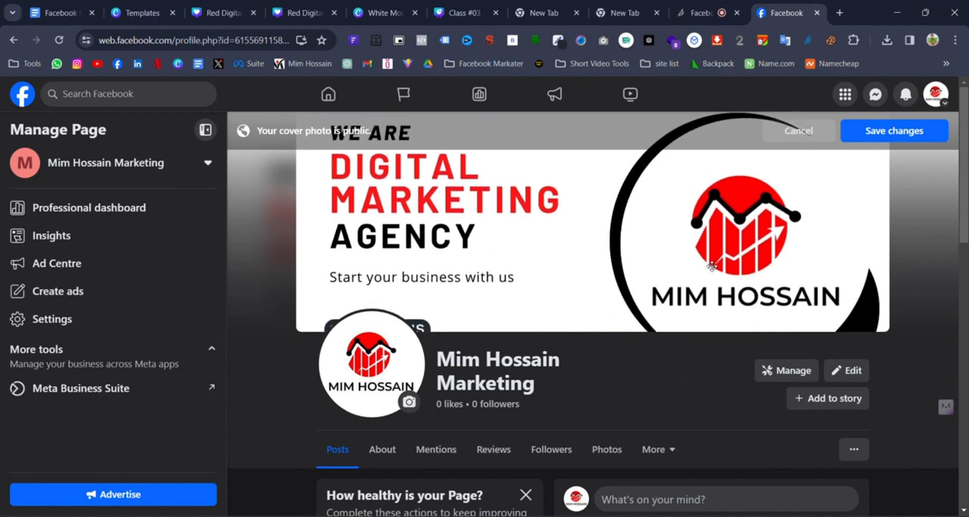
{"action": "left_click_drag", "start_coordinate": [712, 266], "coordinate": [789, 295]}
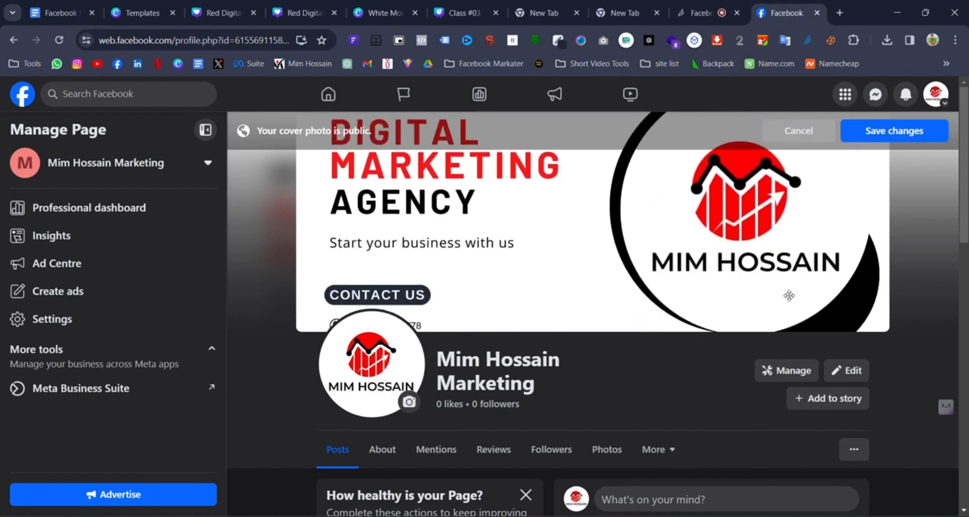
{"action": "mouse_move", "coordinate": [753, 228]}
{"action": "left_mouse_down"}
{"action": "mouse_move", "coordinate": [757, 270]}
{"action": "mouse_move", "coordinate": [749, 243]}
{"action": "left_mouse_up"}
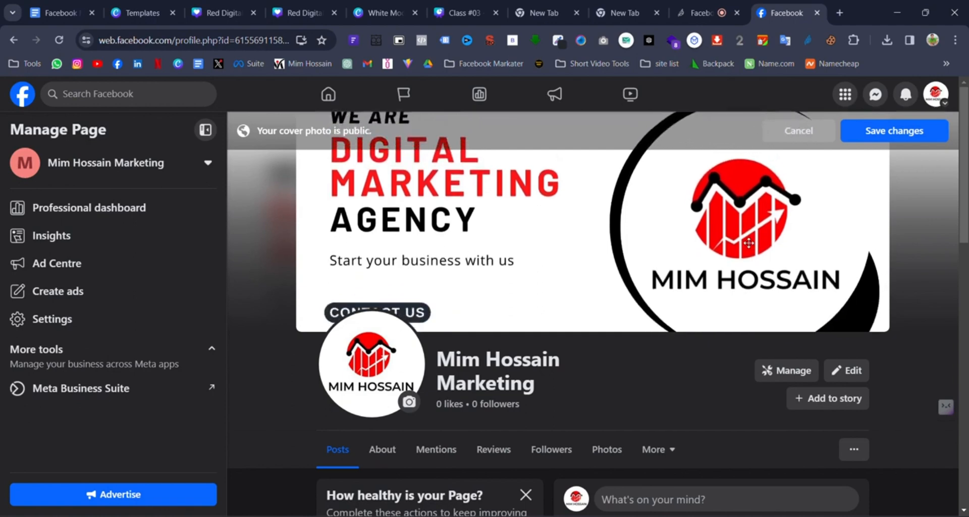
{"action": "left_click", "coordinate": [894, 130]}
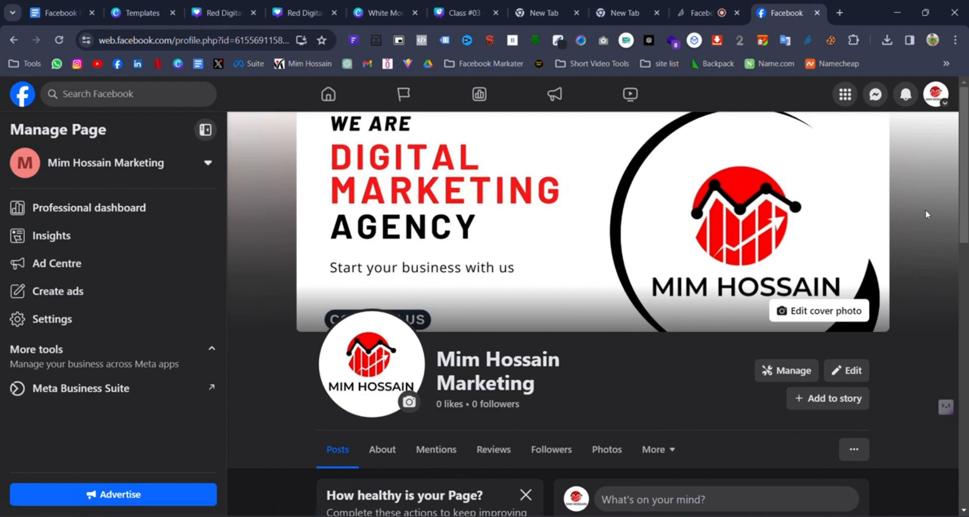
{"action": "scroll", "coordinate": [607, 342], "scroll_direction": "down", "scroll_amount": 1}
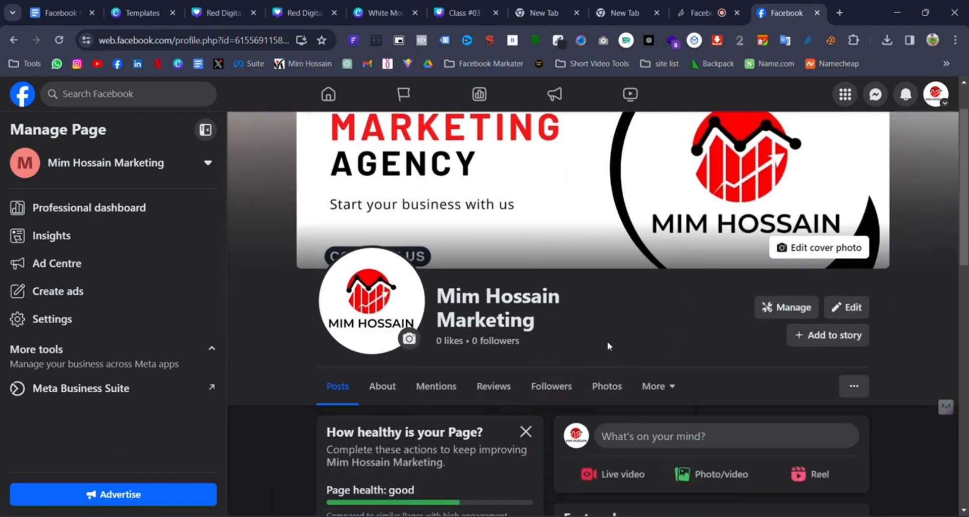
{"action": "scroll", "coordinate": [608, 341], "scroll_direction": "up", "scroll_amount": 1}
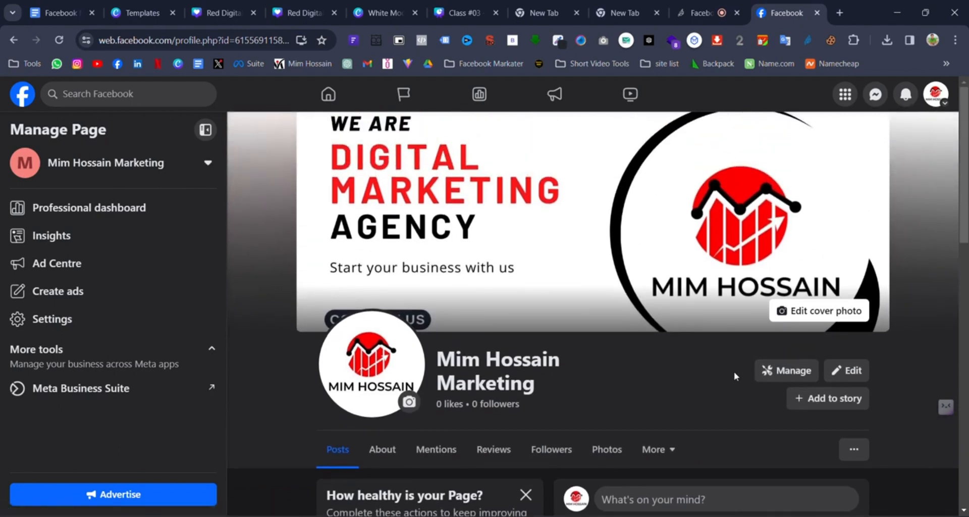
{"action": "scroll", "coordinate": [674, 318], "scroll_direction": "down", "scroll_amount": 2}
{"action": "scroll", "coordinate": [674, 323], "scroll_direction": "down", "scroll_amount": 2}
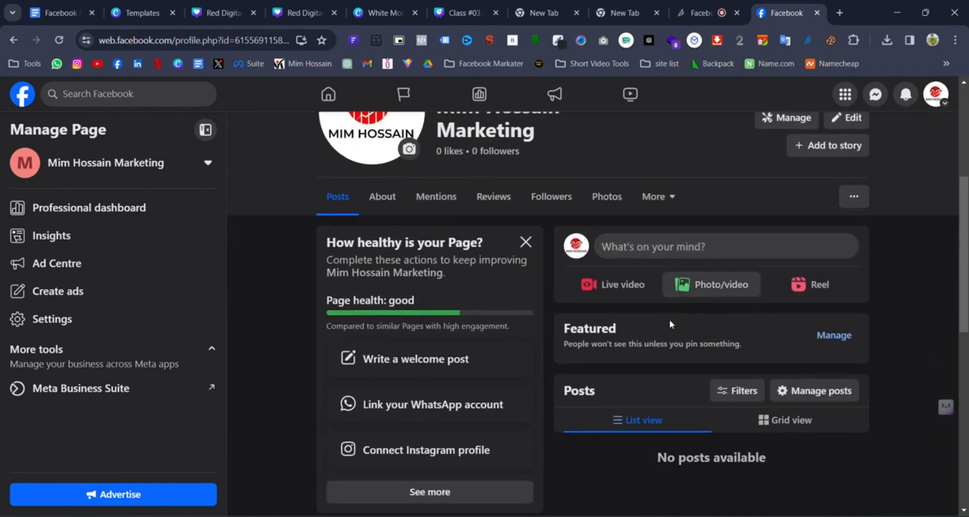
{"action": "scroll", "coordinate": [664, 317], "scroll_direction": "down", "scroll_amount": 3}
{"action": "scroll", "coordinate": [648, 306], "scroll_direction": "up", "scroll_amount": 5}
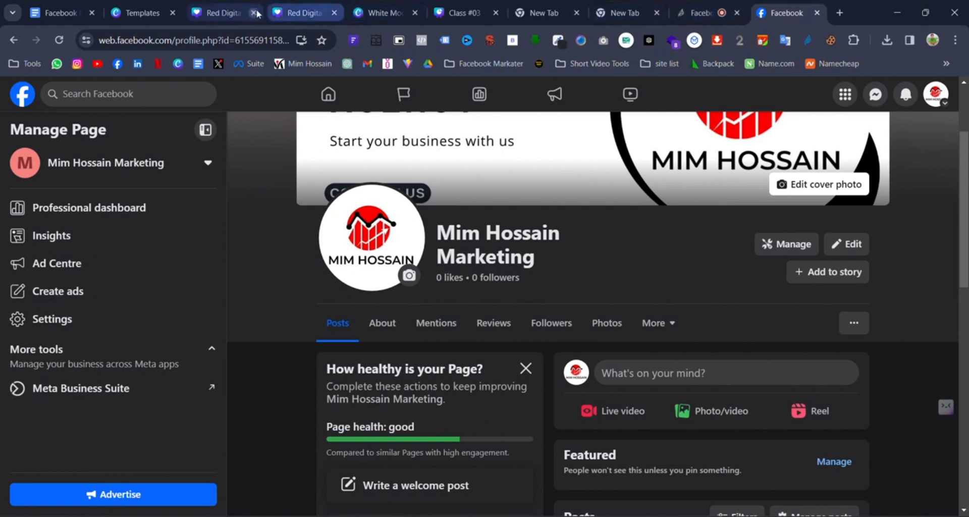
{"action": "scroll", "coordinate": [626, 297], "scroll_direction": "up", "scroll_amount": 3}
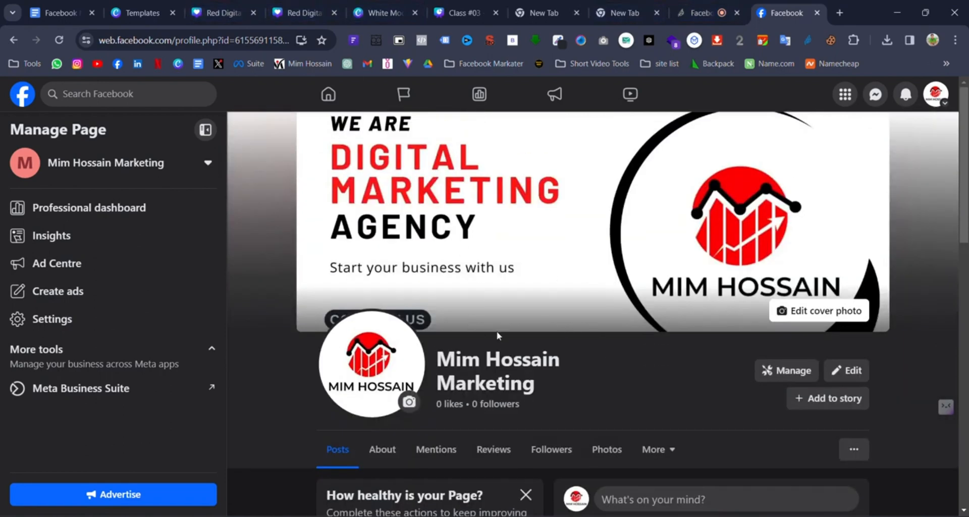
{"action": "scroll", "coordinate": [571, 370], "scroll_direction": "down", "scroll_amount": 5}
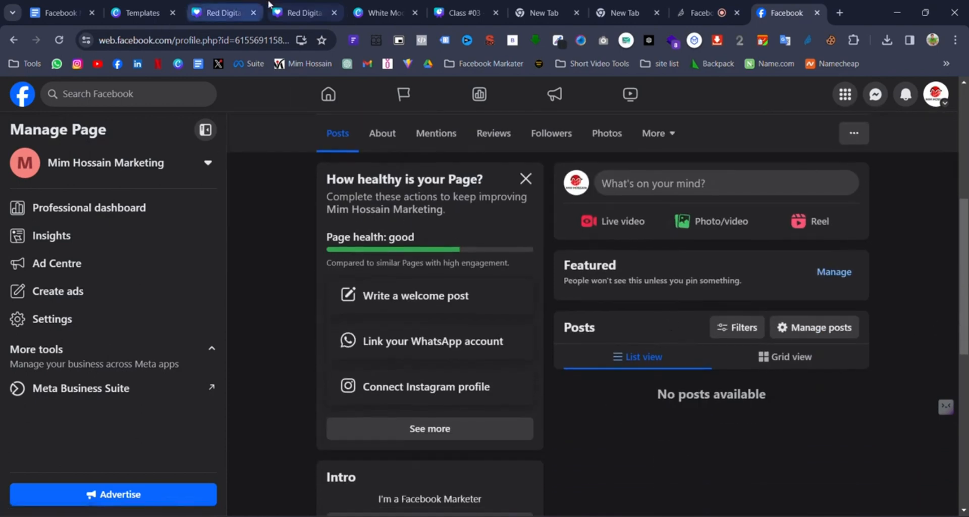
- Close the Red Digital cover and White Modern logo design tabs, returning to slide 5 of Class #03
{"action": "left_click", "coordinate": [379, 12]}
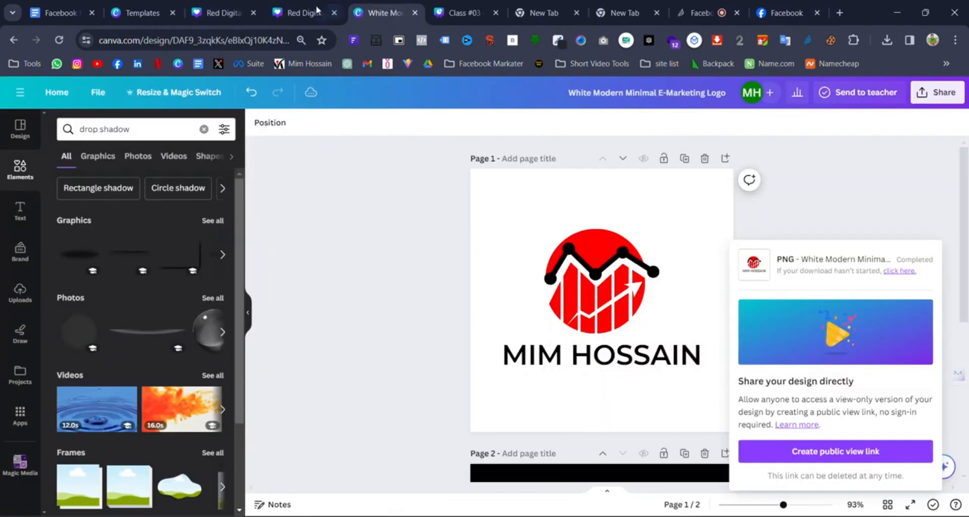
{"action": "left_click", "coordinate": [248, 15]}
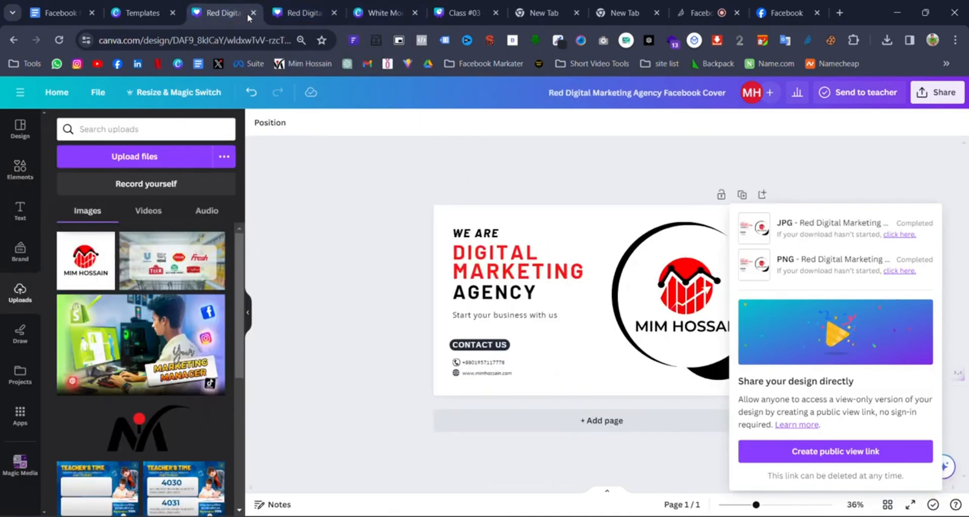
{"action": "left_click", "coordinate": [253, 13]}
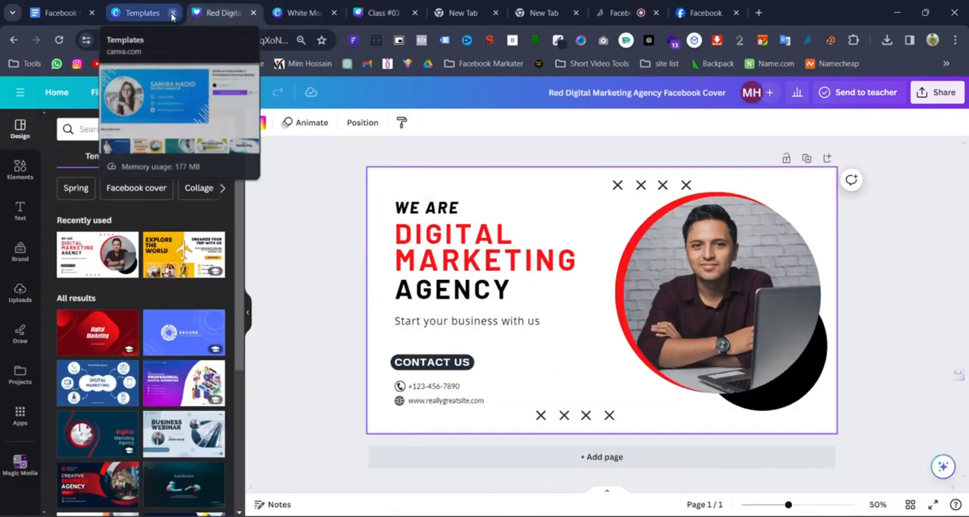
{"action": "left_click", "coordinate": [253, 14]}
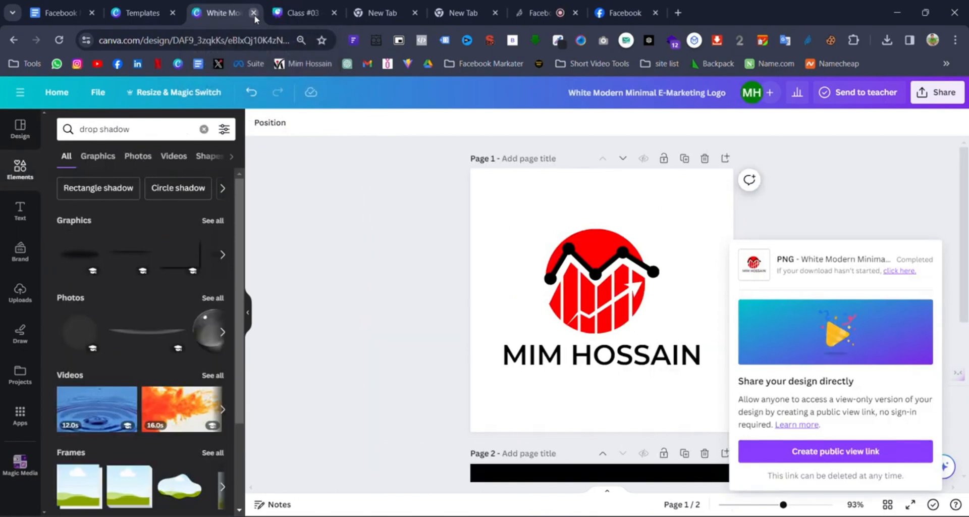
{"action": "left_click", "coordinate": [253, 13]}
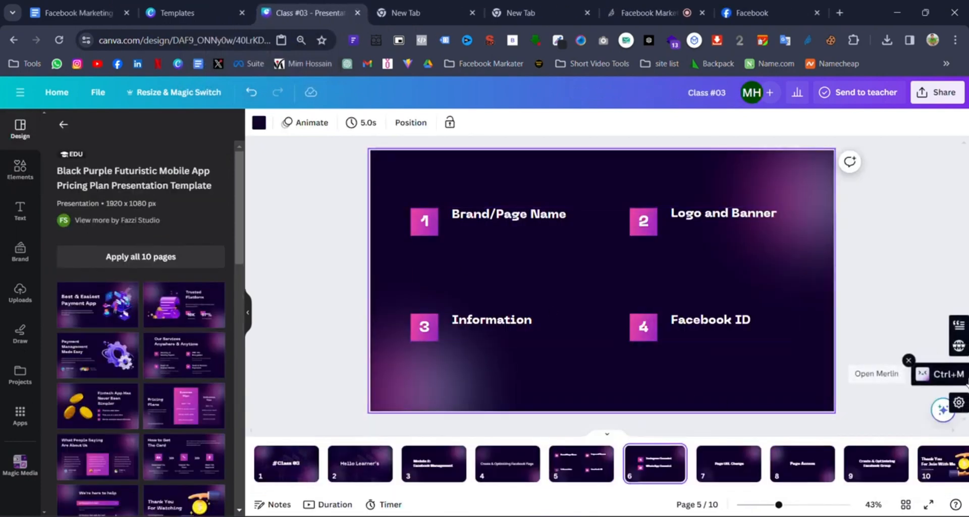
{"action": "key", "text": "Up"}
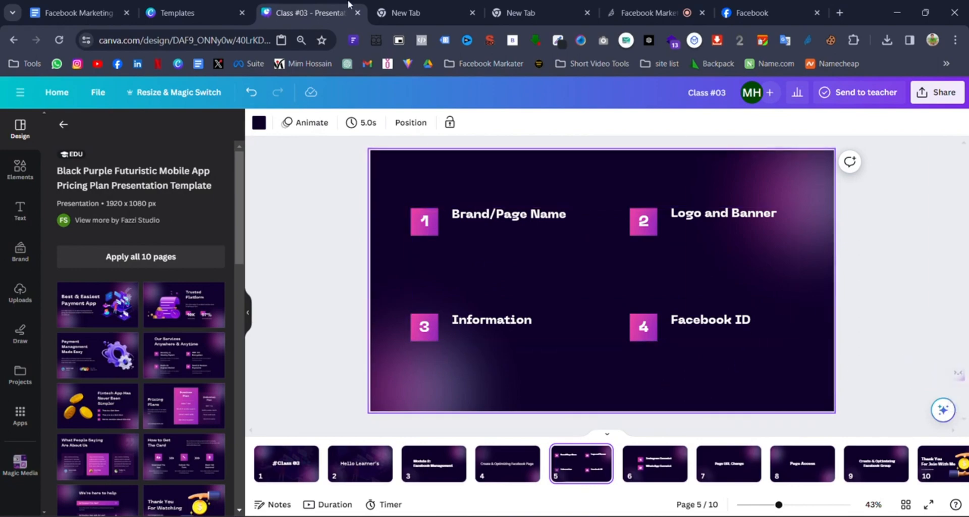
- Back on the Facebook page, open Edit details for the page's Intro
{"action": "left_click", "coordinate": [752, 12]}
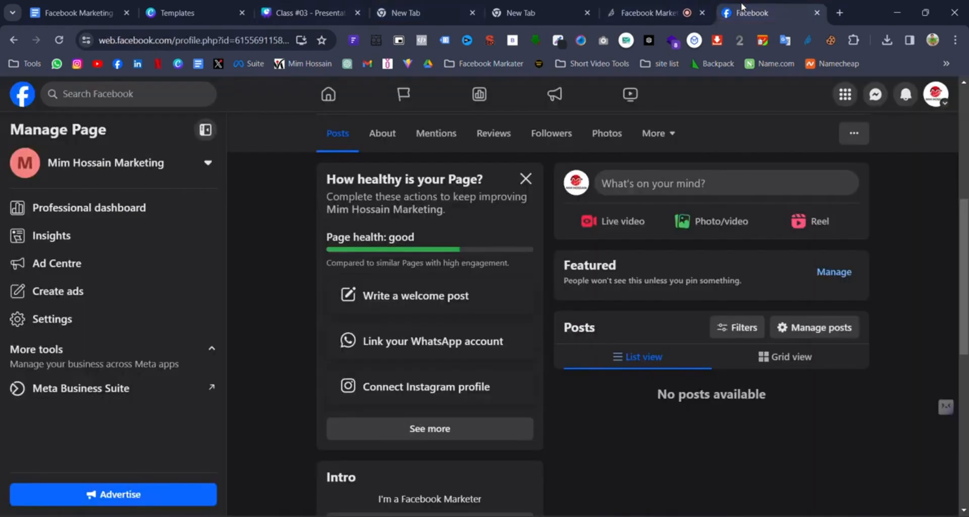
{"action": "scroll", "coordinate": [654, 305], "scroll_direction": "up", "scroll_amount": 5}
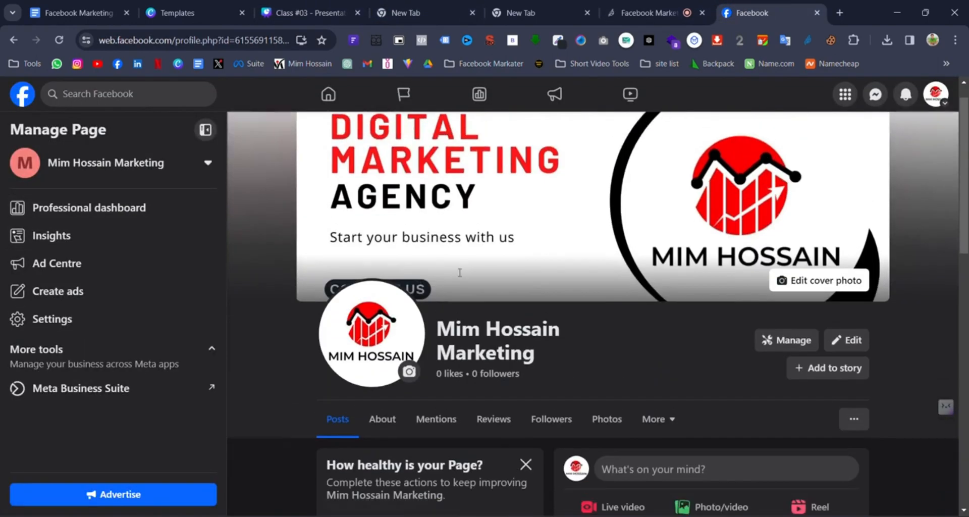
{"action": "scroll", "coordinate": [654, 305], "scroll_direction": "down", "scroll_amount": 6}
{"action": "scroll", "coordinate": [522, 385], "scroll_direction": "down", "scroll_amount": 5}
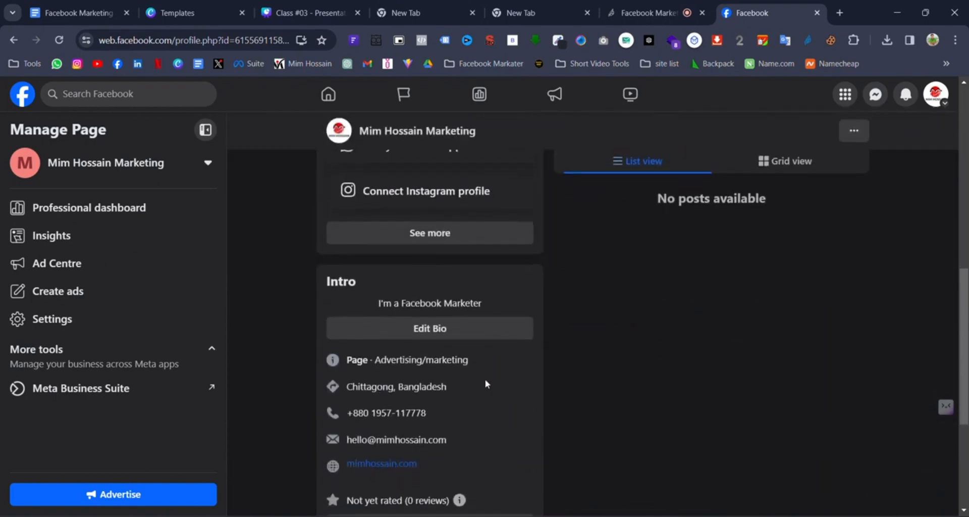
{"action": "scroll", "coordinate": [497, 203], "scroll_direction": "down", "scroll_amount": 1}
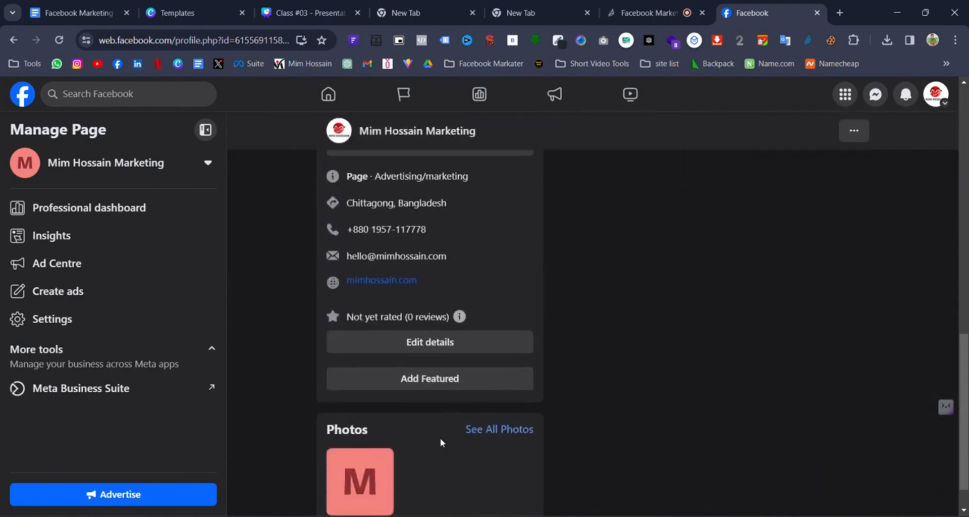
{"action": "left_click", "coordinate": [453, 345]}
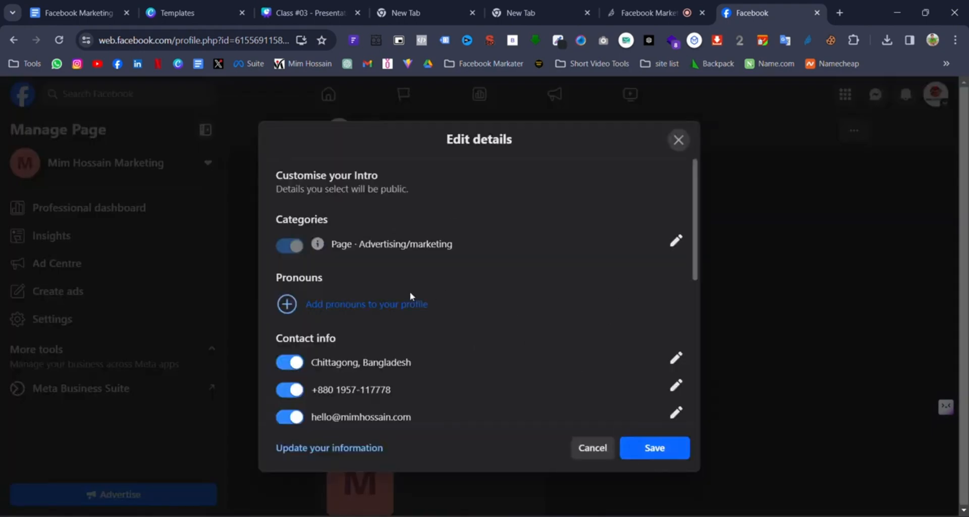
- Scroll to Contact info and open the page's address for editing
{"action": "scroll", "coordinate": [409, 292], "scroll_direction": "down", "scroll_amount": 3}
{"action": "scroll", "coordinate": [530, 313], "scroll_direction": "down", "scroll_amount": 4}
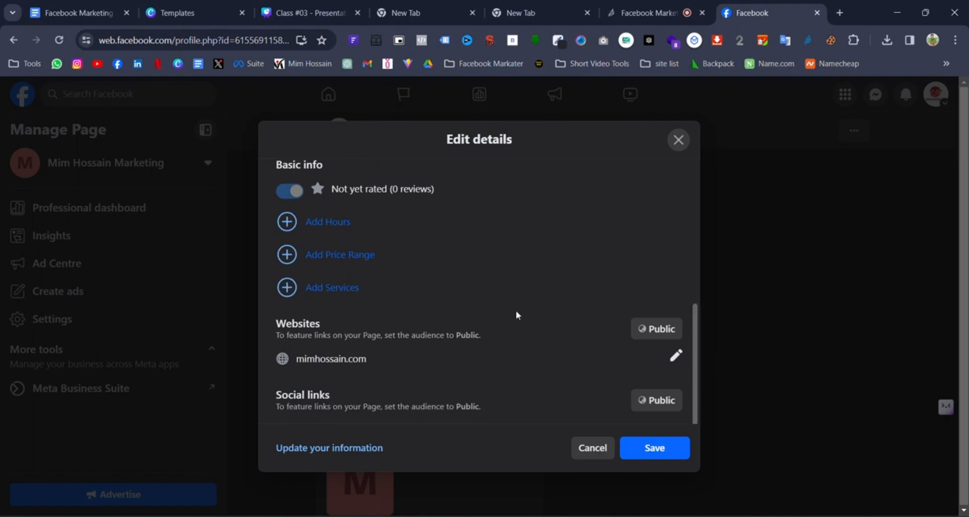
{"action": "scroll", "coordinate": [341, 353], "scroll_direction": "up", "scroll_amount": 7}
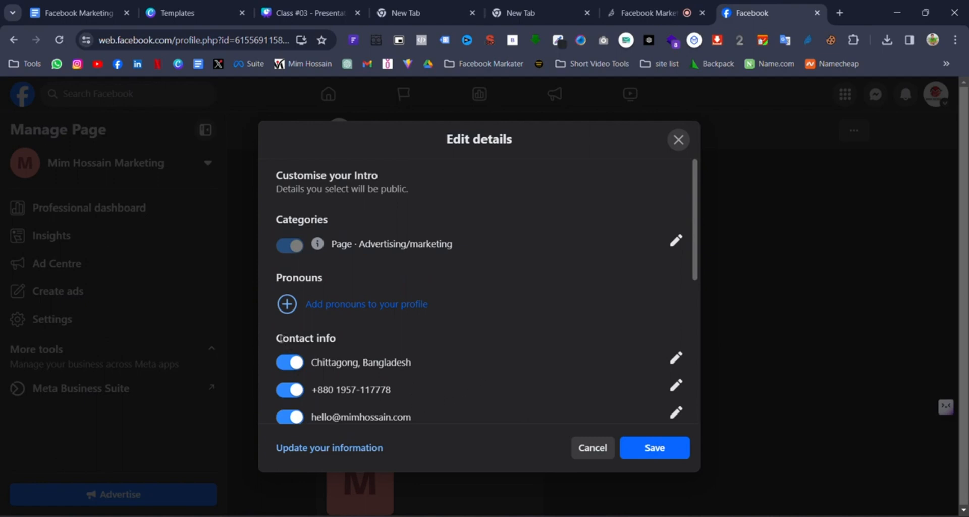
{"action": "left_click_drag", "start_coordinate": [280, 338], "coordinate": [374, 341]}
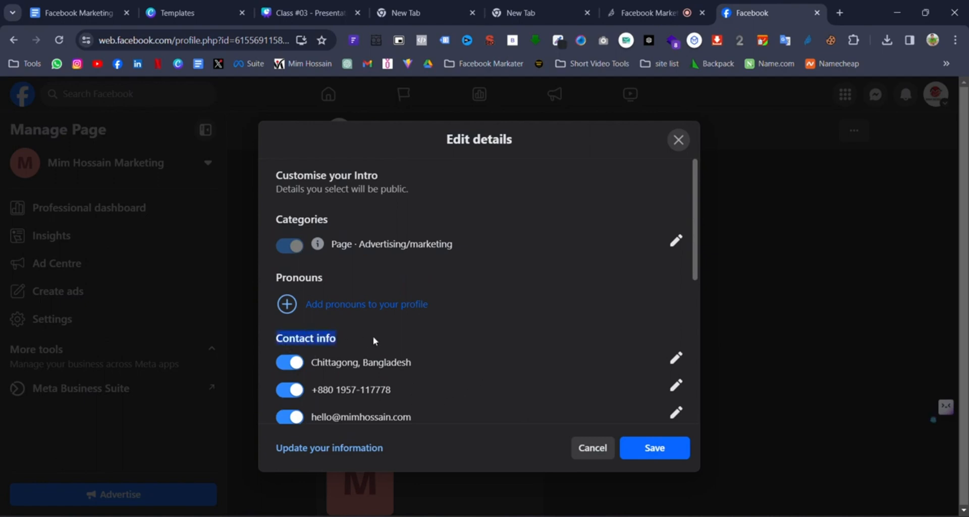
{"action": "left_click", "coordinate": [675, 360]}
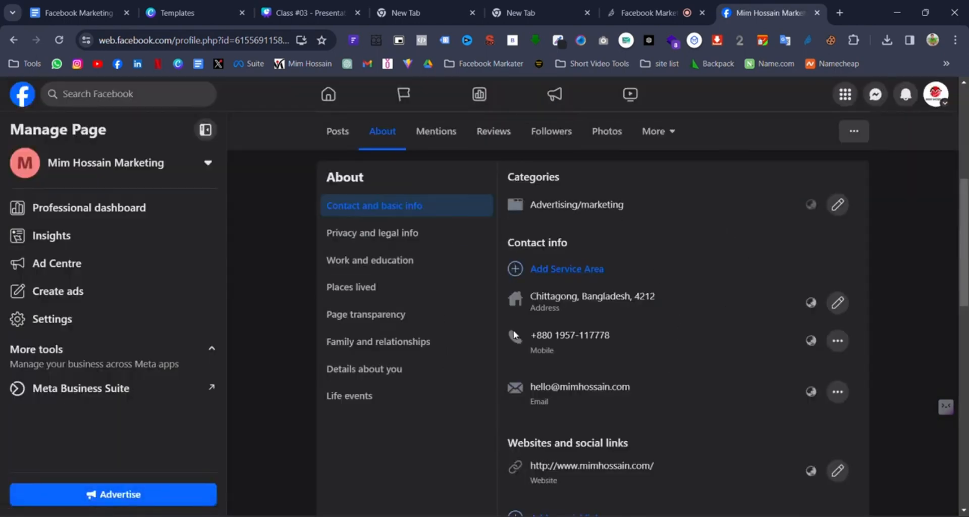
- Begin adding an Instagram social link, then cancel the unfinished form so only the website remains
{"action": "scroll", "coordinate": [774, 313], "scroll_direction": "down", "scroll_amount": 1}
{"action": "scroll", "coordinate": [722, 316], "scroll_direction": "up", "scroll_amount": 3}
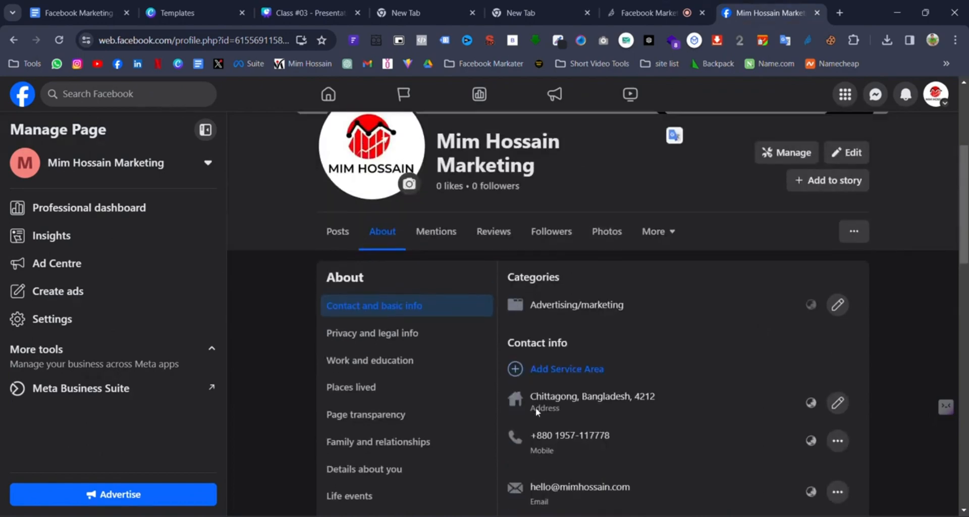
{"action": "scroll", "coordinate": [738, 307], "scroll_direction": "down", "scroll_amount": 2}
{"action": "scroll", "coordinate": [734, 319], "scroll_direction": "down", "scroll_amount": 1}
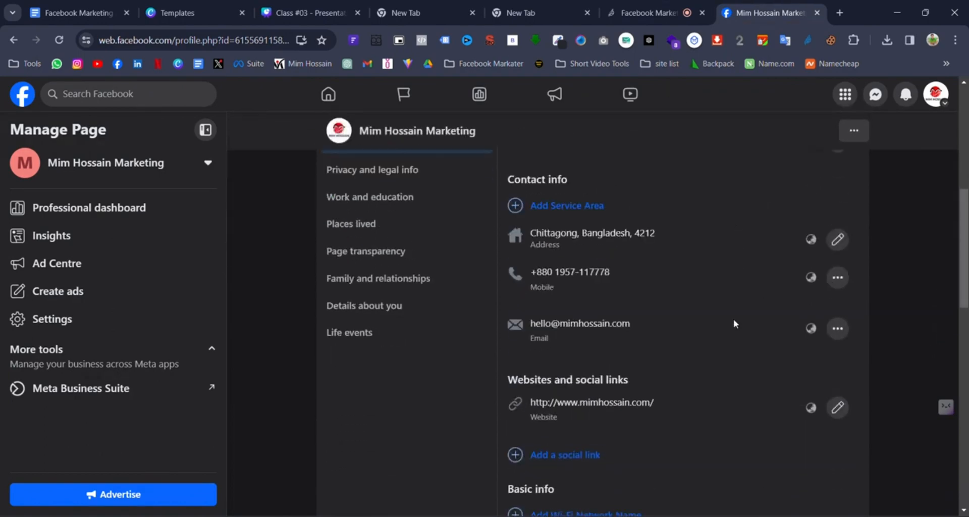
{"action": "scroll", "coordinate": [617, 427], "scroll_direction": "down", "scroll_amount": 2}
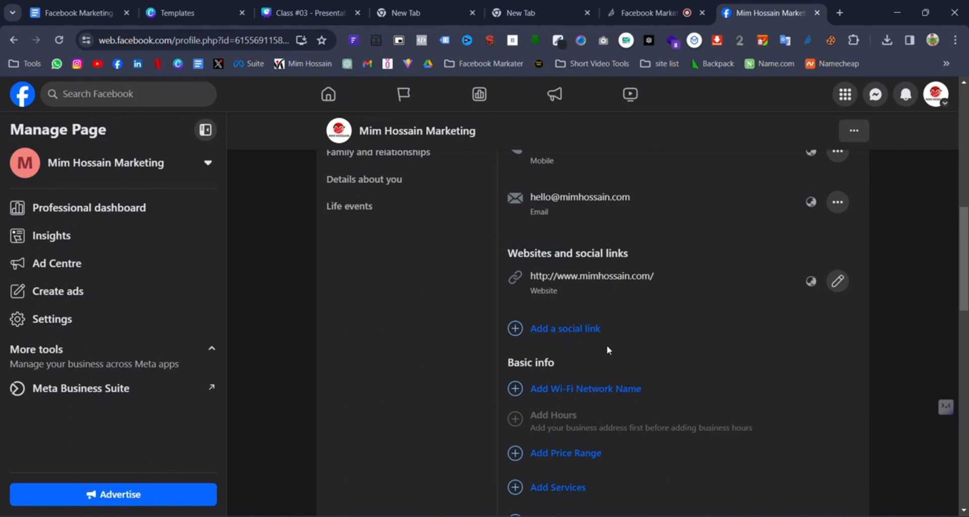
{"action": "left_click", "coordinate": [585, 329]}
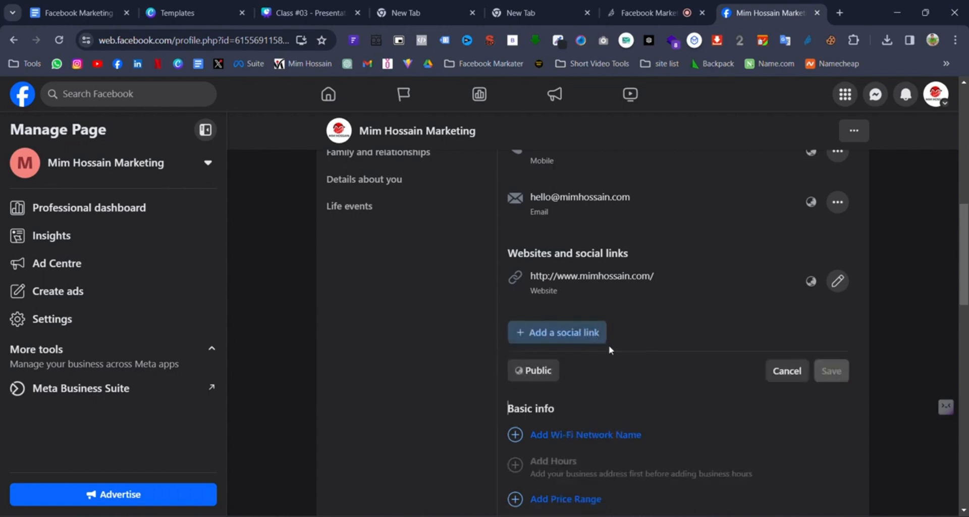
{"action": "left_click", "coordinate": [580, 338]}
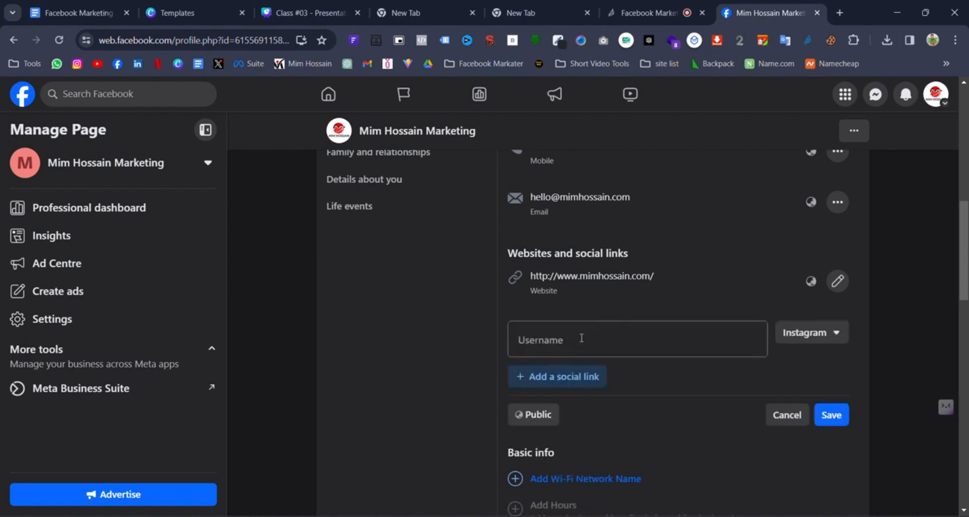
{"action": "left_click", "coordinate": [836, 334]}
{"action": "scroll", "coordinate": [799, 427], "scroll_direction": "down", "scroll_amount": 2}
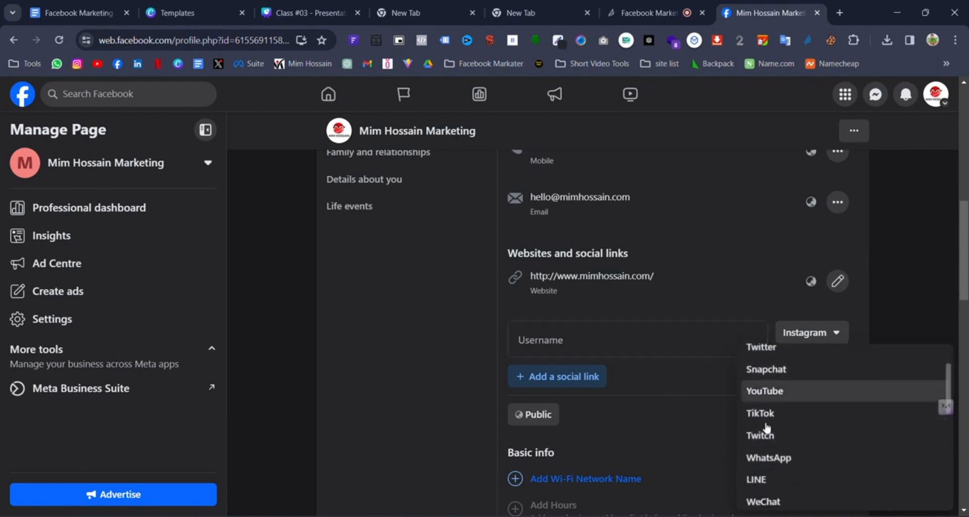
{"action": "left_click", "coordinate": [665, 395]}
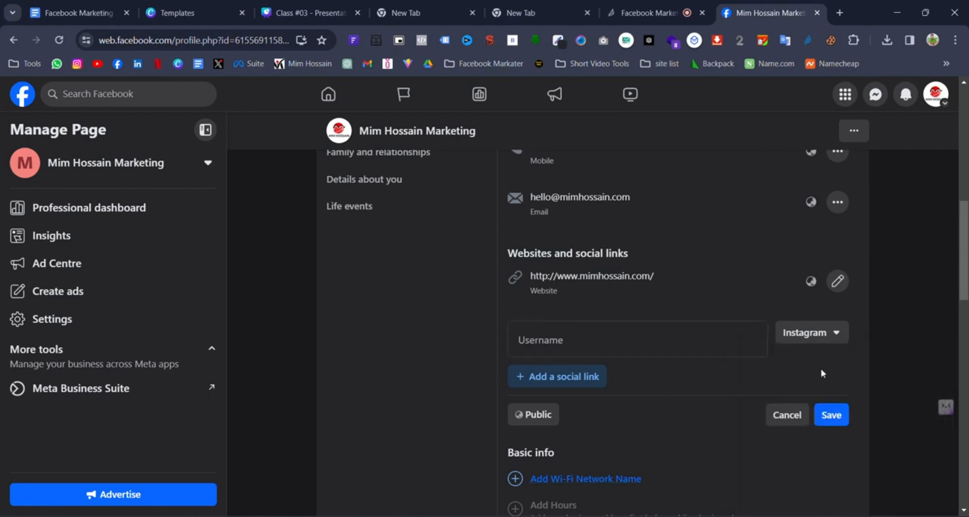
{"action": "left_click", "coordinate": [785, 412]}
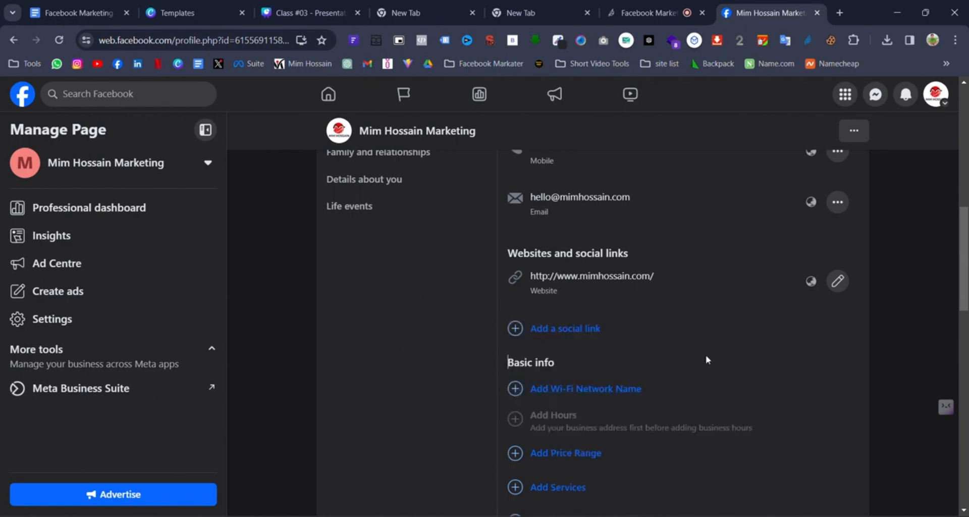
- Replace the page address with 'Muradpur, Chittagong' and save it
{"action": "scroll", "coordinate": [722, 345], "scroll_direction": "up", "scroll_amount": 6}
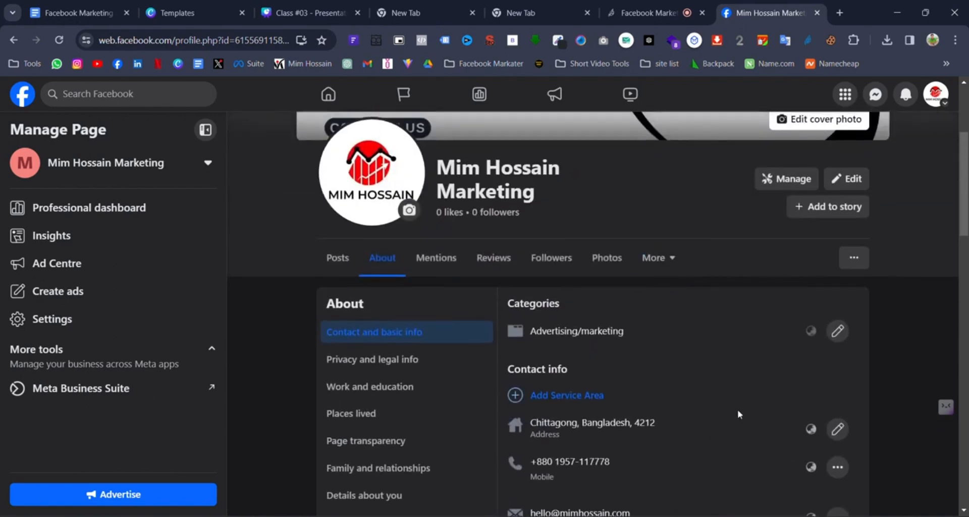
{"action": "scroll", "coordinate": [738, 414], "scroll_direction": "down", "scroll_amount": 1}
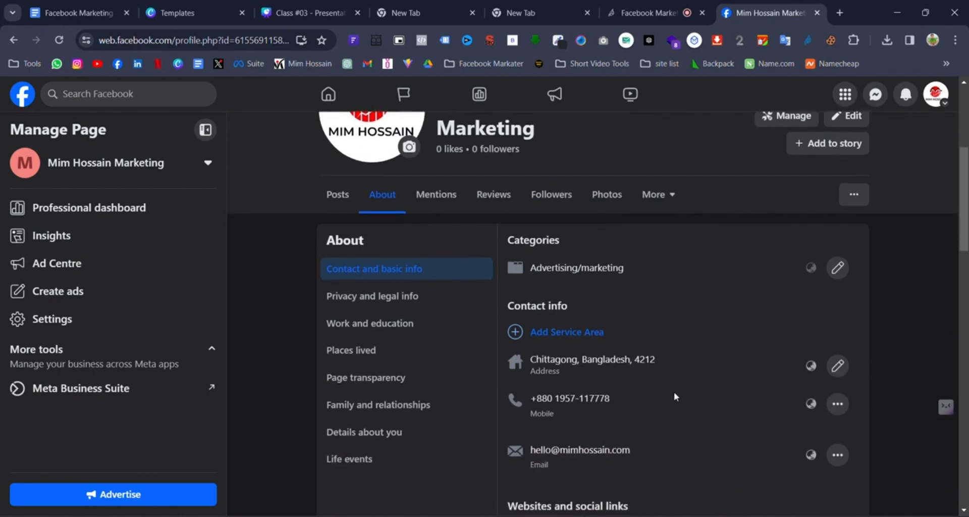
{"action": "left_click", "coordinate": [837, 366]}
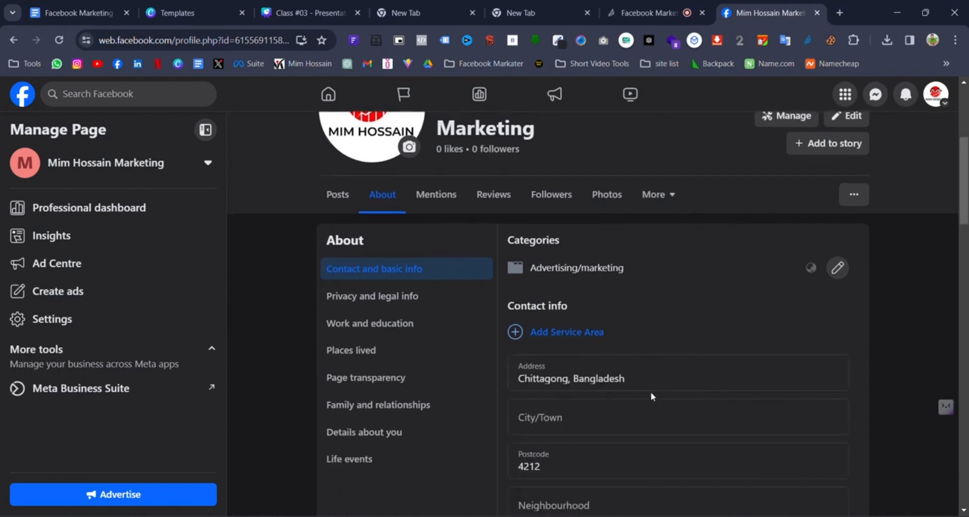
{"action": "left_click_drag", "start_coordinate": [651, 388], "coordinate": [502, 389]}
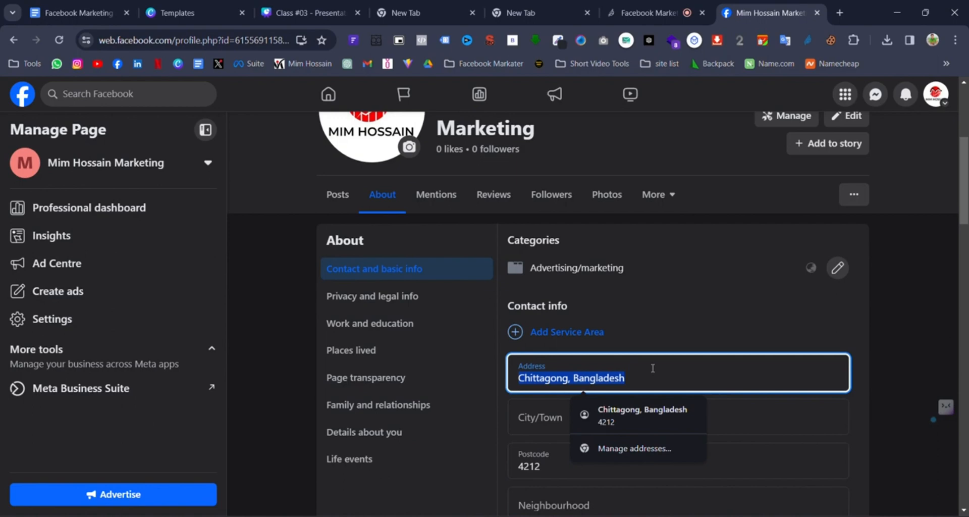
{"action": "type", "text": "mura="}
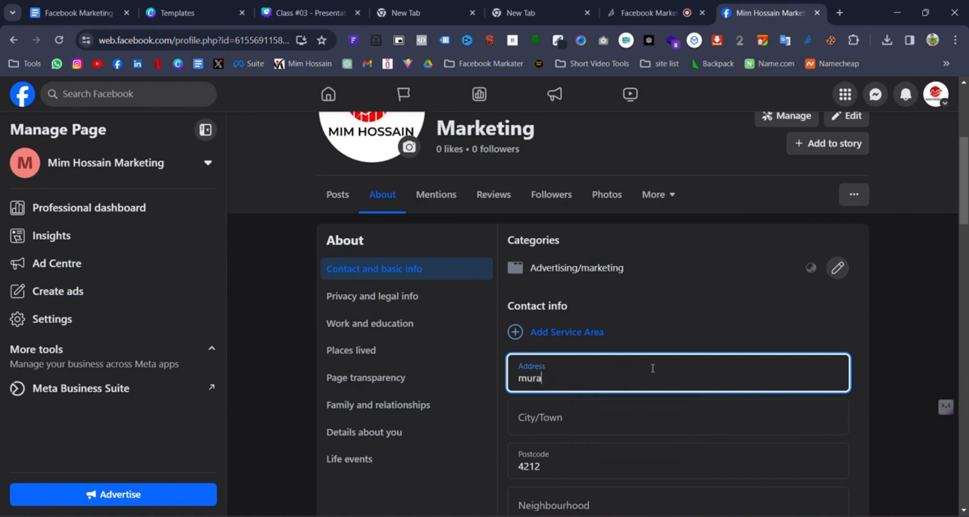
{"action": "key", "text": "BackSpace"}
{"action": "key", "text": "BackSpace"}
{"action": "key", "text": "BackSpace"}
{"action": "key", "text": "BackSpace"}
{"action": "type", "text": "Muradpur, Chittagong"}
{"action": "scroll", "coordinate": [767, 346], "scroll_direction": "down", "scroll_amount": 3}
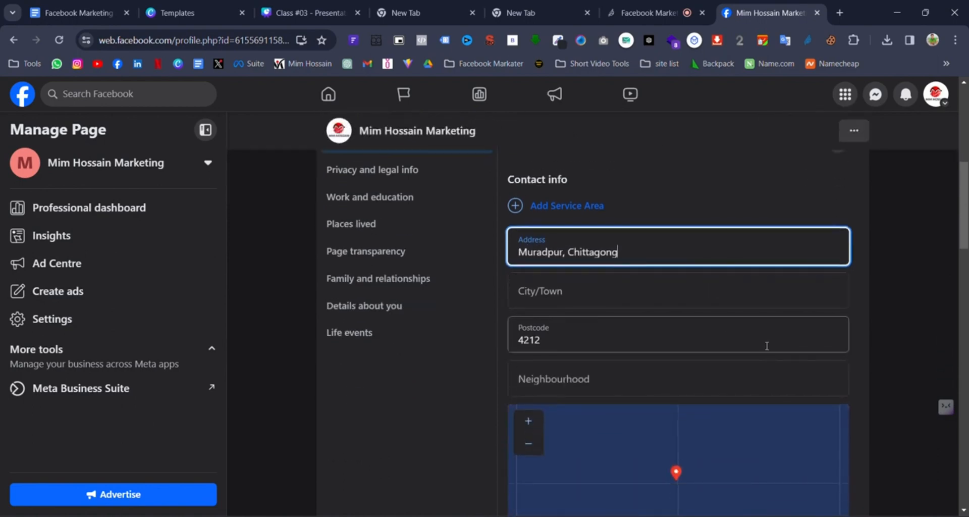
{"action": "scroll", "coordinate": [765, 329], "scroll_direction": "down", "scroll_amount": 3}
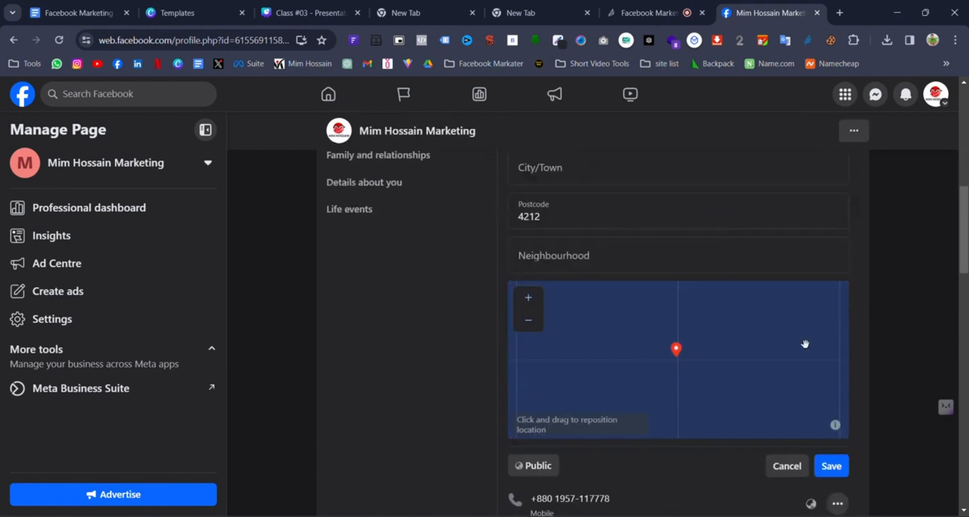
{"action": "left_click", "coordinate": [831, 462]}
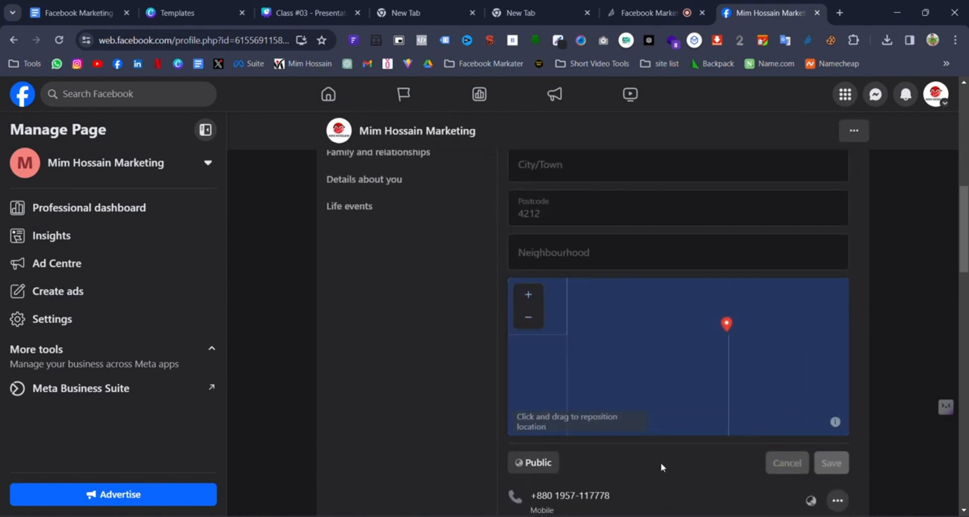
{"action": "scroll", "coordinate": [656, 283], "scroll_direction": "up", "scroll_amount": 3}
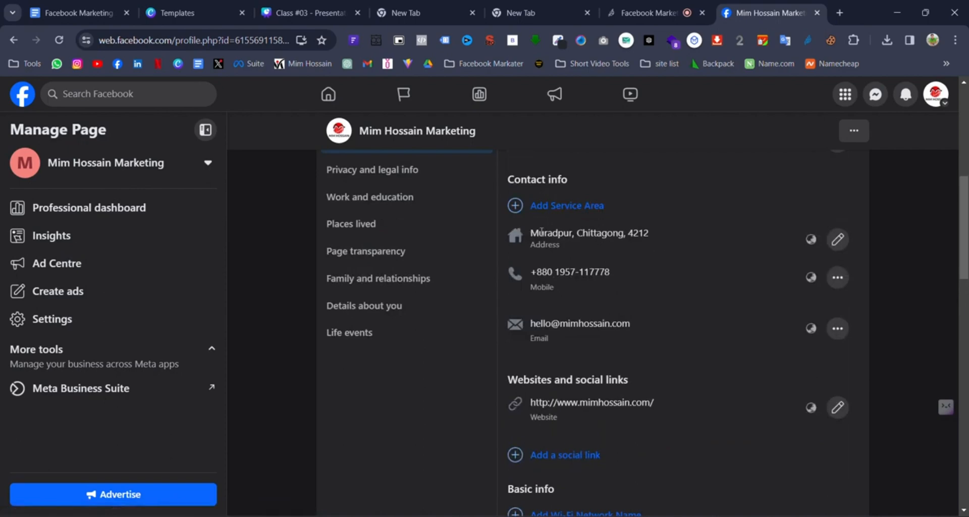
{"action": "left_click_drag", "start_coordinate": [530, 233], "coordinate": [608, 233]}
{"action": "scroll", "coordinate": [688, 276], "scroll_direction": "up", "scroll_amount": 1}
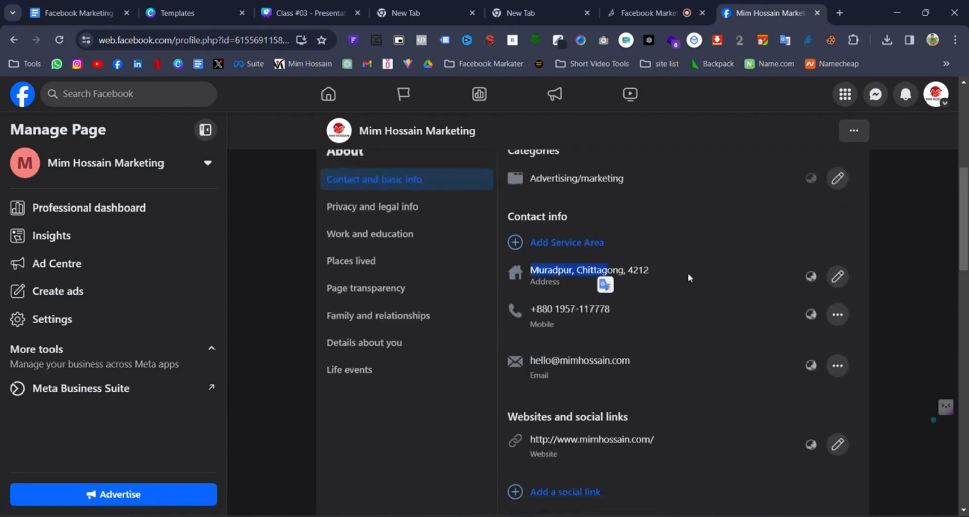
{"action": "scroll", "coordinate": [689, 278], "scroll_direction": "down", "scroll_amount": 4}
{"action": "scroll", "coordinate": [683, 301], "scroll_direction": "up", "scroll_amount": 4}
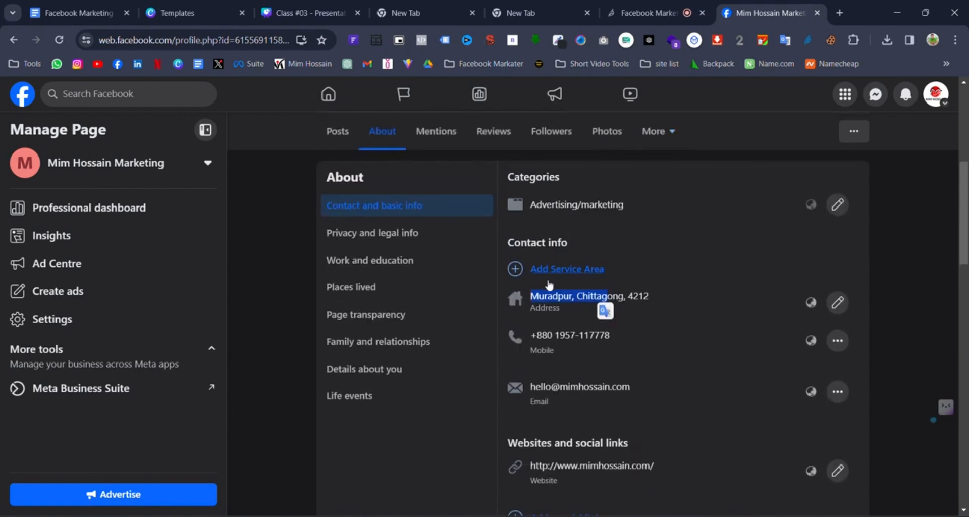
{"action": "left_click", "coordinate": [581, 271]}
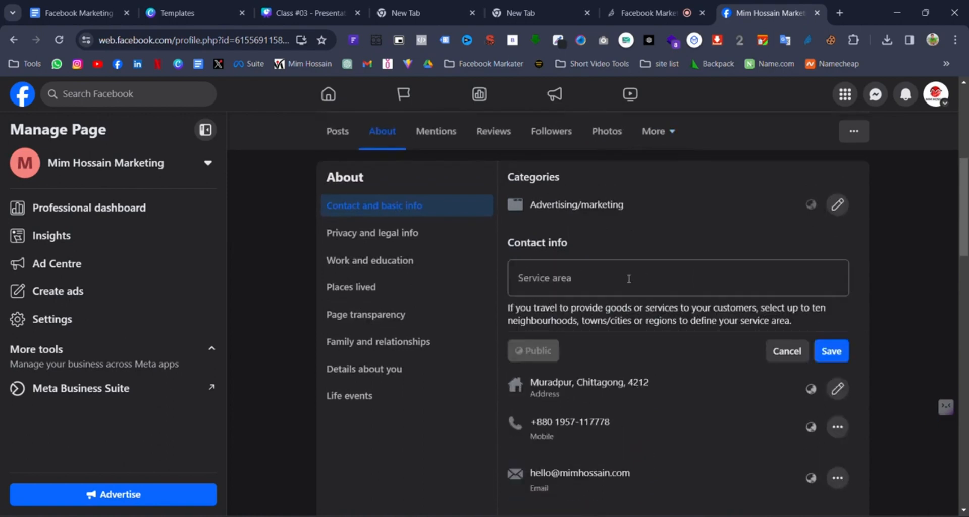
{"action": "left_click", "coordinate": [667, 272]}
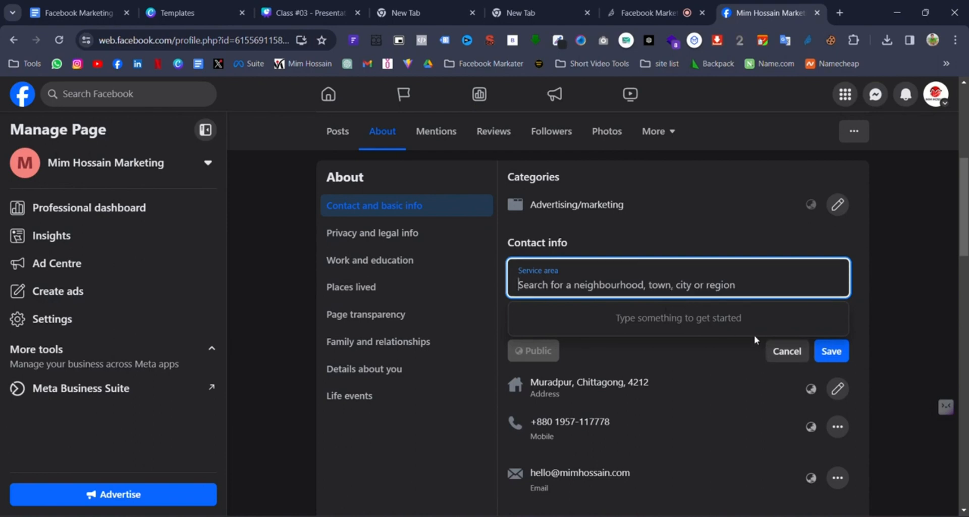
{"action": "left_click", "coordinate": [779, 353]}
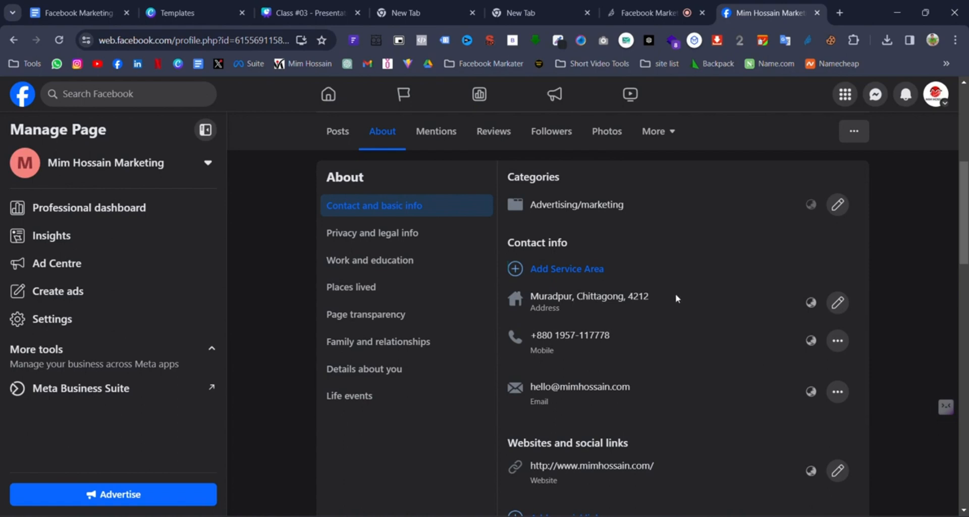
{"action": "scroll", "coordinate": [670, 288], "scroll_direction": "down", "scroll_amount": 10}
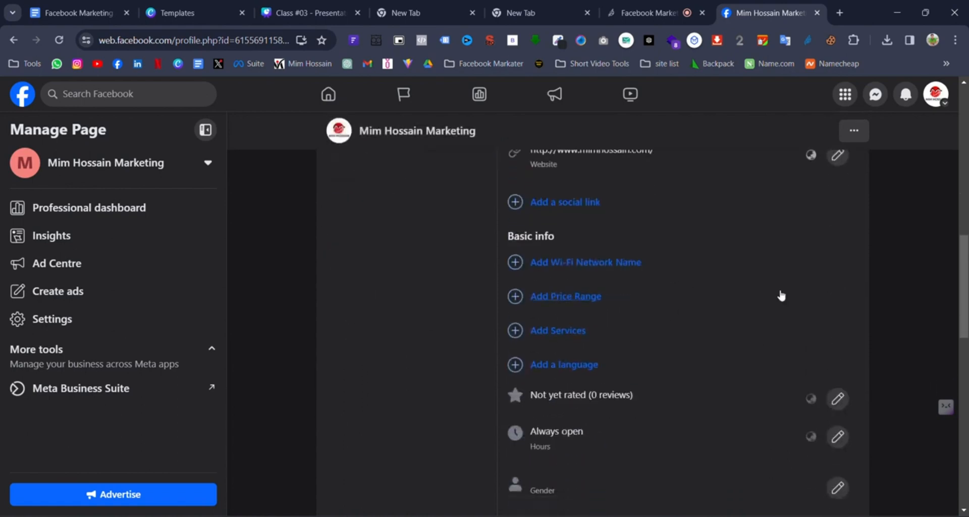
- Scroll down to Basic info and raise the screen brightness from Windows quick settings
{"action": "scroll", "coordinate": [693, 341], "scroll_direction": "down", "scroll_amount": 2}
{"action": "scroll", "coordinate": [749, 352], "scroll_direction": "up", "scroll_amount": 12}
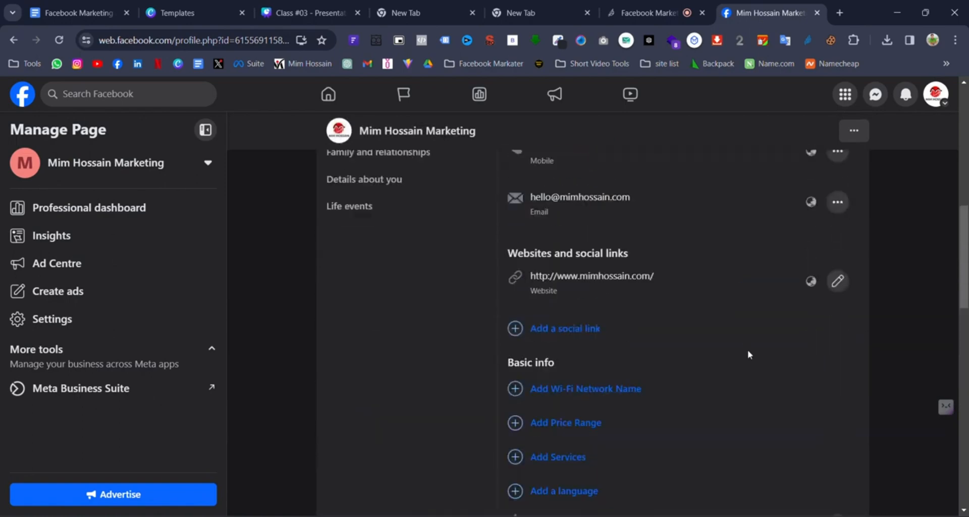
{"action": "scroll", "coordinate": [747, 349], "scroll_direction": "down", "scroll_amount": 5}
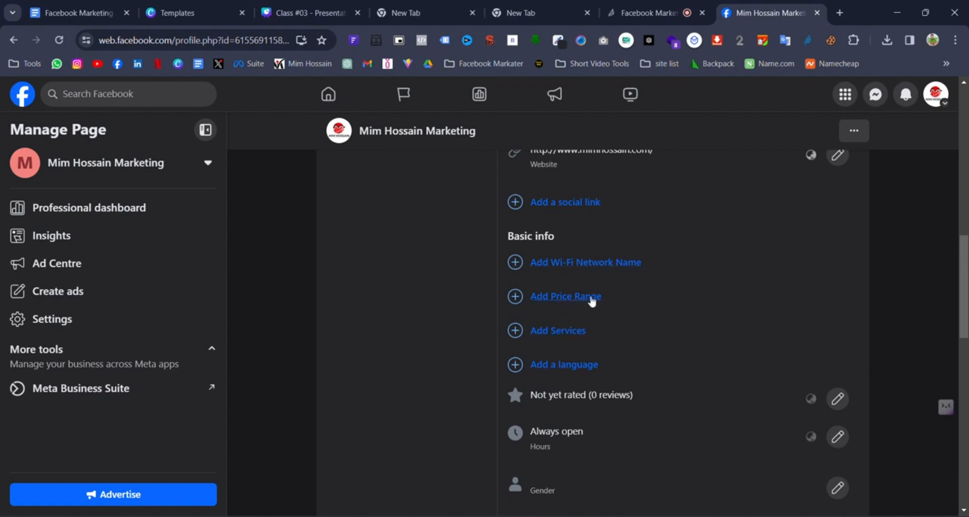
{"action": "key", "text": "super+a"}
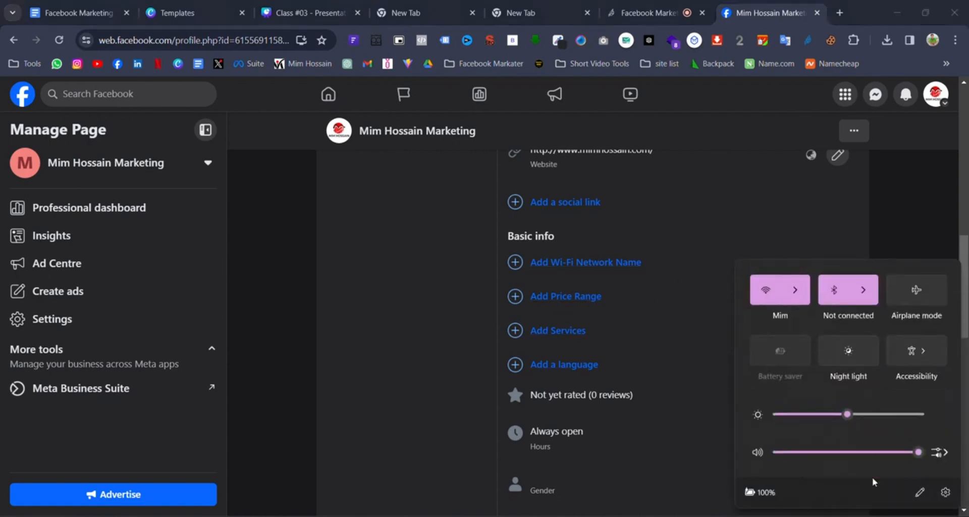
{"action": "left_click_drag", "start_coordinate": [848, 414], "coordinate": [878, 414]}
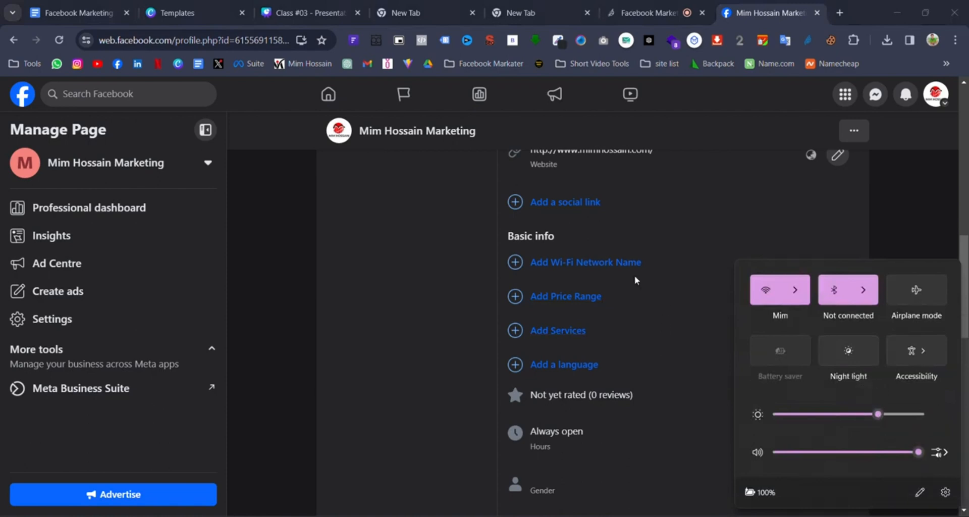
- Open the price range options and leave it set to Unspecified
{"action": "left_click", "coordinate": [589, 299]}
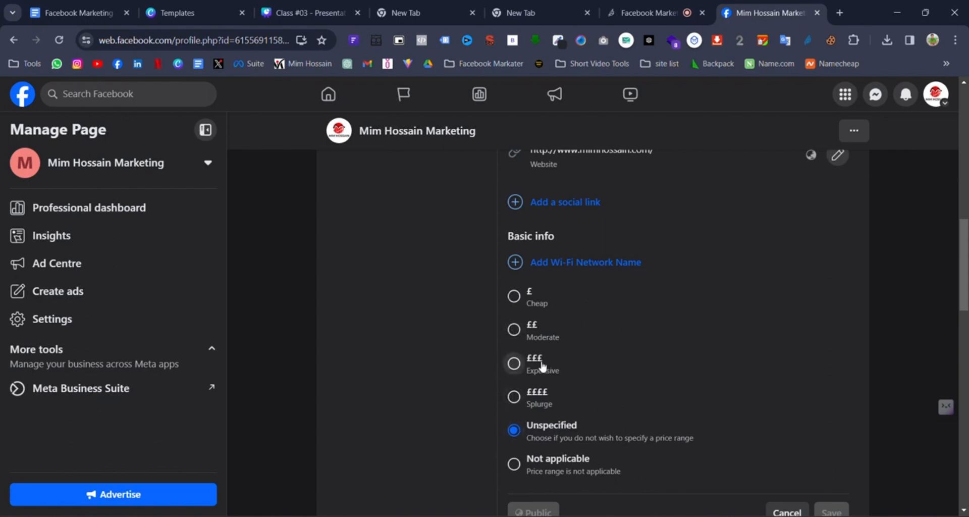
{"action": "scroll", "coordinate": [606, 356], "scroll_direction": "up", "scroll_amount": 1}
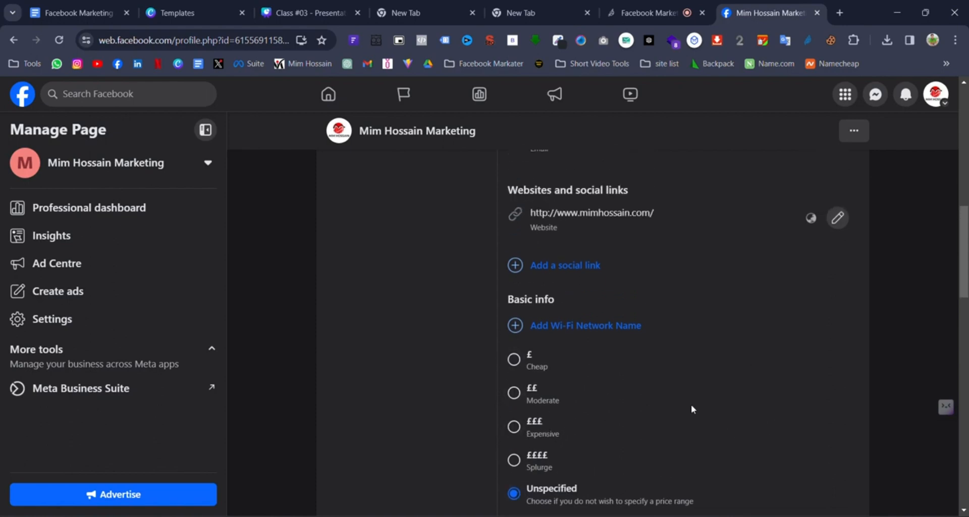
{"action": "scroll", "coordinate": [668, 376], "scroll_direction": "up", "scroll_amount": 6}
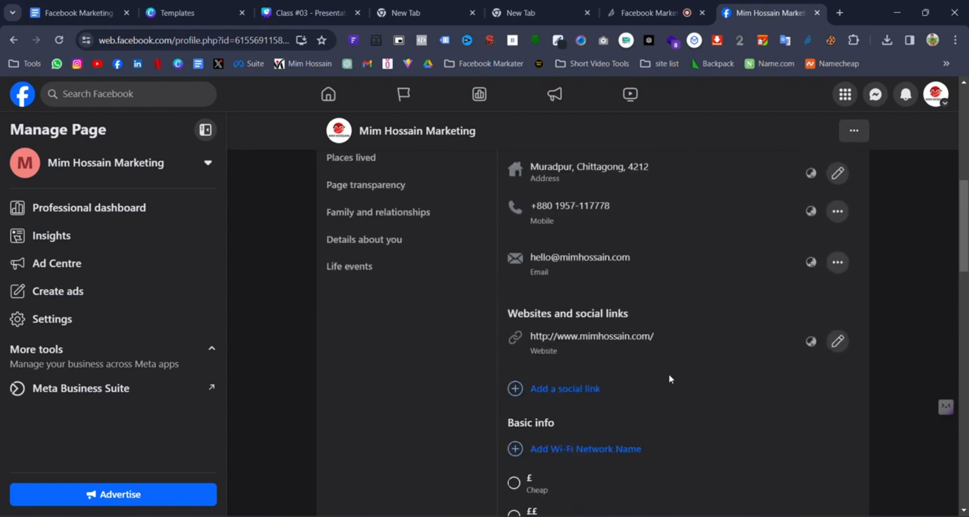
{"action": "scroll", "coordinate": [669, 374], "scroll_direction": "up", "scroll_amount": 5}
{"action": "scroll", "coordinate": [728, 376], "scroll_direction": "down", "scroll_amount": 5}
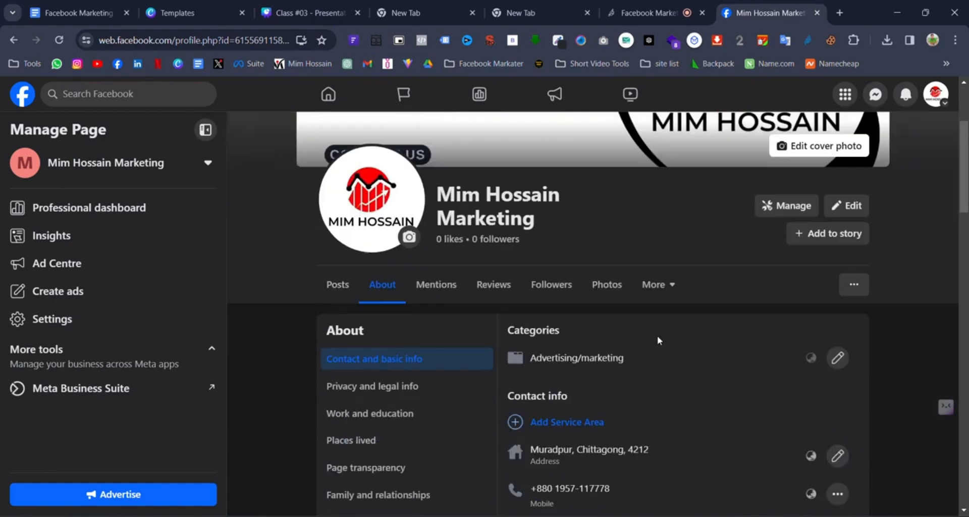
{"action": "scroll", "coordinate": [869, 276], "scroll_direction": "down", "scroll_amount": 1}
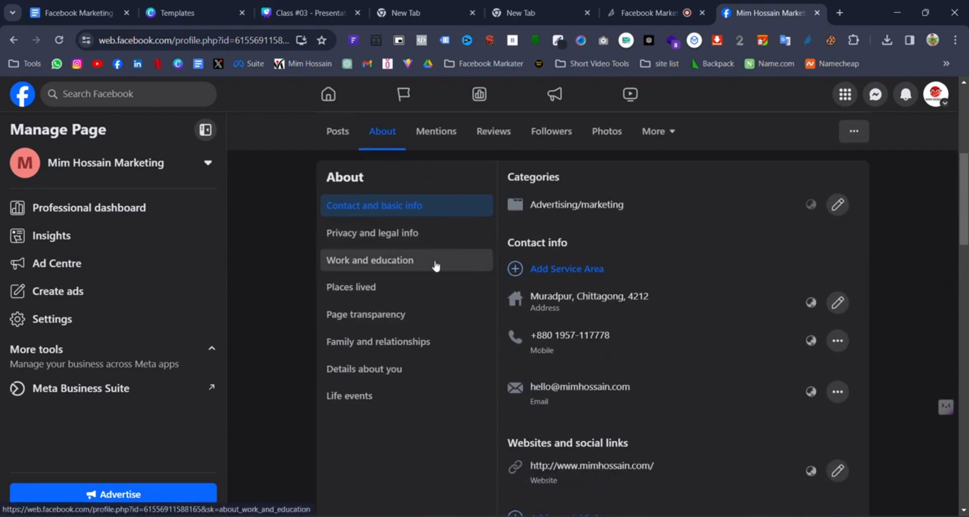
- Discard the unsaved price range edit and open the Page transparency details
{"action": "left_click", "coordinate": [430, 307]}
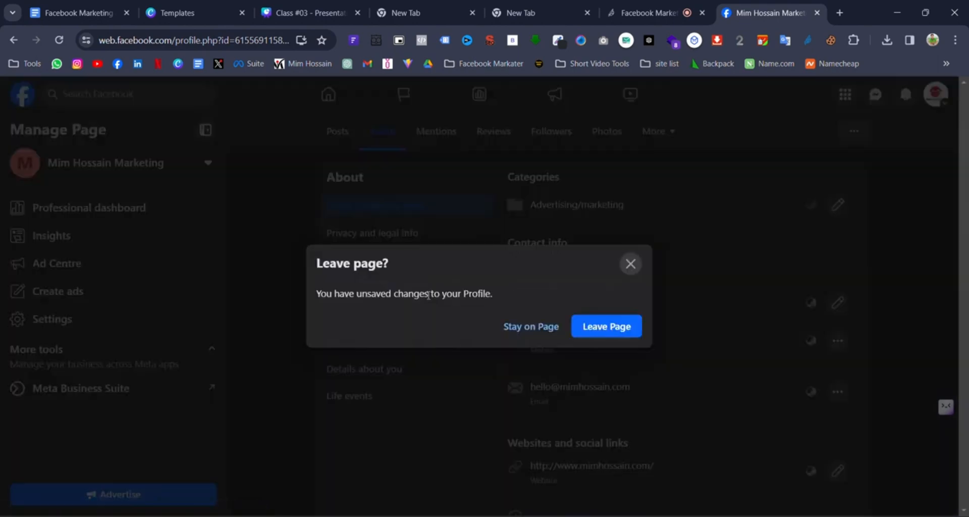
{"action": "left_click", "coordinate": [629, 266]}
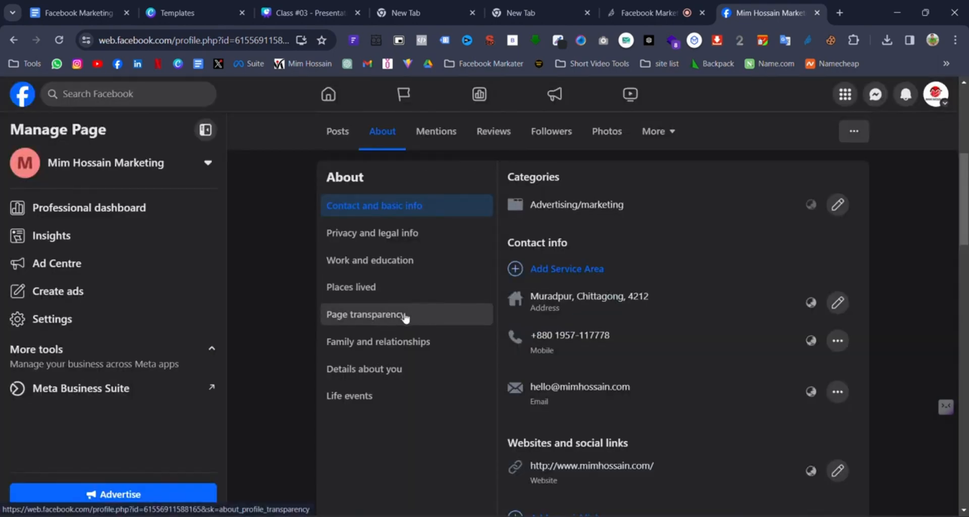
{"action": "left_click", "coordinate": [404, 316]}
{"action": "left_click", "coordinate": [612, 327]}
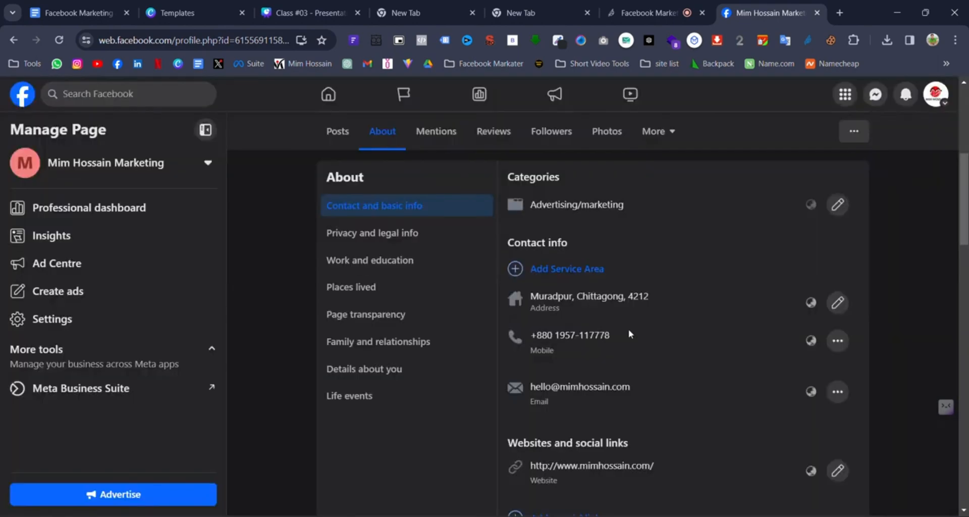
{"action": "left_click", "coordinate": [404, 307]}
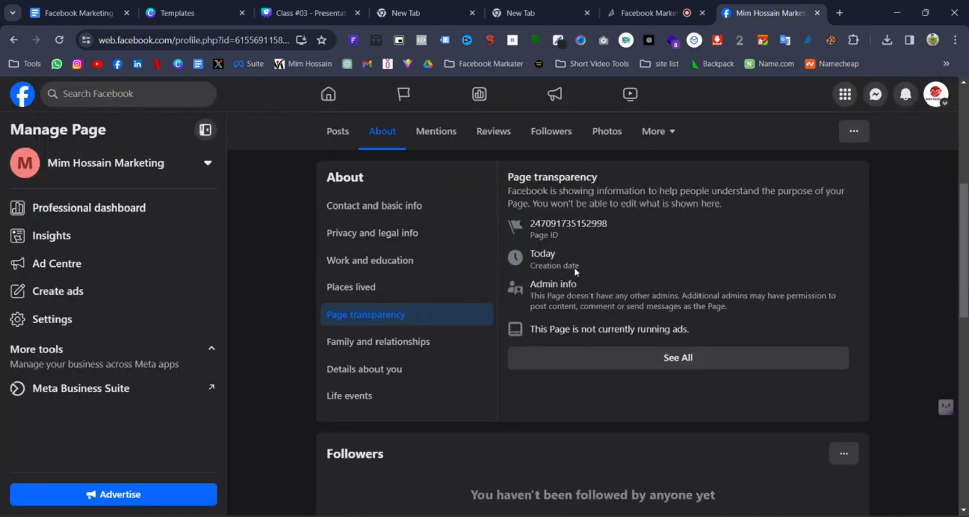
{"action": "left_click_drag", "start_coordinate": [530, 265], "coordinate": [586, 264]}
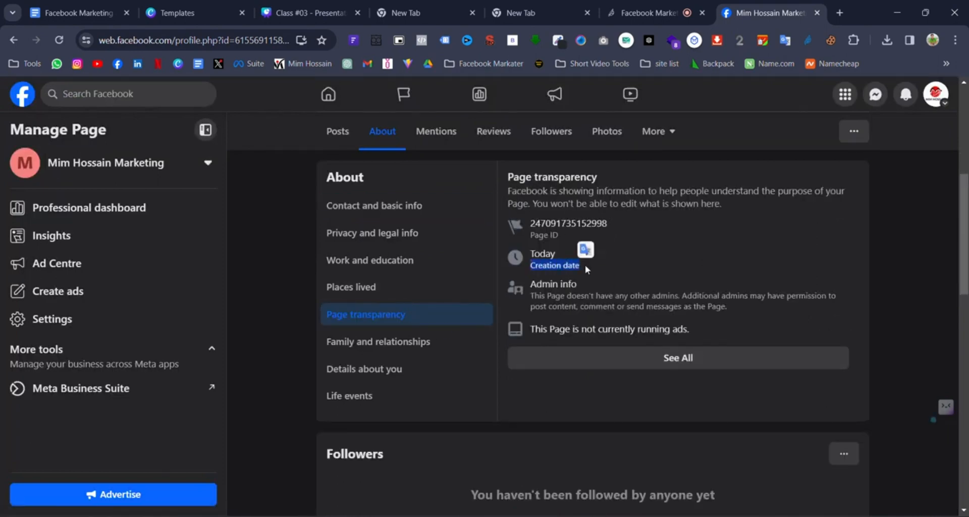
{"action": "left_click_drag", "start_coordinate": [534, 281], "coordinate": [533, 326]}
{"action": "left_click", "coordinate": [566, 329]}
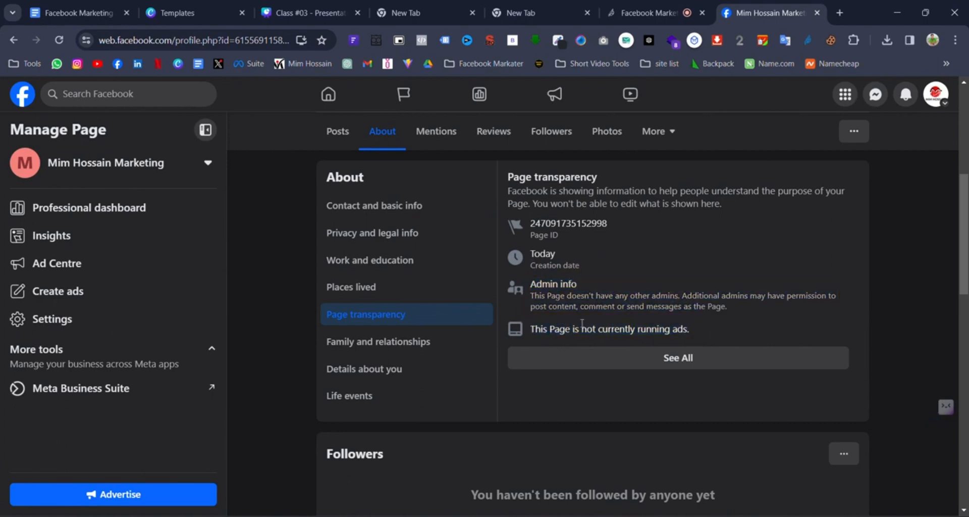
{"action": "scroll", "coordinate": [339, 296], "scroll_direction": "up", "scroll_amount": 3}
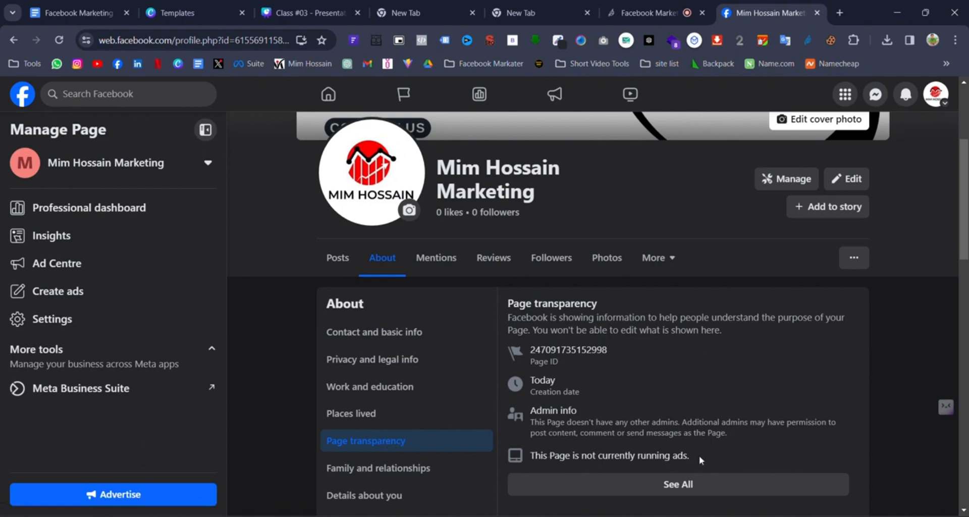
{"action": "left_click_drag", "start_coordinate": [698, 455], "coordinate": [534, 456]}
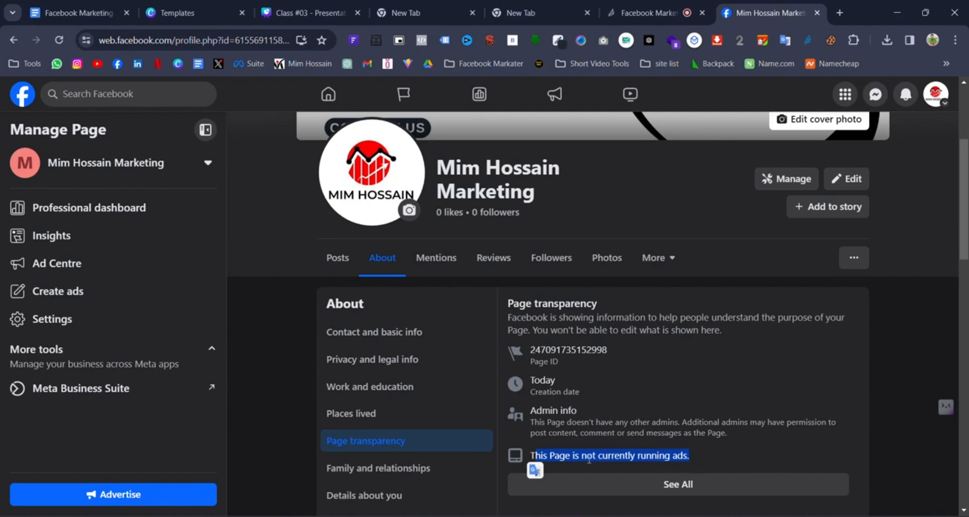
{"action": "left_click", "coordinate": [758, 444]}
{"action": "left_click_drag", "start_coordinate": [704, 456], "coordinate": [529, 455]}
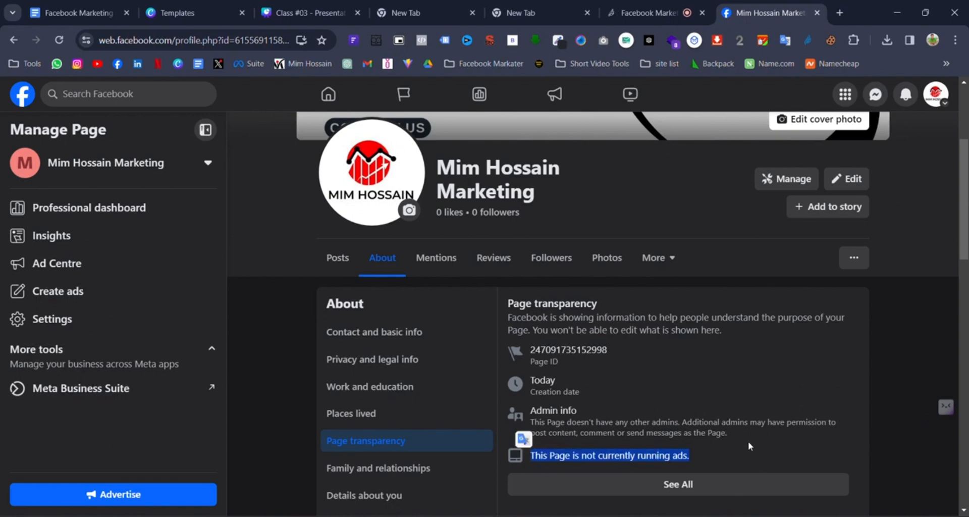
- Look through About's Places lived section, then its Family and relationships section
{"action": "left_click", "coordinate": [383, 417]}
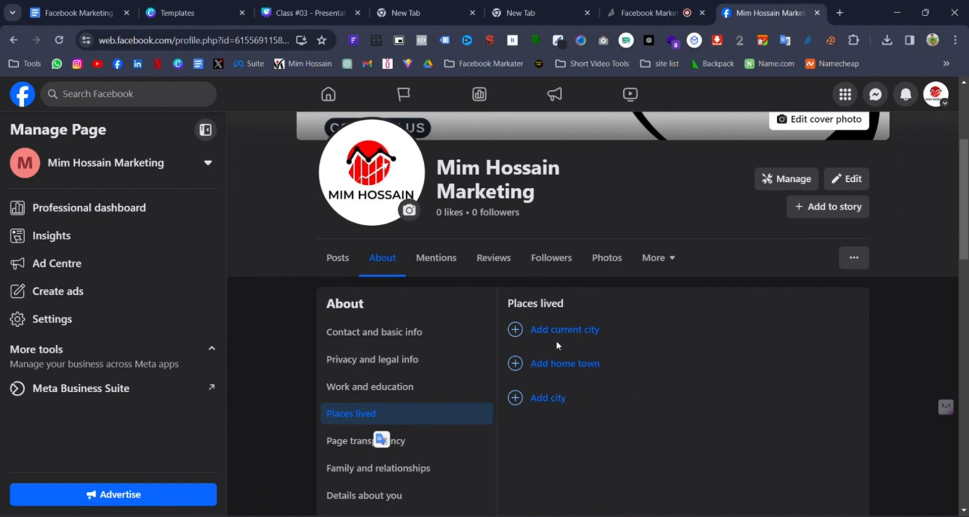
{"action": "scroll", "coordinate": [761, 383], "scroll_direction": "up", "scroll_amount": 2}
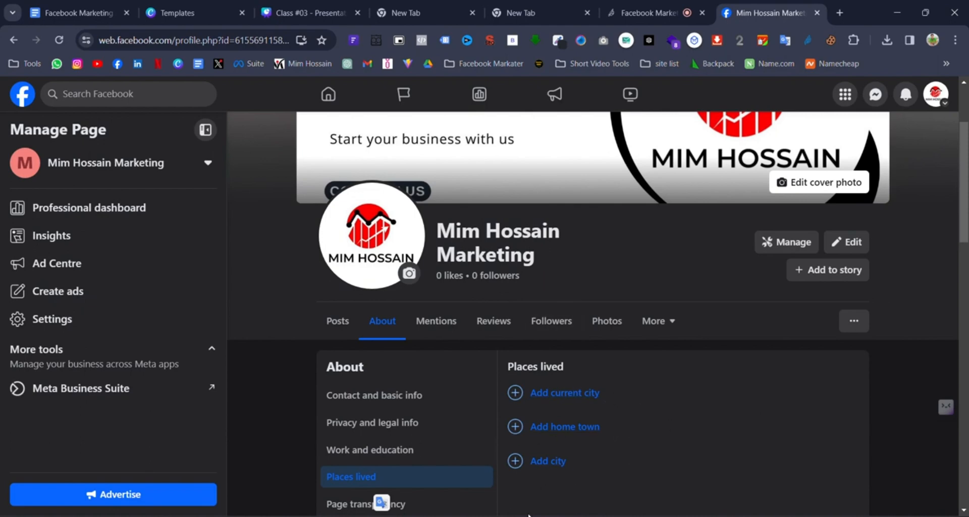
{"action": "scroll", "coordinate": [726, 396], "scroll_direction": "down", "scroll_amount": 1}
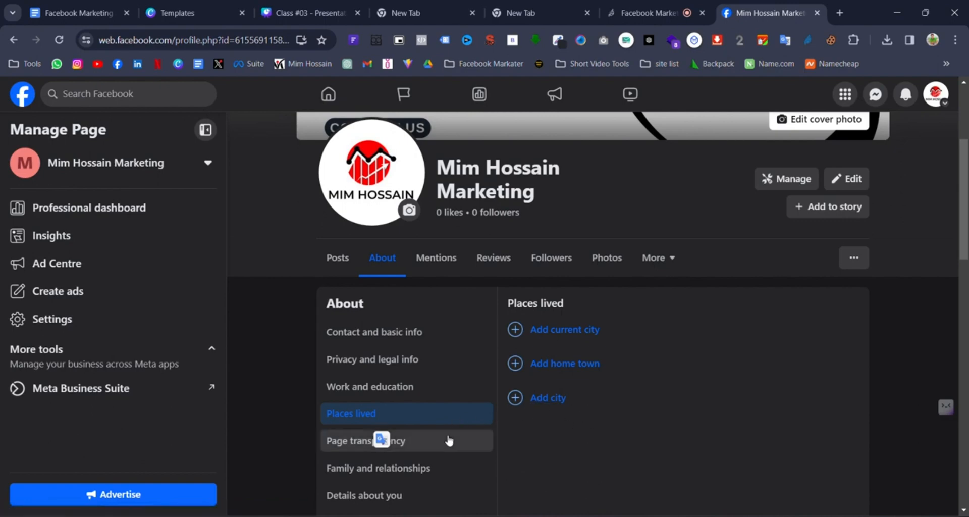
{"action": "scroll", "coordinate": [419, 382], "scroll_direction": "down", "scroll_amount": 1}
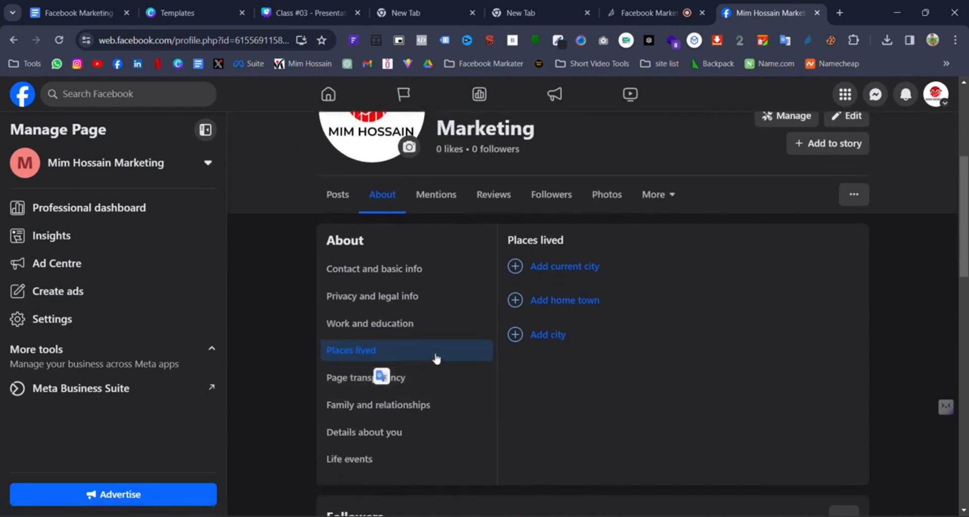
{"action": "left_click", "coordinate": [430, 411]}
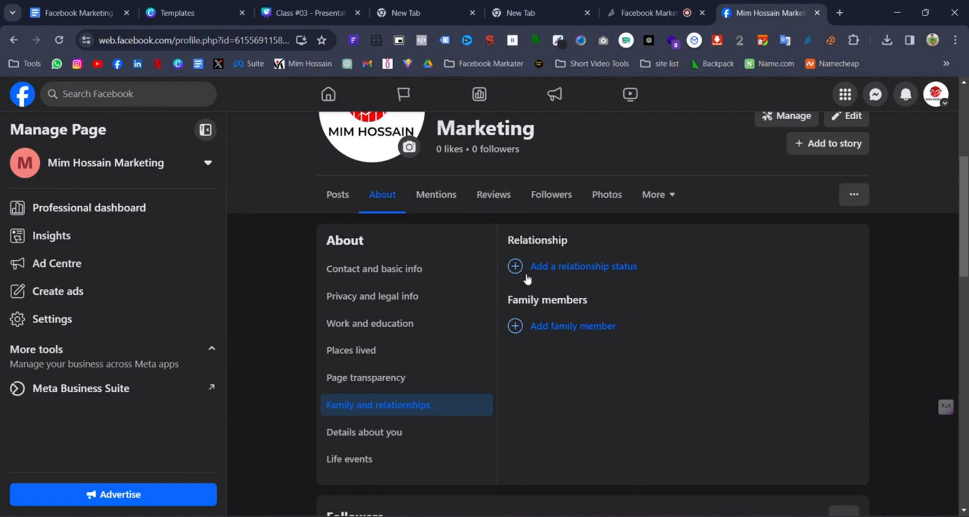
{"action": "scroll", "coordinate": [525, 276], "scroll_direction": "up", "scroll_amount": 2}
{"action": "scroll", "coordinate": [560, 434], "scroll_direction": "down", "scroll_amount": 1}
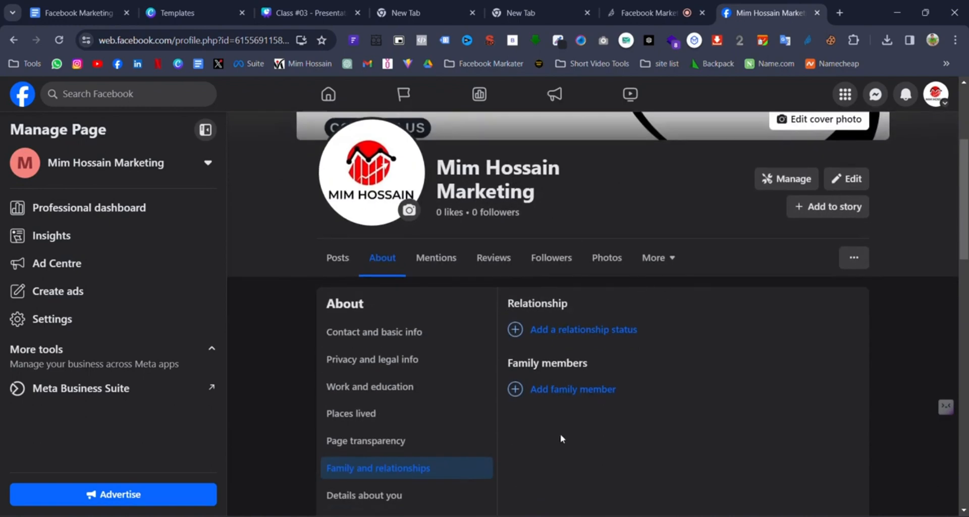
{"action": "scroll", "coordinate": [454, 466], "scroll_direction": "down", "scroll_amount": 2}
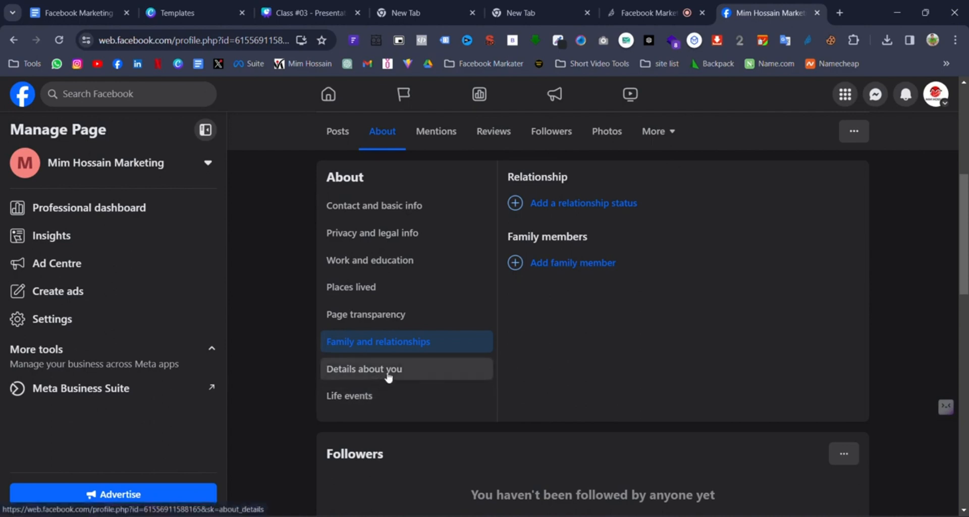
- Browse the page's Details about you and Life events sections
{"action": "left_click", "coordinate": [443, 376]}
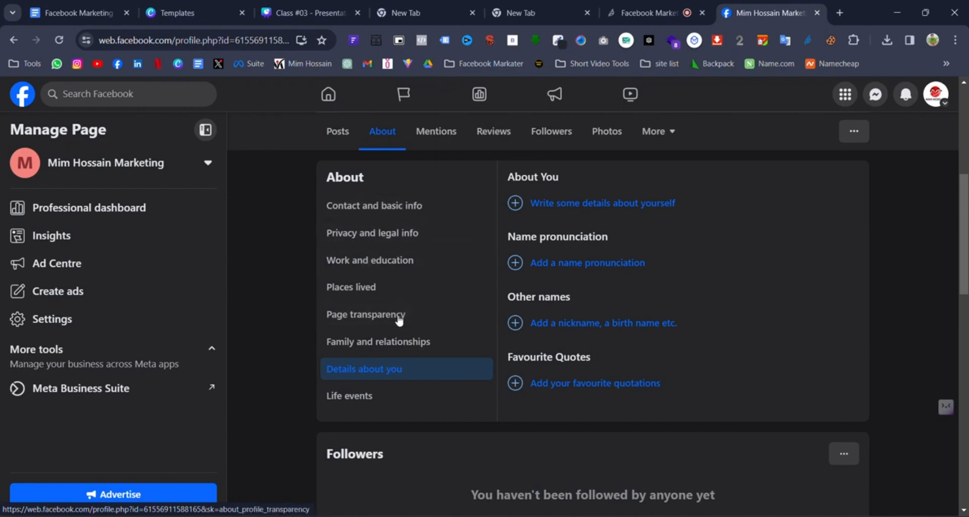
{"action": "scroll", "coordinate": [423, 350], "scroll_direction": "down", "scroll_amount": 1}
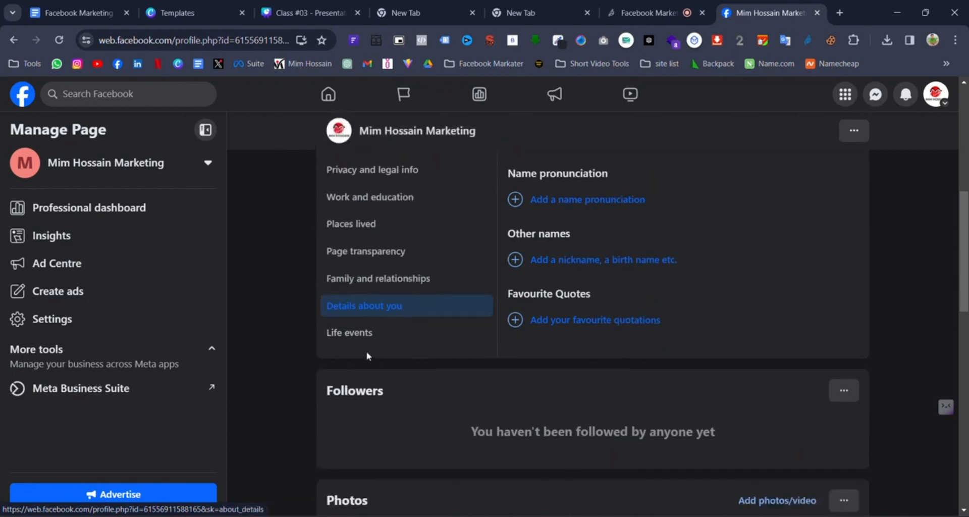
{"action": "left_click", "coordinate": [372, 335]}
{"action": "scroll", "coordinate": [555, 359], "scroll_direction": "down", "scroll_amount": 1}
{"action": "scroll", "coordinate": [504, 374], "scroll_direction": "up", "scroll_amount": 2}
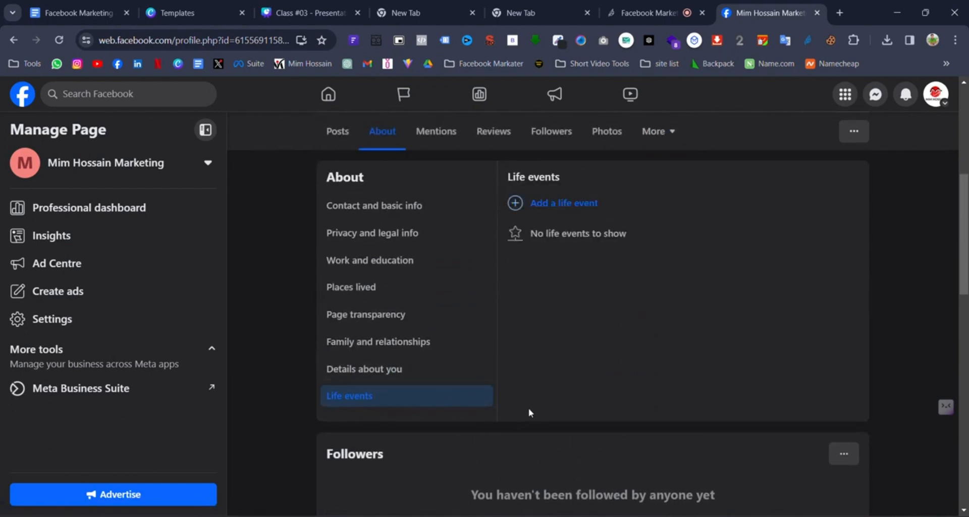
{"action": "scroll", "coordinate": [505, 399], "scroll_direction": "down", "scroll_amount": 2}
{"action": "scroll", "coordinate": [606, 387], "scroll_direction": "up", "scroll_amount": 6}
{"action": "scroll", "coordinate": [669, 381], "scroll_direction": "up", "scroll_amount": 2}
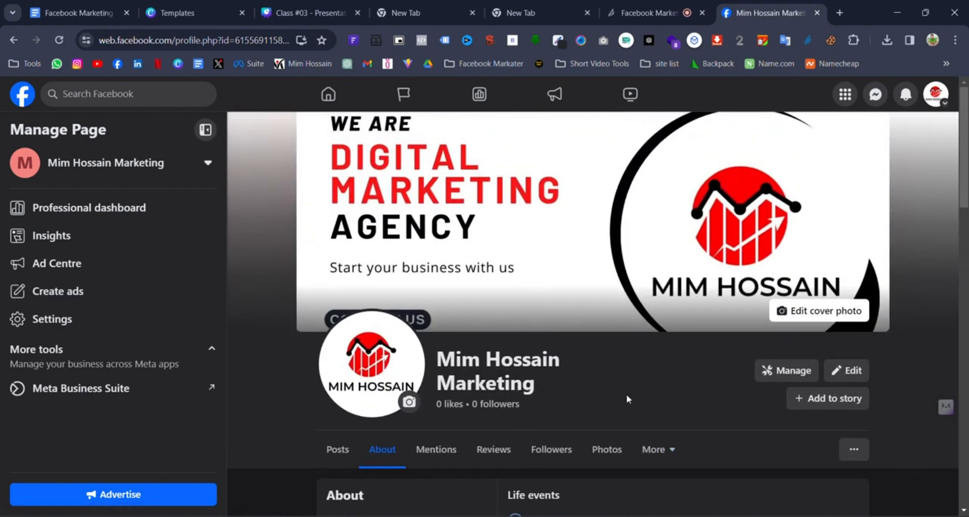
{"action": "scroll", "coordinate": [626, 394], "scroll_direction": "down", "scroll_amount": 2}
{"action": "scroll", "coordinate": [641, 396], "scroll_direction": "down", "scroll_amount": 2}
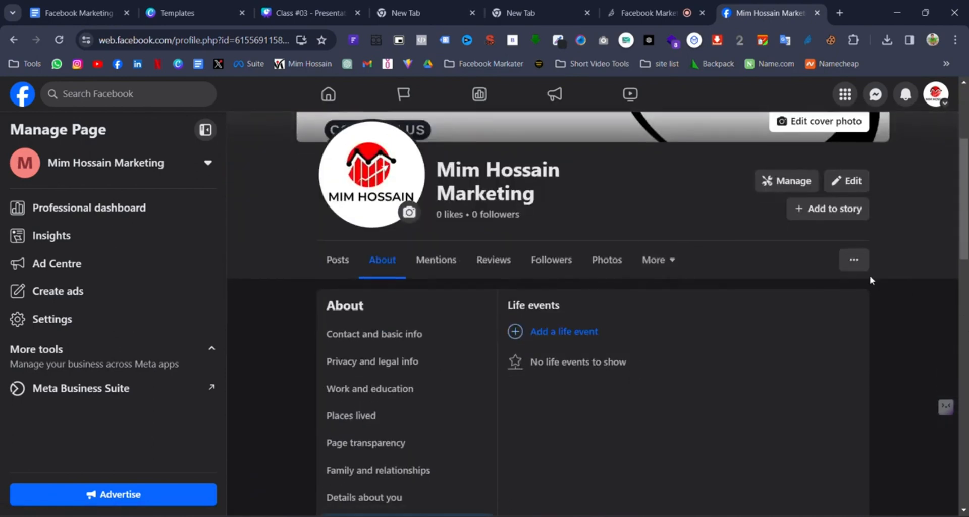
- Switch to the Posts view and dismiss the 'How healthy is your Page?' card
{"action": "left_click", "coordinate": [341, 271]}
{"action": "scroll", "coordinate": [565, 367], "scroll_direction": "down", "scroll_amount": 2}
{"action": "scroll", "coordinate": [527, 281], "scroll_direction": "up", "scroll_amount": 1}
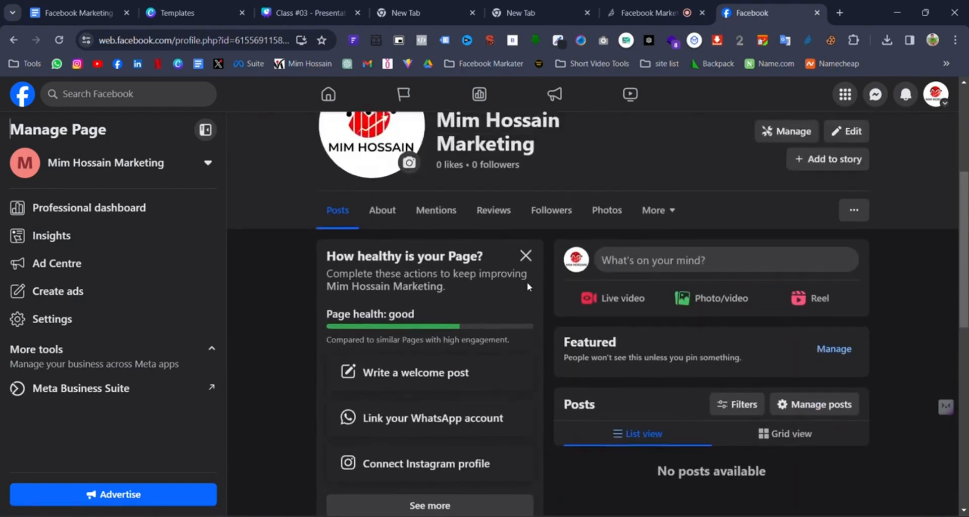
{"action": "left_click", "coordinate": [526, 254]}
{"action": "scroll", "coordinate": [433, 373], "scroll_direction": "down", "scroll_amount": 1}
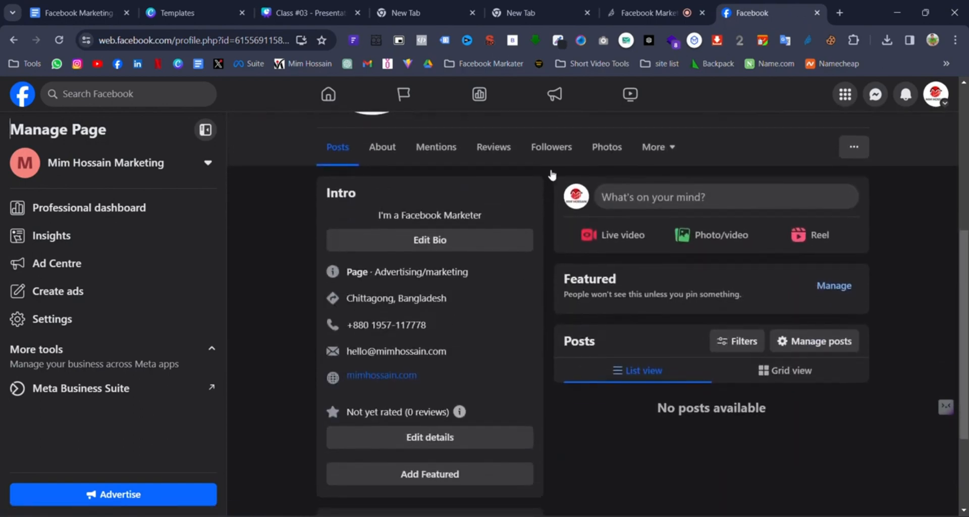
{"action": "scroll", "coordinate": [518, 320], "scroll_direction": "up", "scroll_amount": 1}
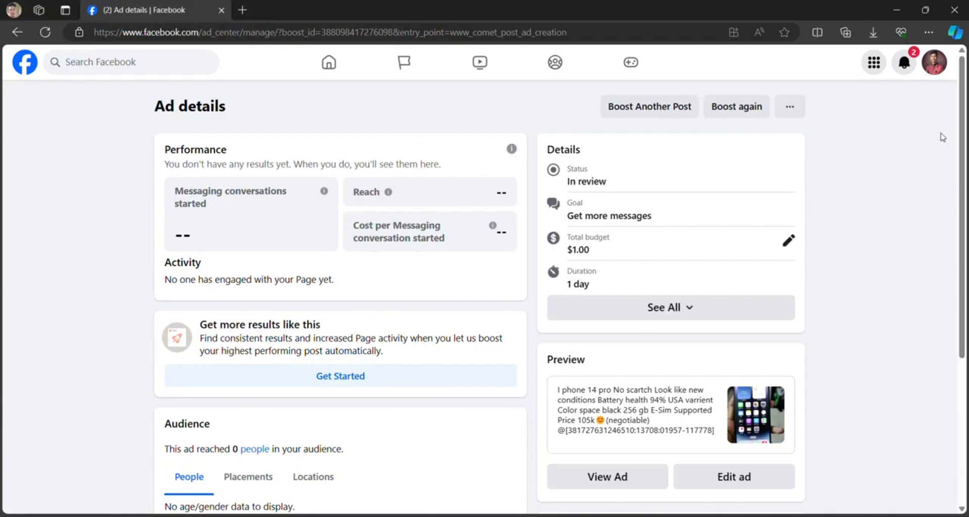
- Switch profiles to the older established page with followers
{"action": "left_click", "coordinate": [934, 62]}
{"action": "left_click", "coordinate": [777, 148]}
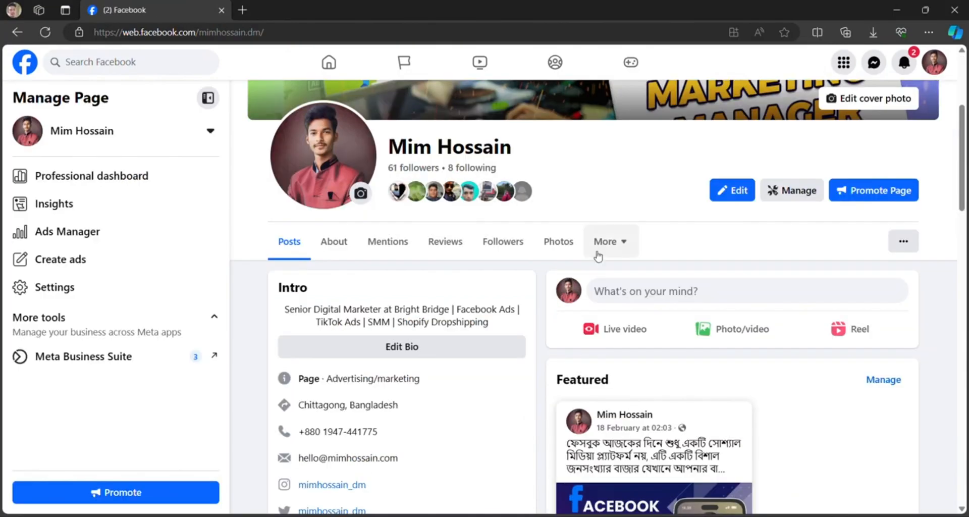
{"action": "scroll", "coordinate": [506, 257], "scroll_direction": "down", "scroll_amount": 3}
{"action": "scroll", "coordinate": [828, 213], "scroll_direction": "up", "scroll_amount": 3}
{"action": "scroll", "coordinate": [546, 164], "scroll_direction": "up", "scroll_amount": 4}
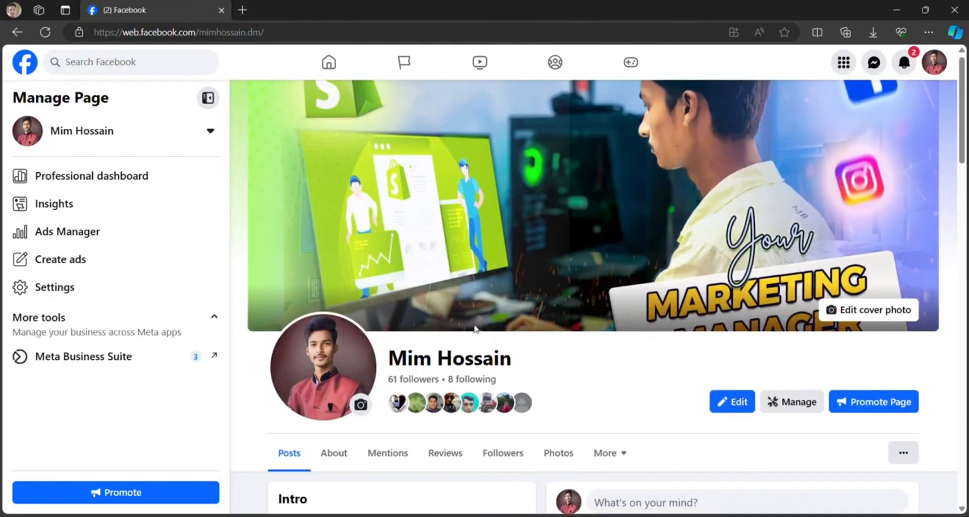
{"action": "scroll", "coordinate": [528, 253], "scroll_direction": "down", "scroll_amount": 8}
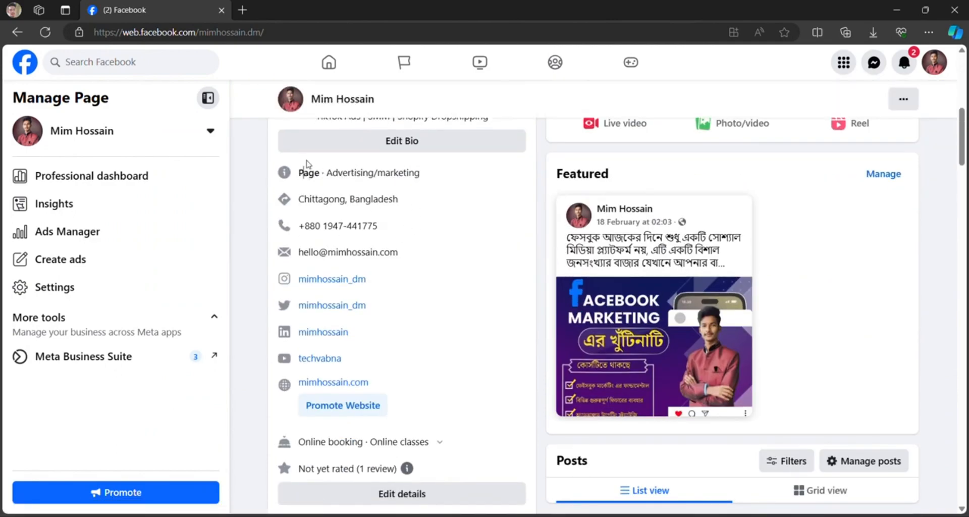
- Look over the page's Intro contact details, then minimize the Edge window
{"action": "left_click_drag", "start_coordinate": [304, 171], "coordinate": [400, 401]}
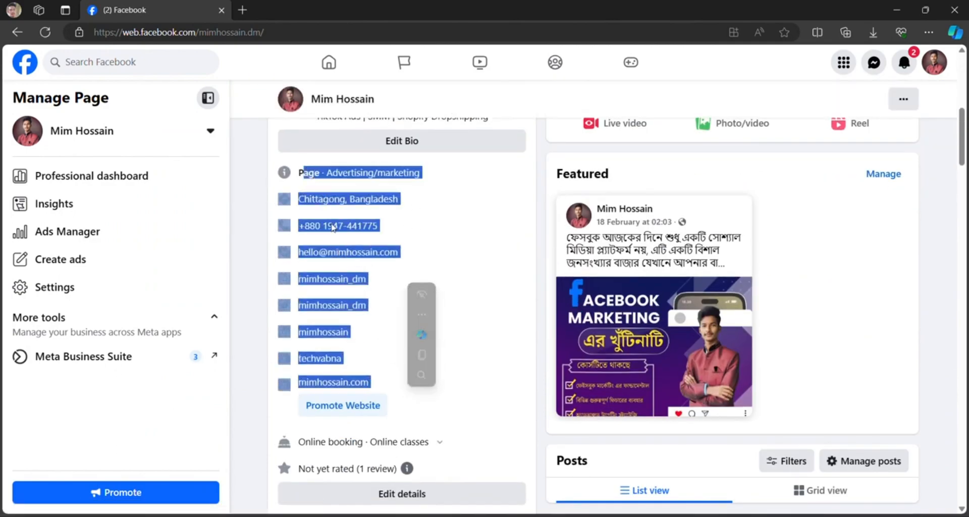
{"action": "scroll", "coordinate": [426, 225], "scroll_direction": "down", "scroll_amount": 1}
{"action": "left_click", "coordinate": [470, 275]}
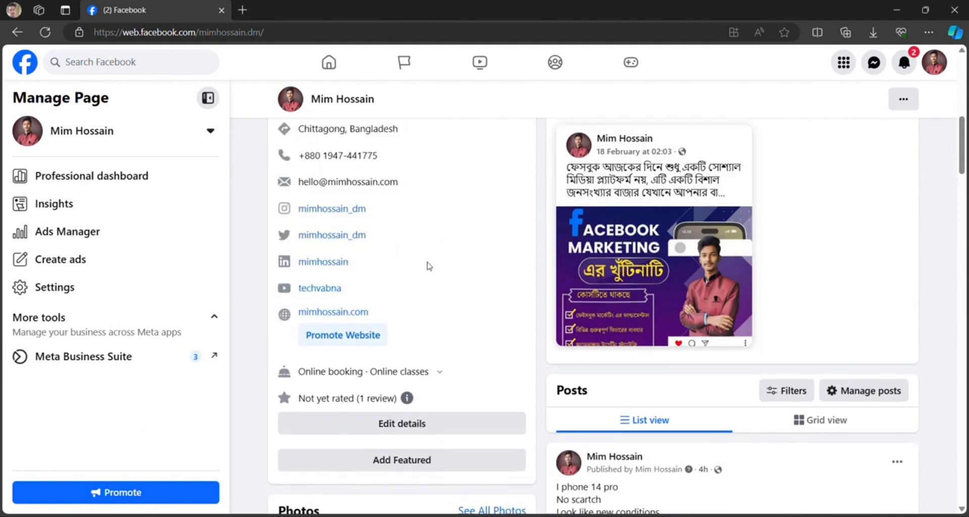
{"action": "scroll", "coordinate": [426, 264], "scroll_direction": "down", "scroll_amount": 4}
{"action": "scroll", "coordinate": [333, 354], "scroll_direction": "down", "scroll_amount": 4}
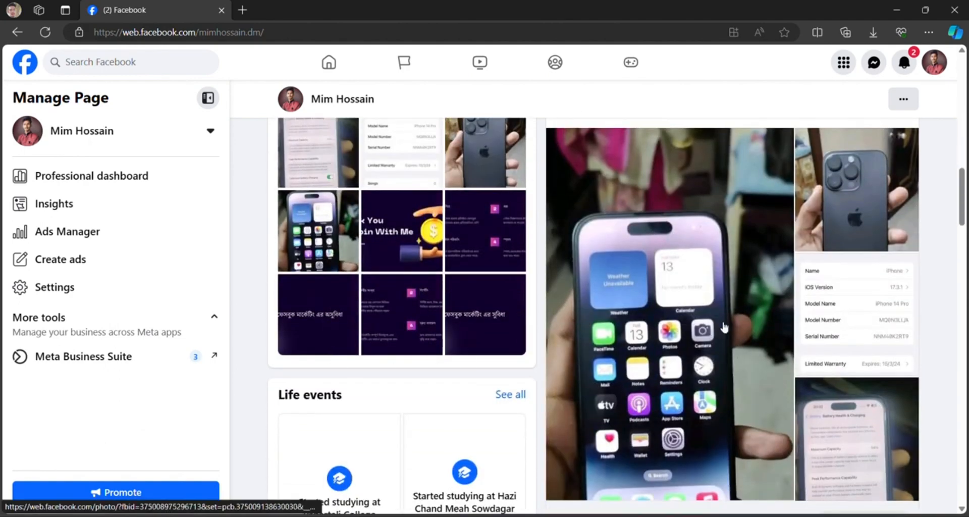
{"action": "scroll", "coordinate": [740, 310], "scroll_direction": "down", "scroll_amount": 5}
{"action": "scroll", "coordinate": [740, 309], "scroll_direction": "down", "scroll_amount": 10}
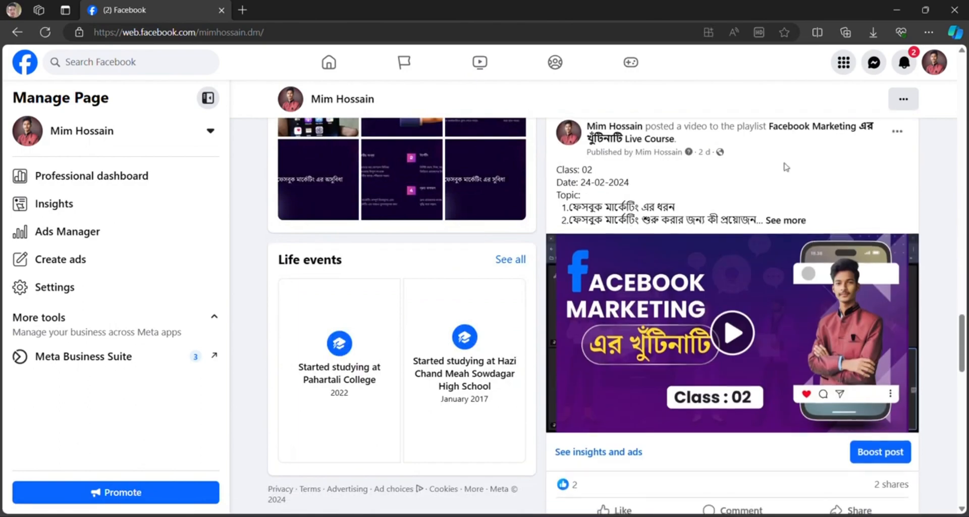
{"action": "scroll", "coordinate": [740, 309], "scroll_direction": "up", "scroll_amount": 3}
{"action": "scroll", "coordinate": [740, 309], "scroll_direction": "down", "scroll_amount": 6}
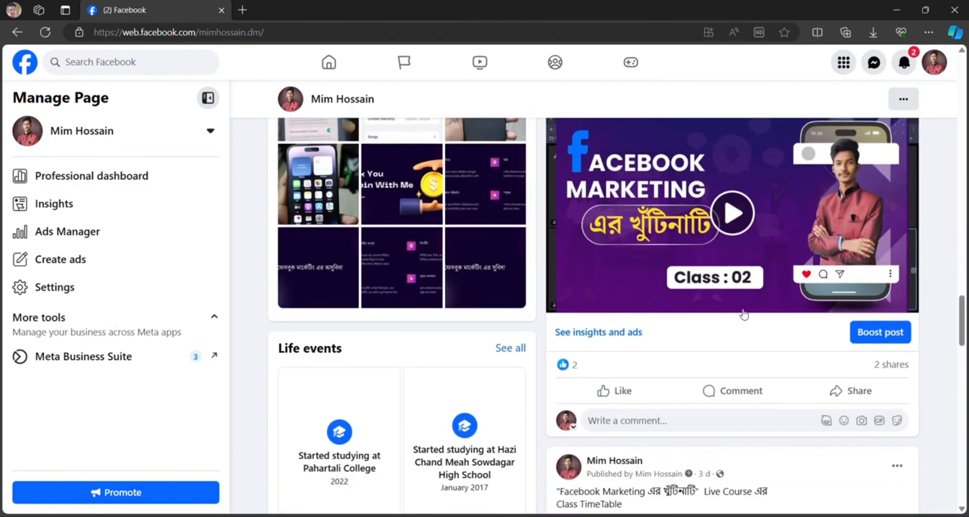
{"action": "scroll", "coordinate": [742, 314], "scroll_direction": "down", "scroll_amount": 15}
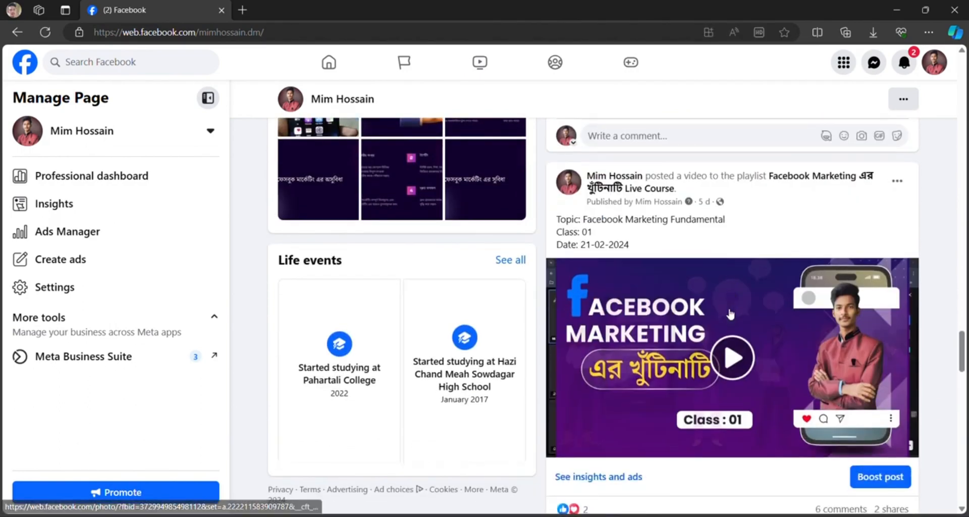
{"action": "scroll", "coordinate": [551, 295], "scroll_direction": "up", "scroll_amount": 5}
{"action": "scroll", "coordinate": [550, 295], "scroll_direction": "up", "scroll_amount": 20}
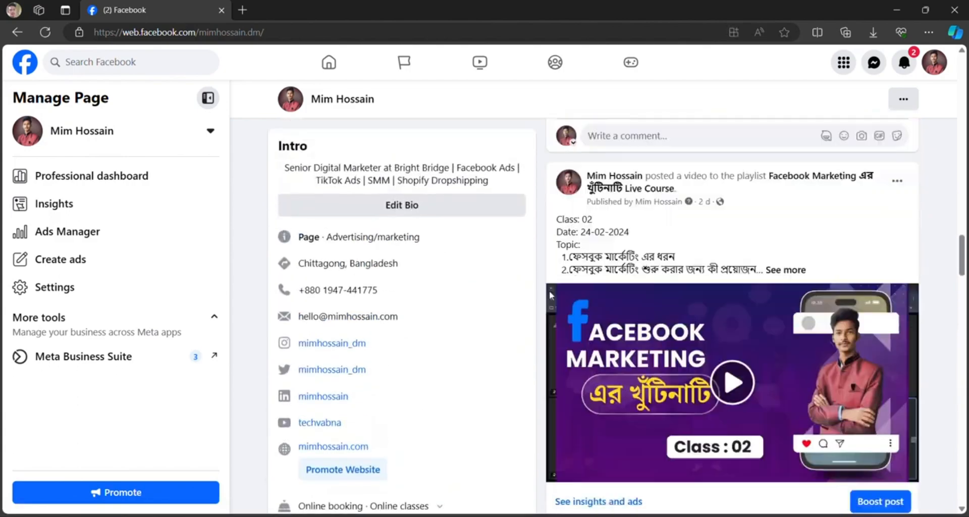
{"action": "scroll", "coordinate": [550, 295], "scroll_direction": "up", "scroll_amount": 10}
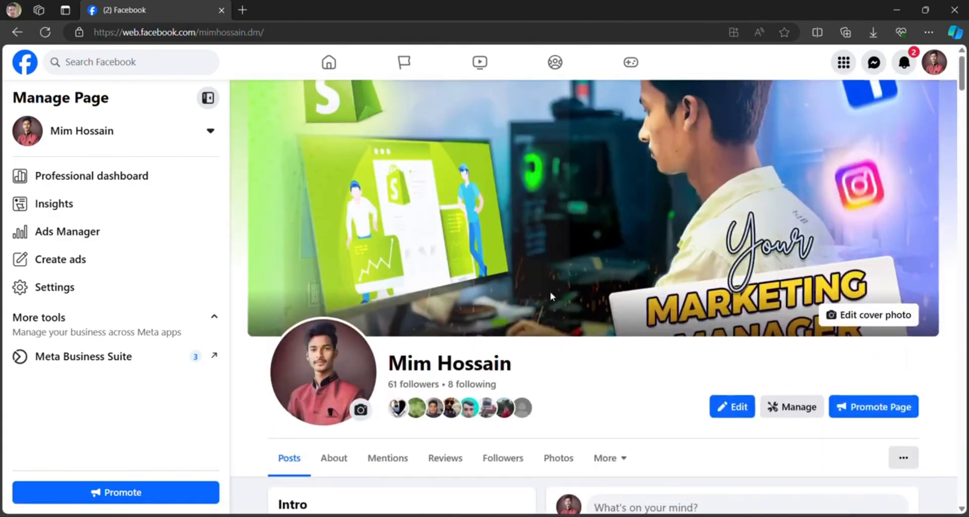
{"action": "left_click", "coordinate": [892, 4]}
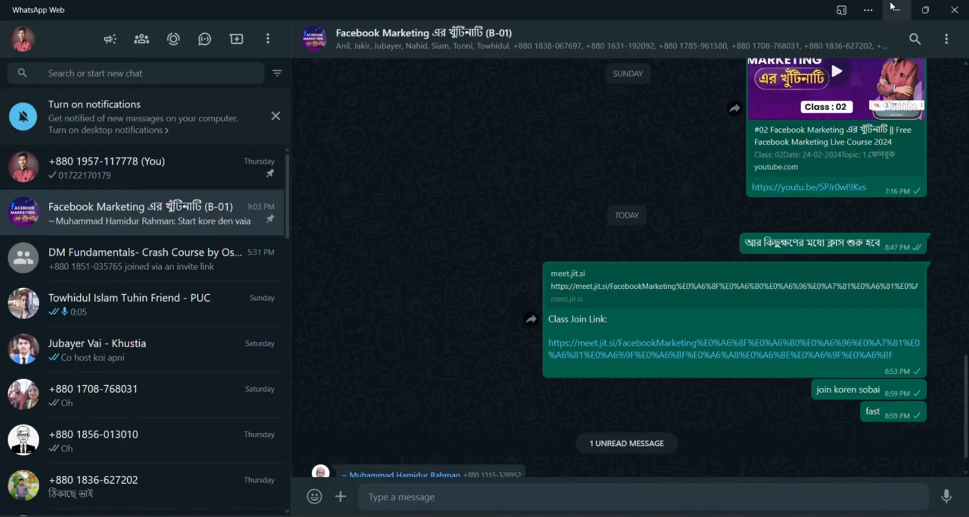
- Restore Chrome, check the marketing Facebook page, then move to the Class #03 Canva presentation
{"action": "mouse_move", "coordinate": [777, 515]}
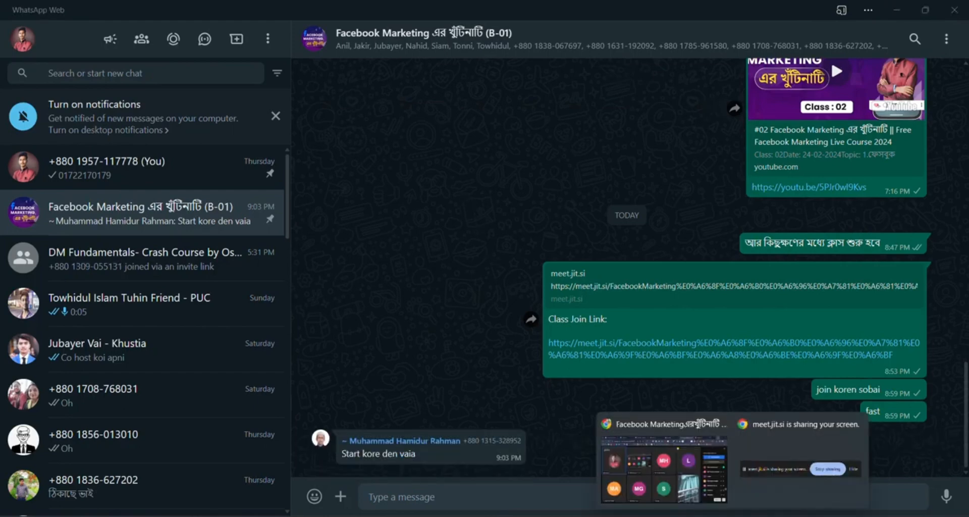
{"action": "left_click", "coordinate": [680, 457]}
{"action": "left_click", "coordinate": [752, 12]}
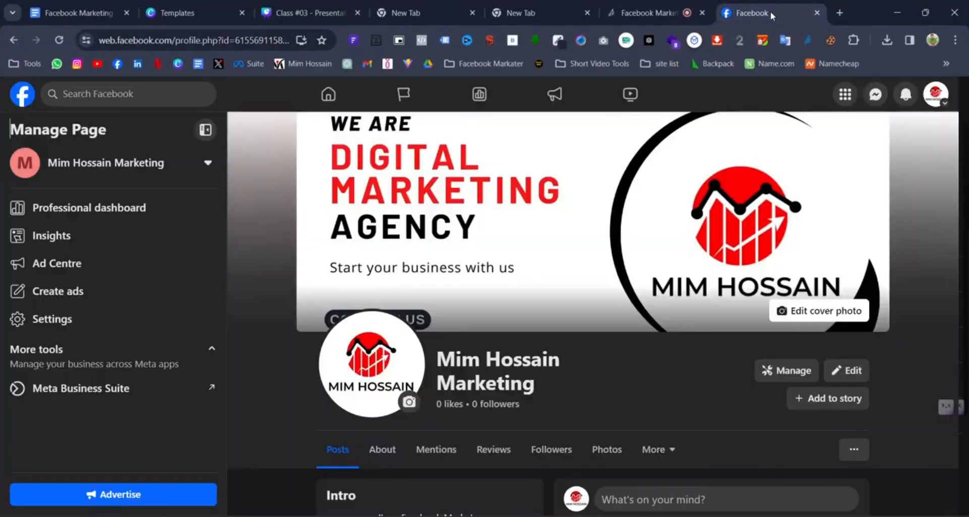
{"action": "scroll", "coordinate": [598, 353], "scroll_direction": "down", "scroll_amount": 3}
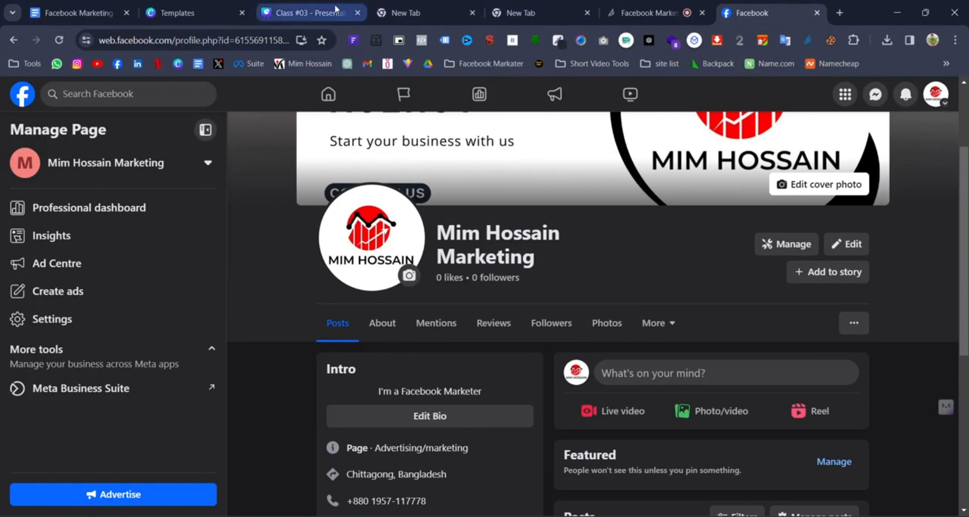
{"action": "left_click", "coordinate": [303, 13]}
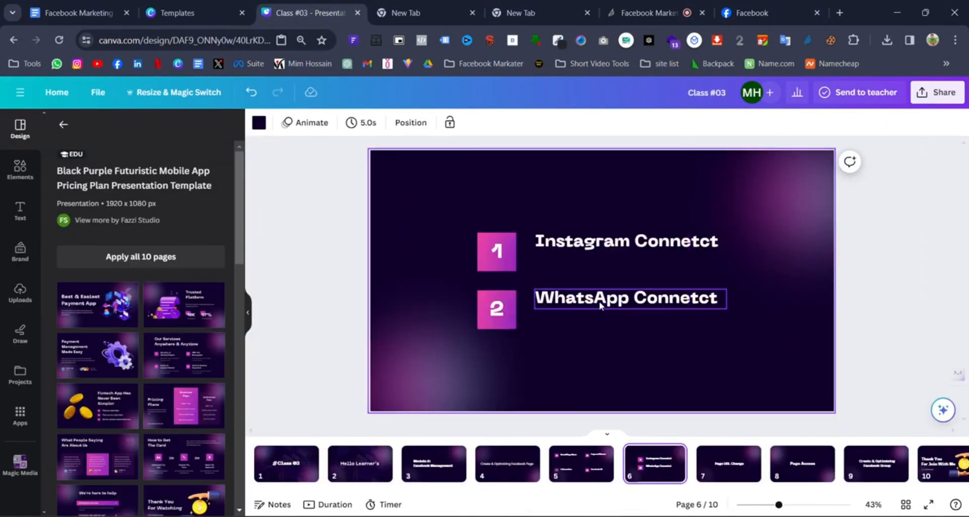
- Open the marketing page's Settings > Linked accounts and view the WhatsApp and Instagram options
{"action": "left_click", "coordinate": [738, 7]}
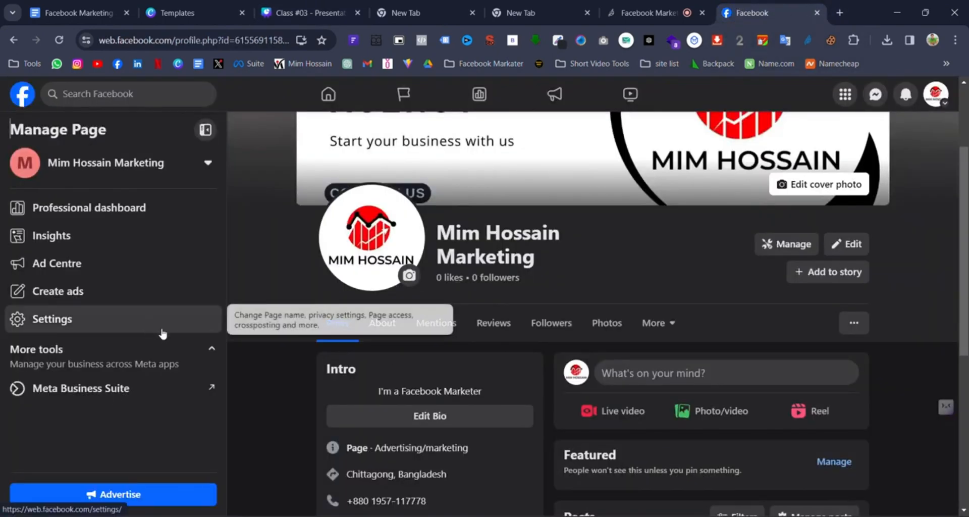
{"action": "scroll", "coordinate": [696, 297], "scroll_direction": "up", "scroll_amount": 3}
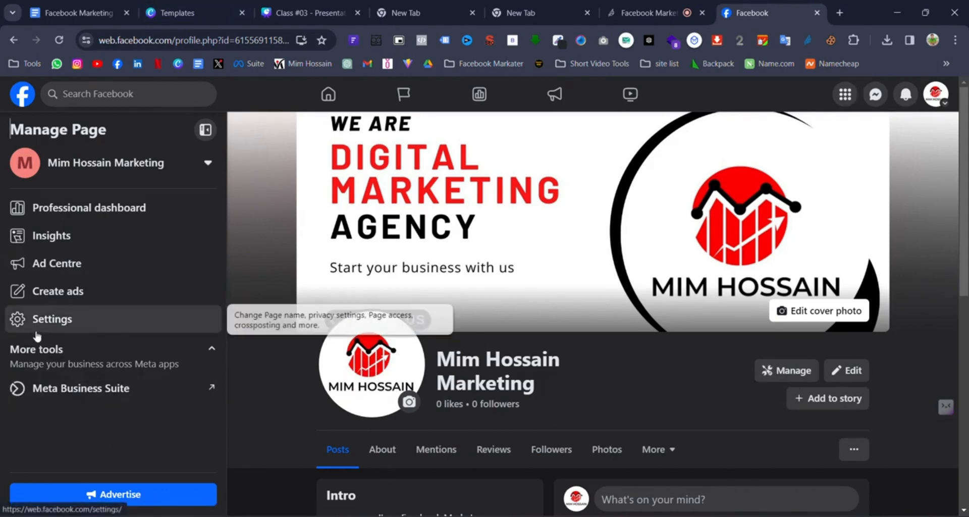
{"action": "left_click", "coordinate": [63, 327]}
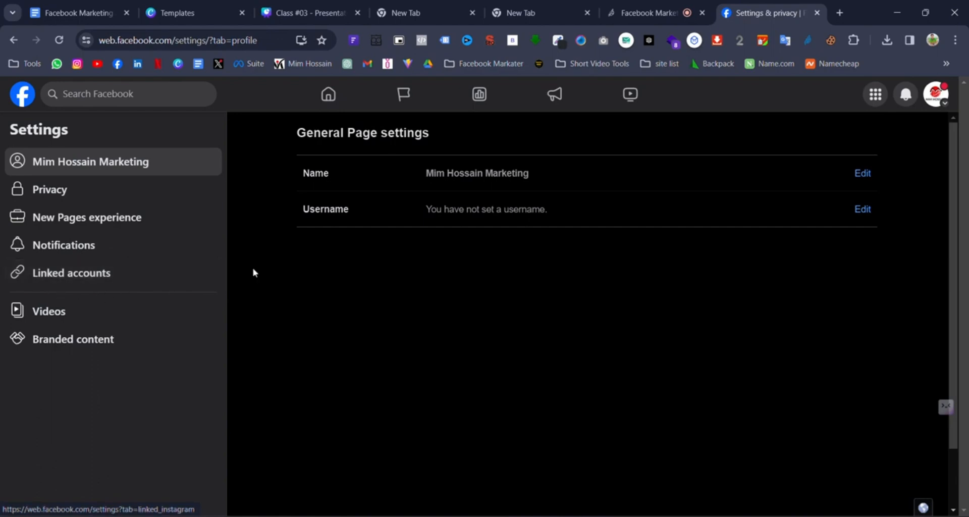
{"action": "left_click", "coordinate": [129, 273]}
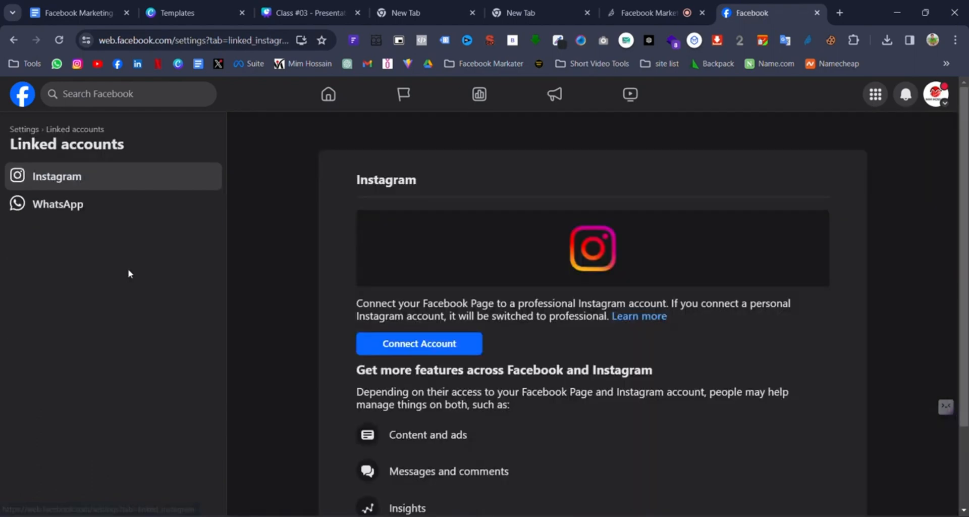
{"action": "scroll", "coordinate": [593, 347], "scroll_direction": "down", "scroll_amount": 2}
{"action": "scroll", "coordinate": [400, 223], "scroll_direction": "up", "scroll_amount": 2}
{"action": "scroll", "coordinate": [400, 223], "scroll_direction": "down", "scroll_amount": 2}
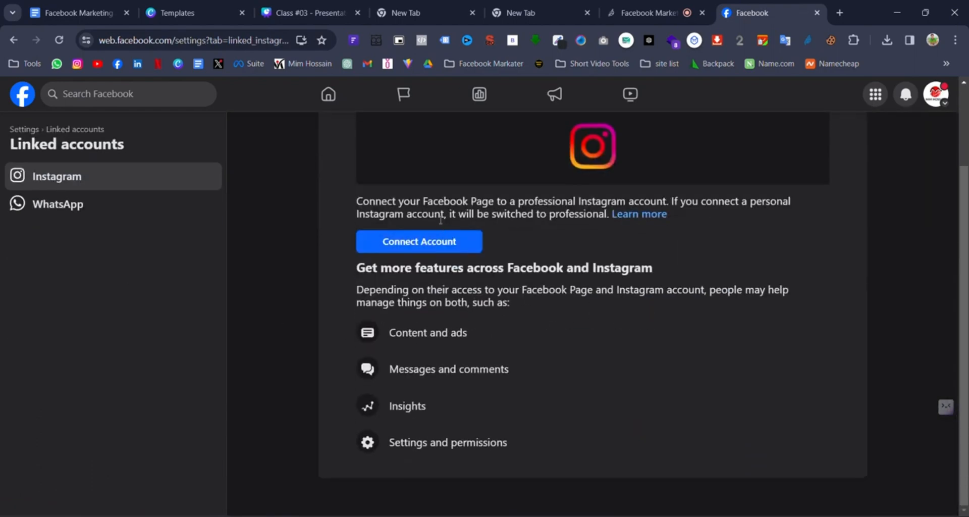
{"action": "left_click", "coordinate": [38, 205]}
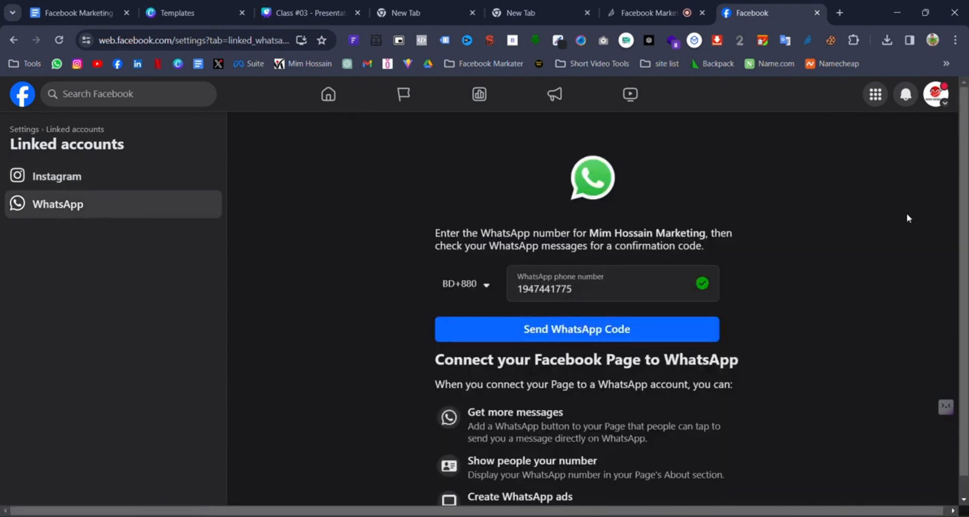
{"action": "left_click", "coordinate": [108, 180]}
{"action": "scroll", "coordinate": [677, 348], "scroll_direction": "down", "scroll_amount": 2}
{"action": "scroll", "coordinate": [677, 349], "scroll_direction": "up", "scroll_amount": 2}
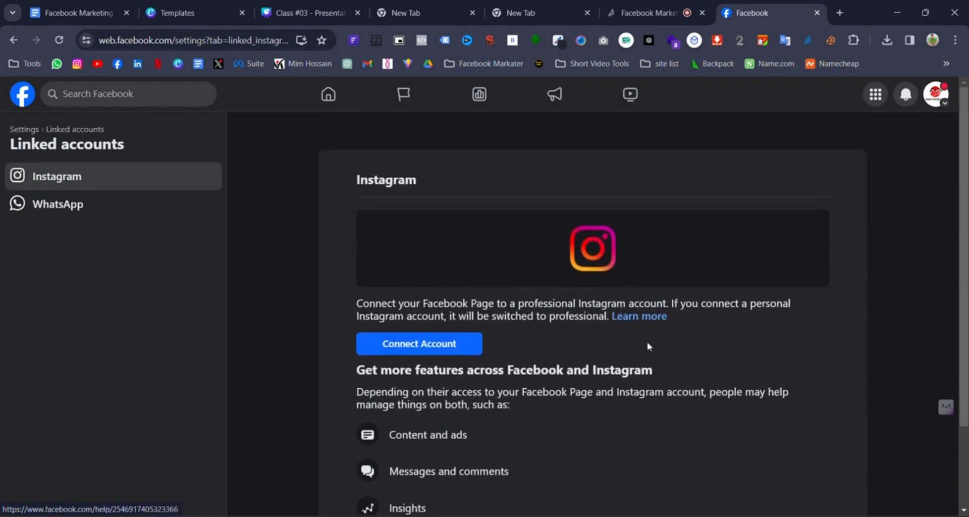
- Try connecting Instagram, close the invalid redirect URI error windows, and cancel the attempt
{"action": "left_click", "coordinate": [423, 350]}
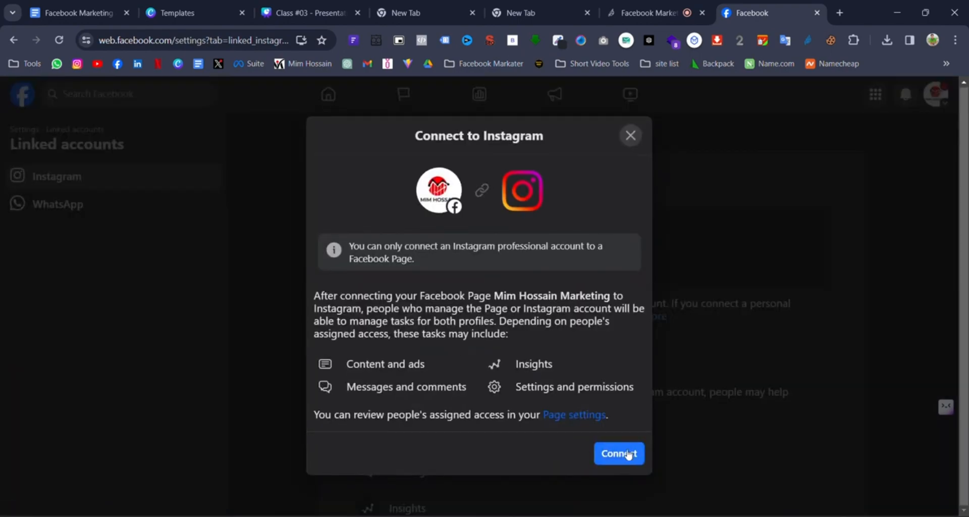
{"action": "left_click", "coordinate": [627, 454]}
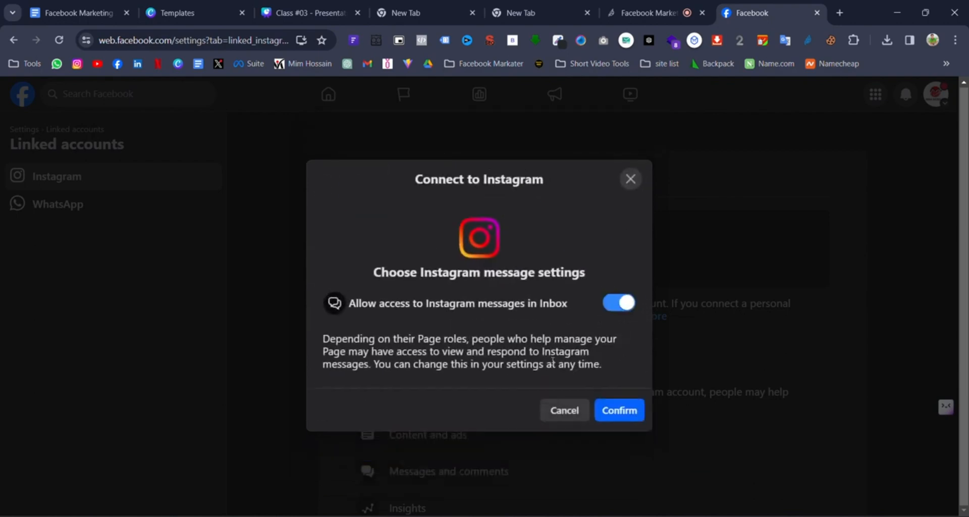
{"action": "left_click", "coordinate": [625, 416]}
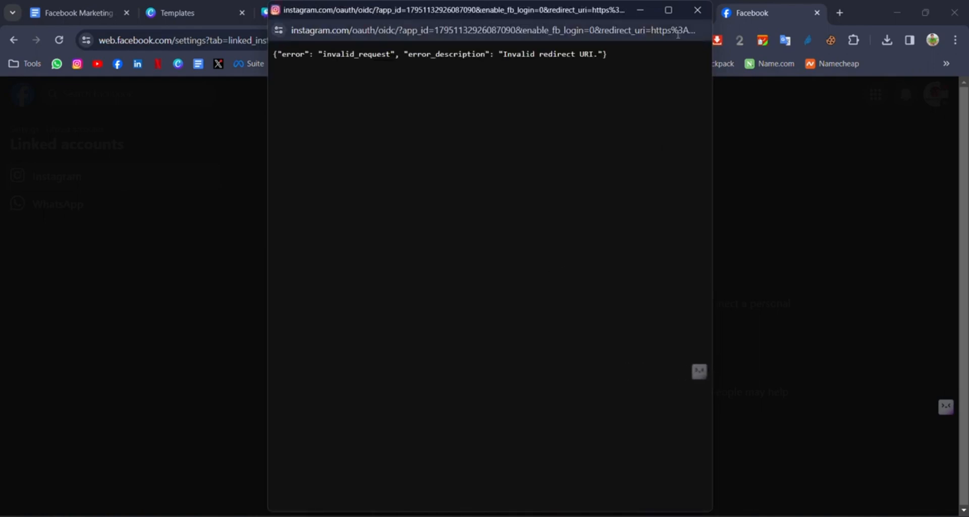
{"action": "left_click", "coordinate": [697, 10]}
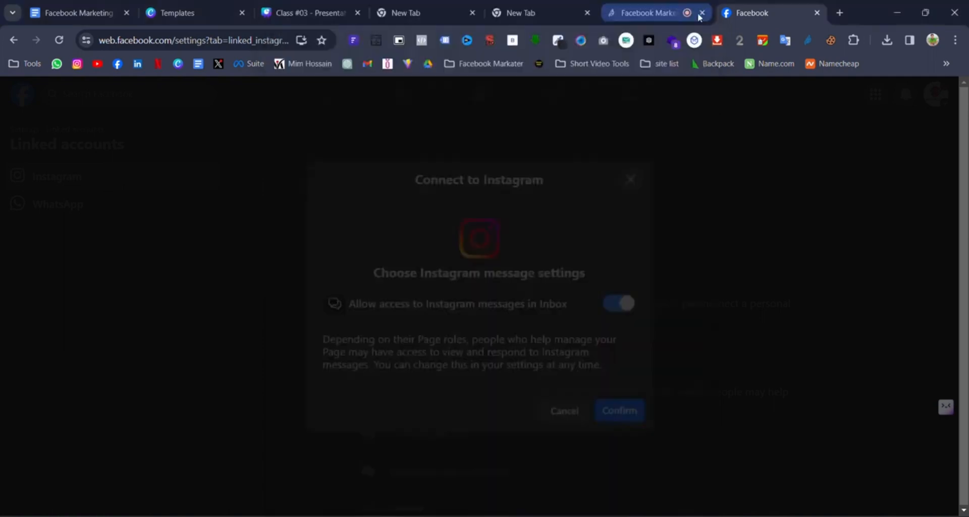
{"action": "left_click", "coordinate": [697, 10]}
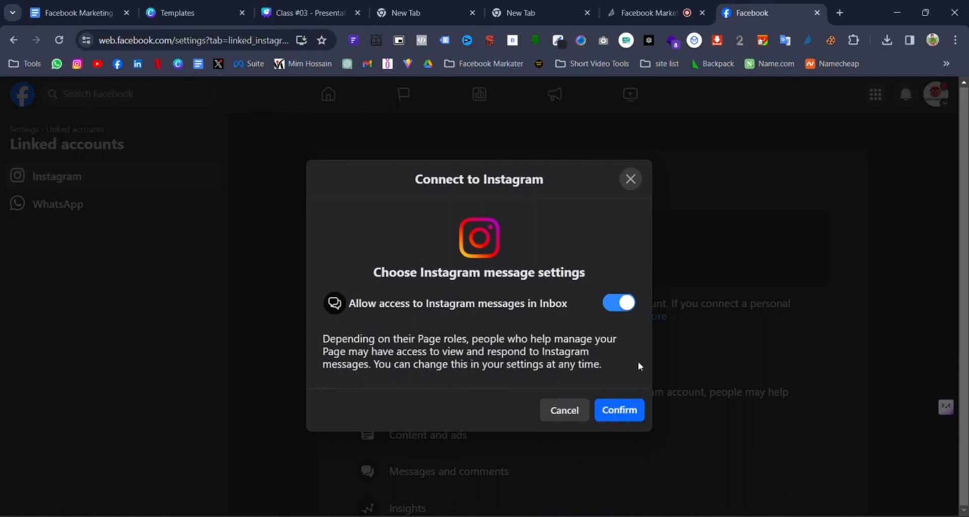
{"action": "left_click", "coordinate": [618, 410]}
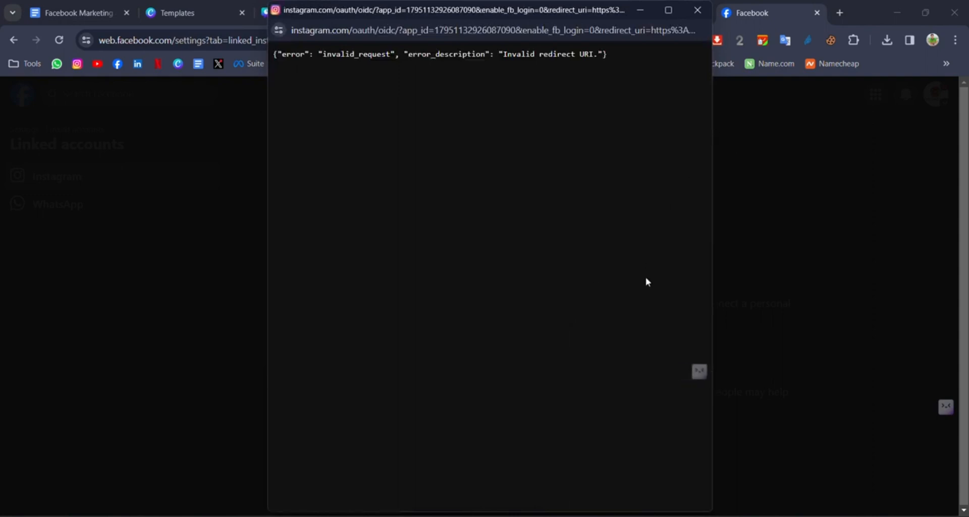
{"action": "left_click", "coordinate": [697, 12]}
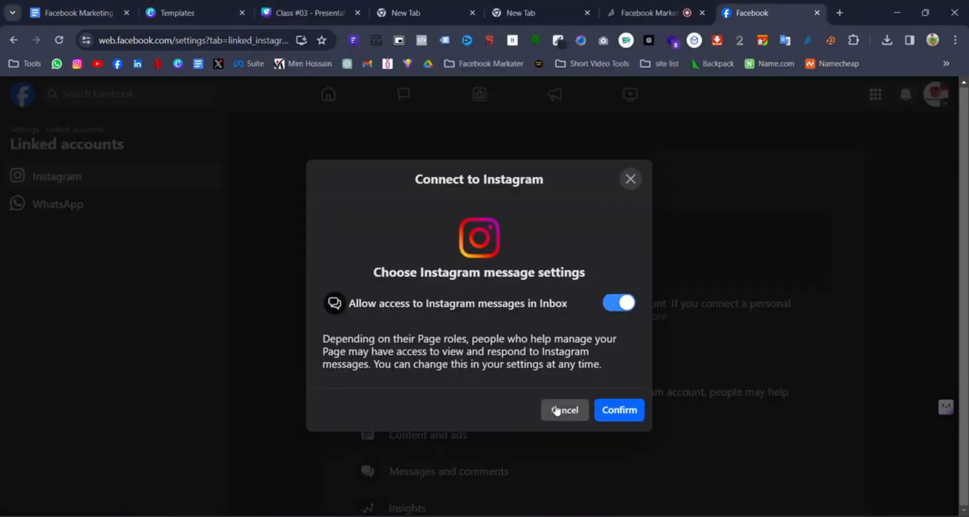
{"action": "left_click", "coordinate": [555, 410]}
{"action": "scroll", "coordinate": [551, 385], "scroll_direction": "down", "scroll_amount": 2}
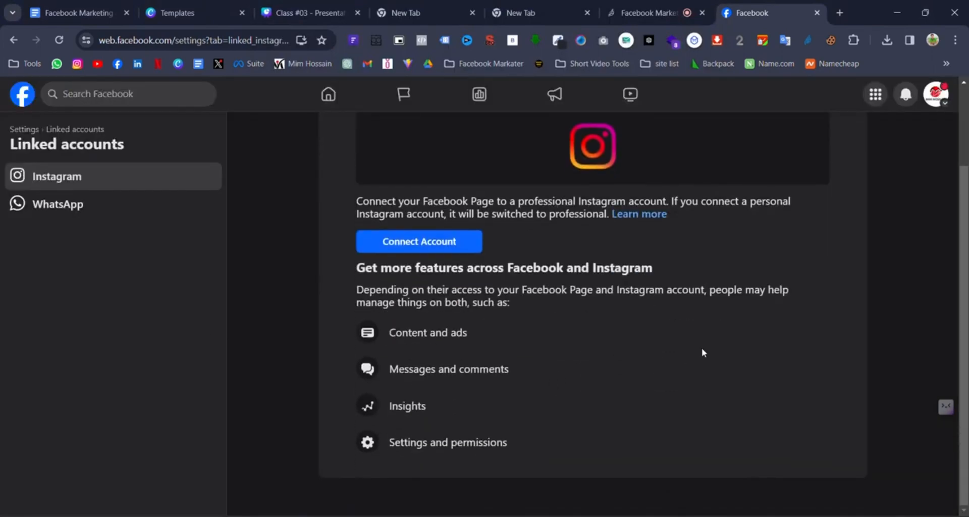
{"action": "scroll", "coordinate": [456, 272], "scroll_direction": "up", "scroll_amount": 2}
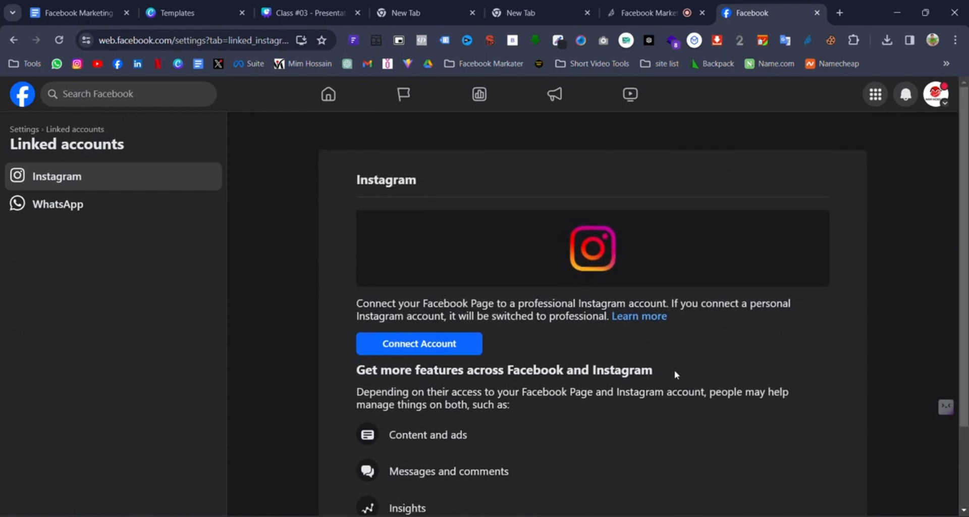
{"action": "left_click_drag", "start_coordinate": [653, 368], "coordinate": [483, 374]}
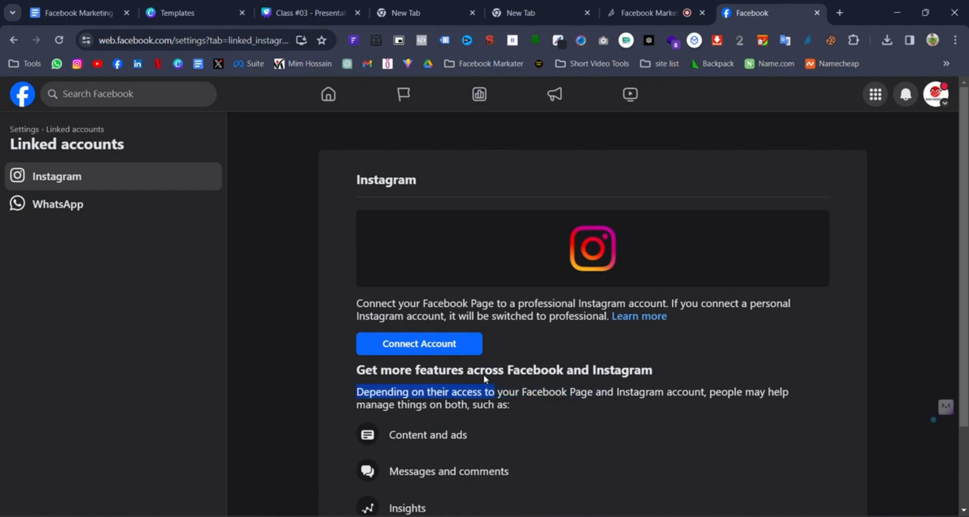
{"action": "left_click", "coordinate": [369, 387]}
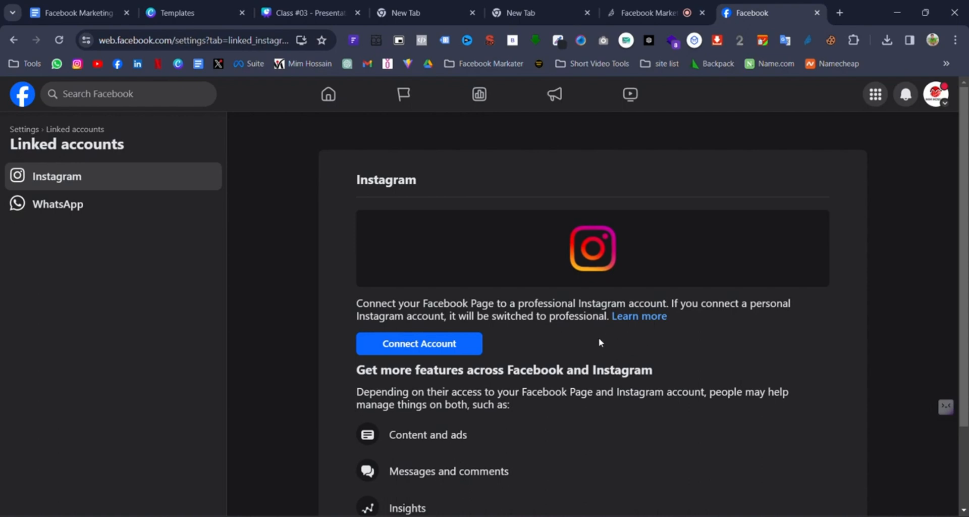
- Open the WhatsApp linking options and set the country code to Bangladesh
{"action": "left_click", "coordinate": [44, 220]}
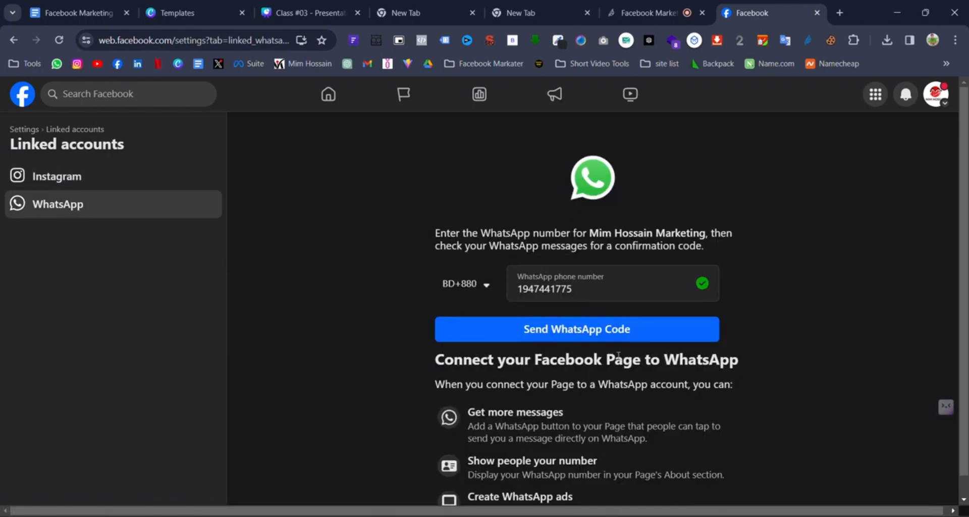
{"action": "scroll", "coordinate": [500, 277], "scroll_direction": "down", "scroll_amount": 1}
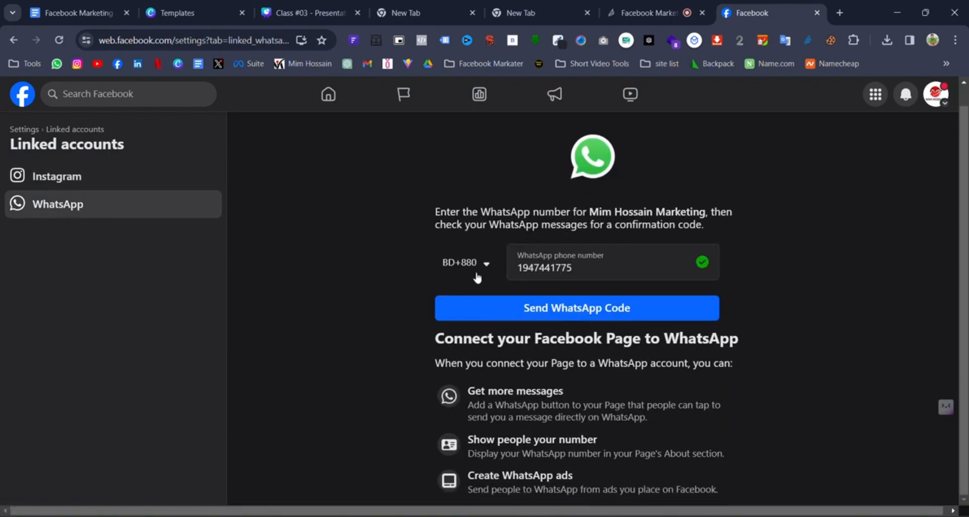
{"action": "left_click", "coordinate": [479, 263]}
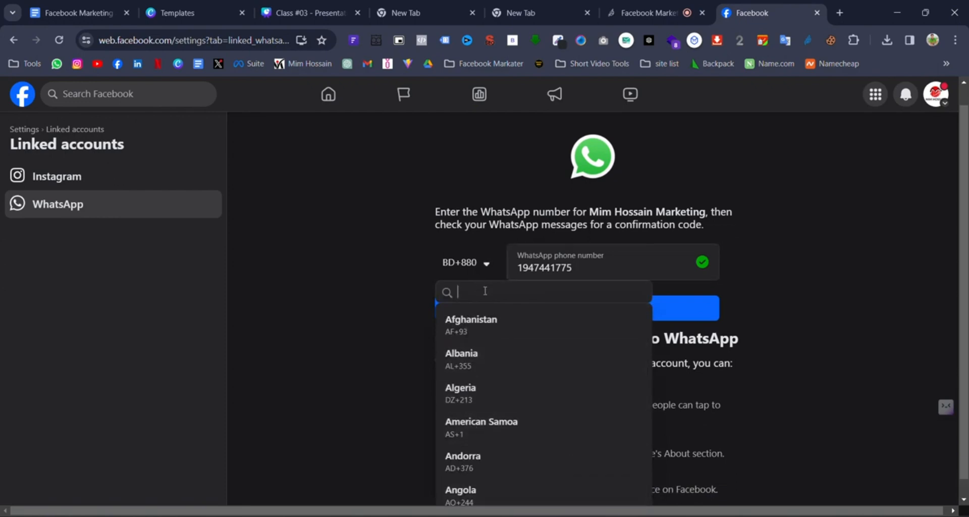
{"action": "type", "text": "ban"}
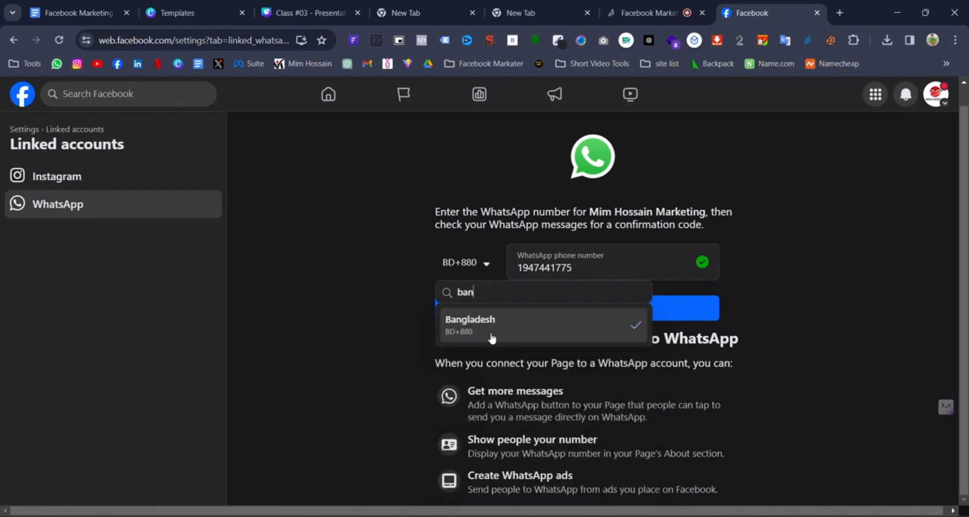
{"action": "left_click", "coordinate": [489, 320]}
- Replace the phone number with the page's WhatsApp number, request the code, and switch to WhatsApp
{"action": "double_click", "coordinate": [577, 269]}
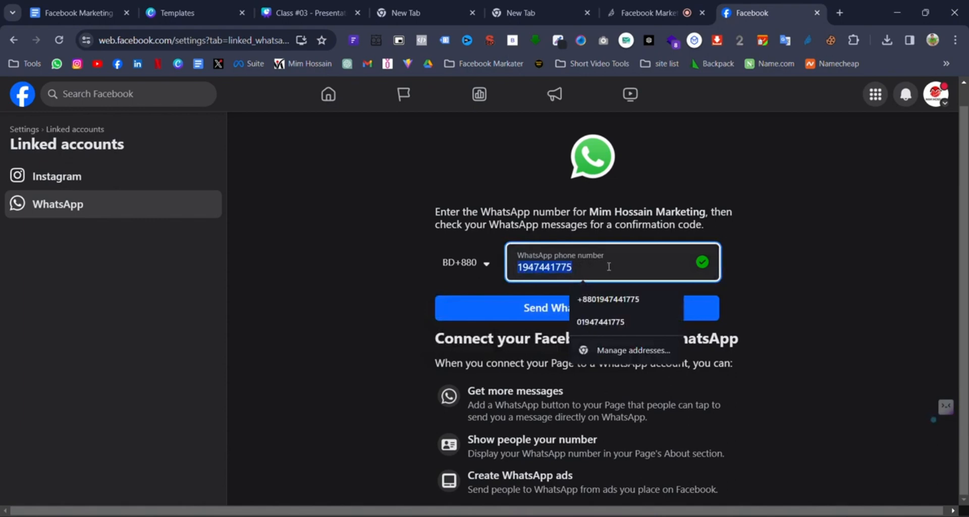
{"action": "key", "text": "BackSpace"}
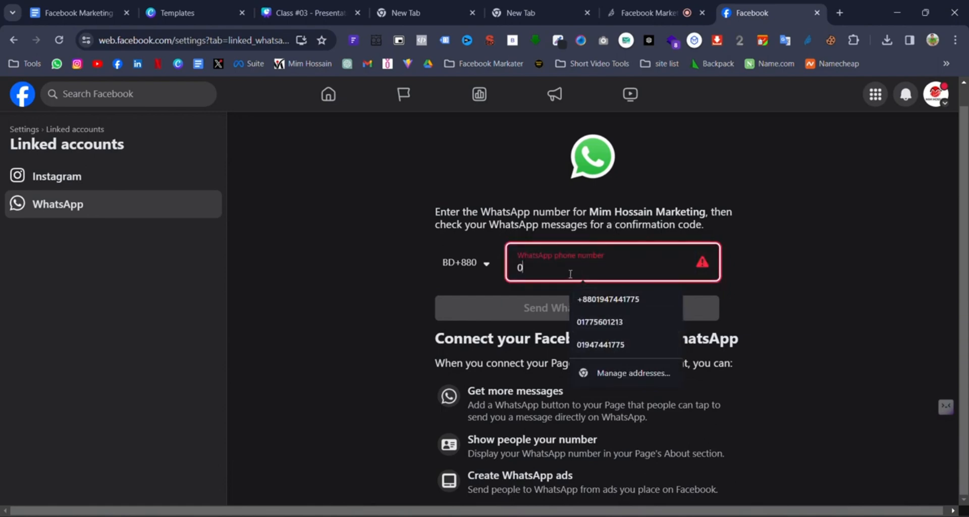
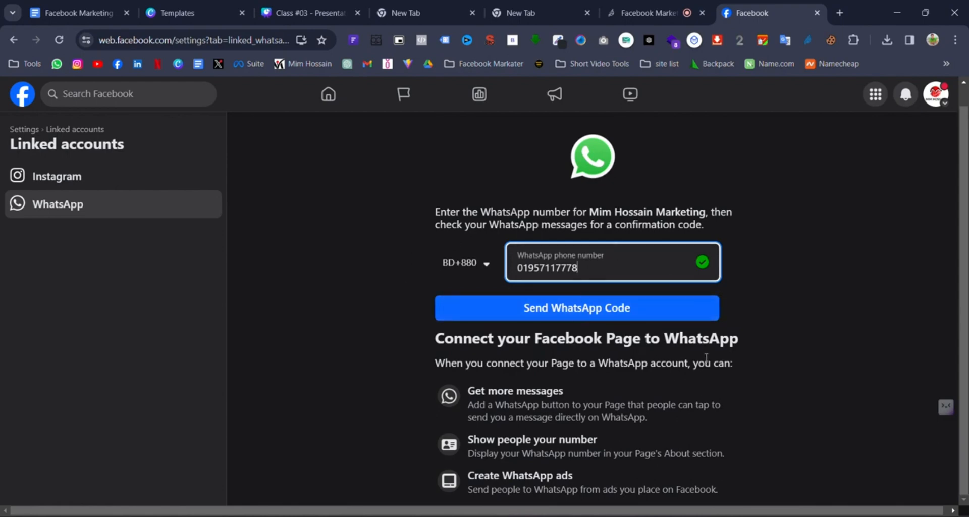
{"action": "left_click", "coordinate": [619, 317]}
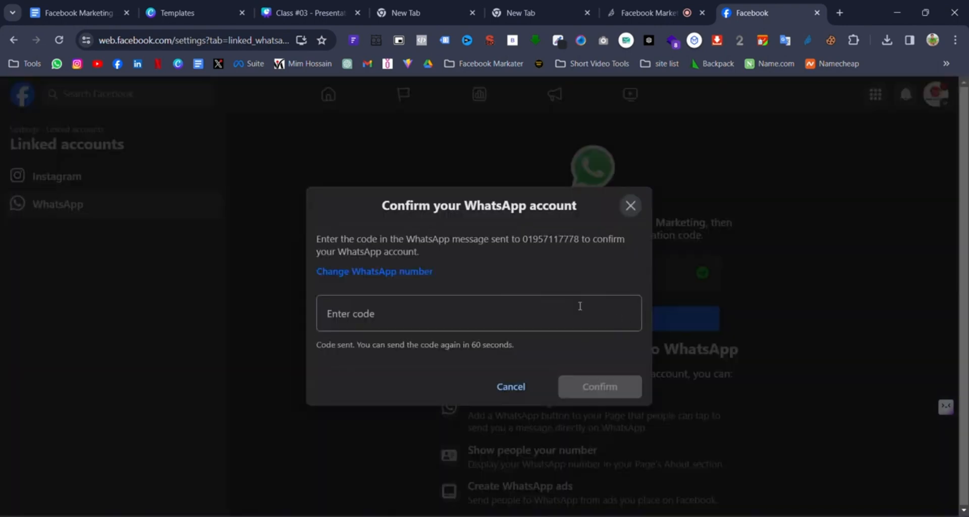
{"action": "left_click", "coordinate": [508, 308]}
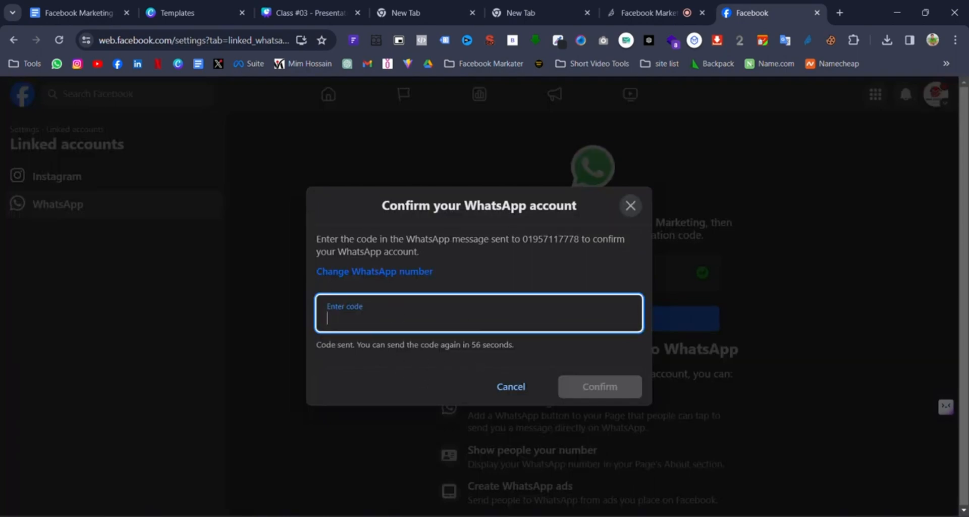
{"action": "key", "text": "alt+Tab"}
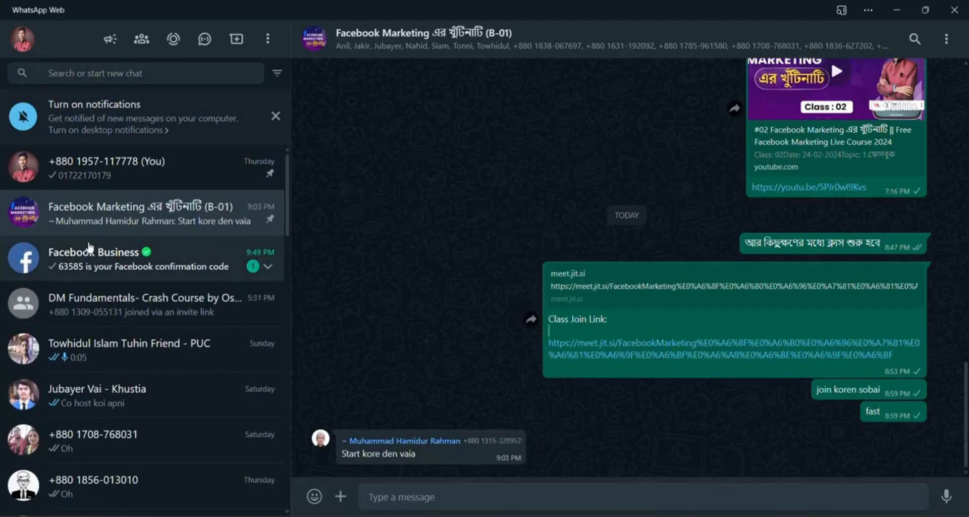
- Copy the code from the Facebook Business chat and paste it into Facebook's Enter code field
{"action": "left_click", "coordinate": [130, 262]}
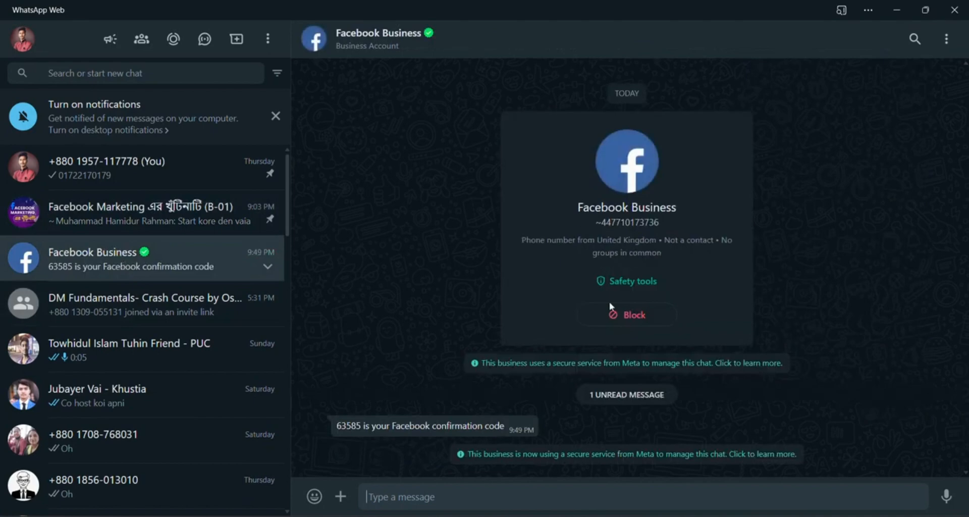
{"action": "left_click_drag", "start_coordinate": [362, 425], "coordinate": [337, 426]}
{"action": "right_click", "coordinate": [345, 427]}
{"action": "left_click", "coordinate": [392, 248]}
{"action": "left_click", "coordinate": [889, 11]}
{"action": "key", "text": "ctrl+v"}
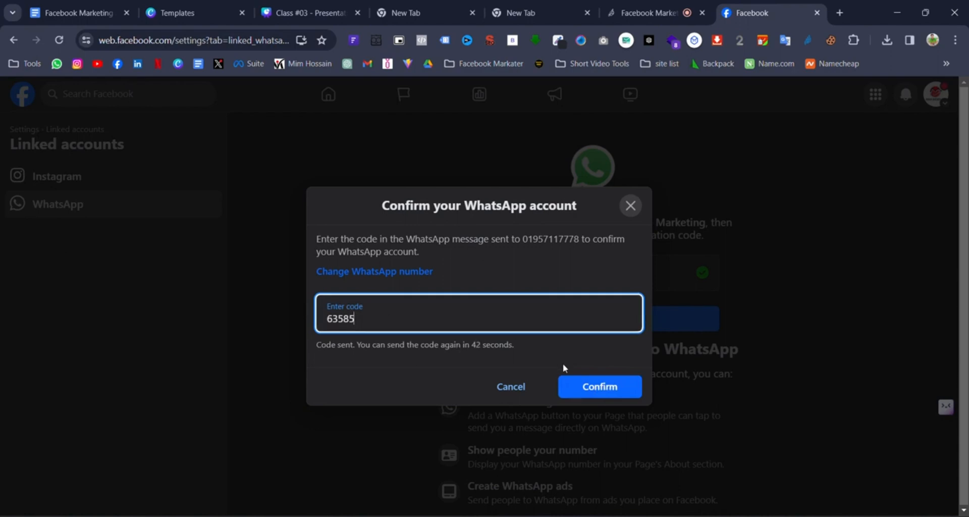
- Confirm the WhatsApp code and preview the page with View As
{"action": "left_click", "coordinate": [600, 386]}
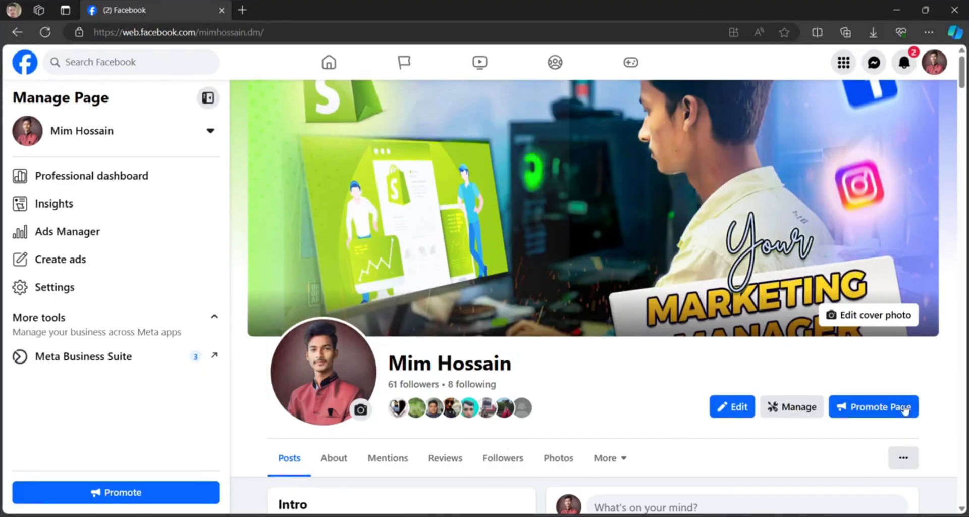
{"action": "left_click", "coordinate": [903, 458]}
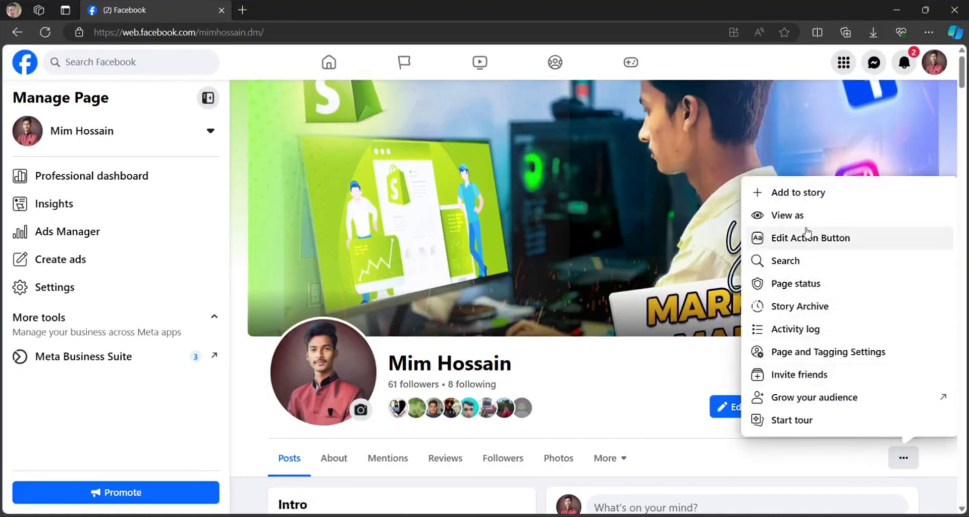
{"action": "left_click", "coordinate": [806, 216]}
{"action": "scroll", "coordinate": [734, 256], "scroll_direction": "down", "scroll_amount": 2}
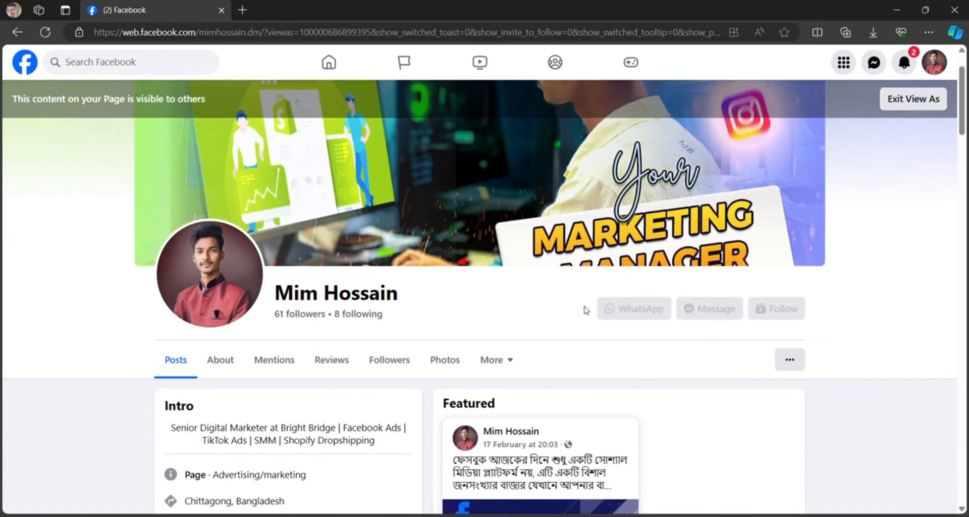
- Capture the WhatsApp and Message buttons with Lightshot arrows, then minimize the preview window
{"action": "key", "text": "Print"}
{"action": "left_click_drag", "start_coordinate": [446, 209], "coordinate": [840, 383]}
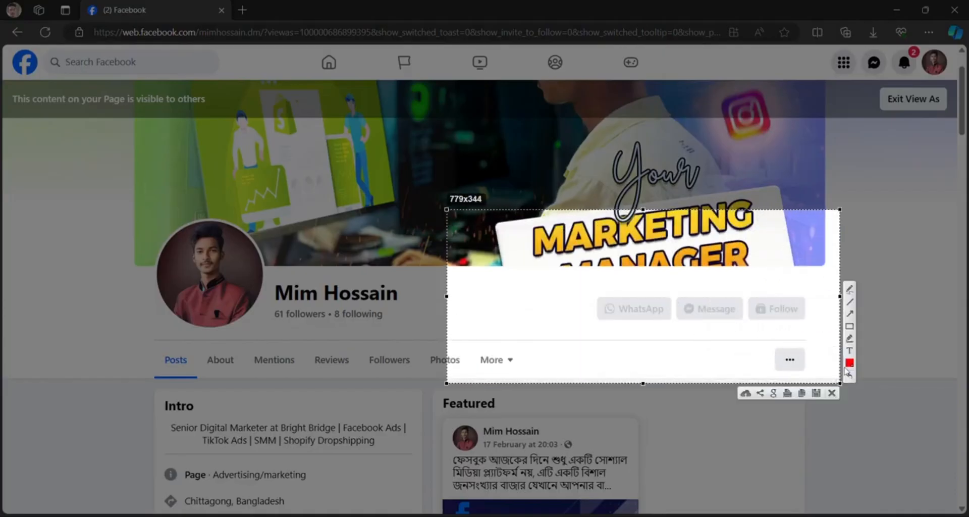
{"action": "left_click", "coordinate": [851, 314]}
{"action": "left_click_drag", "start_coordinate": [567, 385], "coordinate": [621, 320]}
{"action": "left_click_drag", "start_coordinate": [711, 327], "coordinate": [710, 326]}
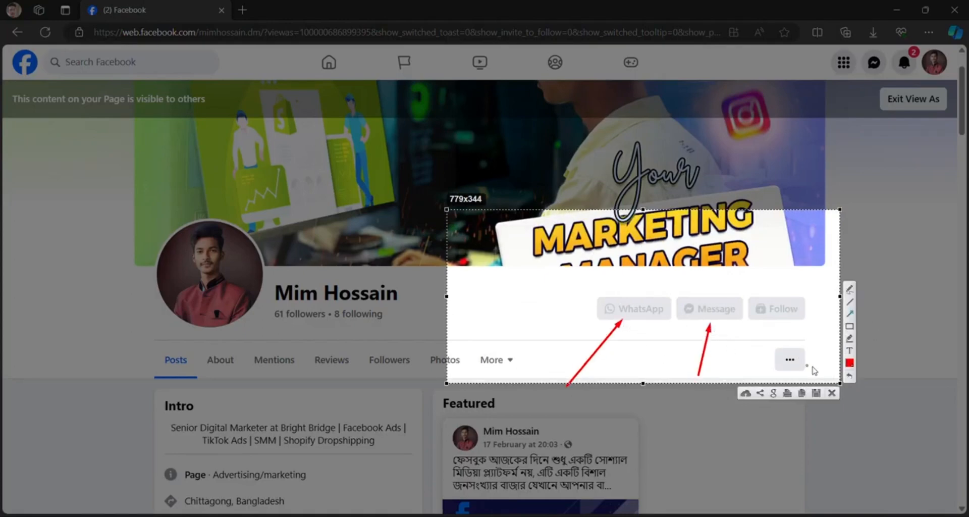
{"action": "left_click", "coordinate": [832, 394]}
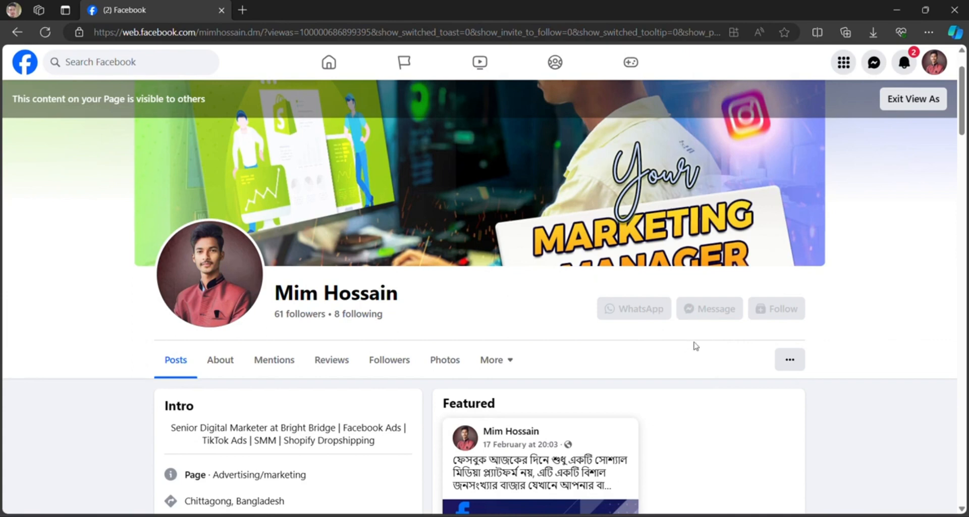
{"action": "left_click", "coordinate": [896, 9]}
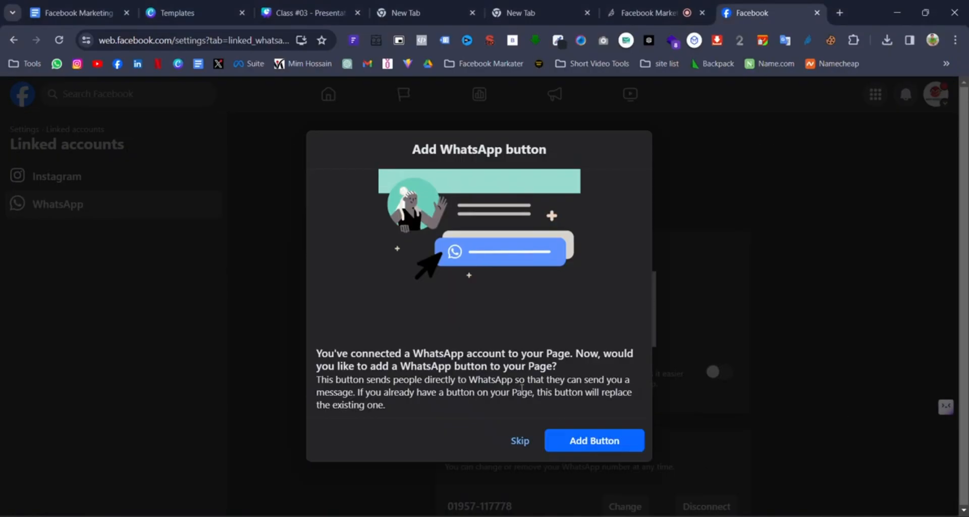
- Add WhatsApp as the page's button and skip the post, ad and WhatsApp Business promotions
{"action": "left_click", "coordinate": [603, 445]}
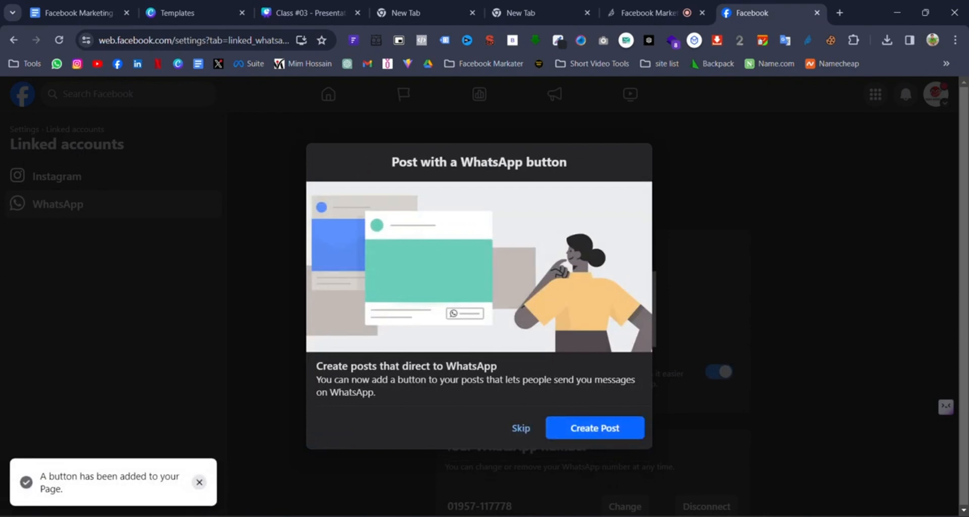
{"action": "triple_click", "coordinate": [50, 479]}
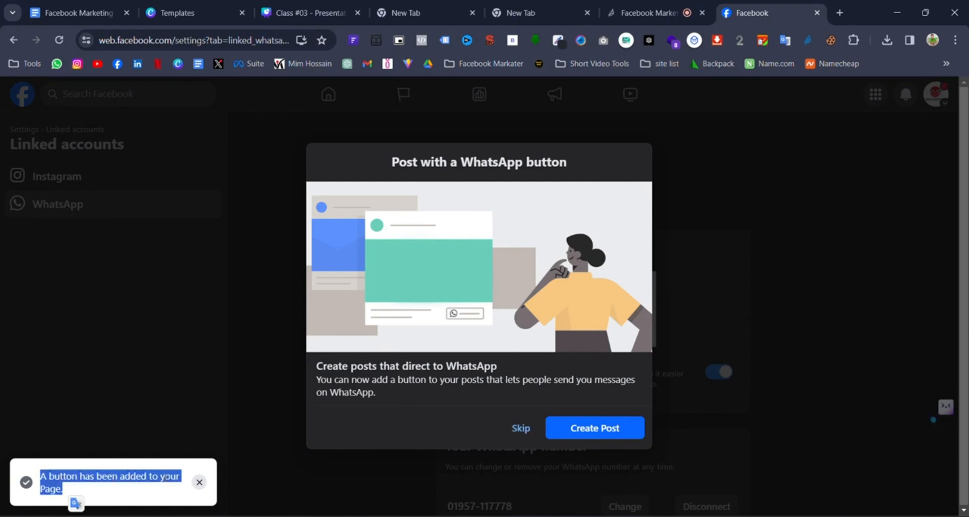
{"action": "left_click", "coordinate": [200, 482]}
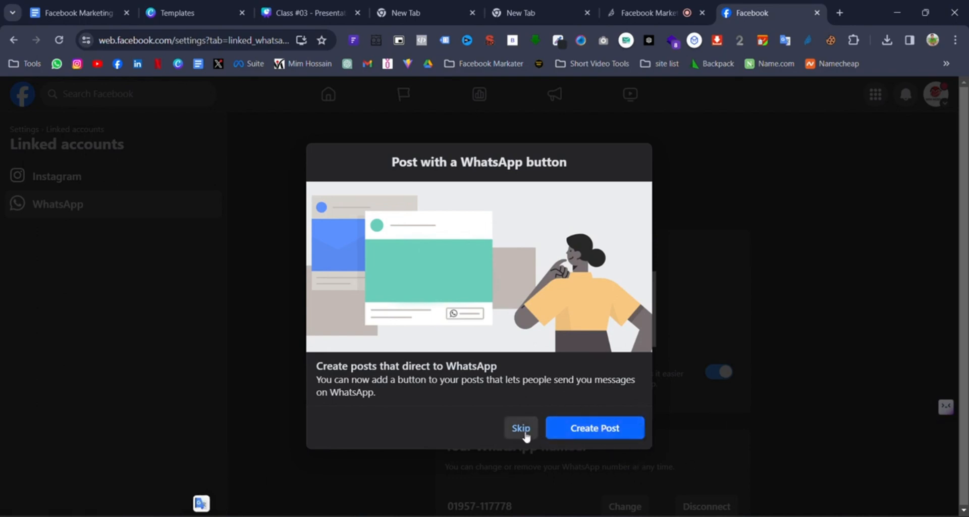
{"action": "left_click", "coordinate": [560, 428]}
{"action": "scroll", "coordinate": [589, 490], "scroll_direction": "down", "scroll_amount": 2}
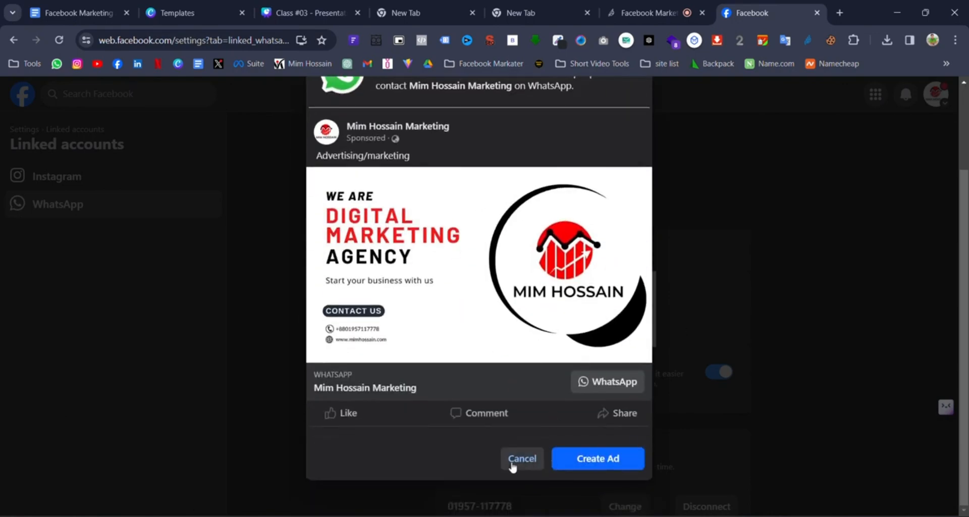
{"action": "left_click", "coordinate": [516, 461]}
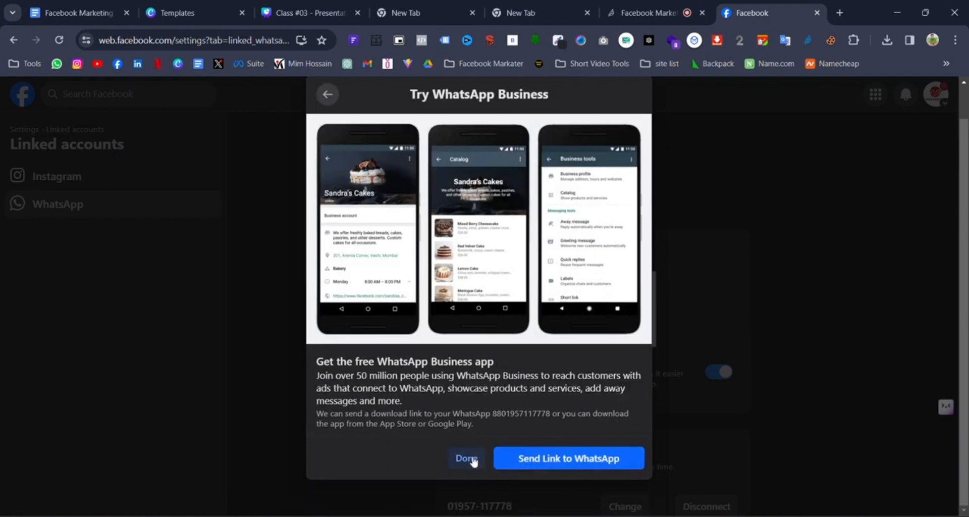
{"action": "left_click", "coordinate": [463, 459]}
- Choose Instagram in the Linked accounts list to show its connection page
{"action": "scroll", "coordinate": [828, 370], "scroll_direction": "down", "scroll_amount": 1}
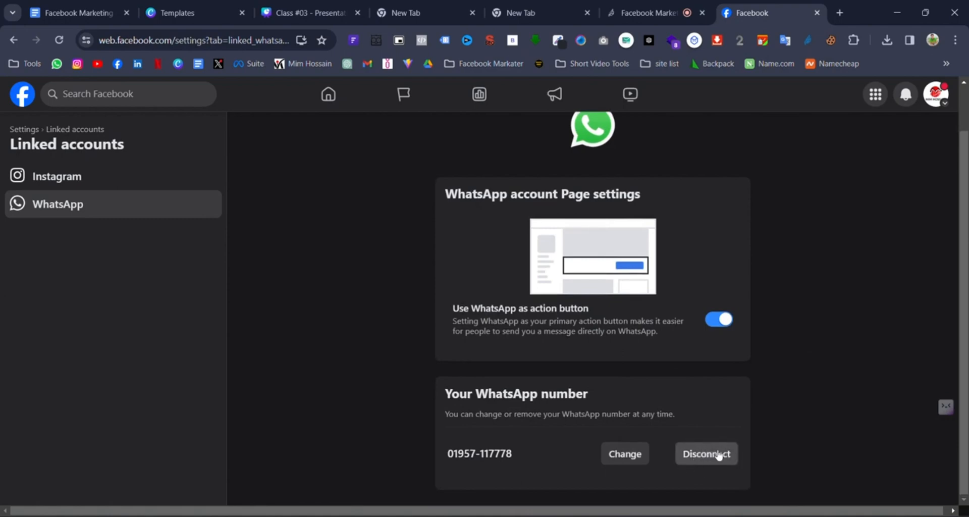
{"action": "scroll", "coordinate": [624, 369], "scroll_direction": "up", "scroll_amount": 2}
{"action": "left_click", "coordinate": [126, 177]}
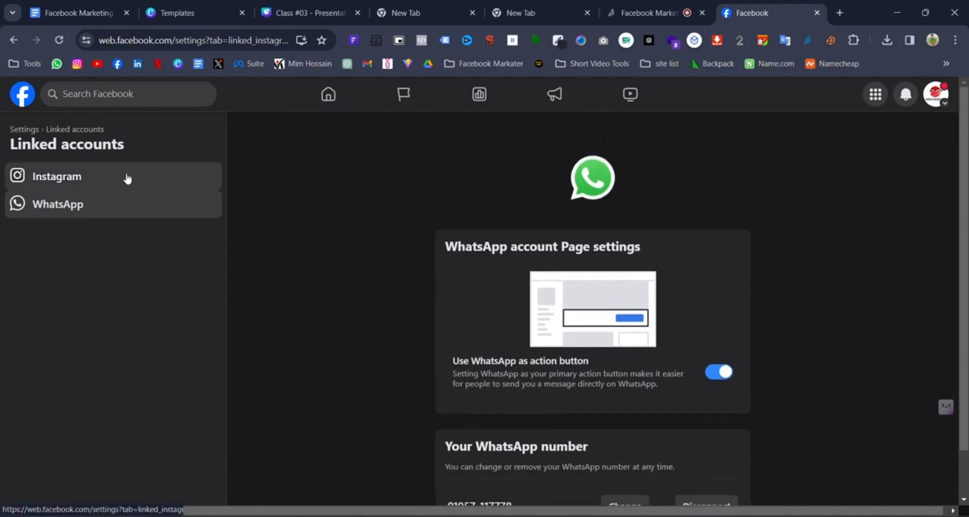
{"action": "scroll", "coordinate": [650, 293], "scroll_direction": "down", "scroll_amount": 3}
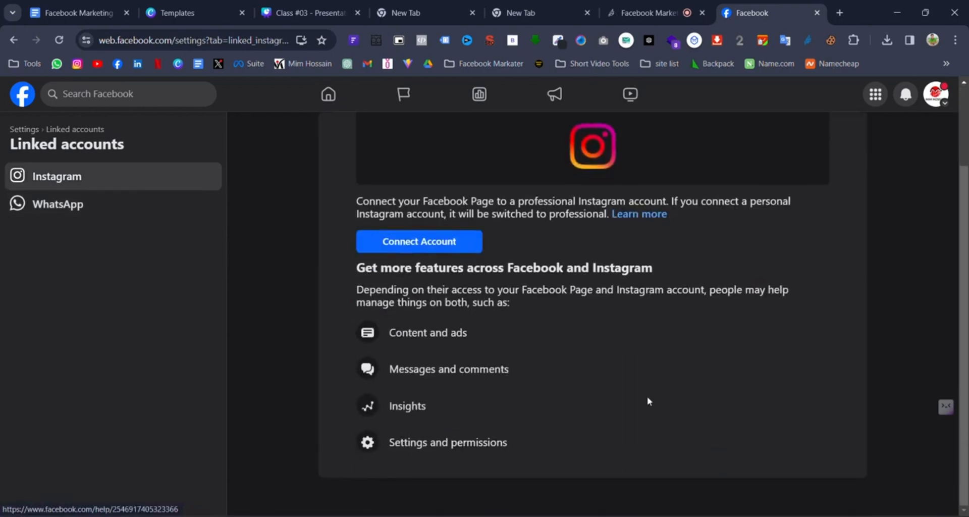
{"action": "scroll", "coordinate": [594, 393], "scroll_direction": "up", "scroll_amount": 2}
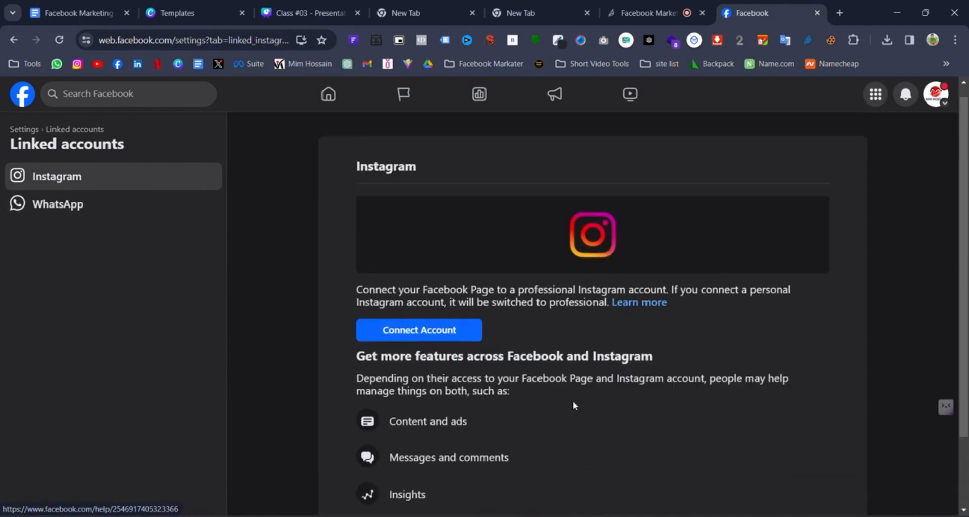